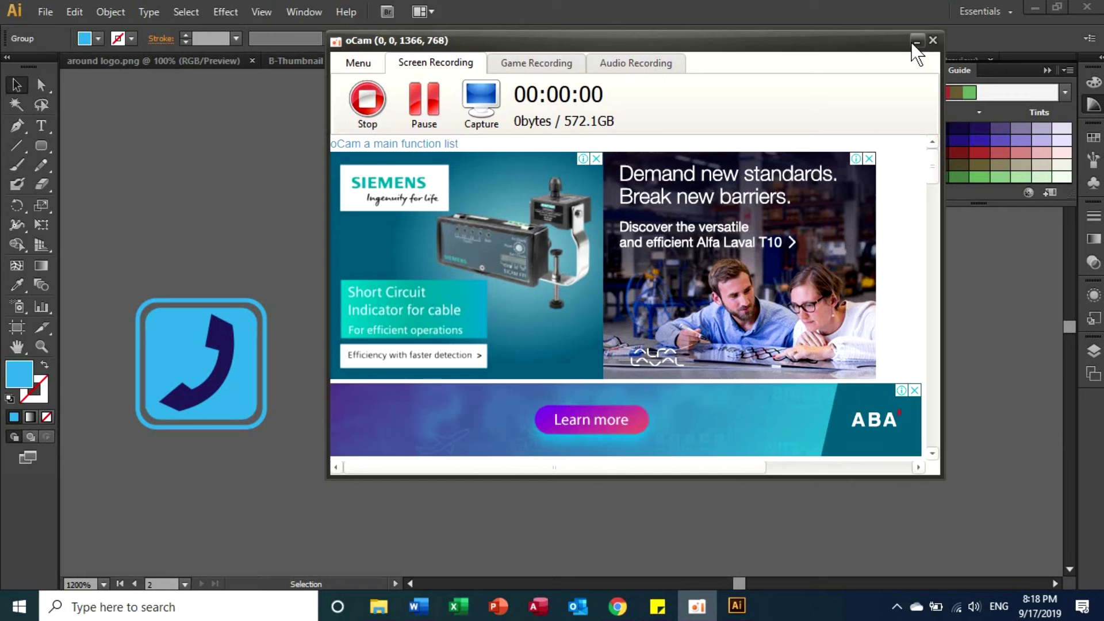
# Minimize the recorder to return to the 'Create business card part 10' document with the three icons
pyautogui.click(914, 42)
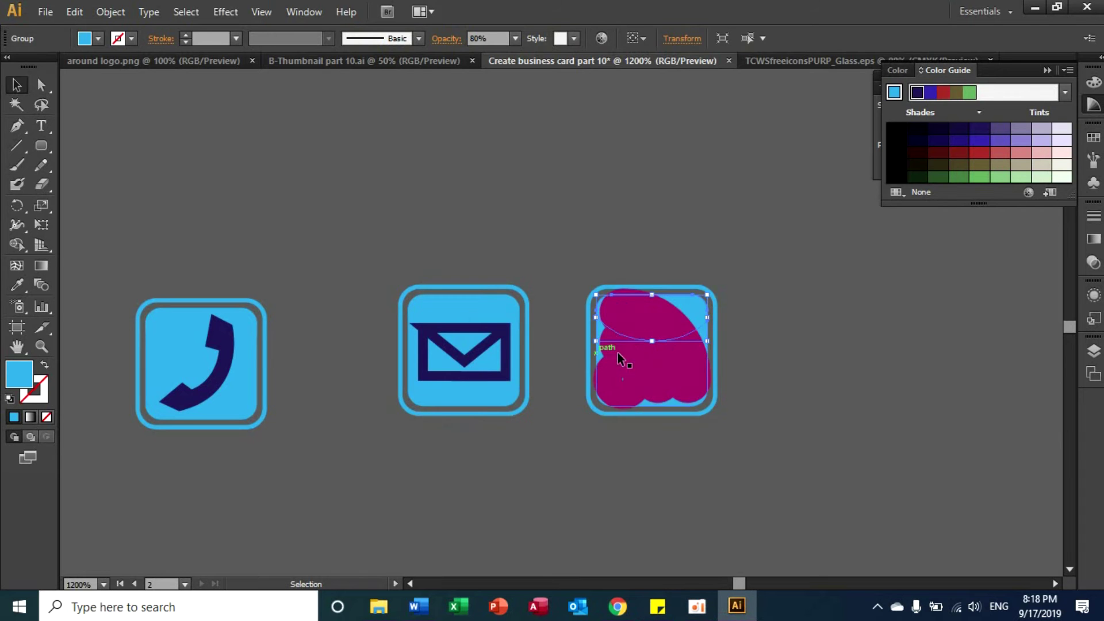
# Zoom out to 150% to show both cards and select the faint 'around logo.png' image on the black card
pyautogui.click(788, 320)
pyautogui.scroll(-4, 651, 337)
pyautogui.scroll(-2, 634, 330)
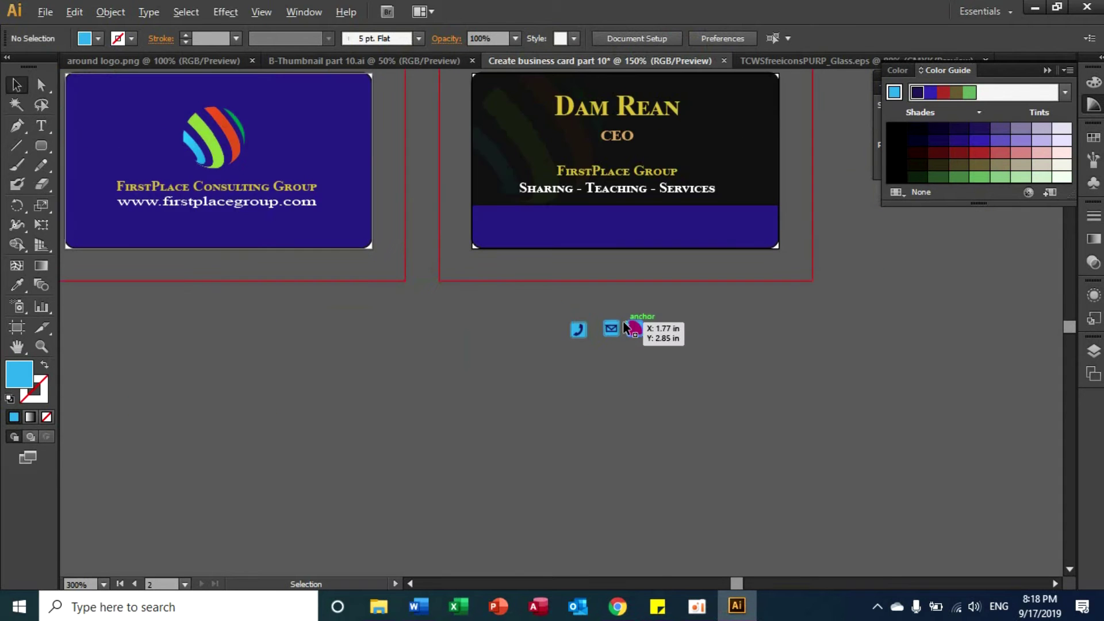
pyautogui.scroll(-2, 598, 322)
pyautogui.scroll(2, 604, 321)
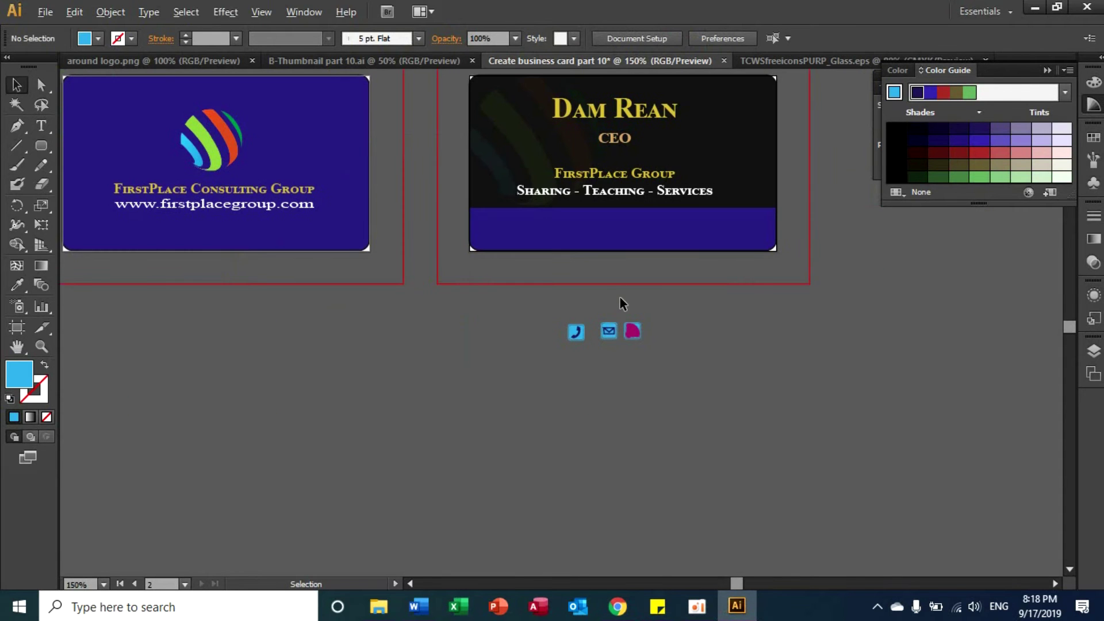
pyautogui.scroll(-2, 600, 319)
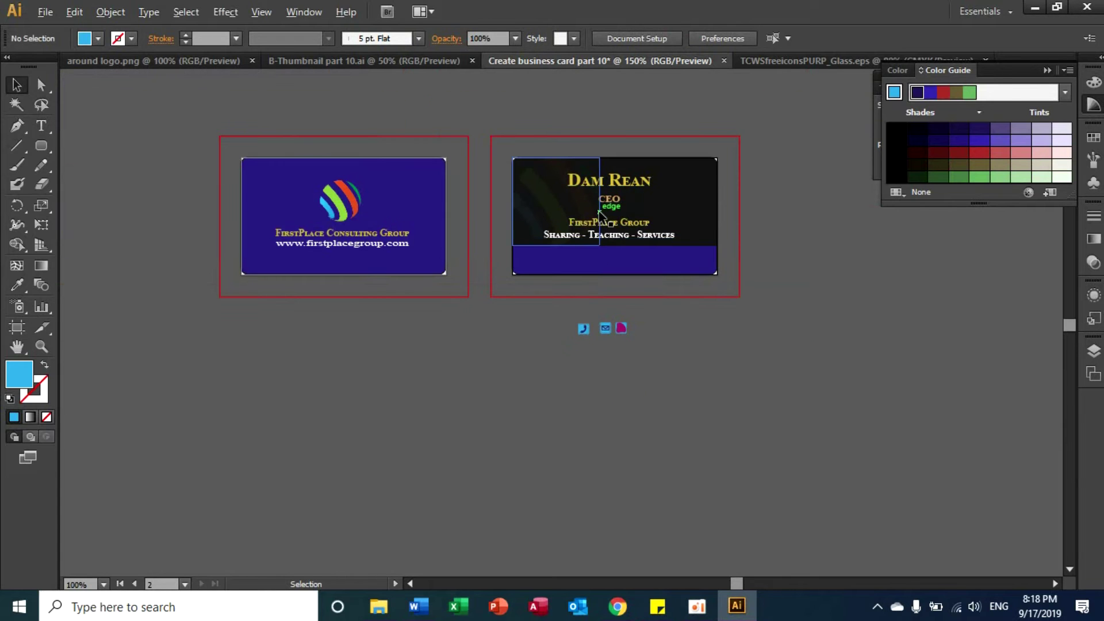
pyautogui.scroll(2, 600, 216)
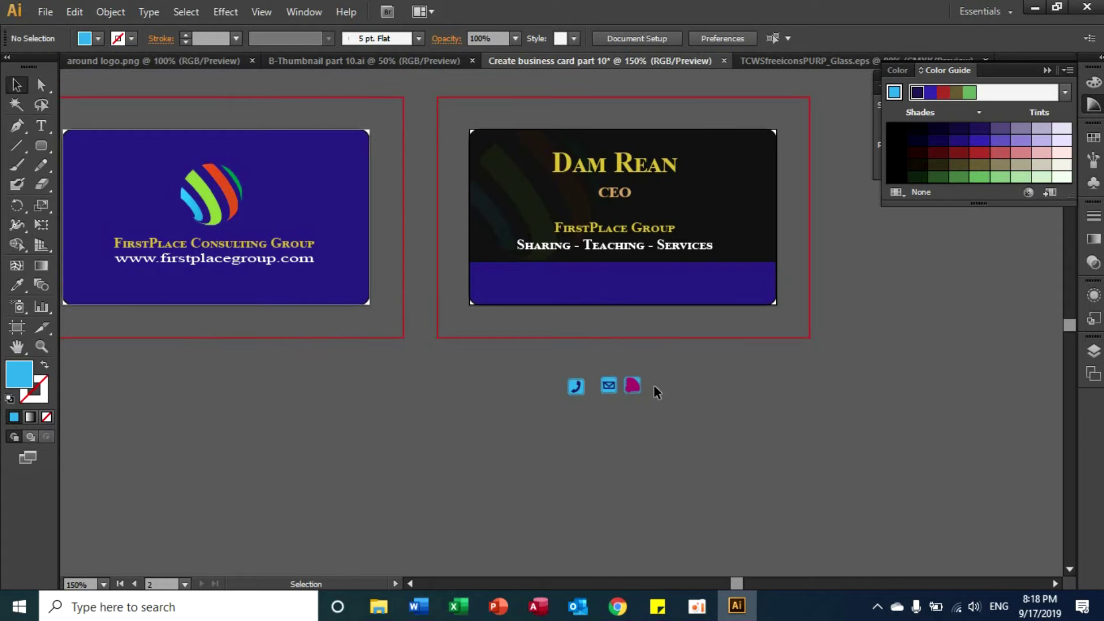
pyautogui.scroll(-2, 569, 337)
pyautogui.scroll(2, 509, 331)
pyautogui.click(546, 202)
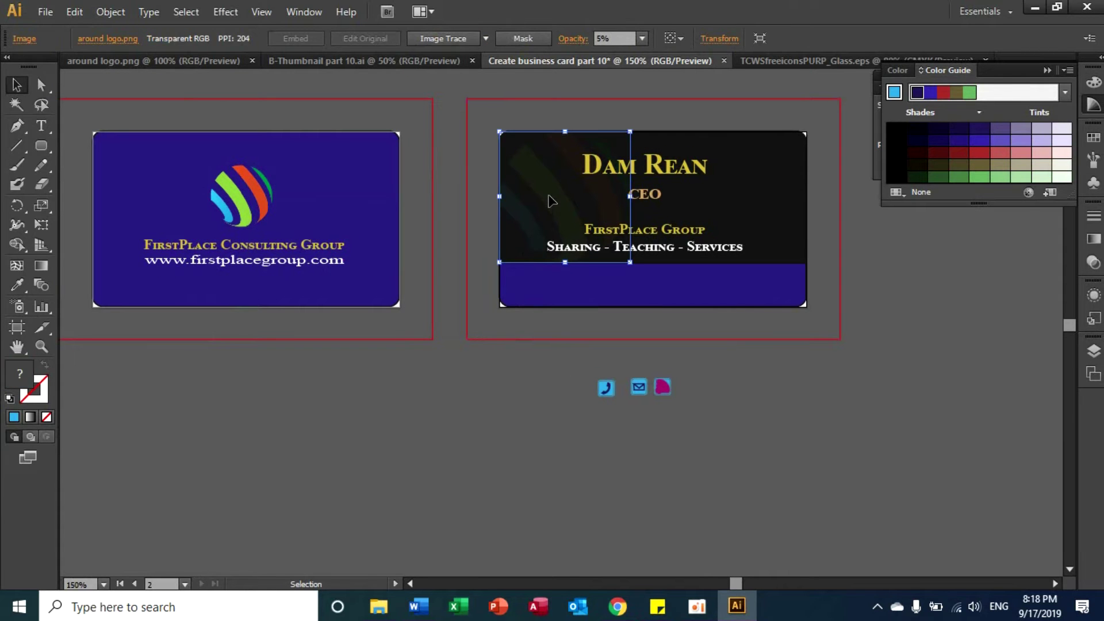
pyautogui.click(514, 352)
pyautogui.click(560, 203)
pyautogui.click(642, 38)
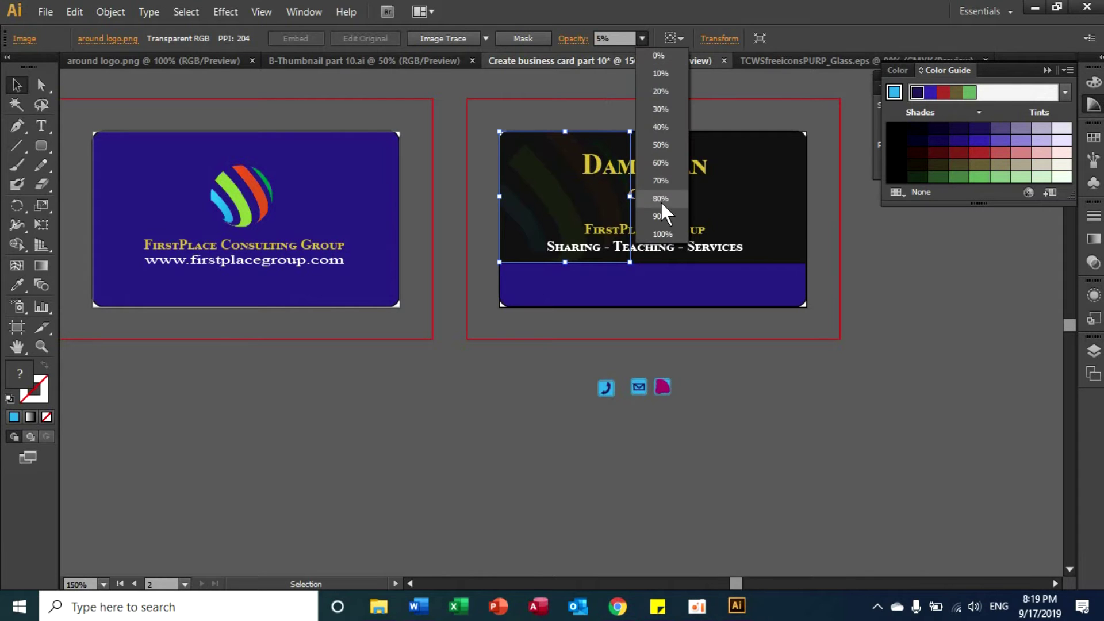
pyautogui.click(662, 234)
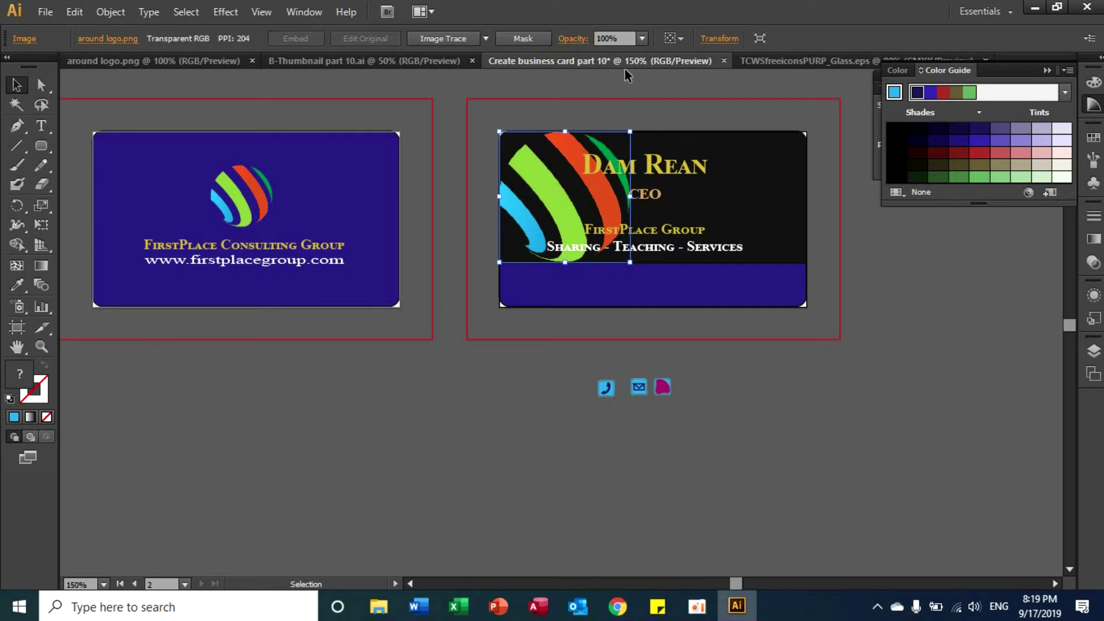
pyautogui.click(642, 38)
pyautogui.click(660, 73)
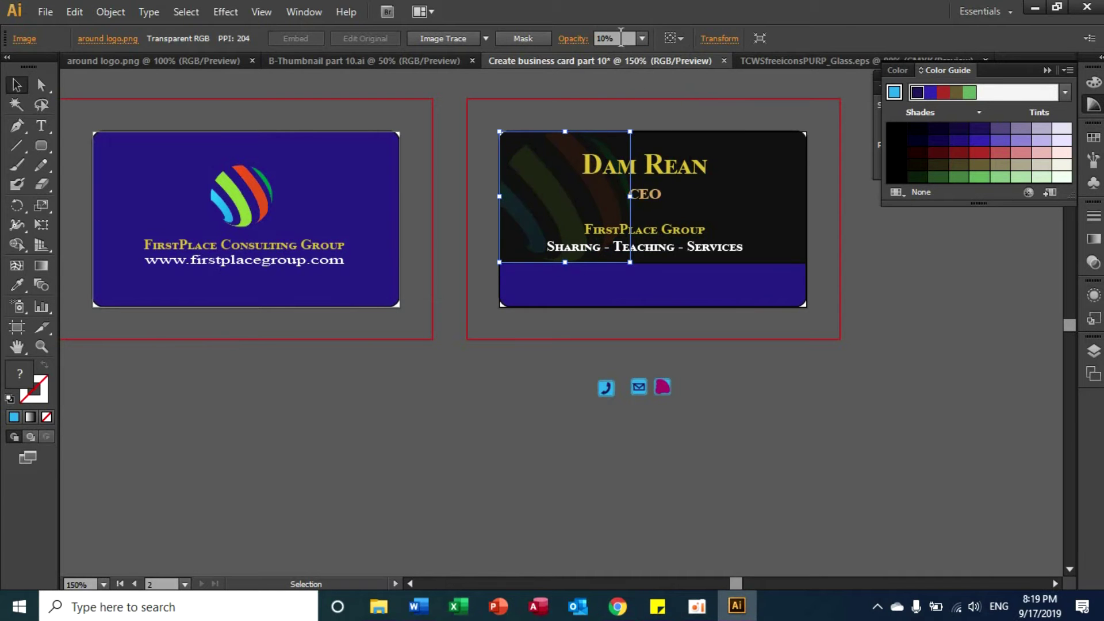
pyautogui.moveTo(621, 38); pyautogui.dragTo(590, 35)
pyautogui.press('Return')
pyautogui.click(426, 369)
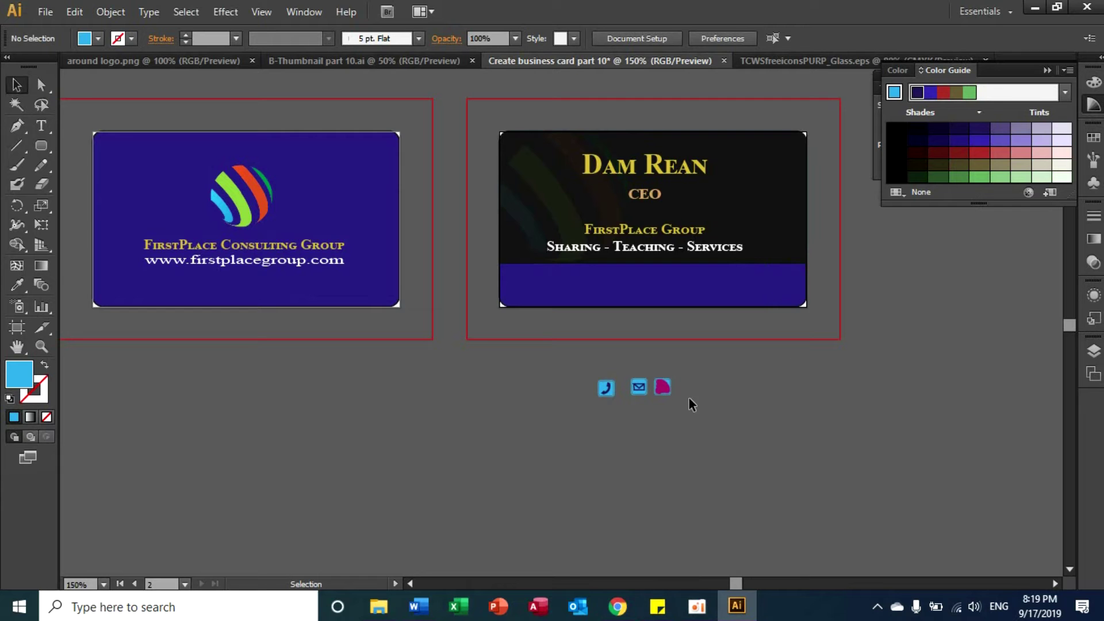
# Zoom in to 1200% on the icons and set the RSS arc path's stroke to None
pyautogui.scroll(1, 682, 384)
pyautogui.scroll(1, 661, 386)
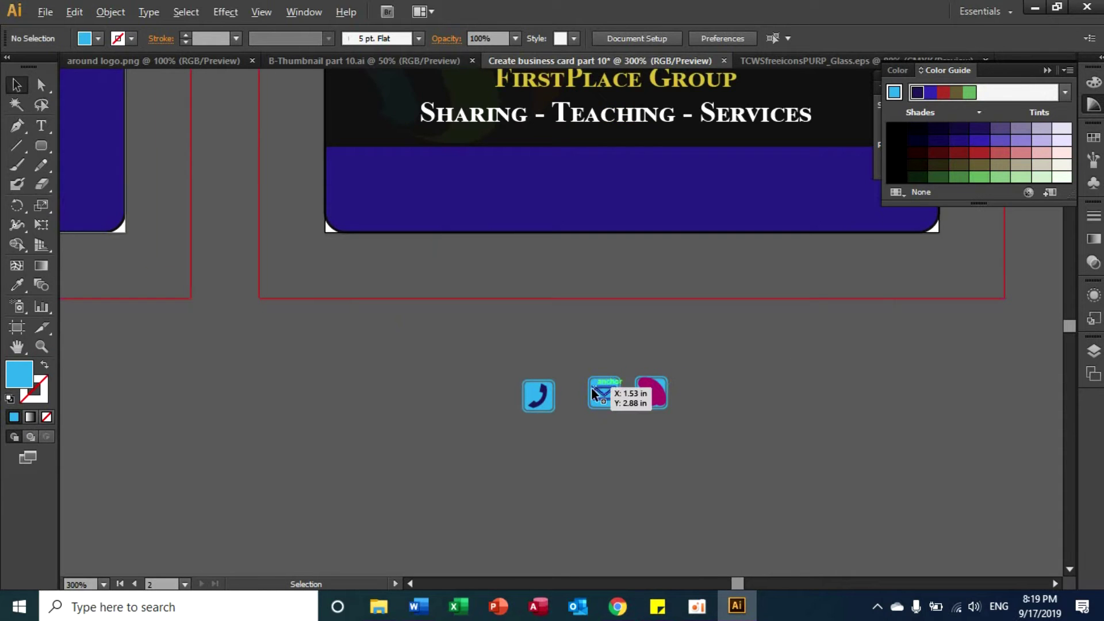
pyautogui.scroll(1, 598, 396)
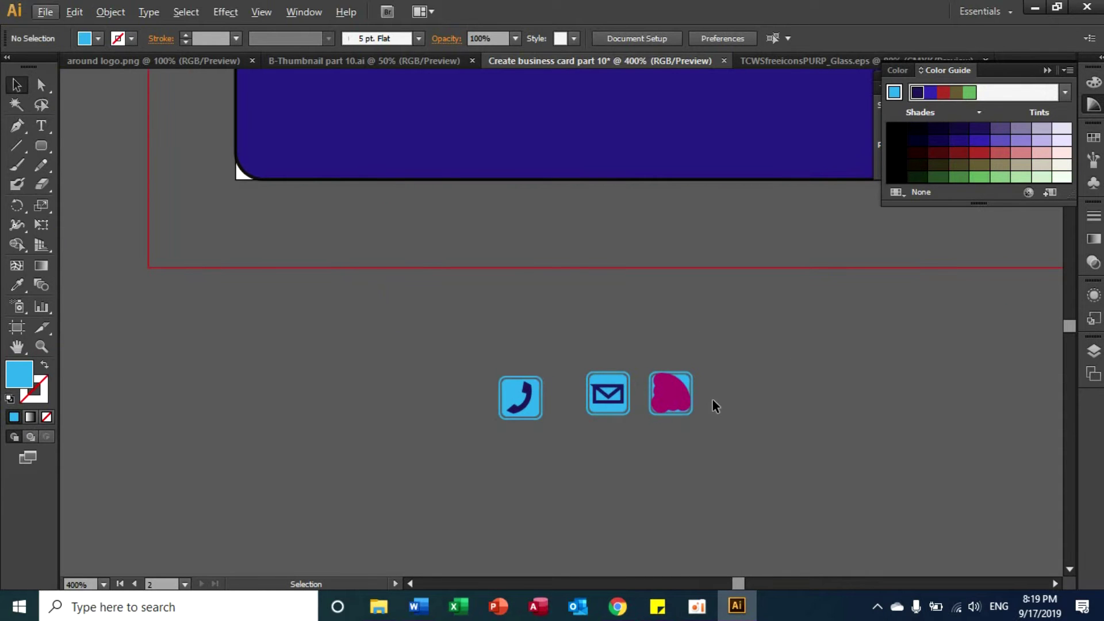
pyautogui.scroll(1, 696, 404)
pyautogui.scroll(1, 632, 394)
pyautogui.scroll(1, 667, 347)
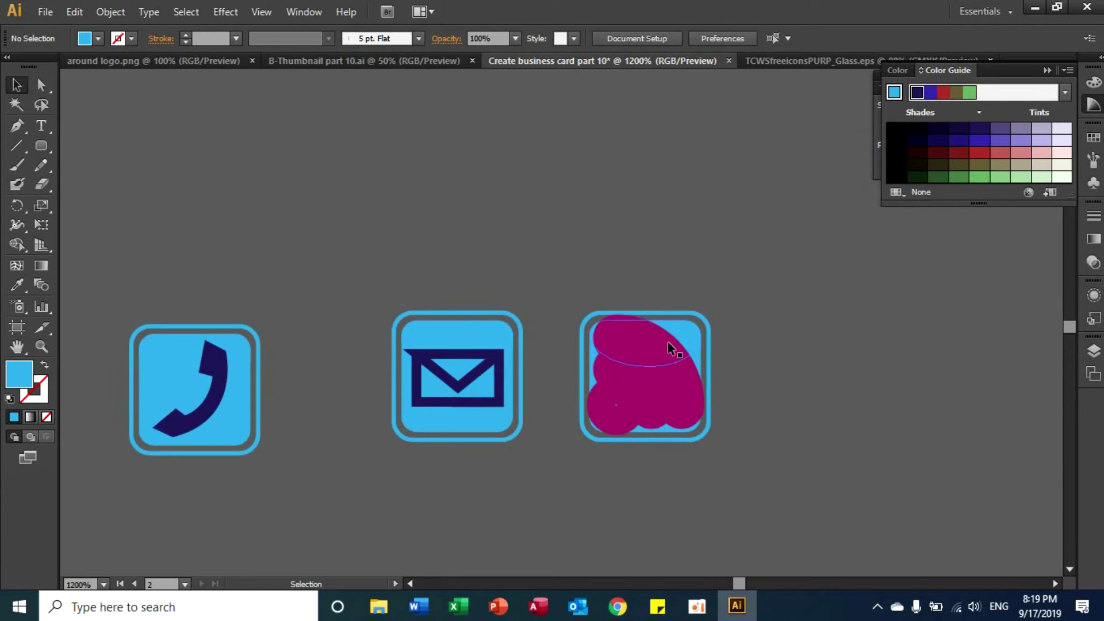
pyautogui.click(689, 384)
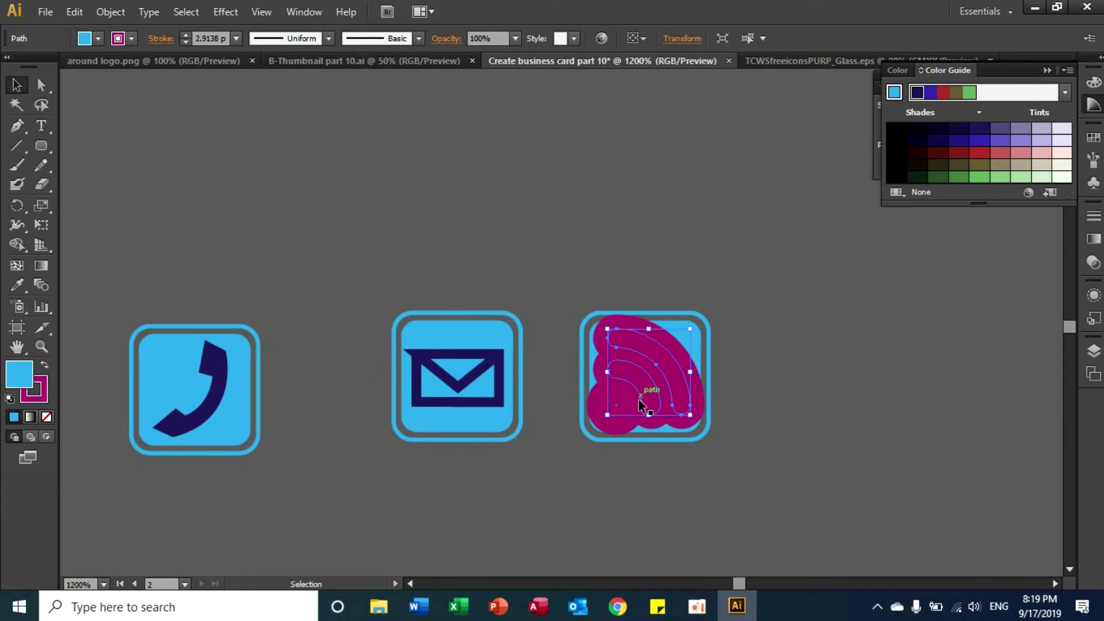
pyautogui.click(132, 39)
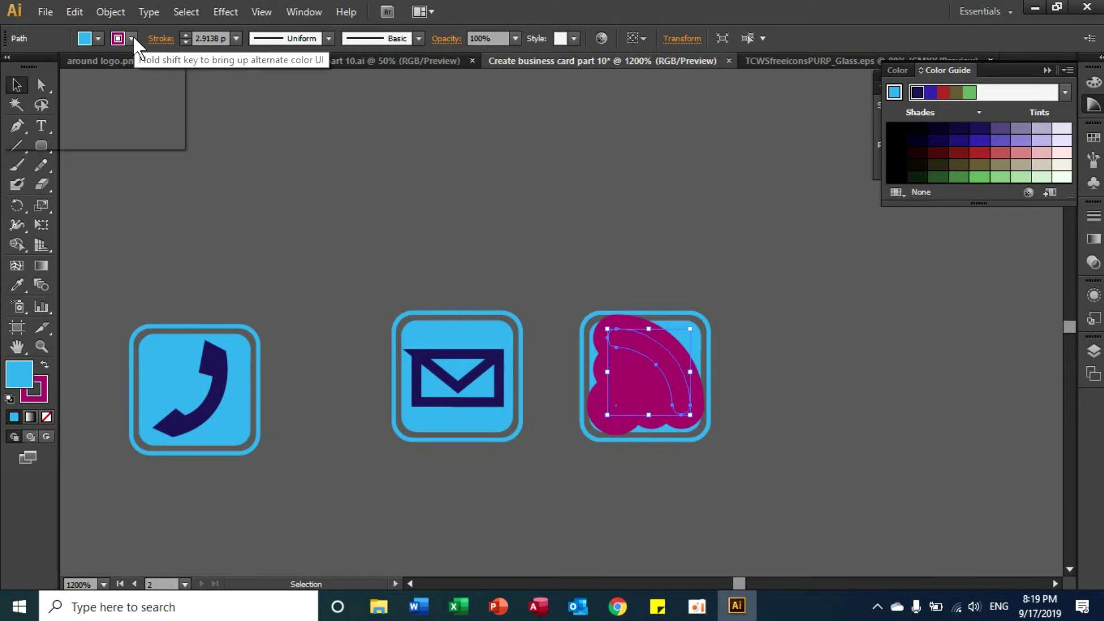
pyautogui.click(11, 68)
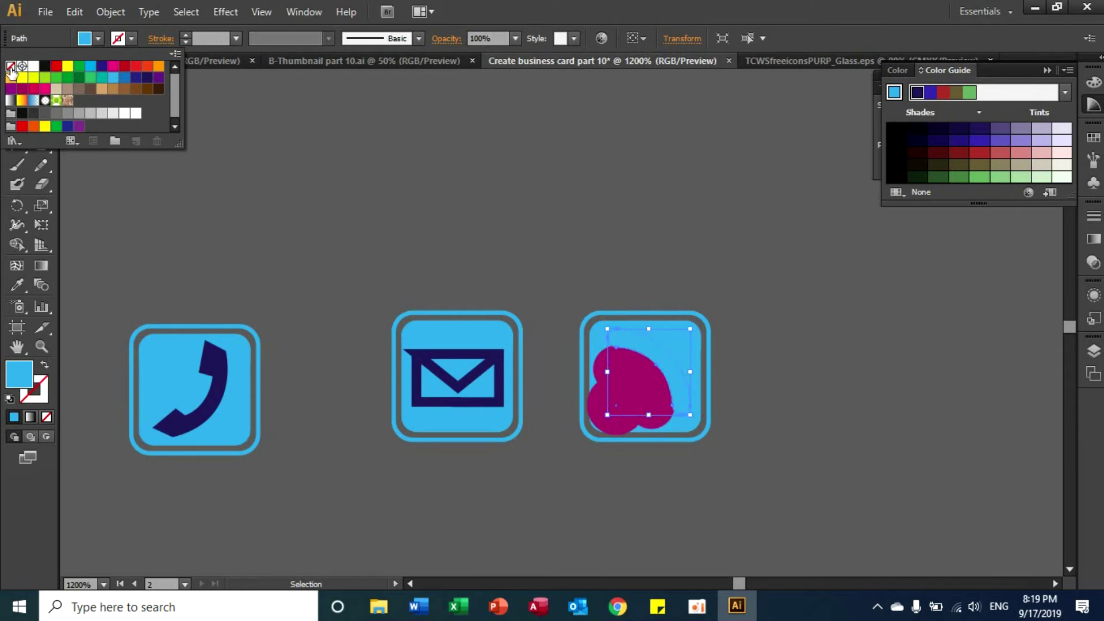
# Undo the stroke change and test-move the light-blue rounded square, then undo that move
pyautogui.hotkey('ctrl', 'z')
pyautogui.click(794, 421)
pyautogui.click(617, 379)
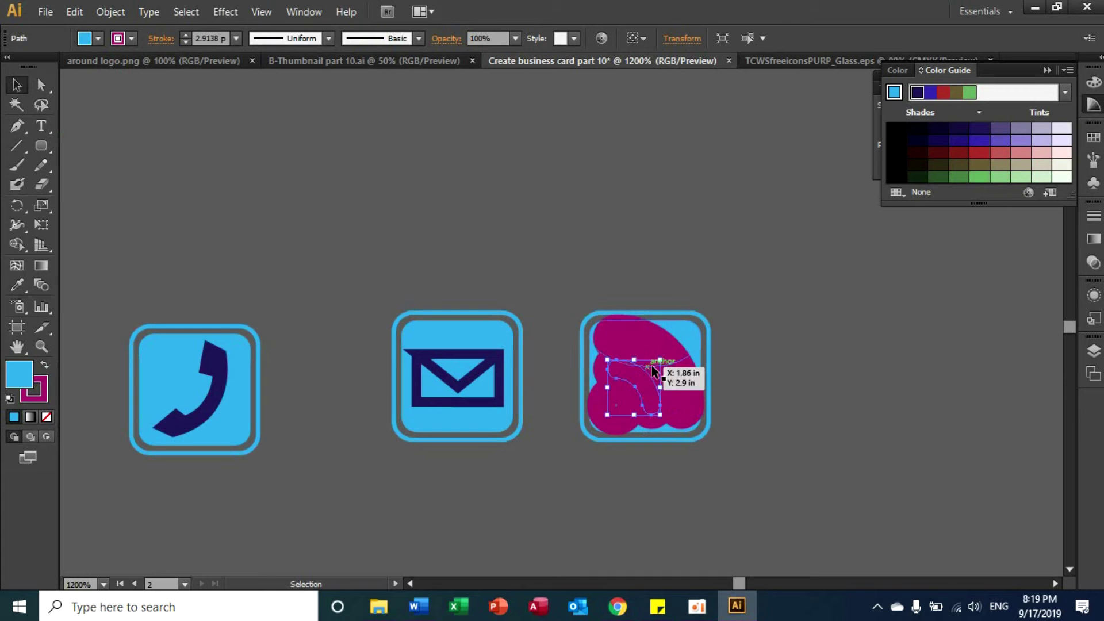
pyautogui.click(754, 349)
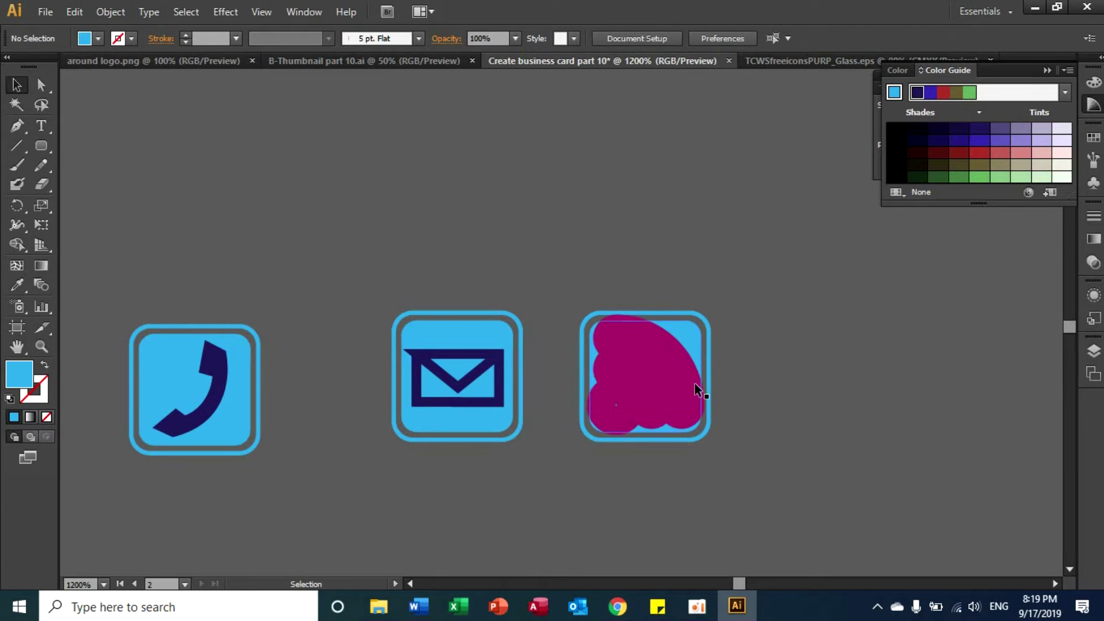
pyautogui.moveTo(657, 387); pyautogui.dragTo(671, 421)
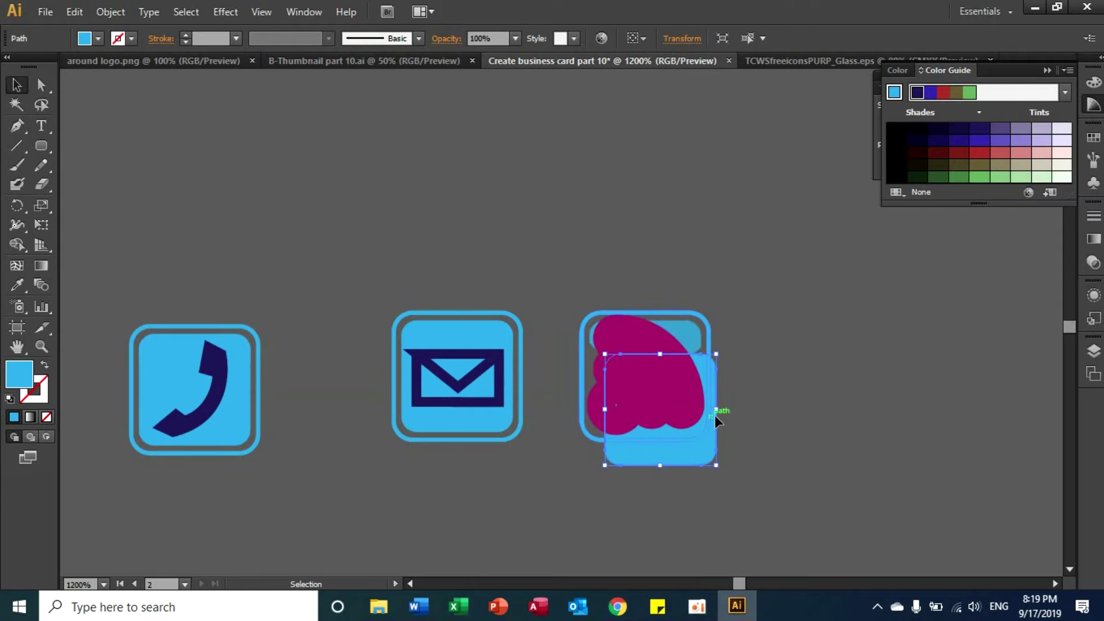
pyautogui.hotkey('ctrl', 'z')
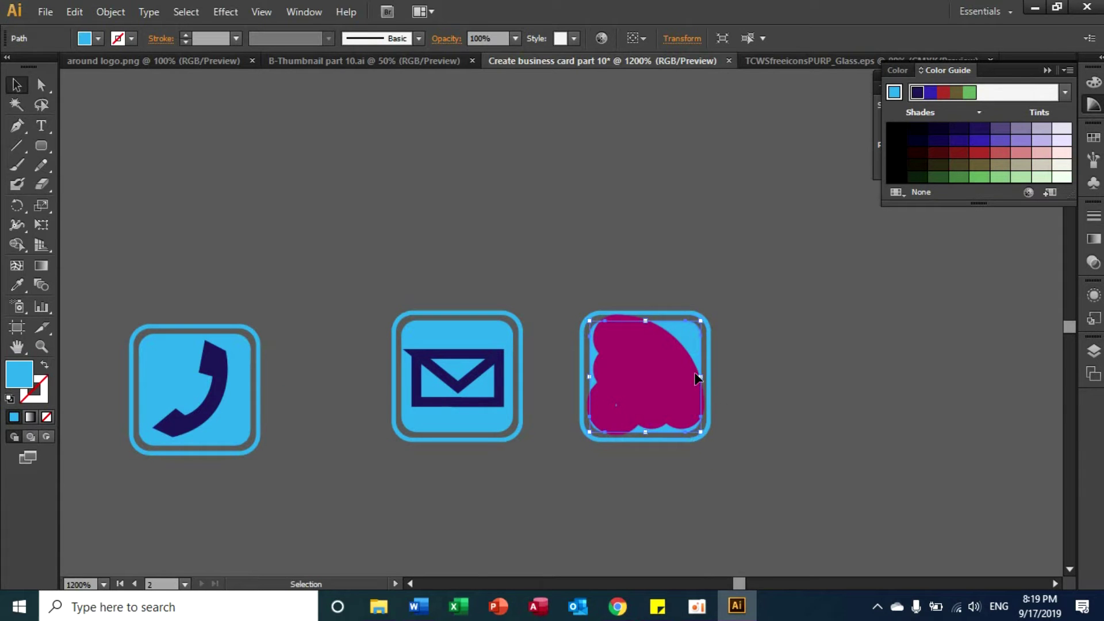
pyautogui.click(707, 382)
# Test-move the arc path and undo, then set its stroke to None and reselect the magenta shape
pyautogui.click(688, 391)
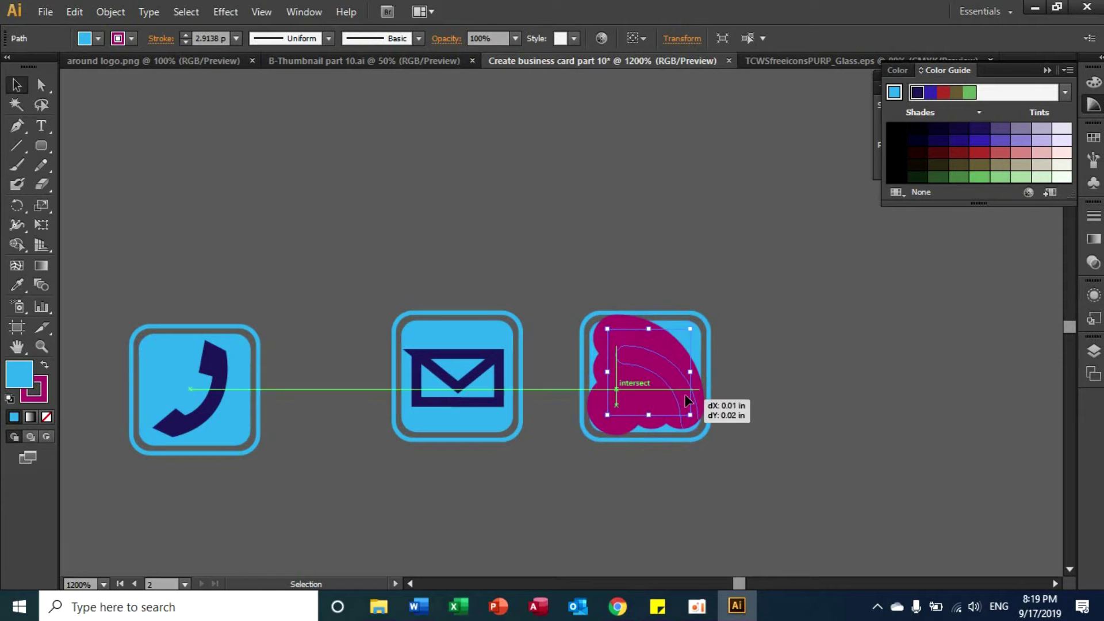
pyautogui.moveTo(678, 380); pyautogui.dragTo(689, 413)
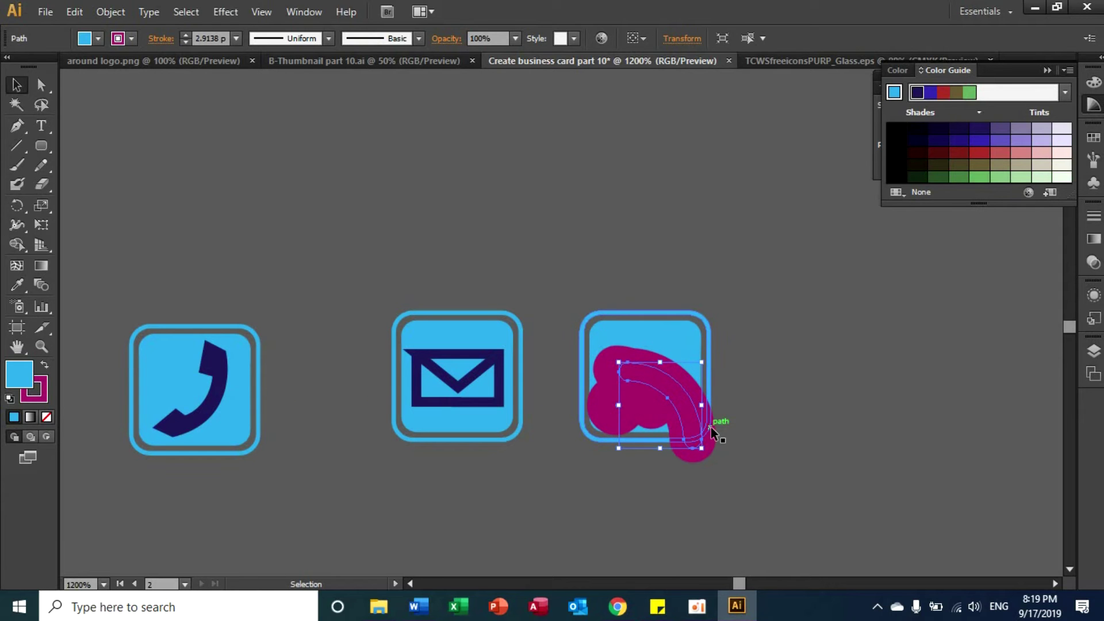
pyautogui.hotkey('ctrl', 'z')
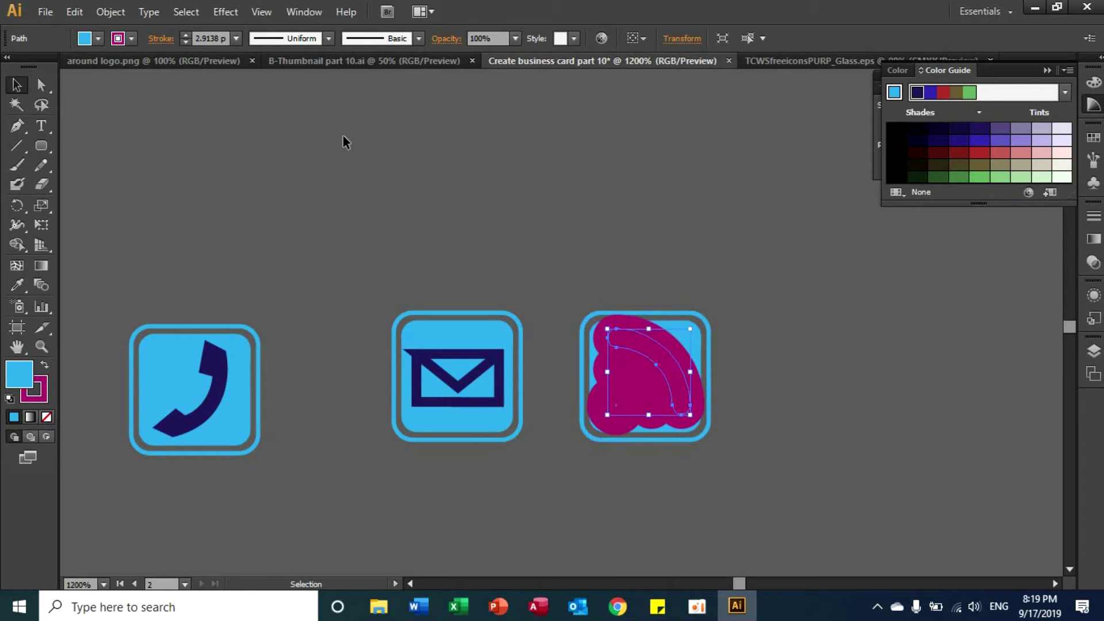
pyautogui.click(118, 37)
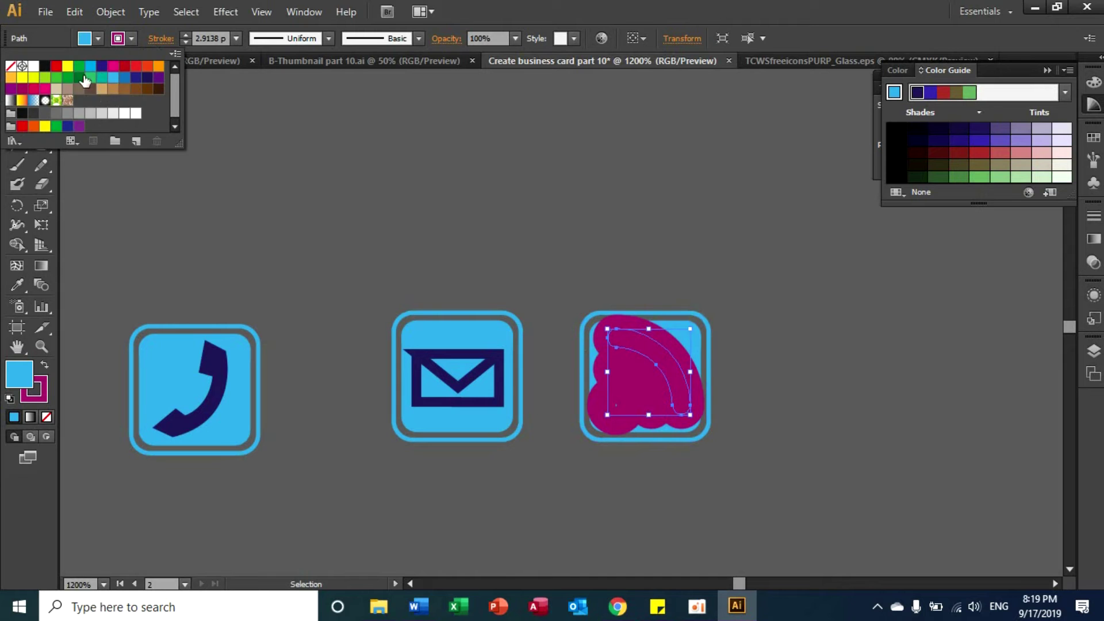
pyautogui.click(11, 65)
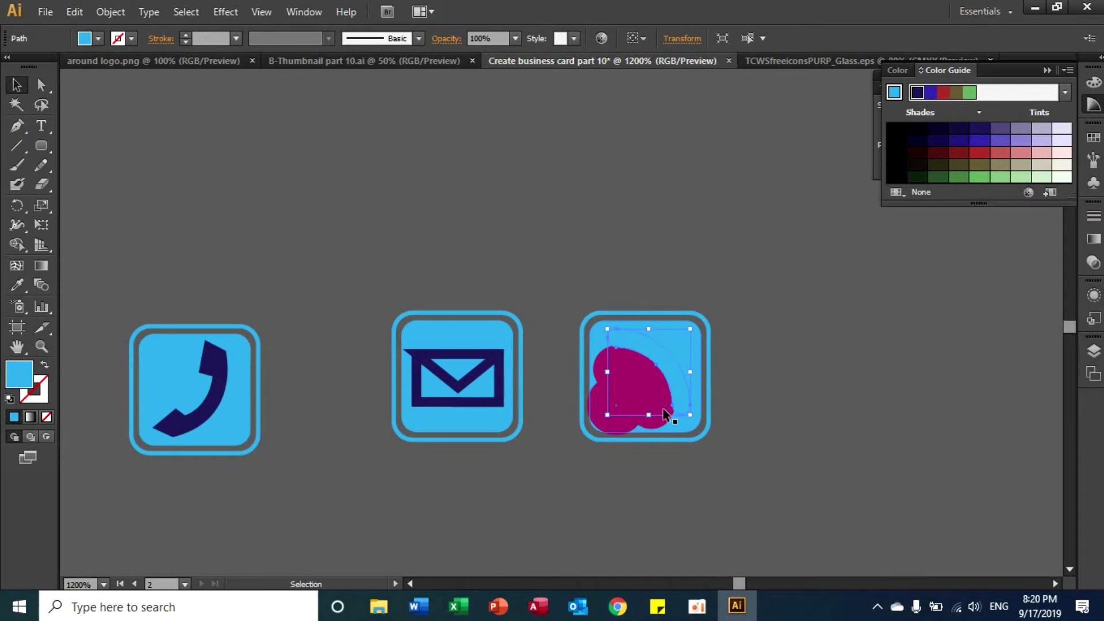
pyautogui.click(561, 464)
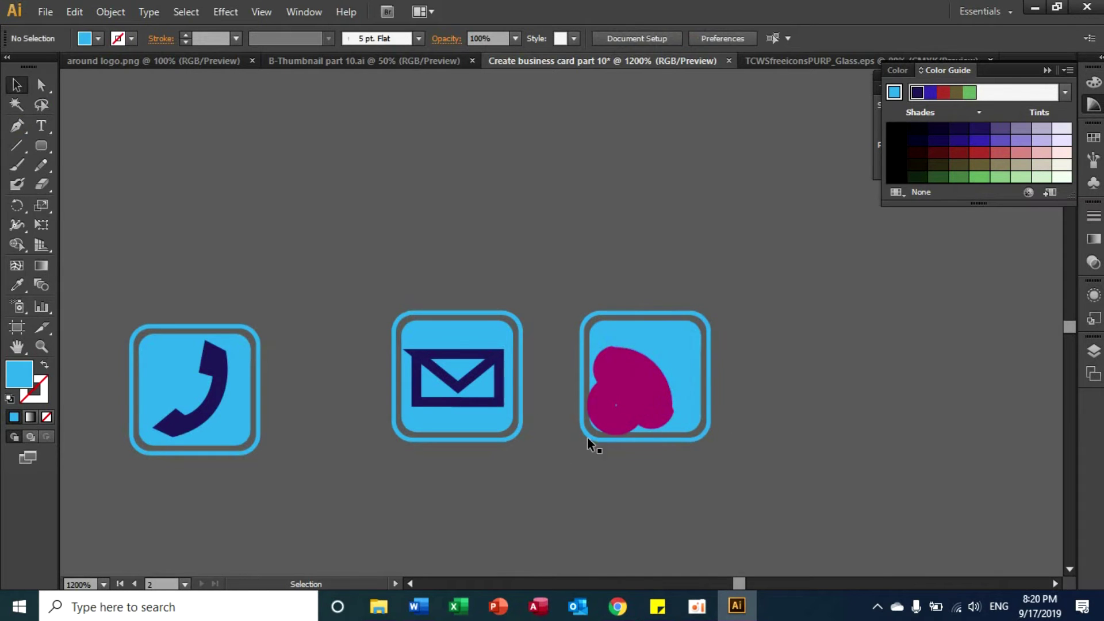
pyautogui.click(655, 360)
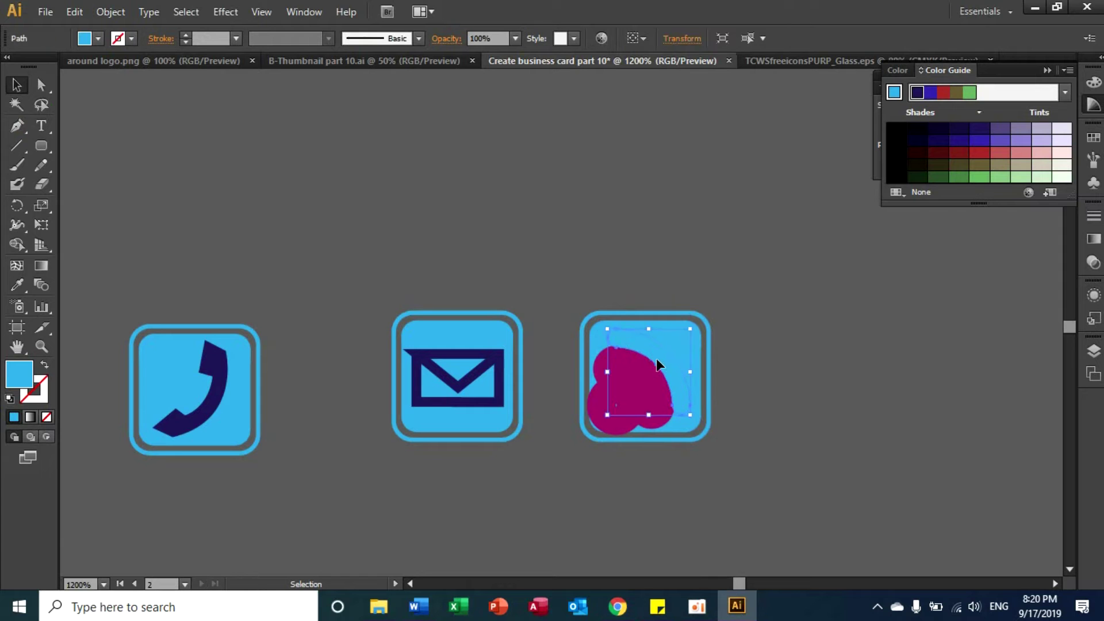
# Fill the arc with navy and give the inner path no stroke and a navy fill
pyautogui.click(95, 38)
pyautogui.click(150, 86)
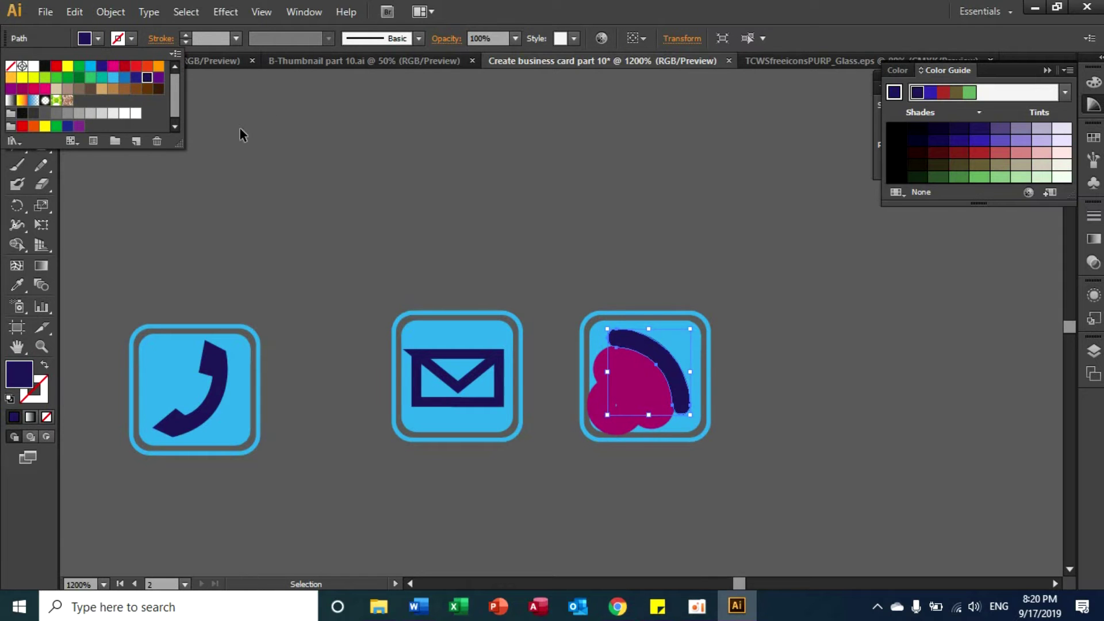
pyautogui.click(650, 369)
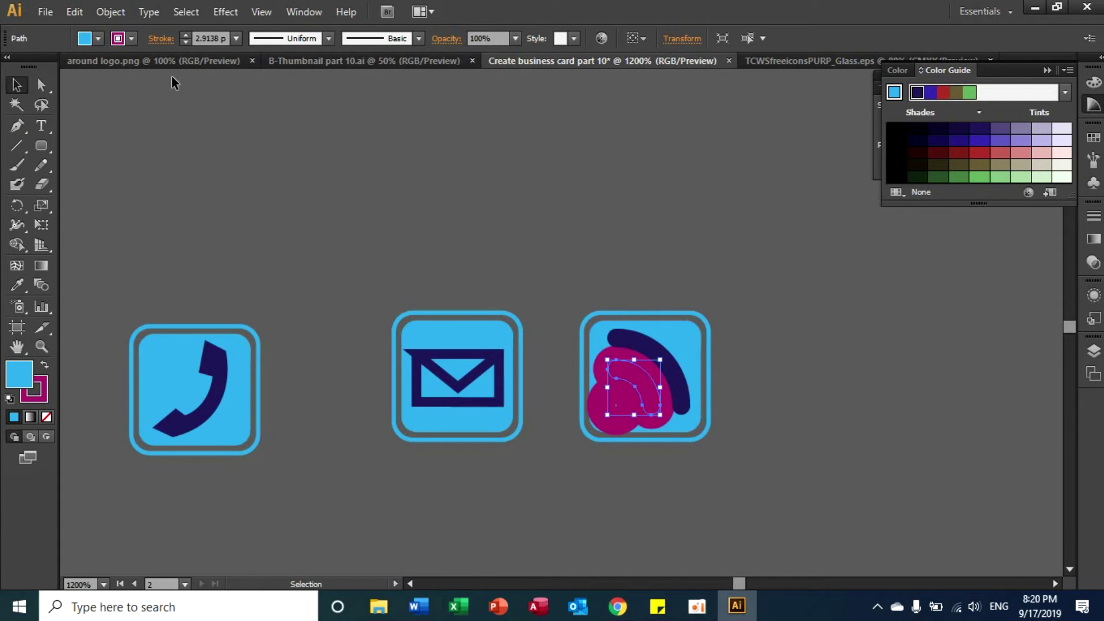
pyautogui.click(132, 38)
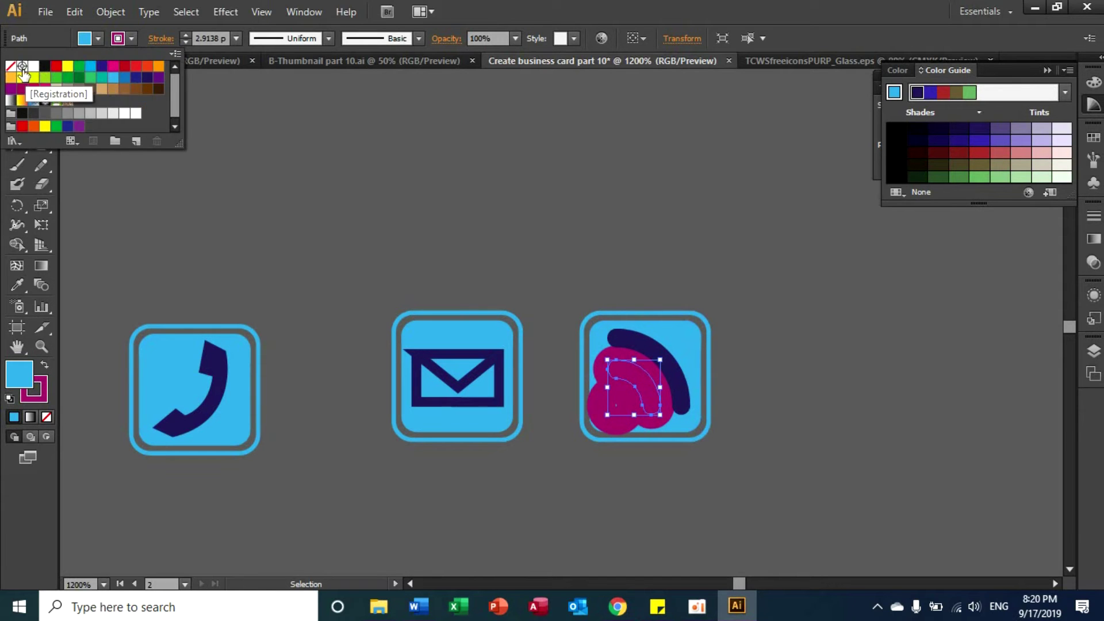
pyautogui.click(10, 65)
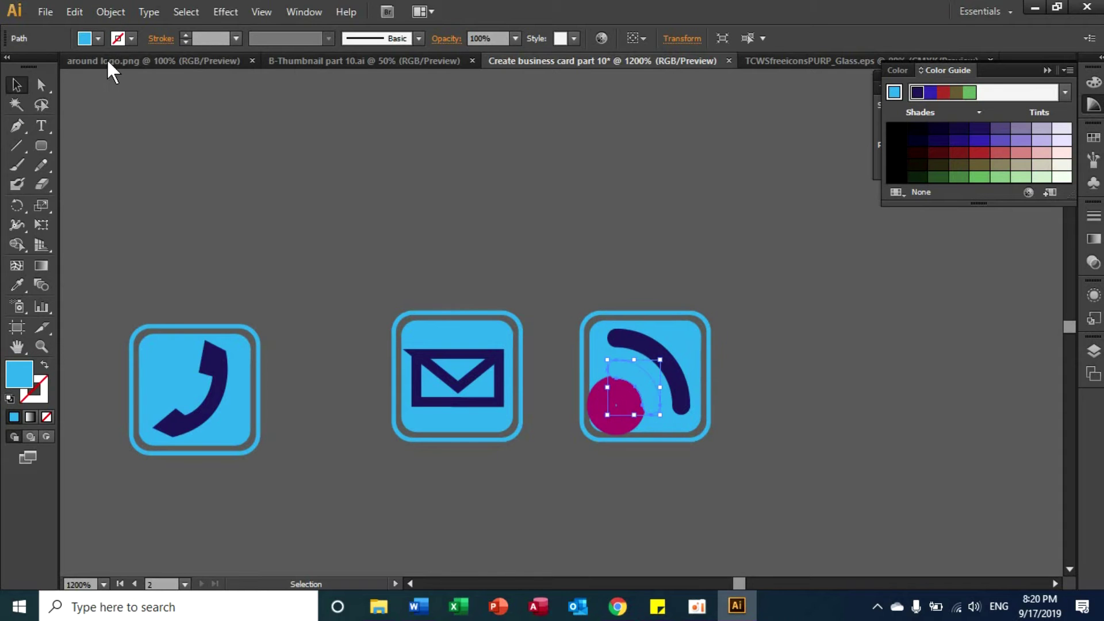
pyautogui.click(99, 38)
pyautogui.click(147, 78)
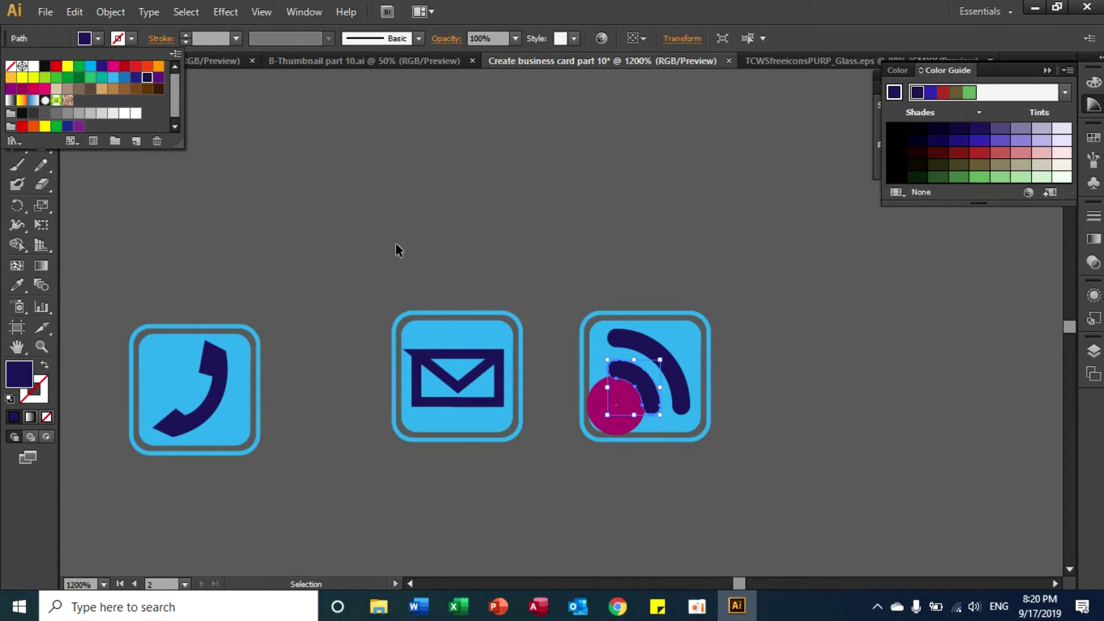
pyautogui.press('Escape')
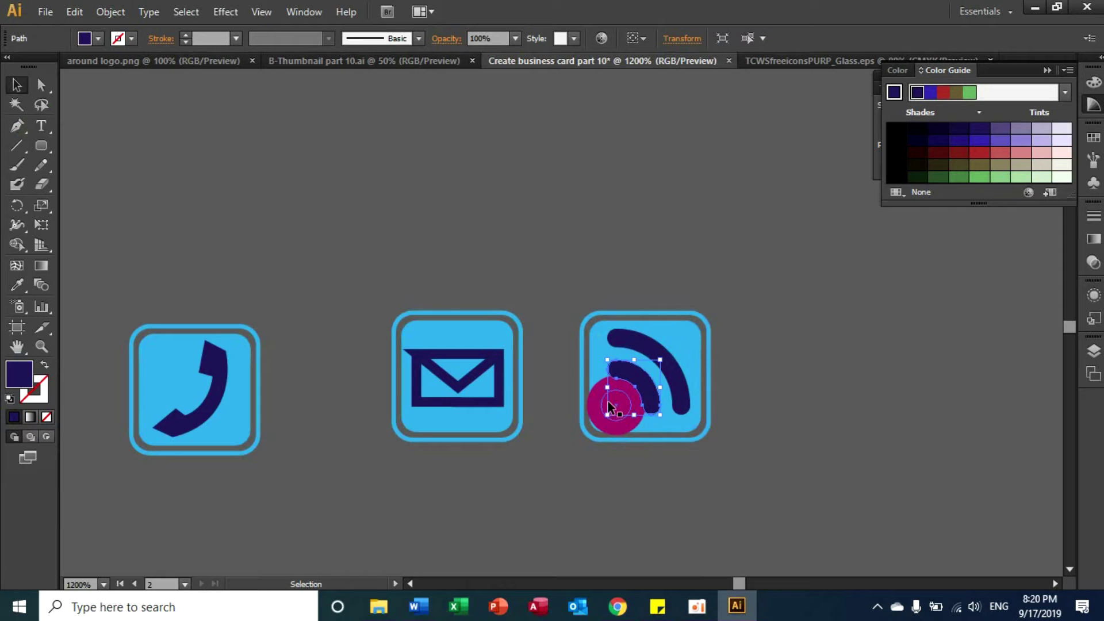
# Make the RSS icon's small circle solid navy with no outline, then deselect
pyautogui.click(622, 404)
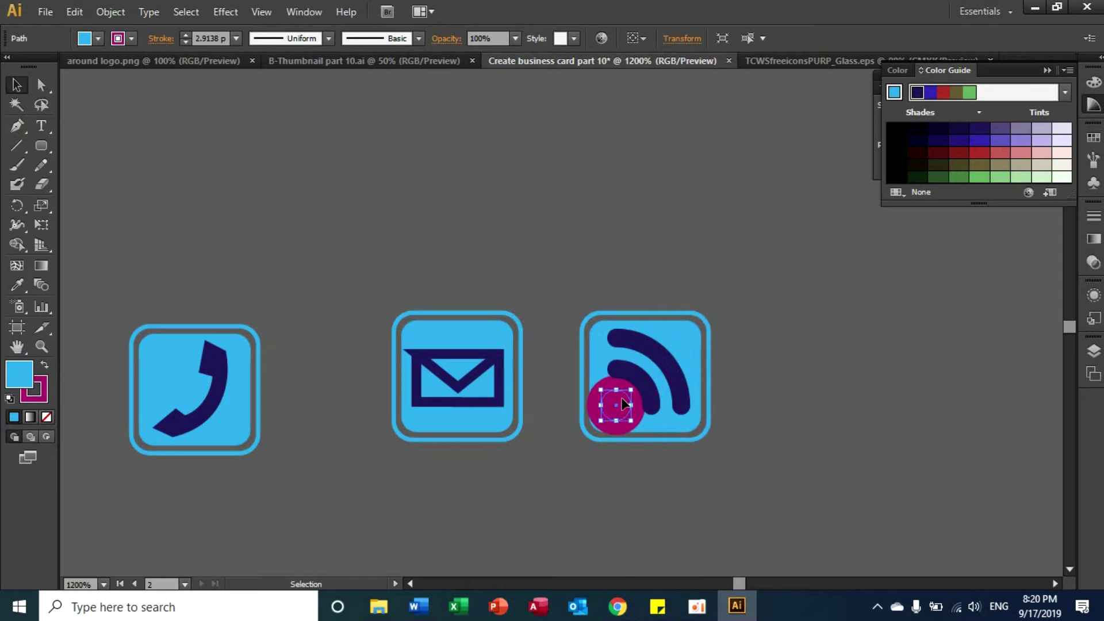
pyautogui.click(131, 37)
pyautogui.click(148, 81)
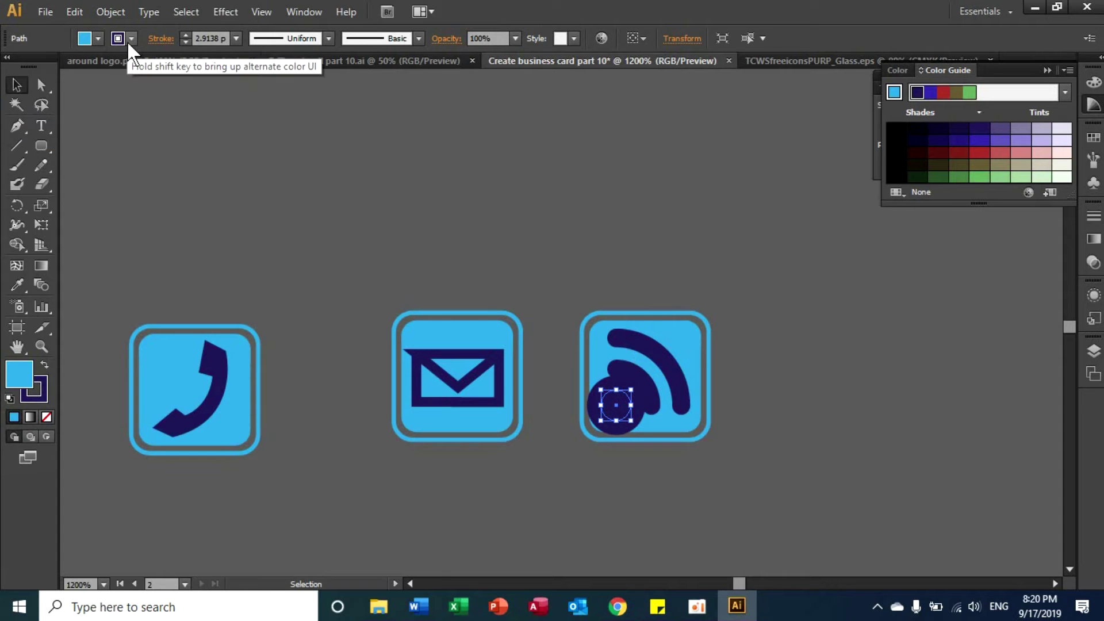
pyautogui.click(99, 39)
pyautogui.click(10, 66)
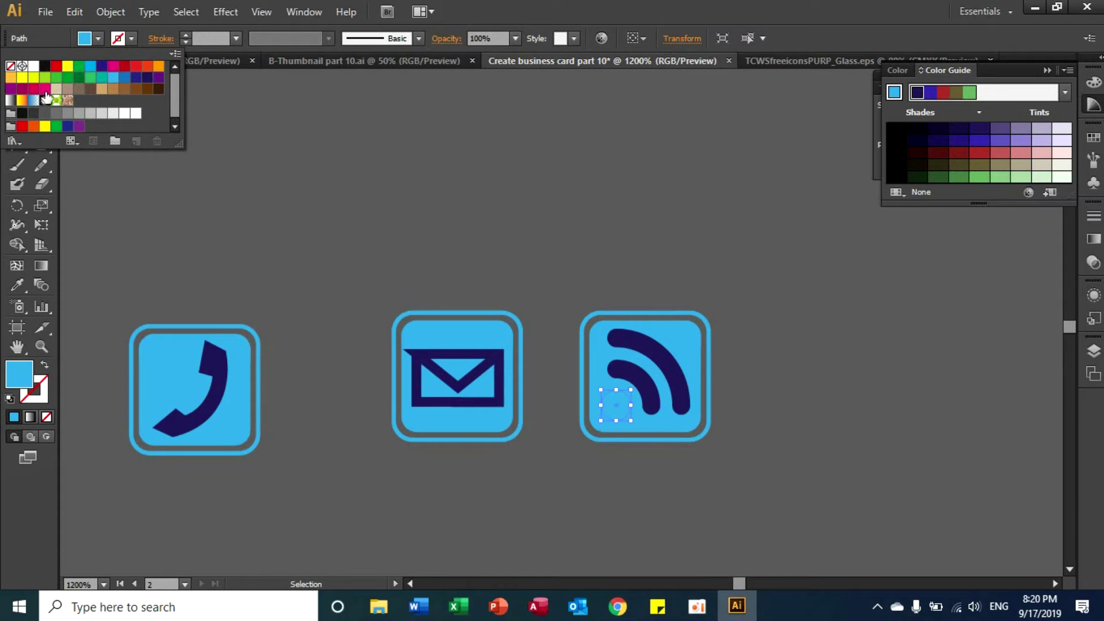
pyautogui.click(96, 38)
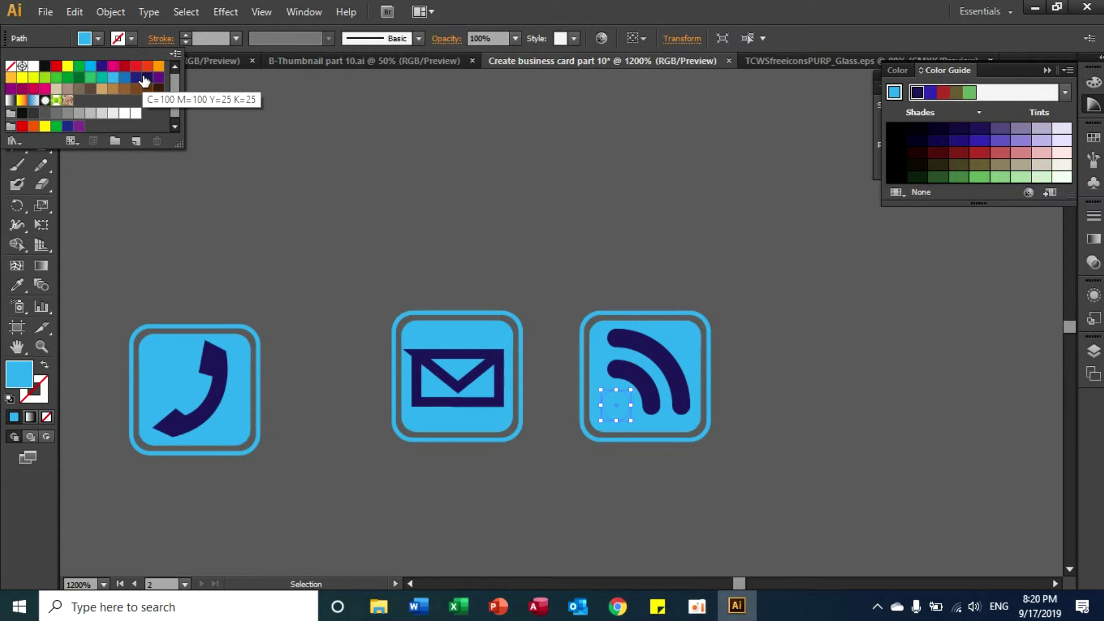
pyautogui.click(148, 81)
pyautogui.click(834, 403)
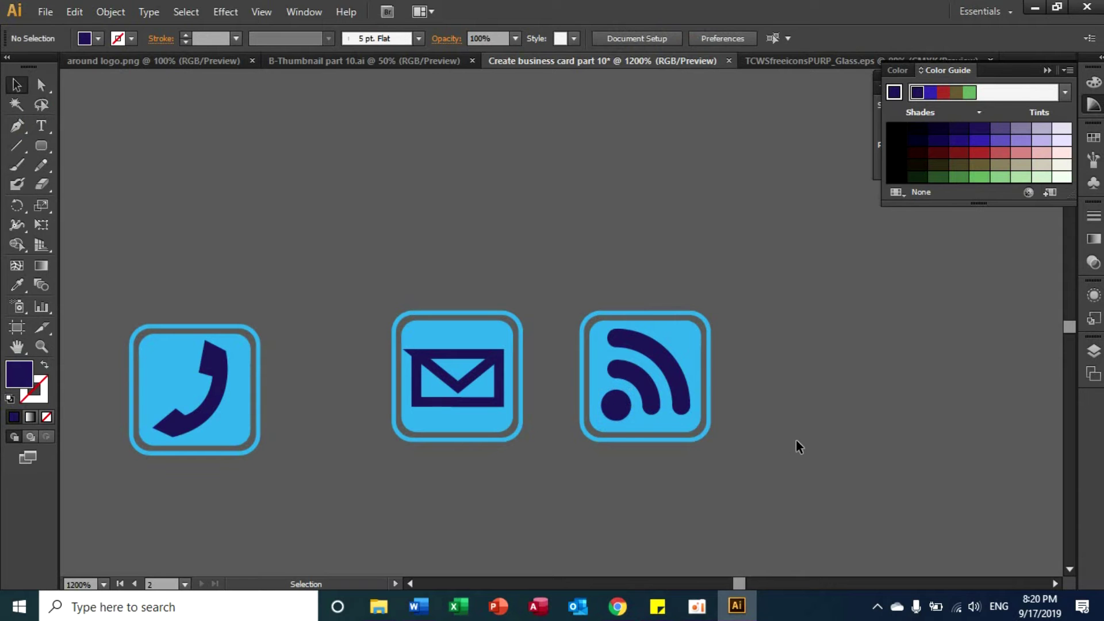
pyautogui.scroll(-4, 637, 303)
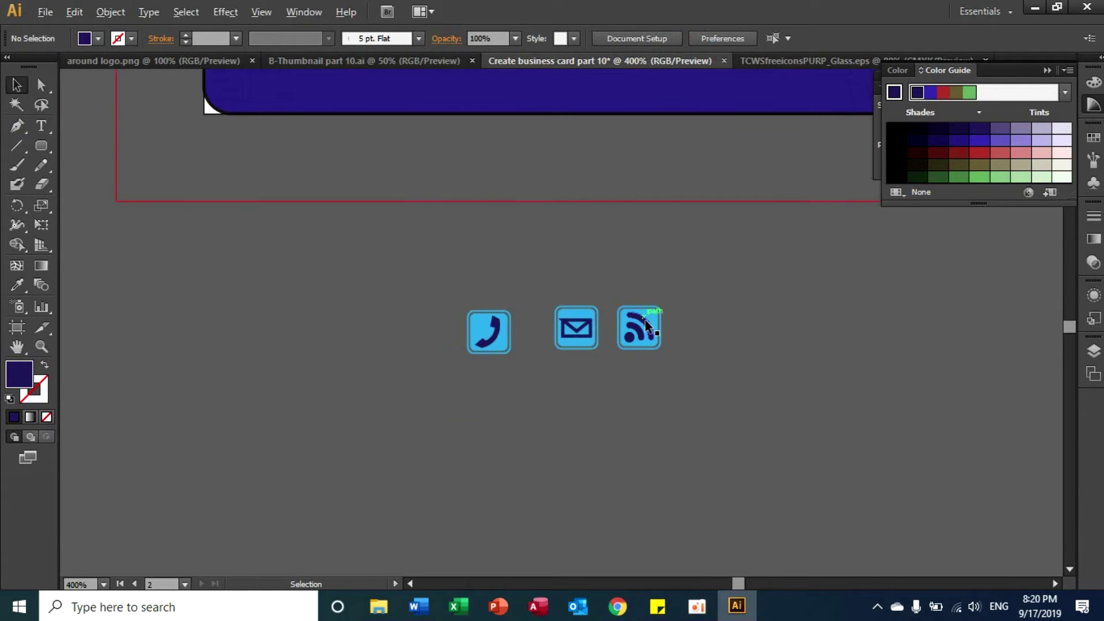
# Show rulers and drag a horizontal guide across the navy band
pyautogui.scroll(-2, 650, 271)
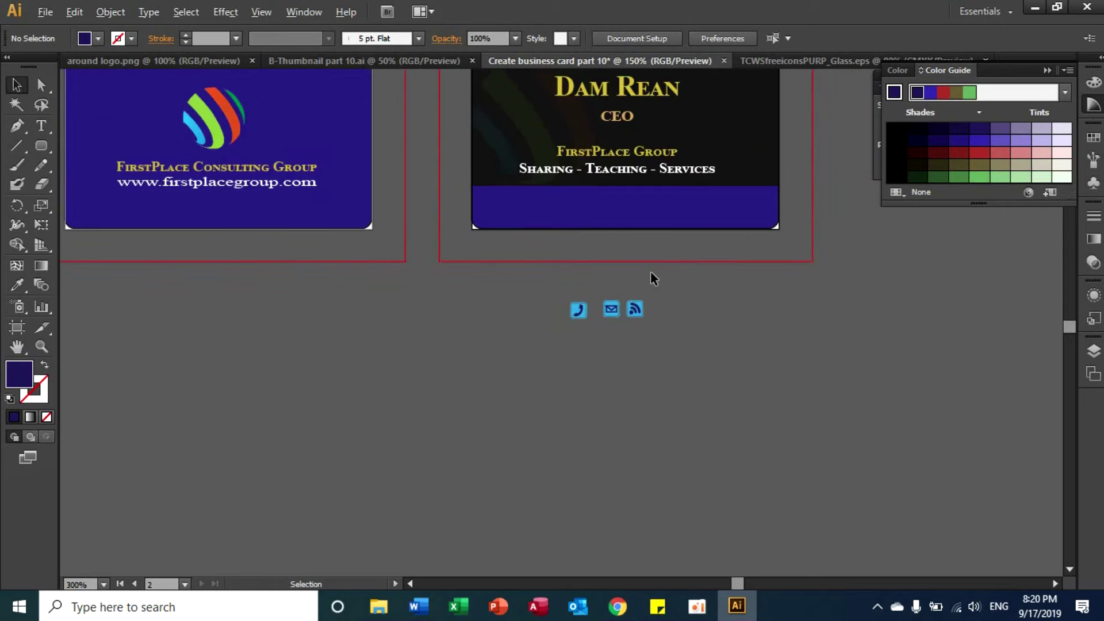
pyautogui.scroll(1, 689, 219)
pyautogui.scroll(1, 620, 199)
pyautogui.scroll(1, 431, 316)
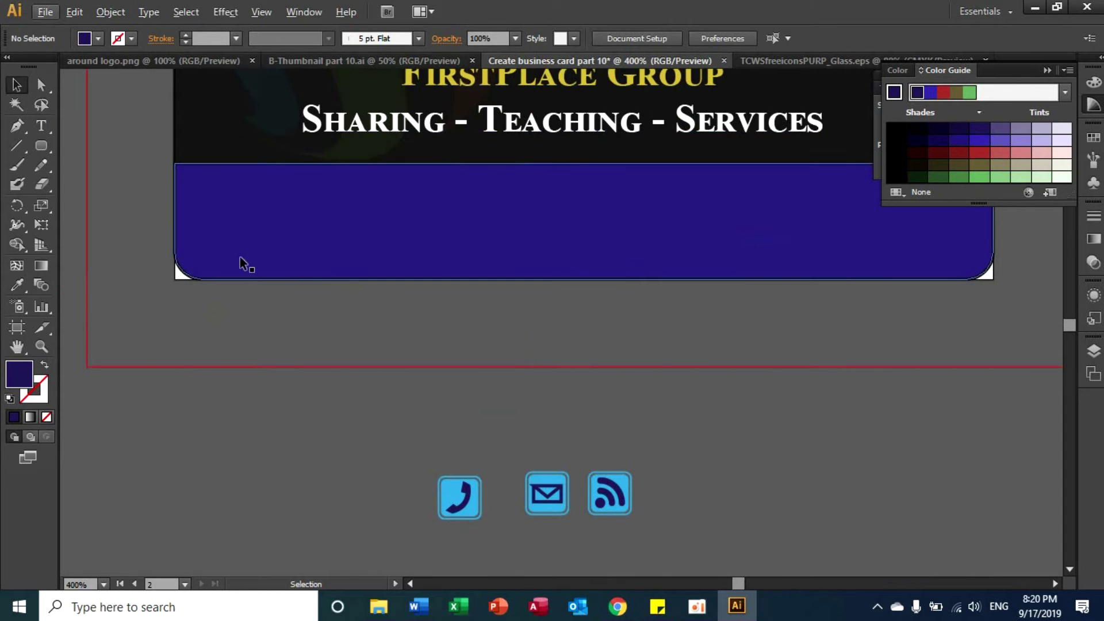
pyautogui.hotkey('ctrl', 'r')
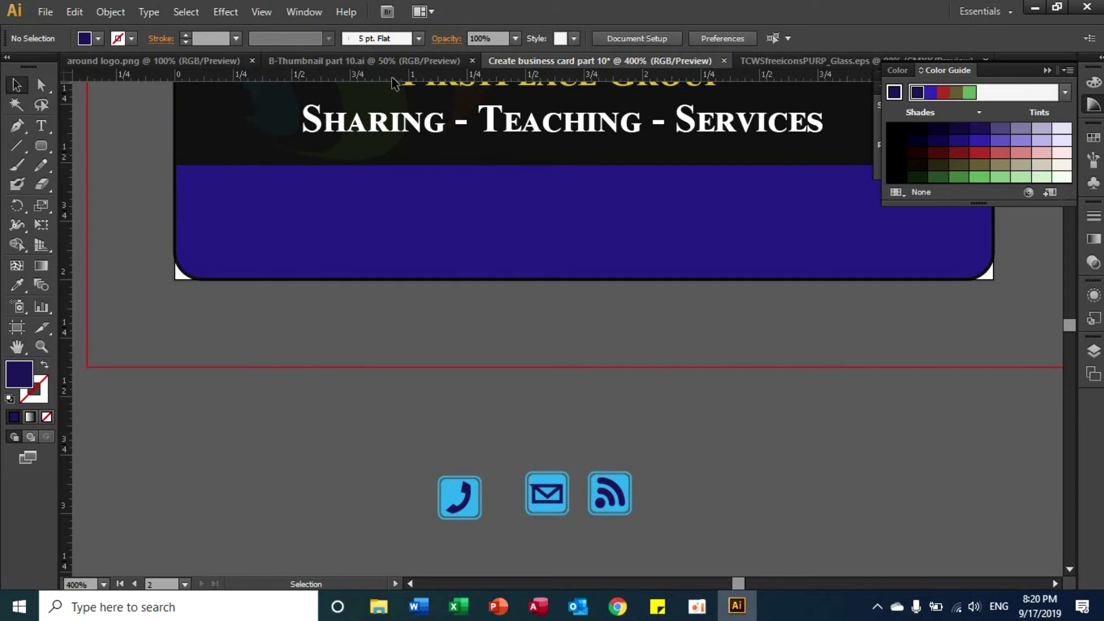
pyautogui.moveTo(397, 75); pyautogui.dragTo(415, 246)
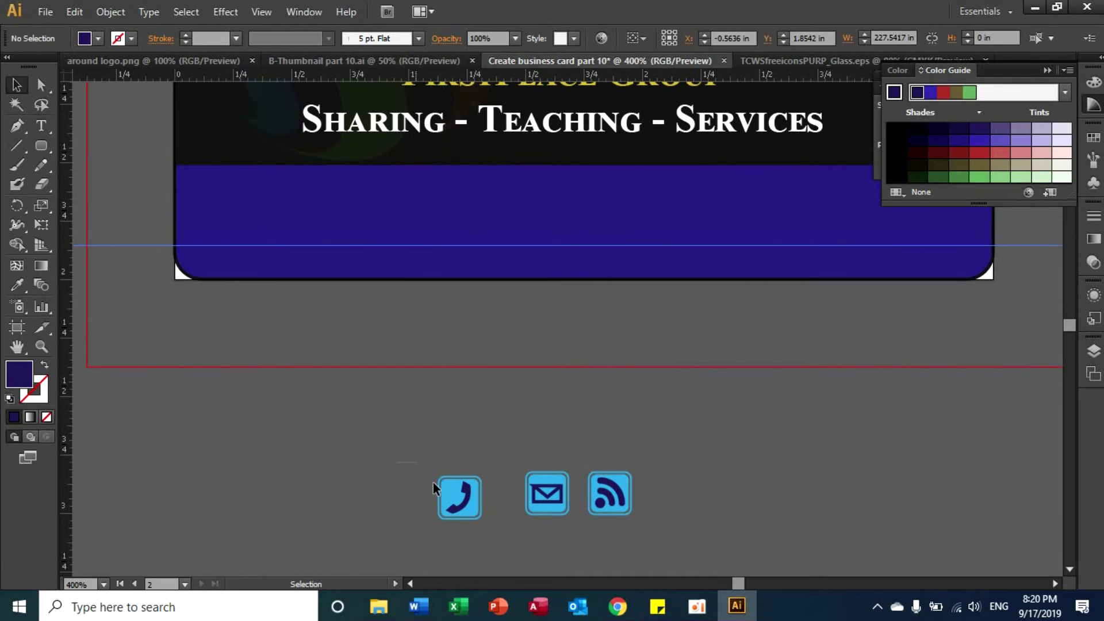
# Group the phone icon's parts and move it up into the navy band
pyautogui.moveTo(493, 539); pyautogui.dragTo(495, 539)
pyautogui.rightClick(461, 489)
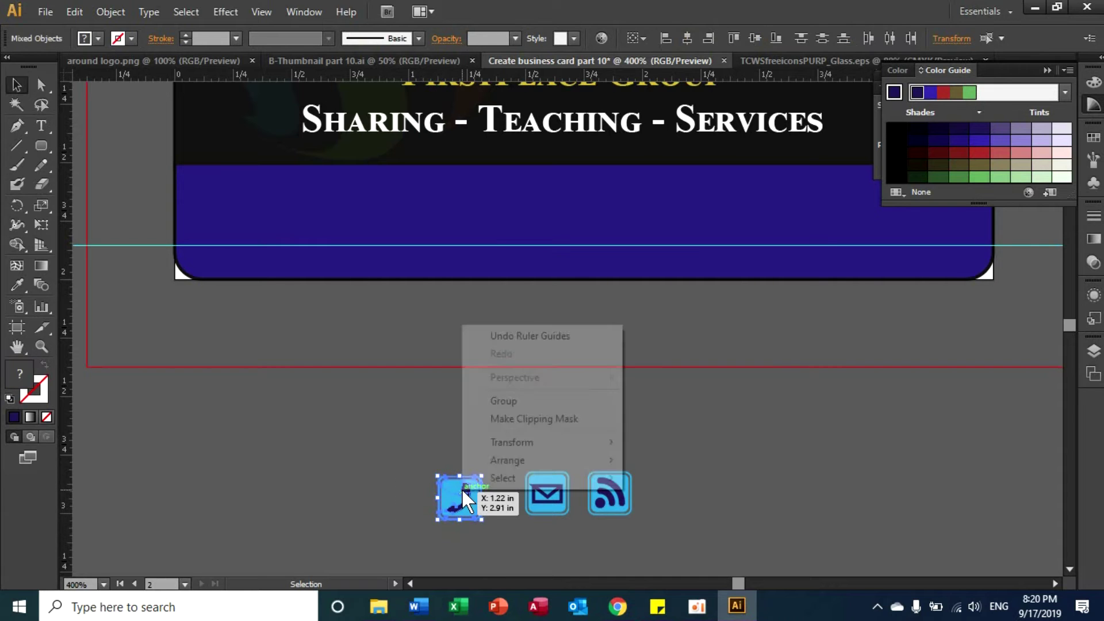
pyautogui.click(506, 402)
pyautogui.moveTo(458, 493); pyautogui.dragTo(215, 222)
pyautogui.click(512, 444)
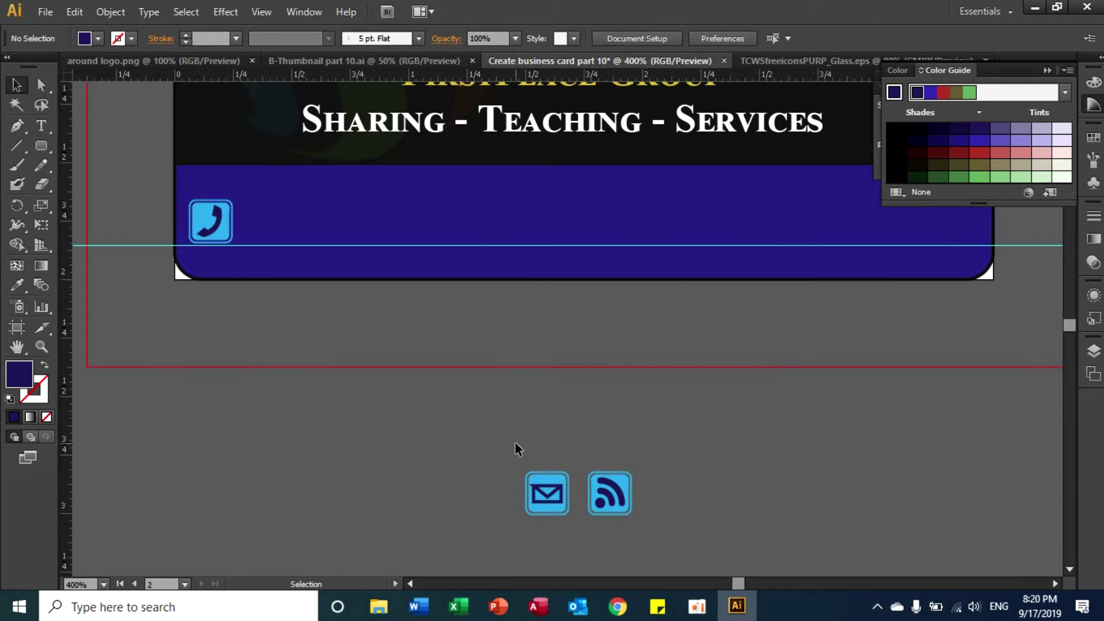
# Move the mail and RSS icons into the band, level with the phone icon
pyautogui.moveTo(573, 549); pyautogui.dragTo(572, 546)
pyautogui.moveTo(550, 493)
pyautogui.mouseDown()
pyautogui.moveTo(444, 217)
pyautogui.moveTo(465, 218)
pyautogui.mouseUp()
pyautogui.click(500, 424)
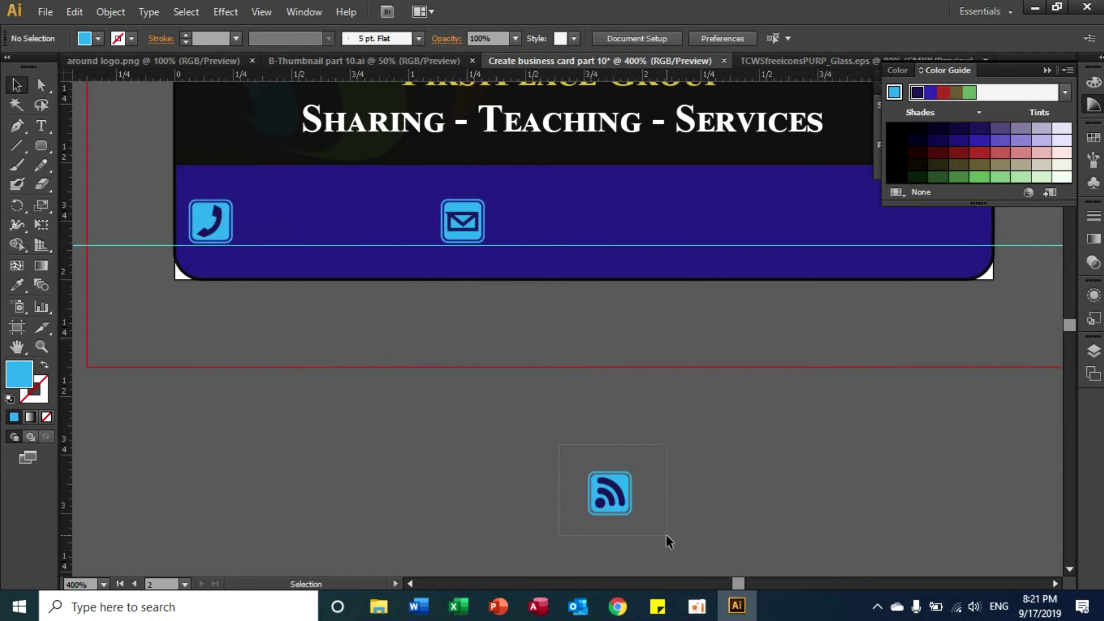
pyautogui.click(605, 492)
pyautogui.moveTo(606, 492); pyautogui.dragTo(763, 233)
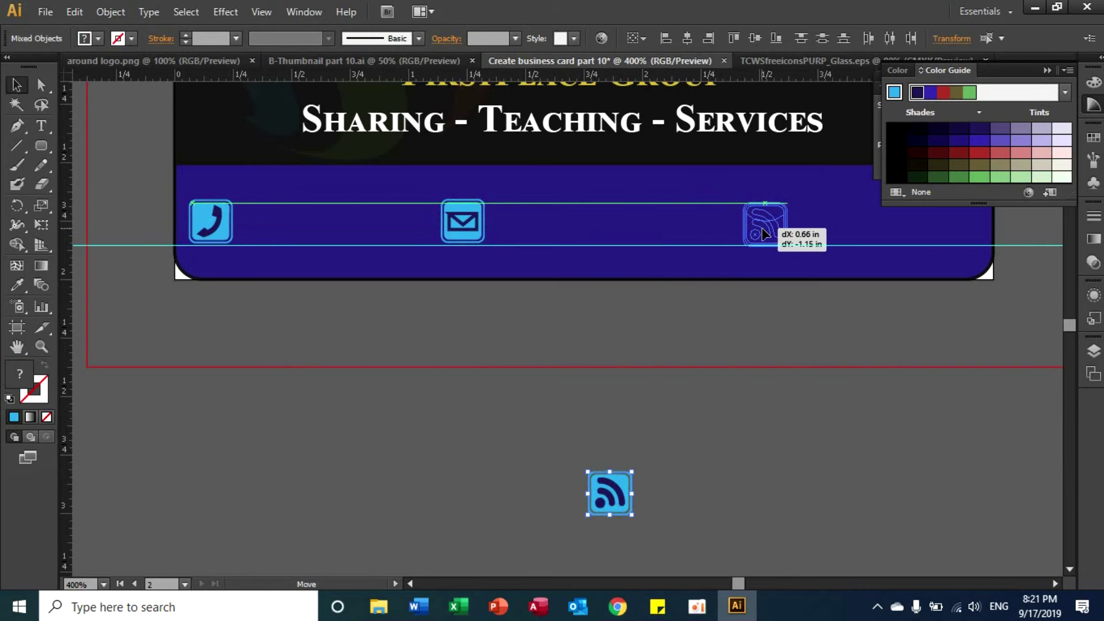
pyautogui.moveTo(763, 233); pyautogui.dragTo(766, 224)
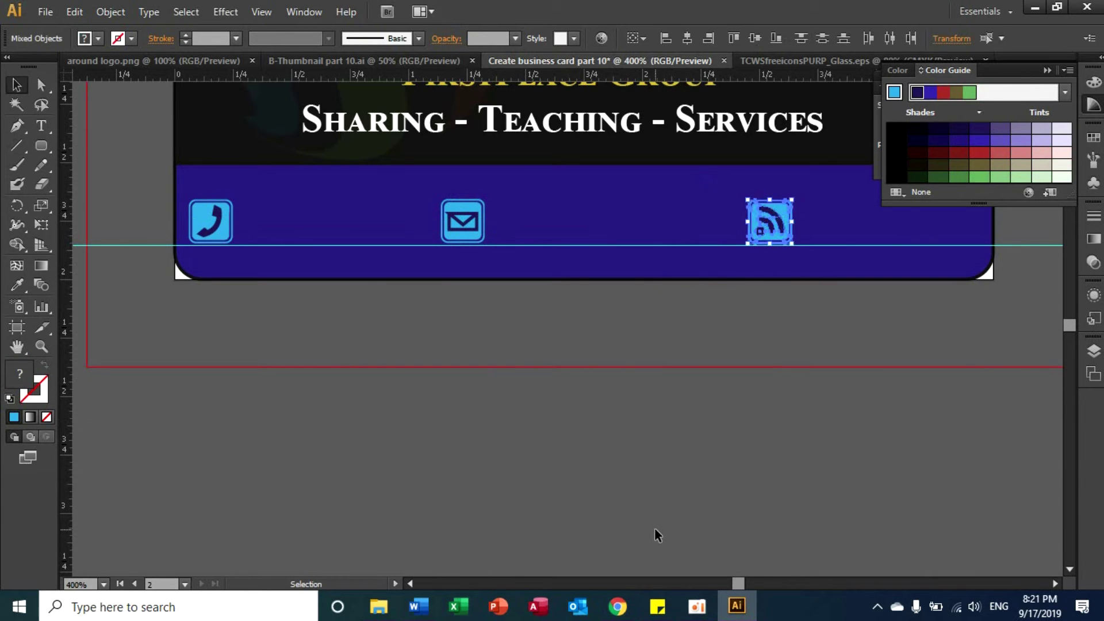
# Deselect and close the Color Guide and Pathfinder panels
pyautogui.click(585, 477)
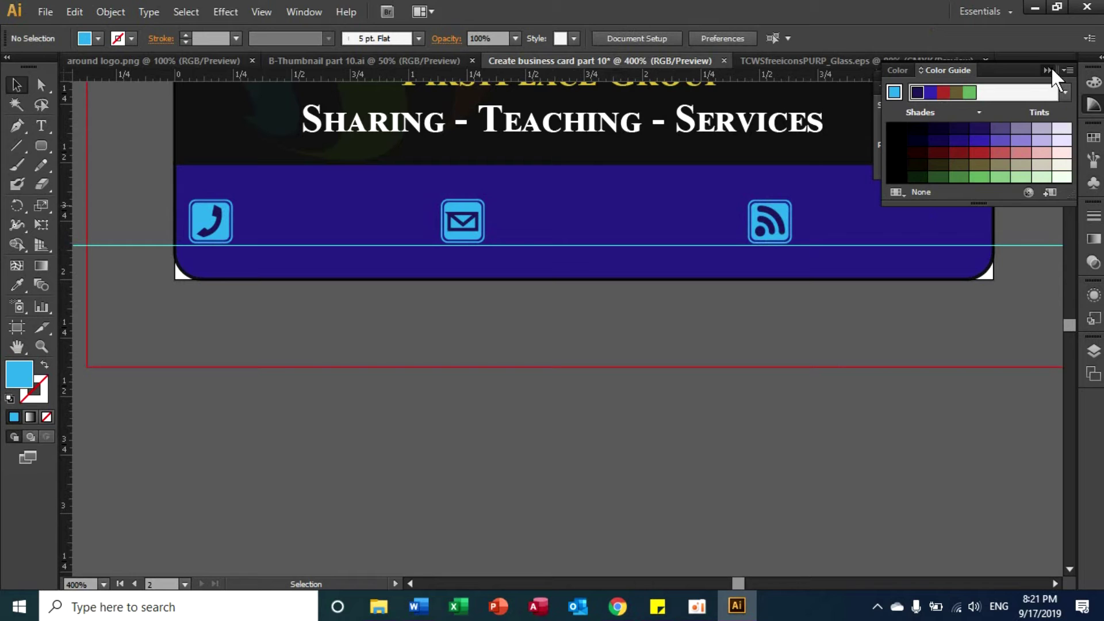
pyautogui.click(1048, 69)
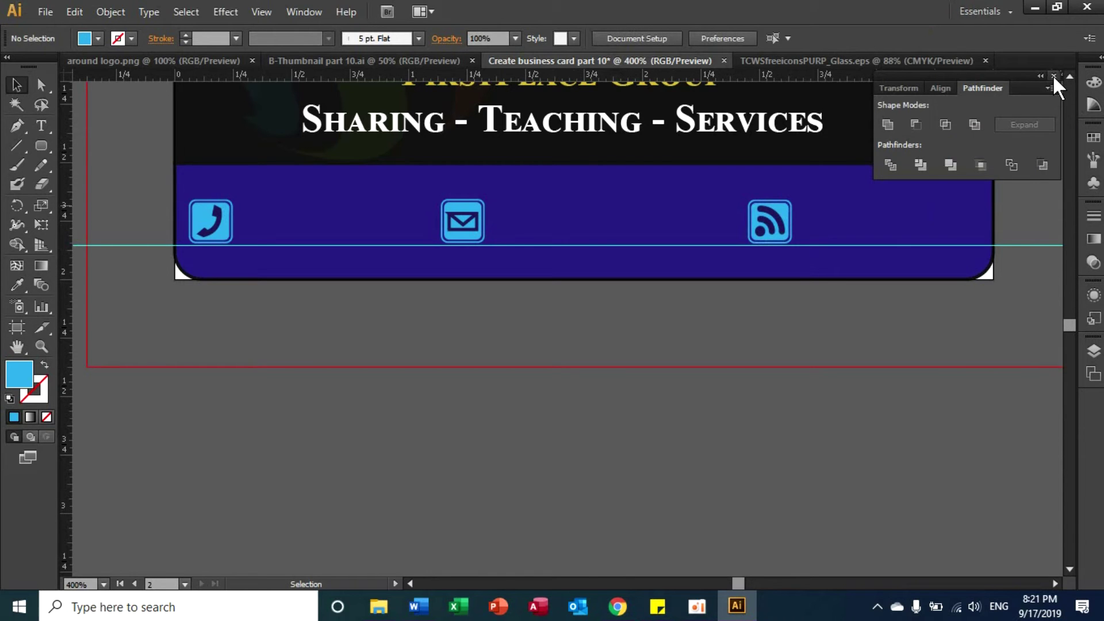
pyautogui.click(1053, 75)
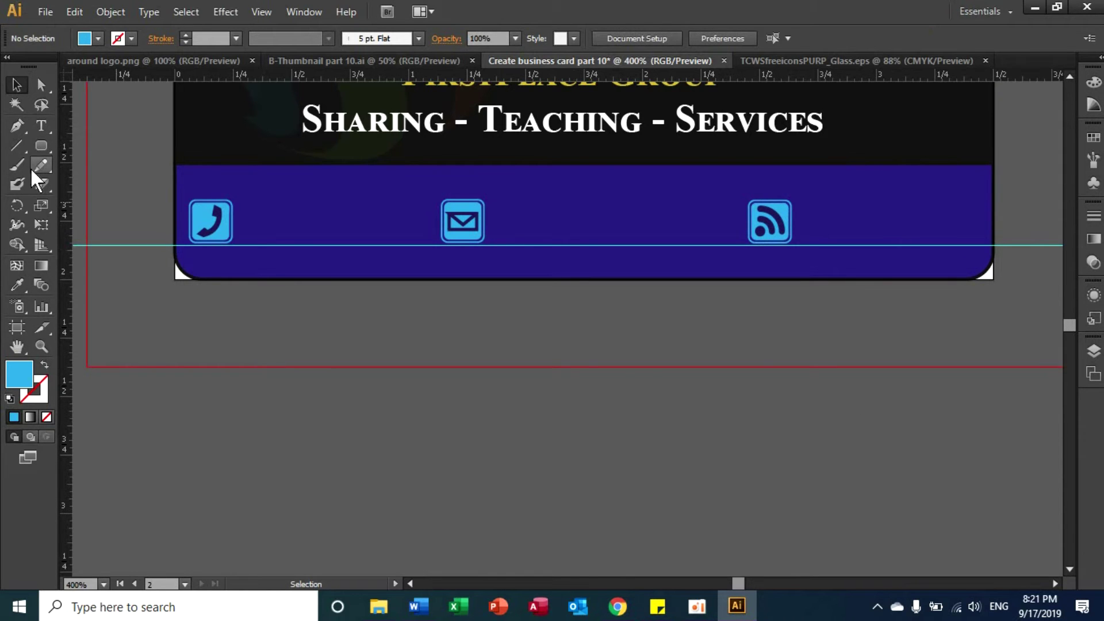
# Type the phone number beside the phone icon in bold 12 pt Times New Roman, split into digit groups
pyautogui.click(41, 125)
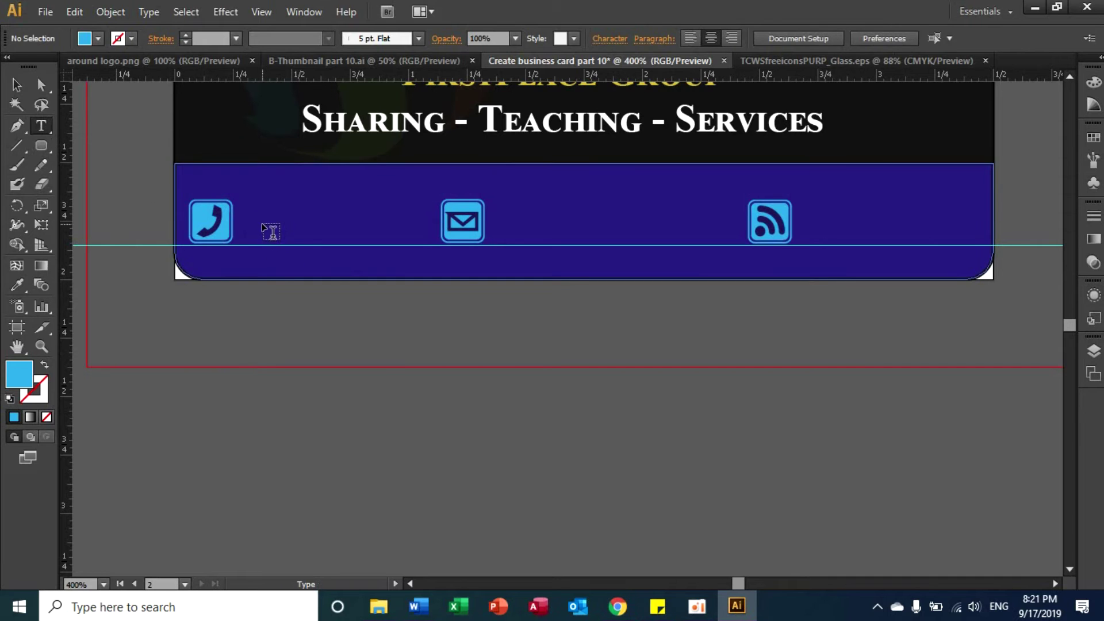
pyautogui.click(264, 227)
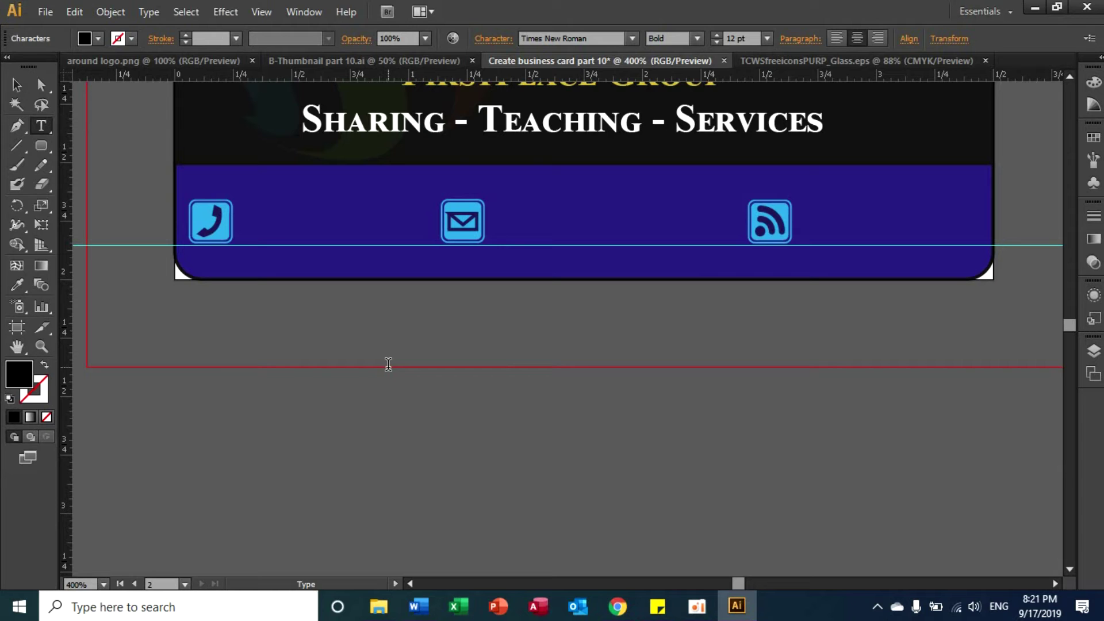
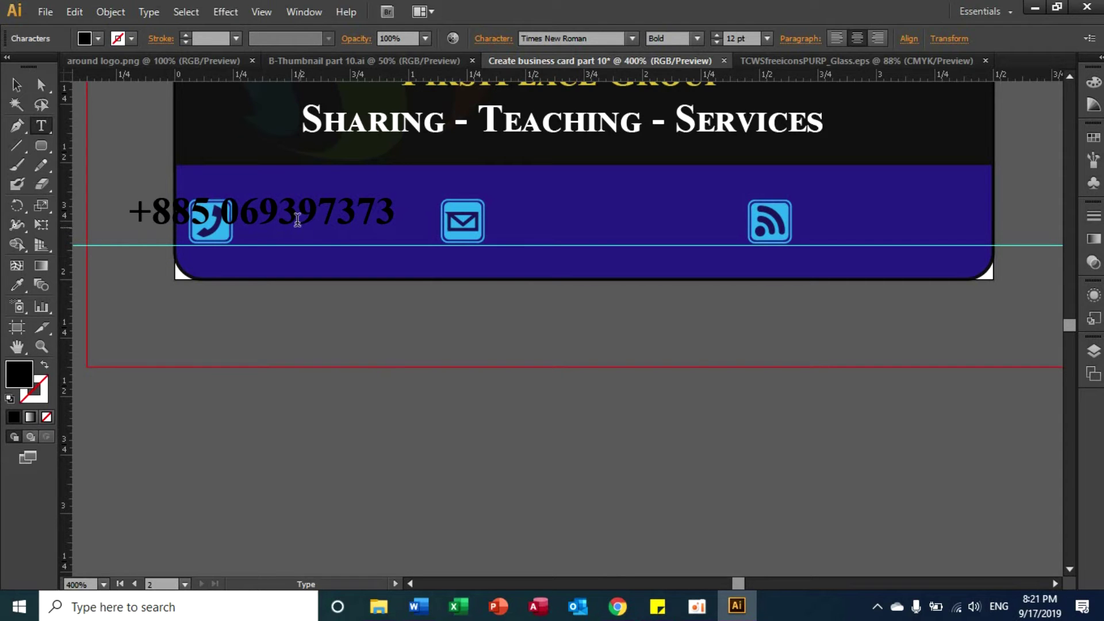
pyautogui.click(287, 211)
pyautogui.click(336, 214)
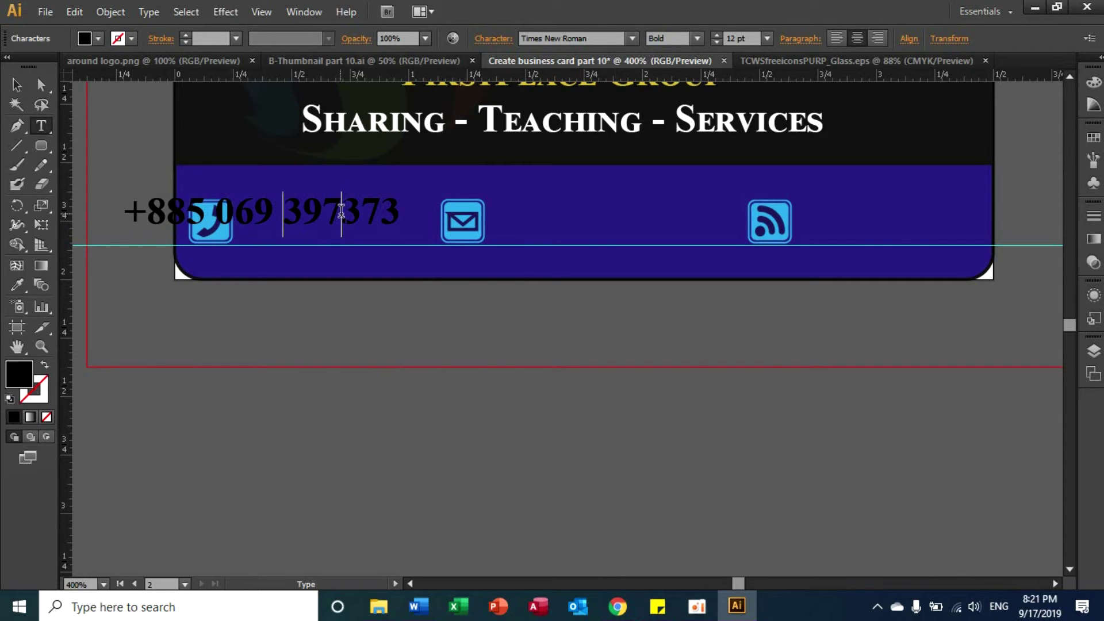
pyautogui.press('Escape')
pyautogui.click(16, 85)
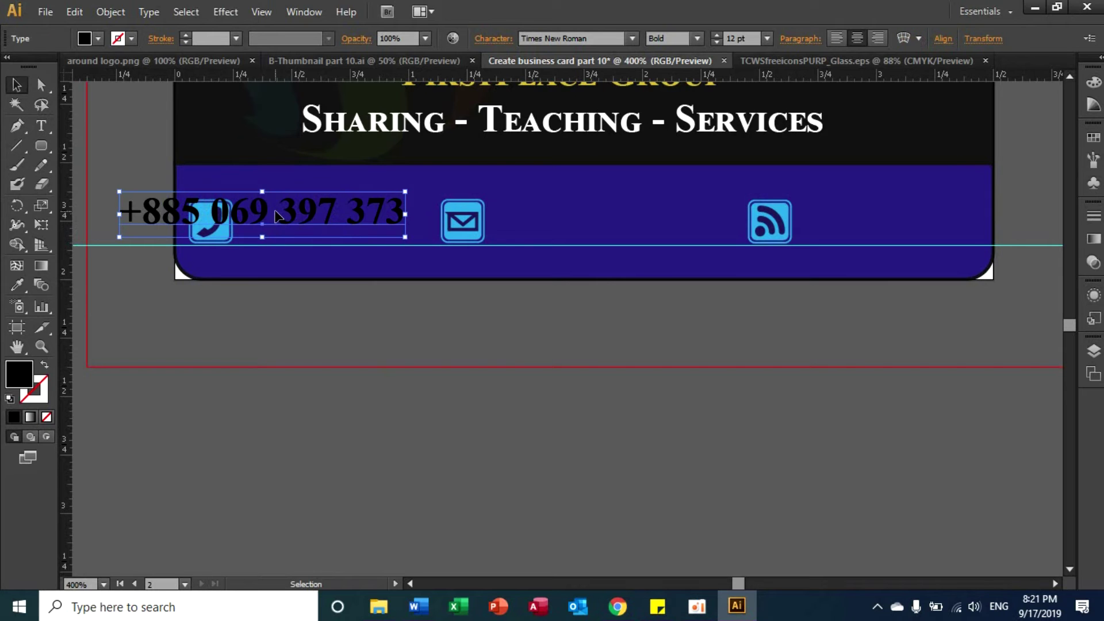
# Move the phone number right and set it to italic at 10 pt
pyautogui.moveTo(290, 208); pyautogui.dragTo(376, 215)
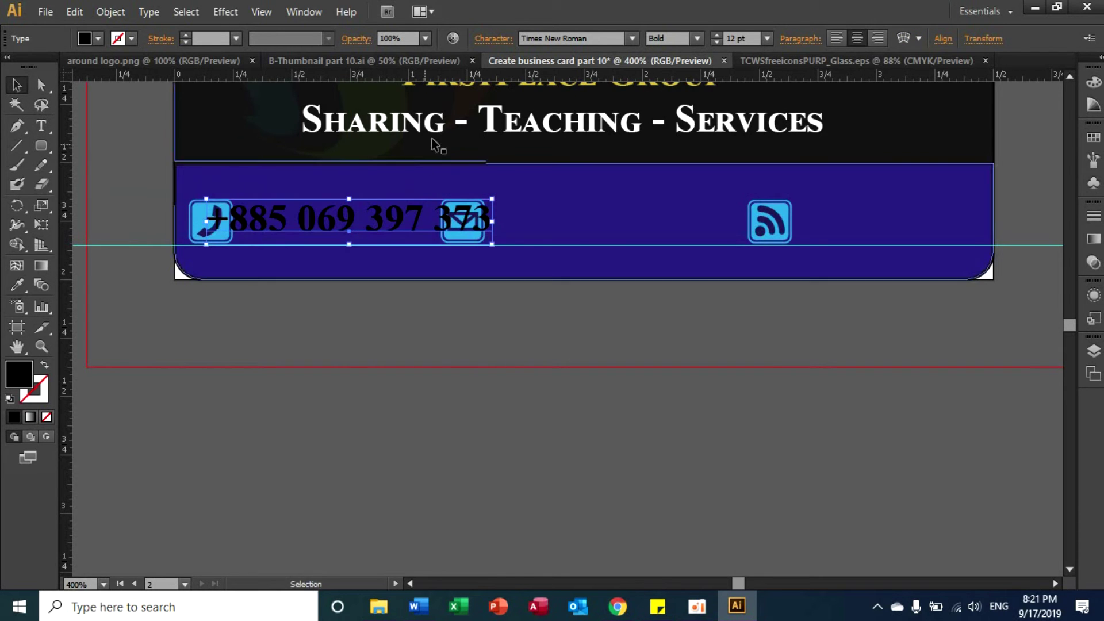
pyautogui.click(698, 38)
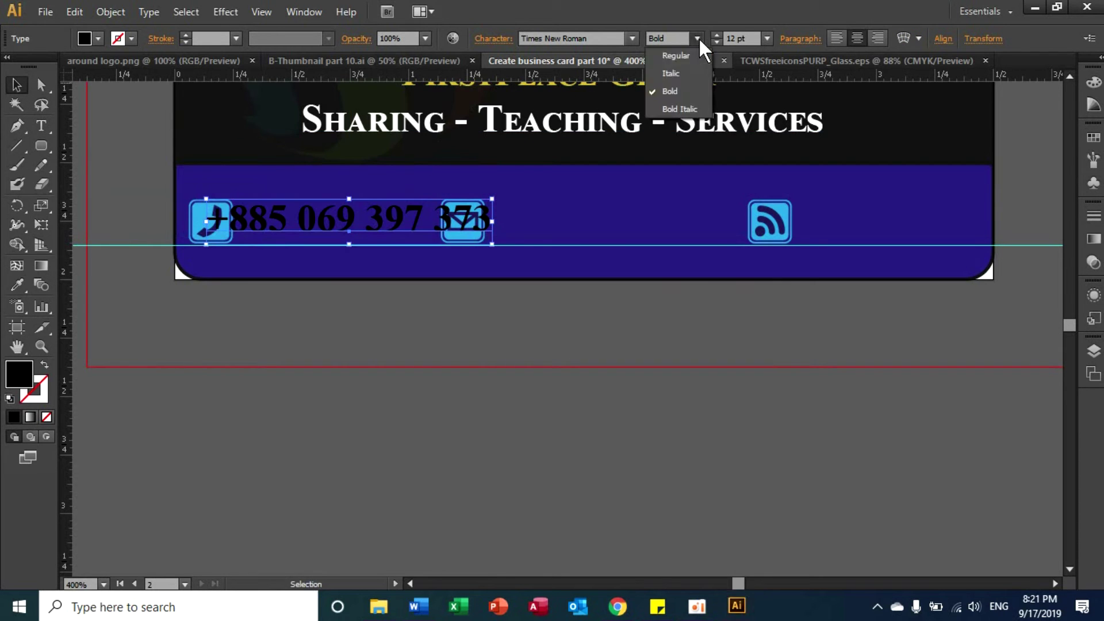
pyautogui.click(680, 70)
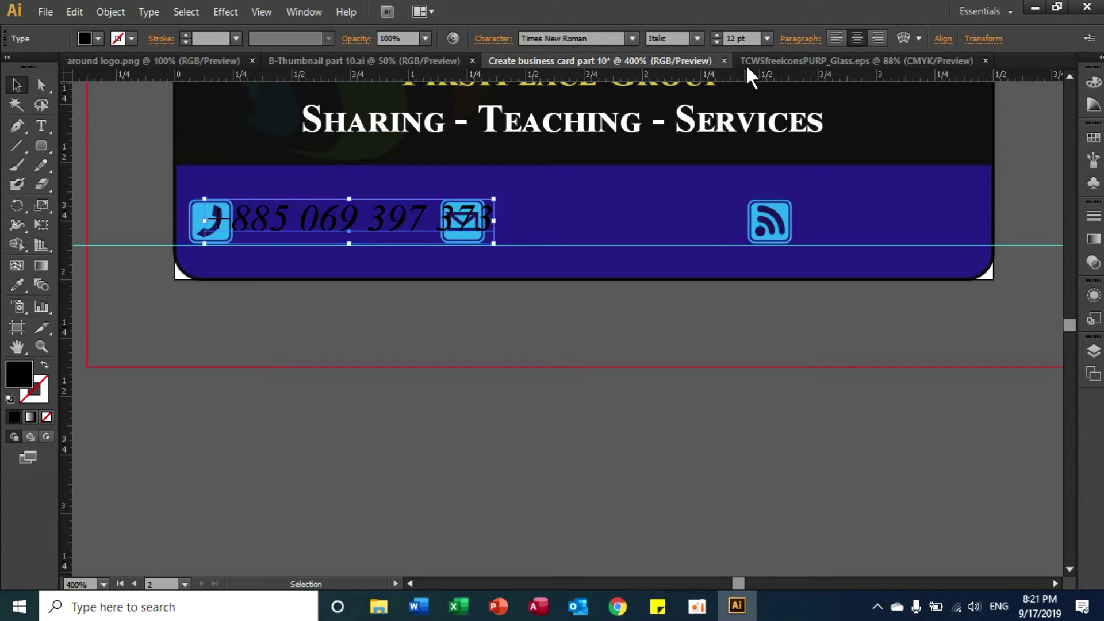
pyautogui.click(767, 38)
pyautogui.click(785, 167)
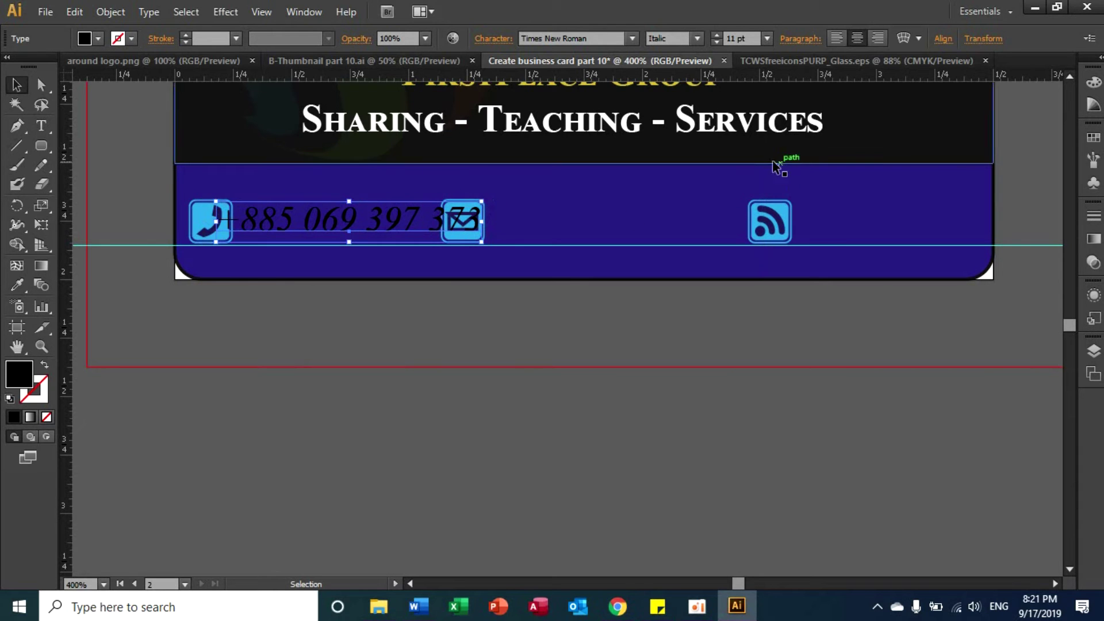
pyautogui.click(767, 38)
pyautogui.click(788, 149)
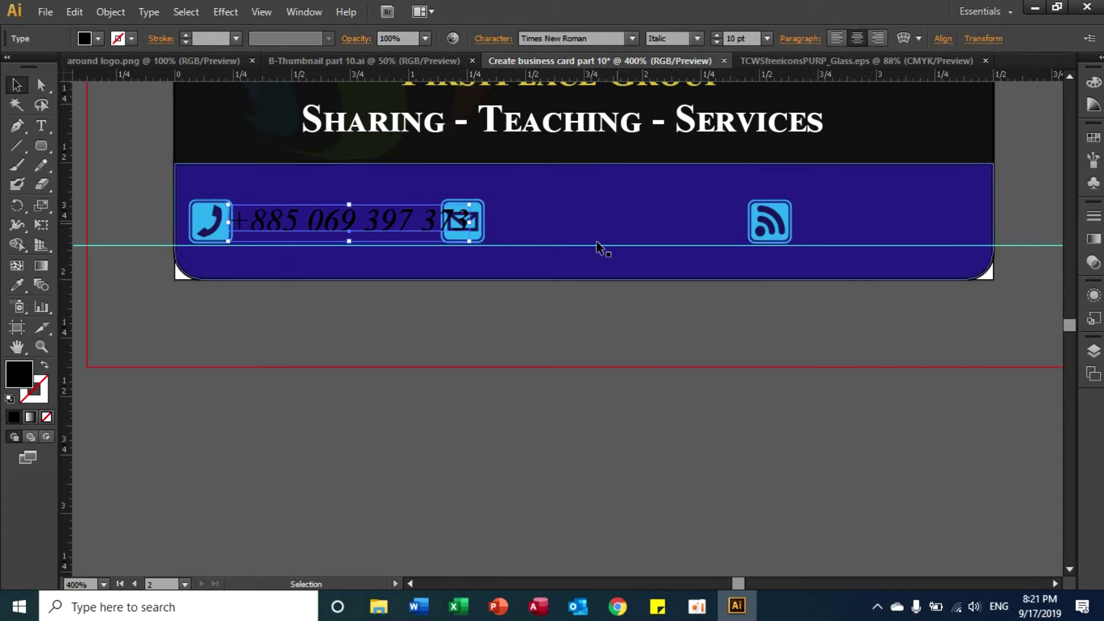
# Nudge the phone number slightly right and down beside the phone icon
pyautogui.moveTo(276, 224); pyautogui.dragTo(288, 225)
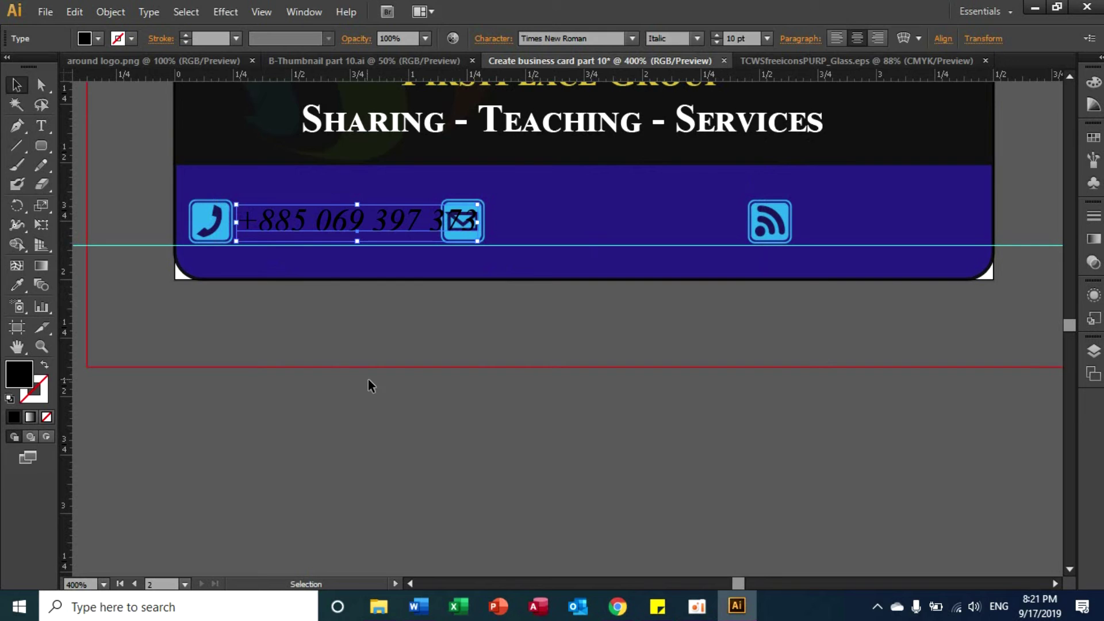
pyautogui.click(357, 380)
pyautogui.click(321, 224)
pyautogui.press('Down')
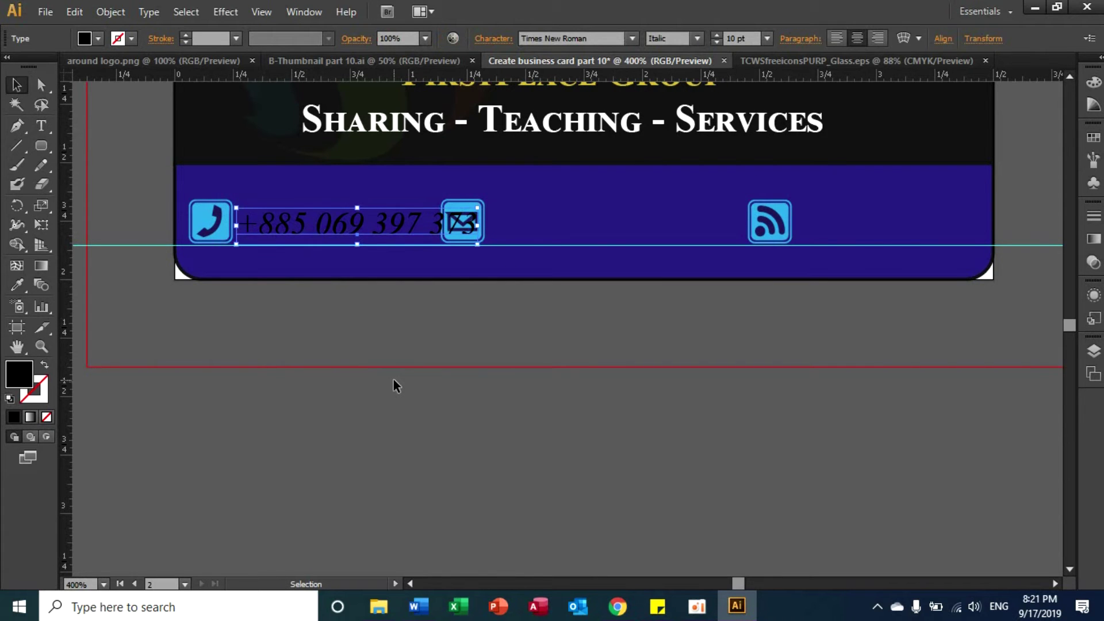
pyautogui.click(398, 382)
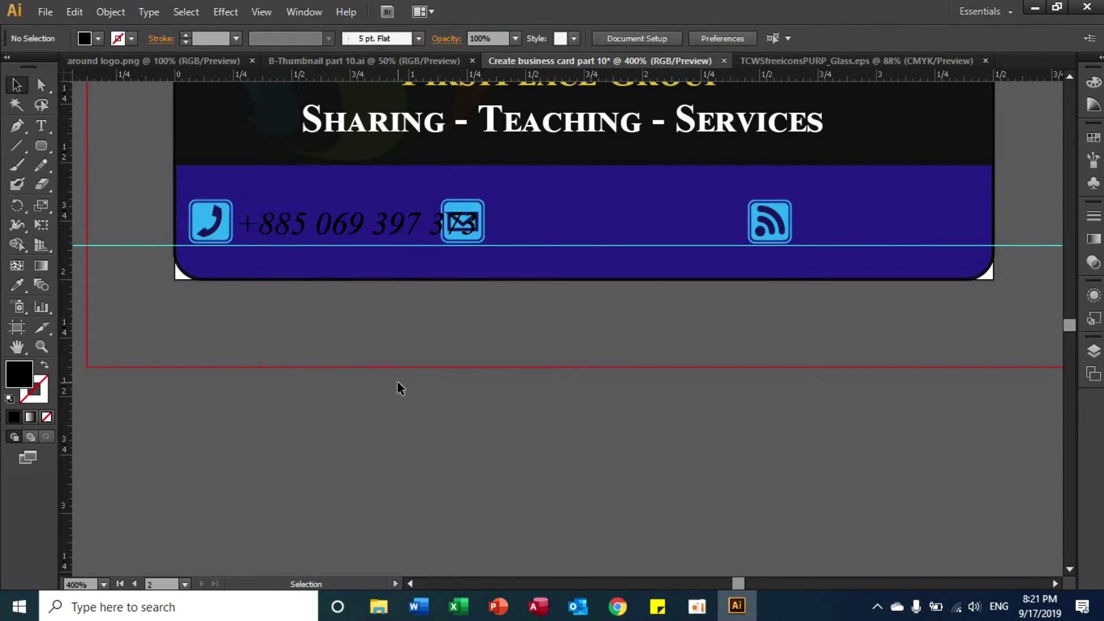
# Check the selections of the mail icon, navy panel, RSS and phone icons, test-nudging the mail icon
pyautogui.click(481, 211)
pyautogui.click(517, 323)
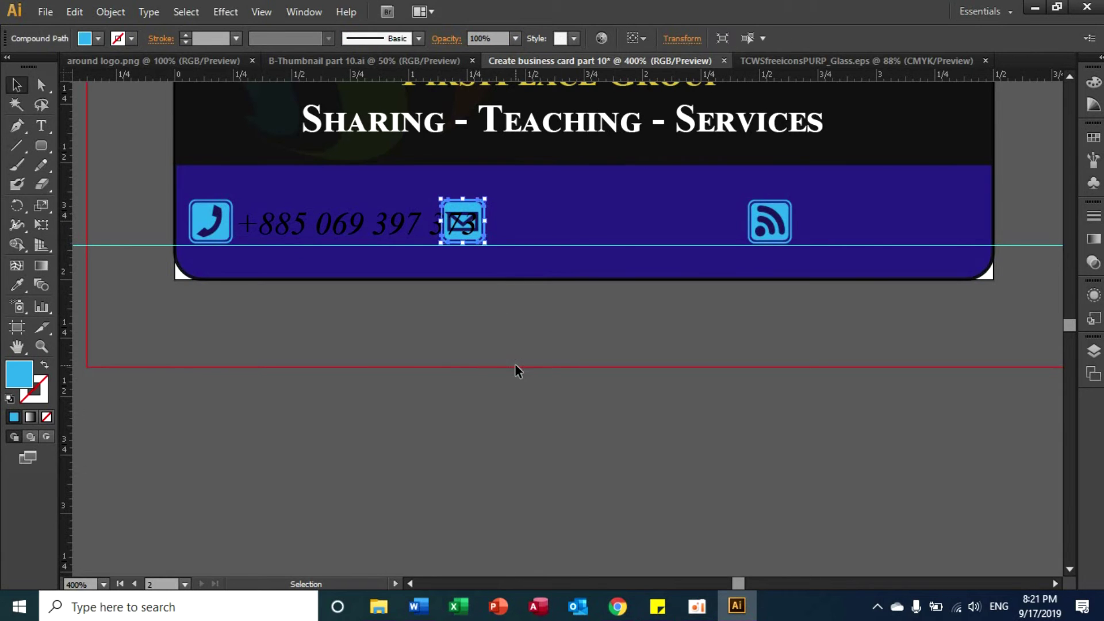
pyautogui.press('Right')
pyautogui.press('Right')
pyautogui.press('Left')
pyautogui.press('Left')
pyautogui.click(485, 293)
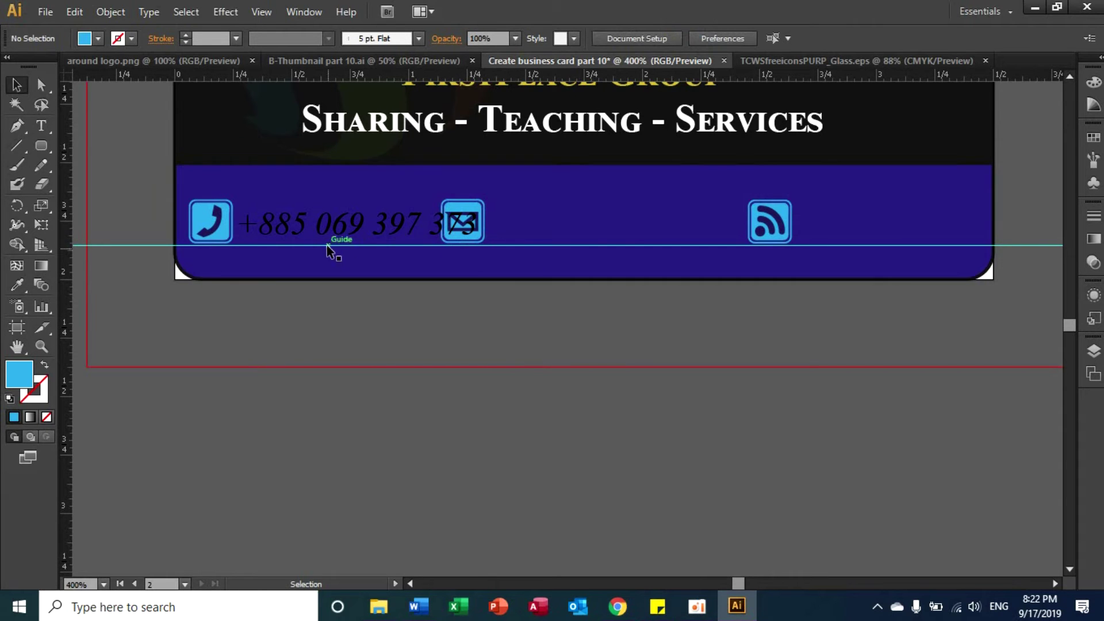
pyautogui.click(481, 196)
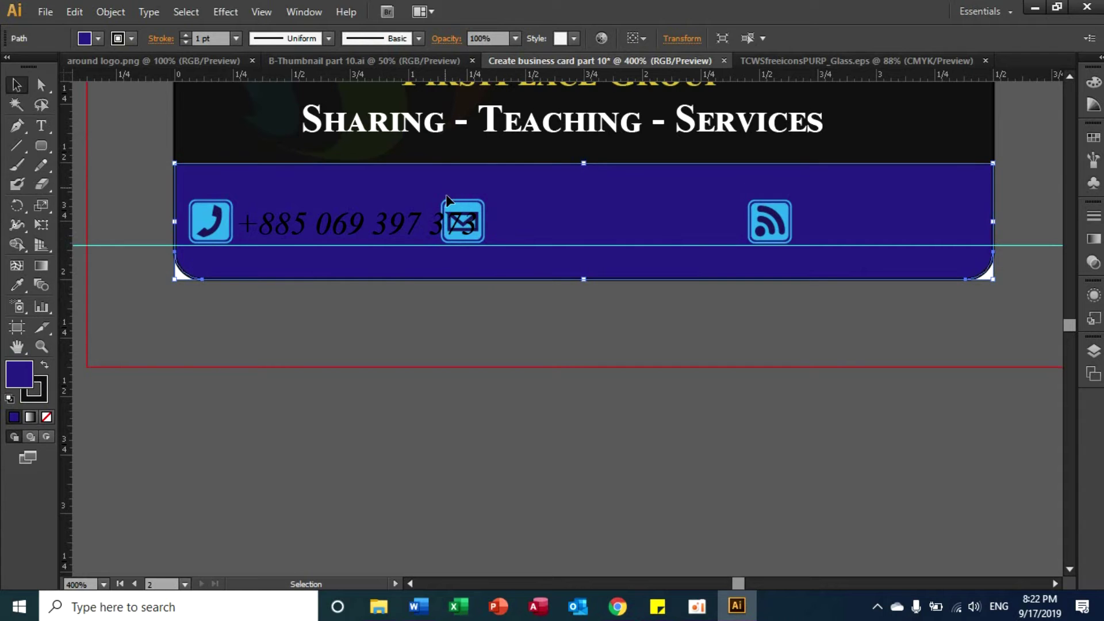
pyautogui.click(498, 315)
pyautogui.click(769, 227)
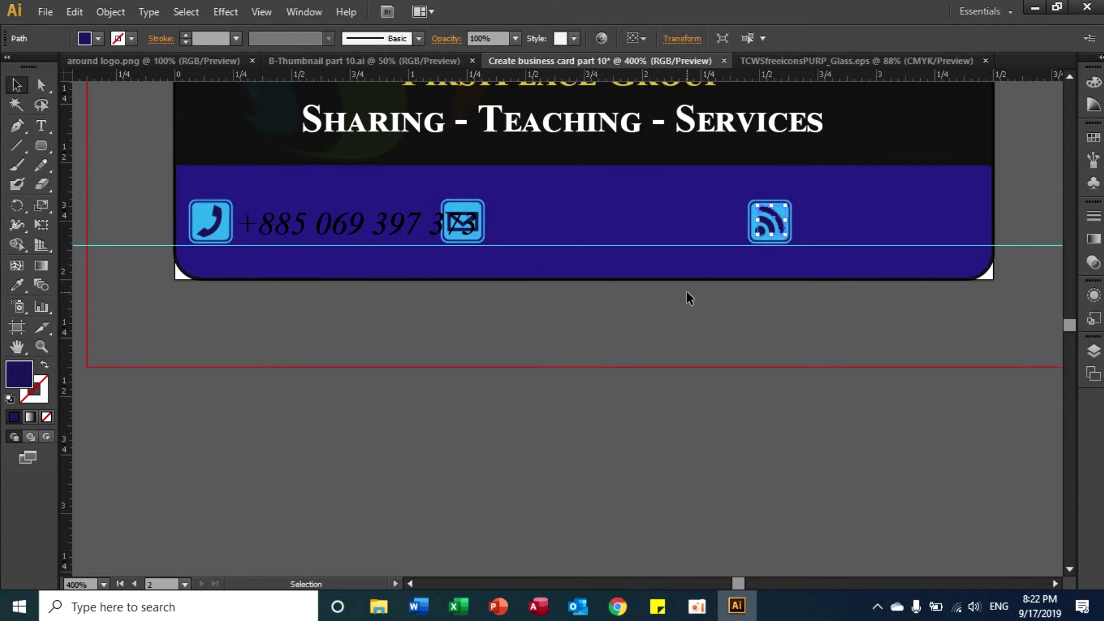
pyautogui.click(603, 303)
pyautogui.click(197, 216)
pyautogui.click(301, 308)
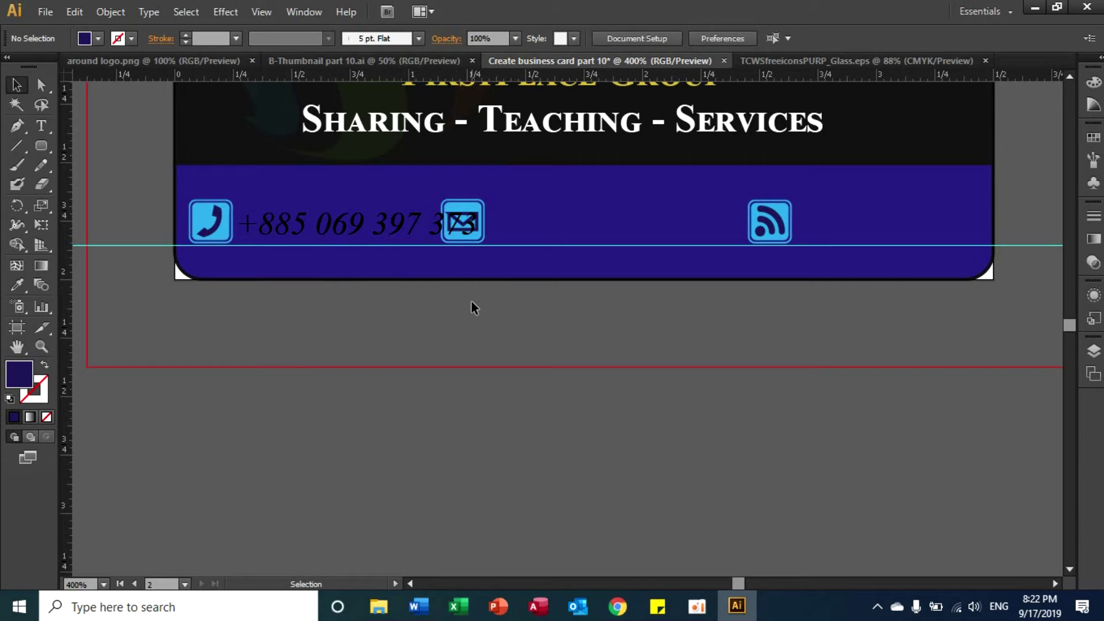
# Hide the navy panel and the phone number text with Object > Hide > Selection
pyautogui.click(573, 208)
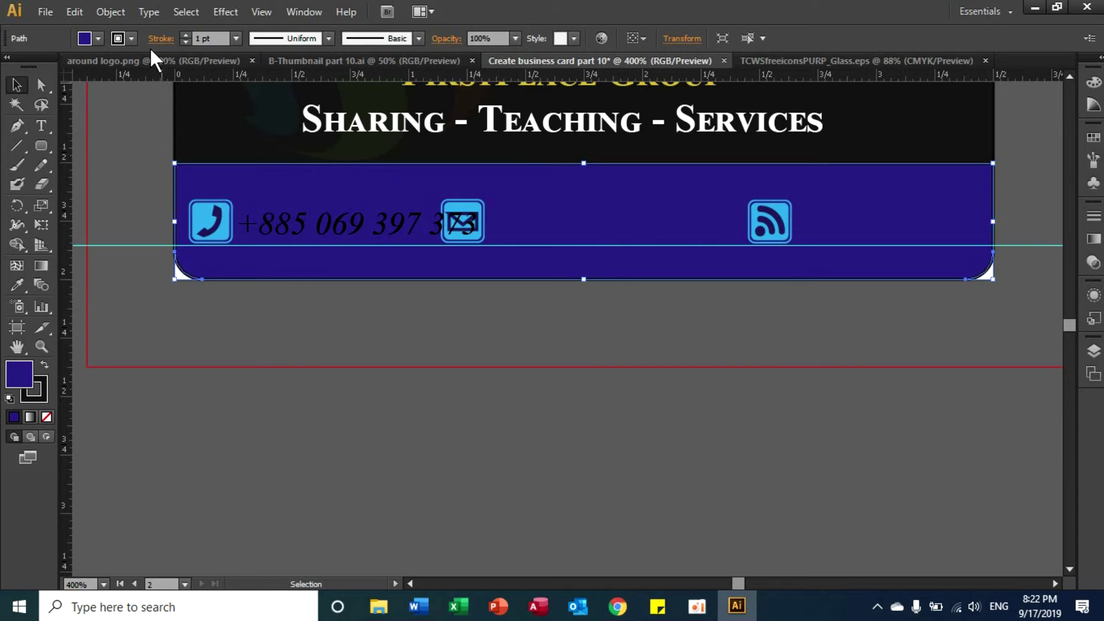
pyautogui.click(113, 12)
pyautogui.moveTo(128, 143)
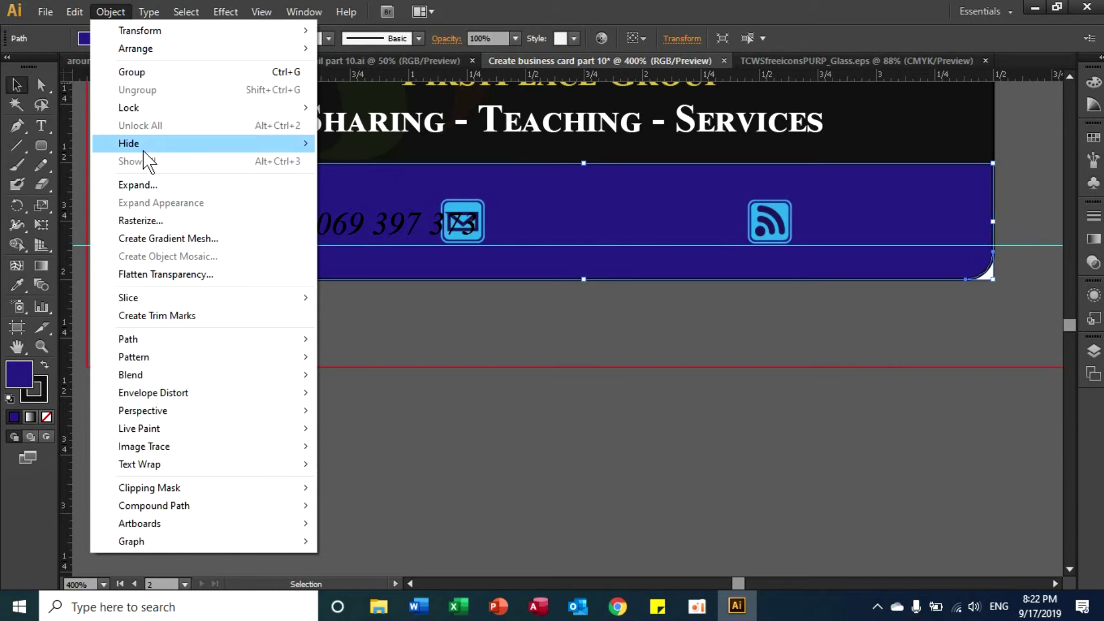
pyautogui.click(348, 143)
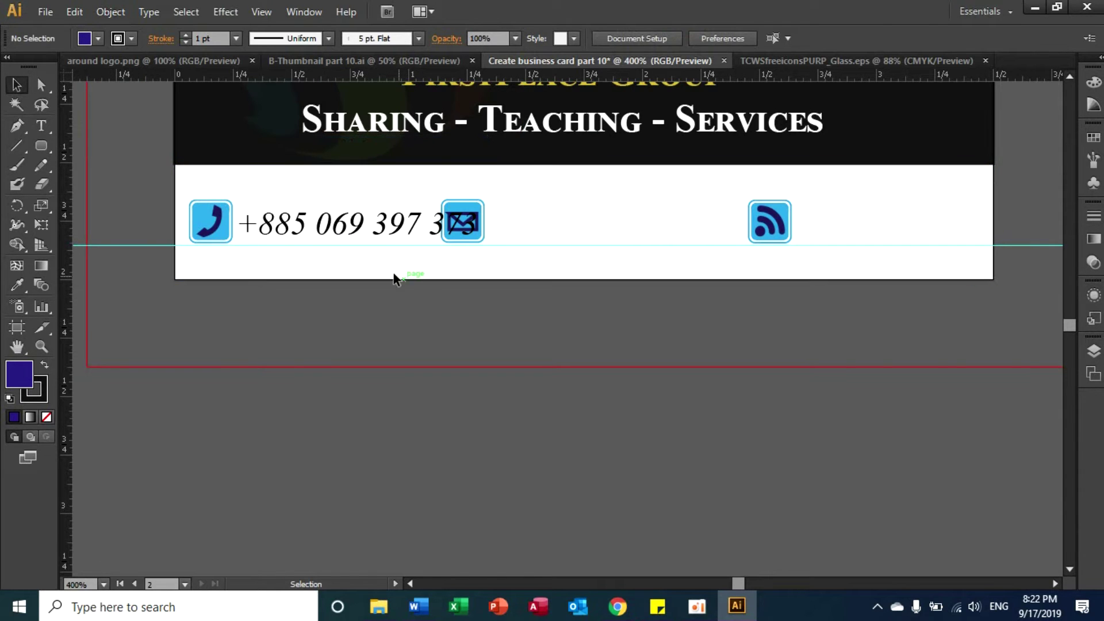
pyautogui.click(341, 230)
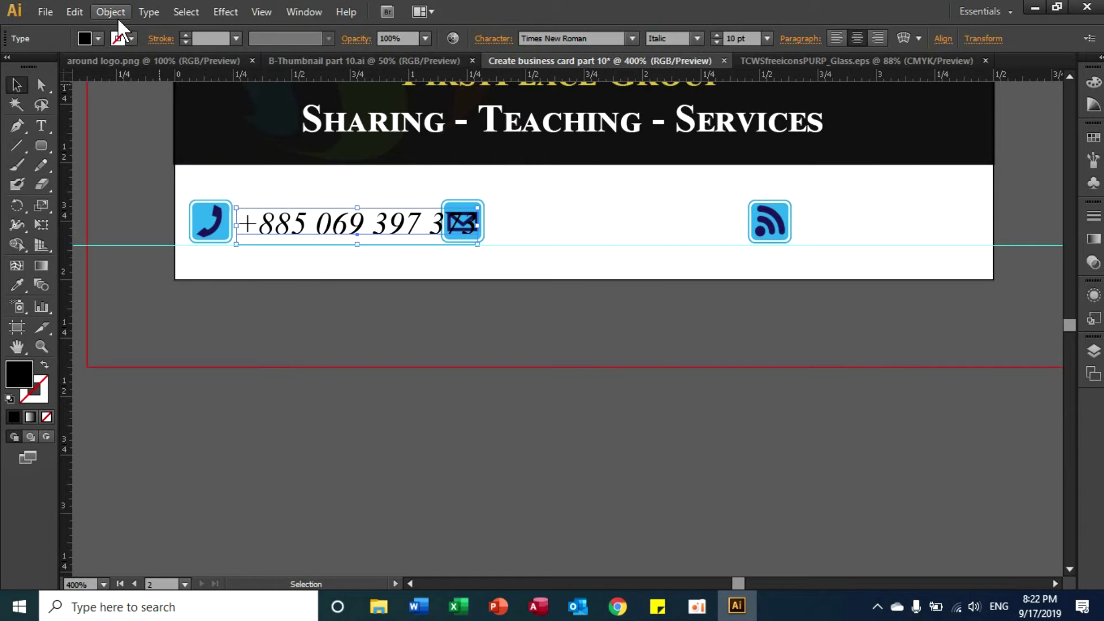
pyautogui.click(114, 13)
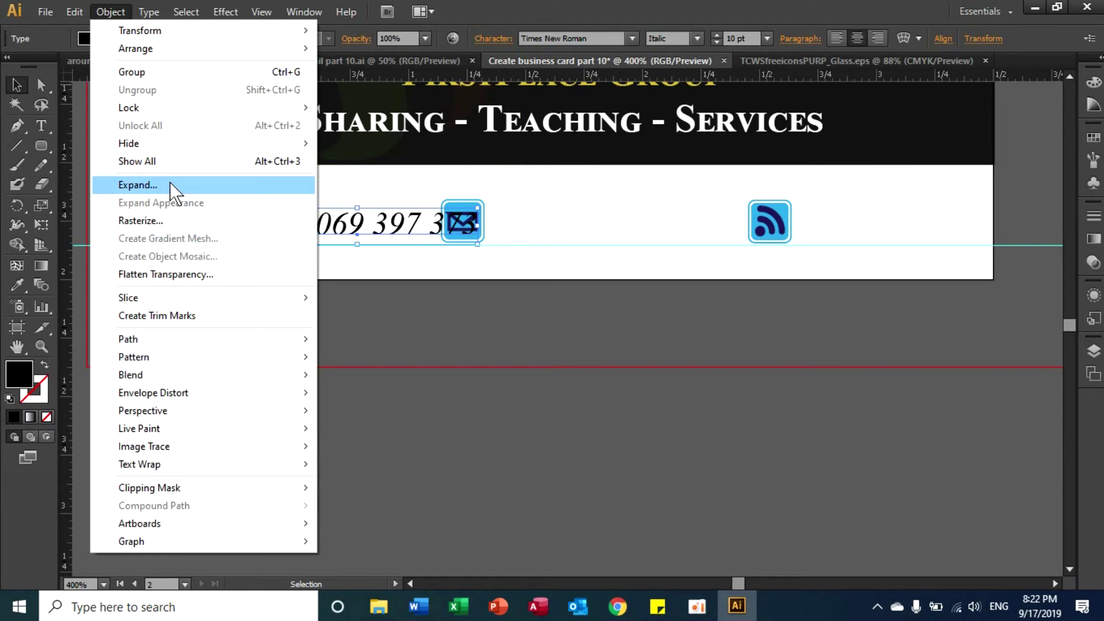
pyautogui.click(345, 143)
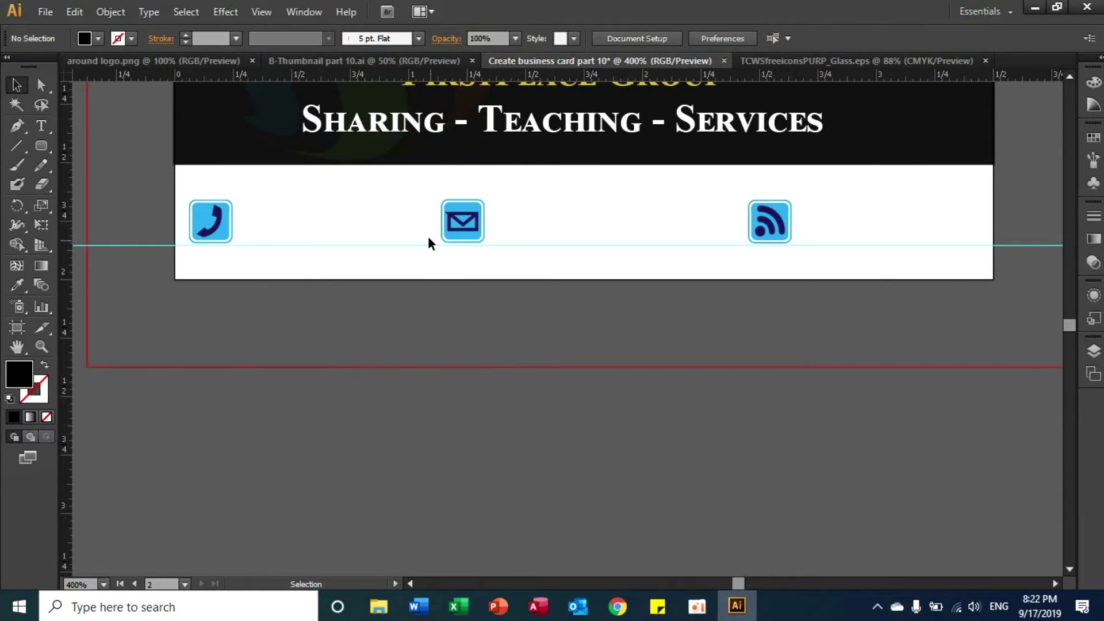
# Group the mail icon's and RSS icon's parts, and ungroup the phone icon
pyautogui.click(454, 221)
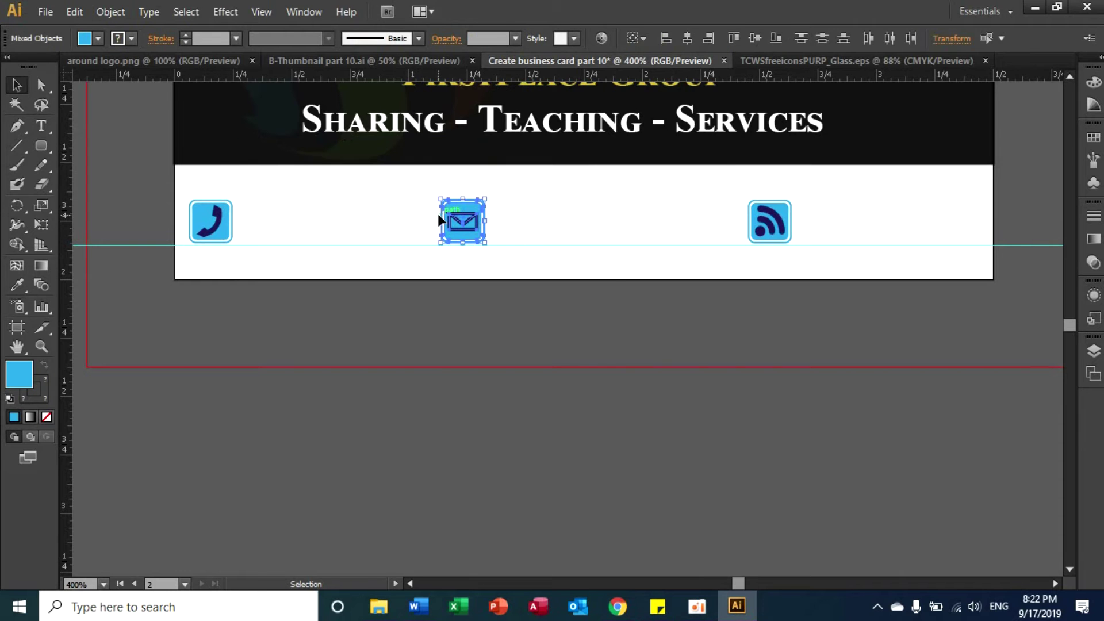
pyautogui.rightClick(458, 214)
pyautogui.click(499, 289)
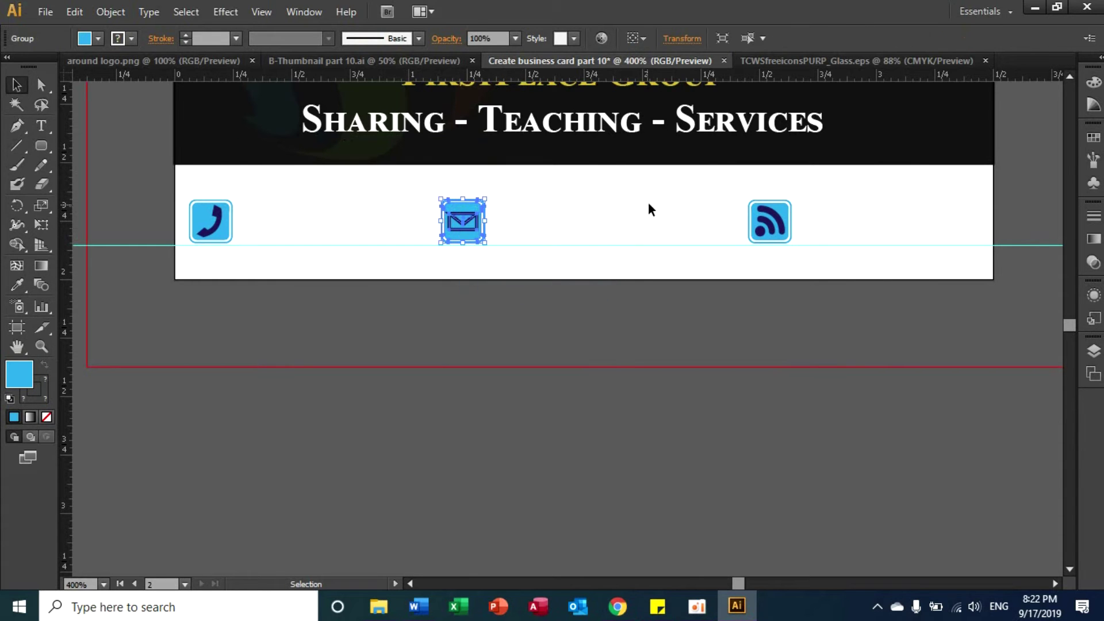
pyautogui.moveTo(821, 234); pyautogui.dragTo(823, 234)
pyautogui.rightClick(776, 220)
pyautogui.click(830, 296)
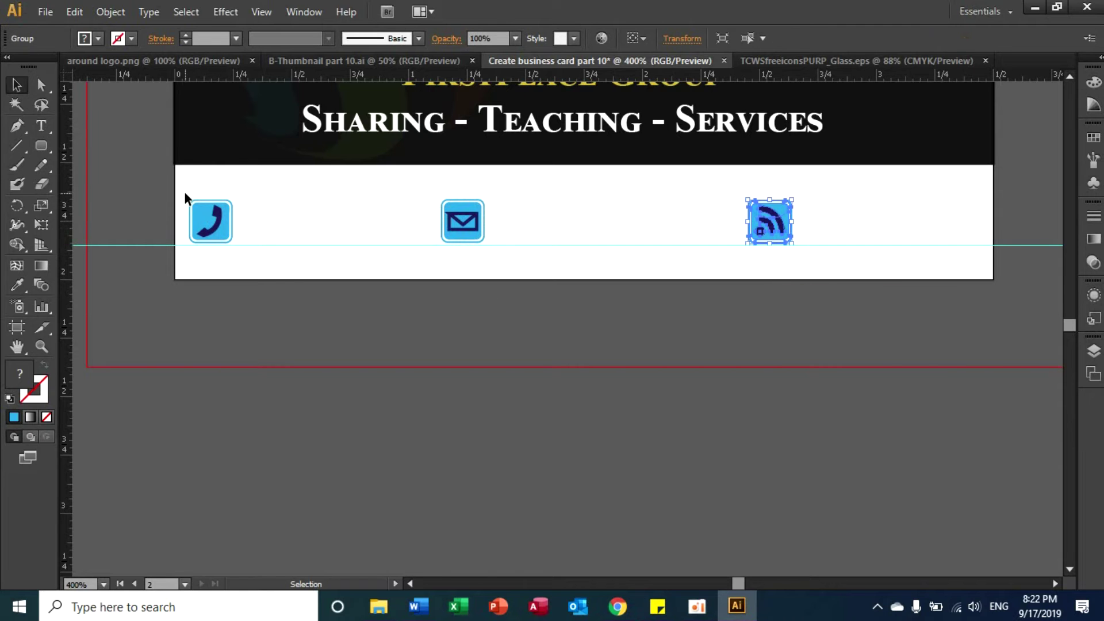
pyautogui.moveTo(183, 191); pyautogui.dragTo(236, 223)
pyautogui.rightClick(212, 216)
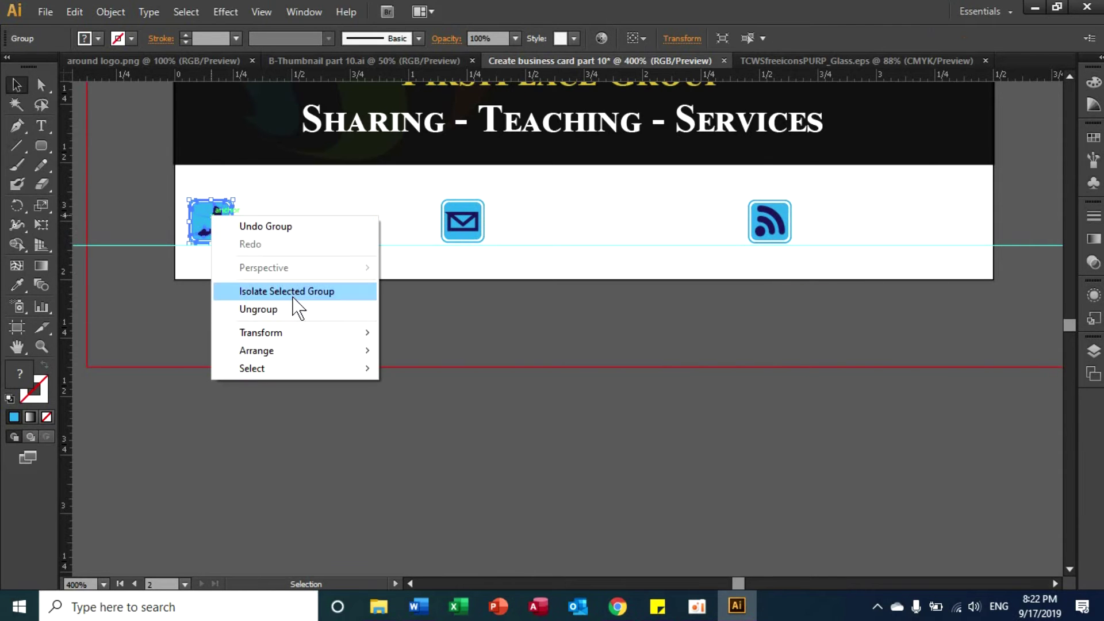
pyautogui.click(270, 310)
pyautogui.click(506, 426)
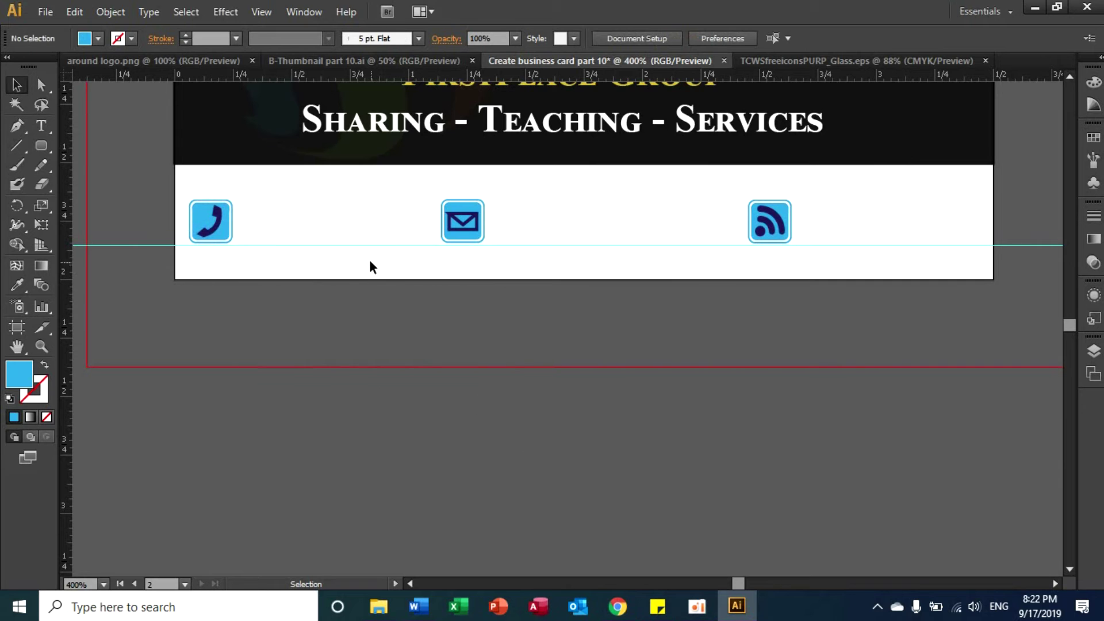
# Show all hidden artwork and nudge the mail icon right, clear of the phone number
pyautogui.click(112, 17)
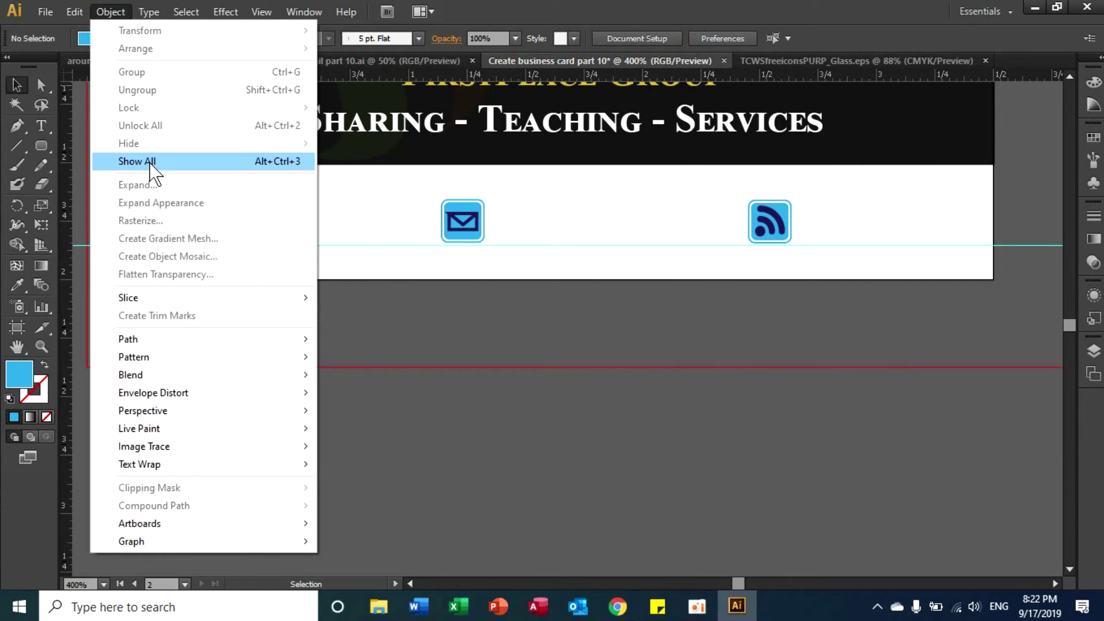
pyautogui.click(151, 160)
pyautogui.click(489, 345)
pyautogui.click(460, 219)
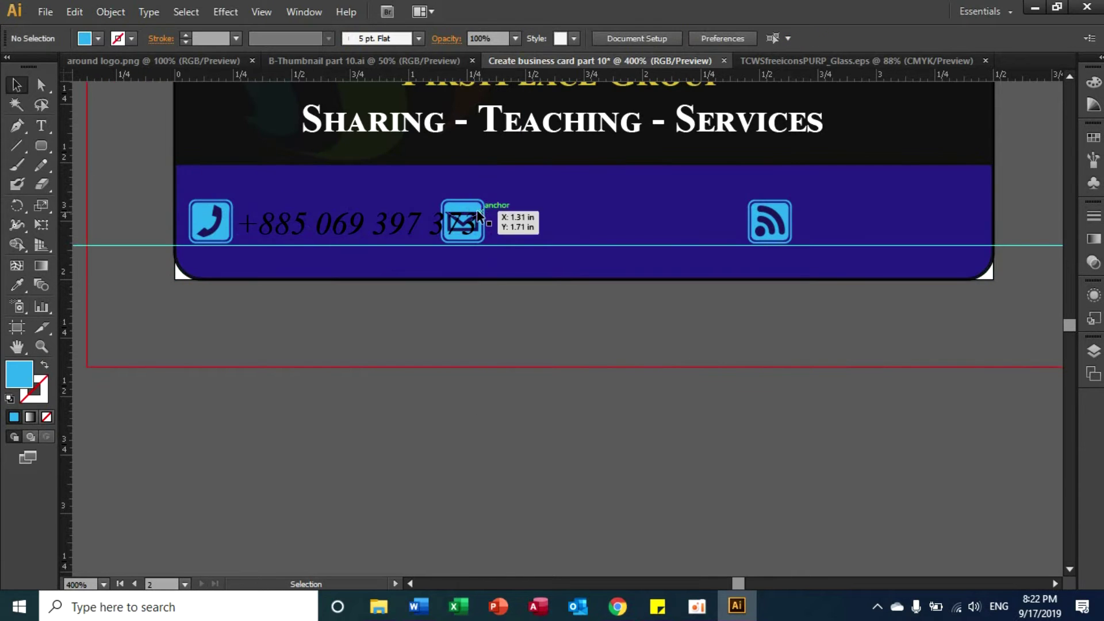
pyautogui.press('Right')
pyautogui.press('Right')
pyautogui.press('Right')
pyautogui.press('Right')
pyautogui.press('Right')
pyautogui.press('Right')
pyautogui.press('Right')
pyautogui.press('Right')
pyautogui.press('Right')
pyautogui.press('Right')
pyautogui.press('Right')
pyautogui.press('Right')
pyautogui.press('Right')
pyautogui.click(299, 290)
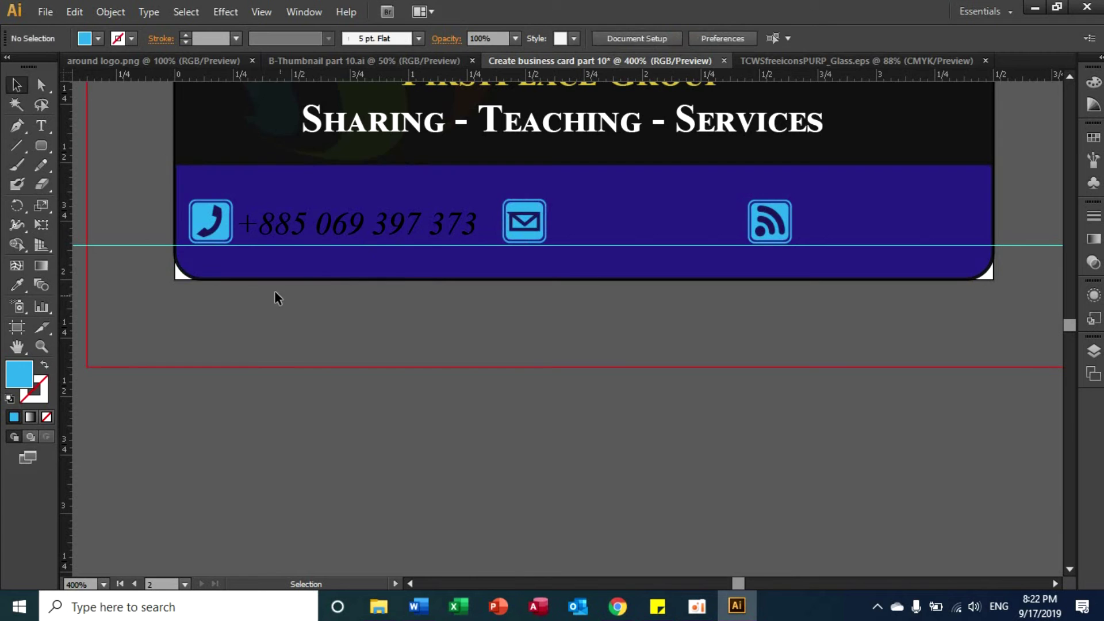
# Select the phone number with the Type tool and set its fill to the White swatch
pyautogui.click(304, 225)
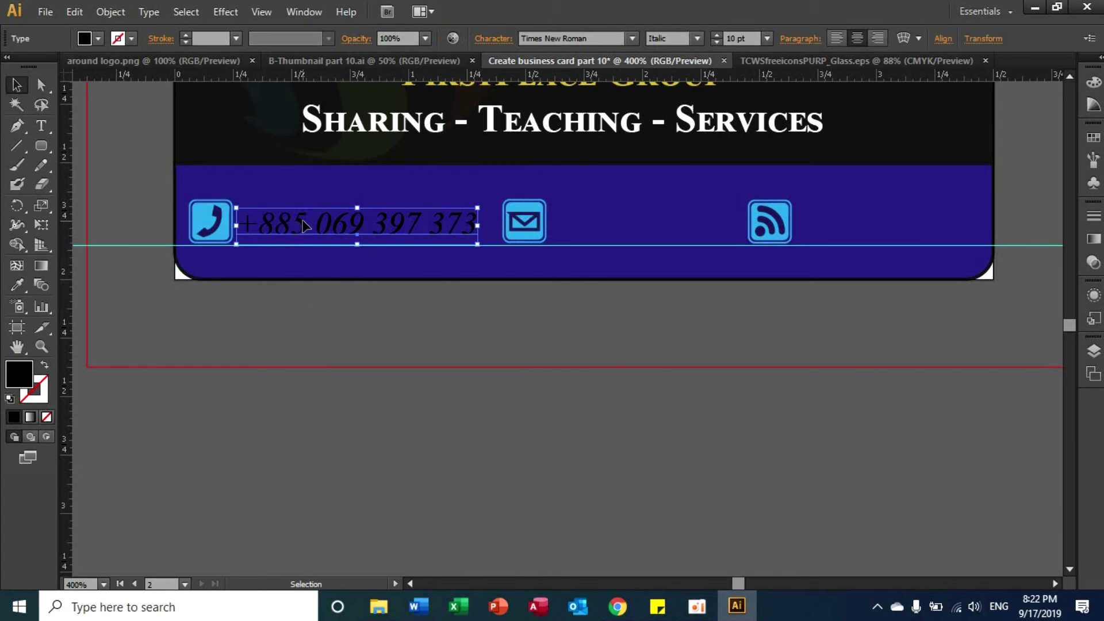
pyautogui.click(401, 341)
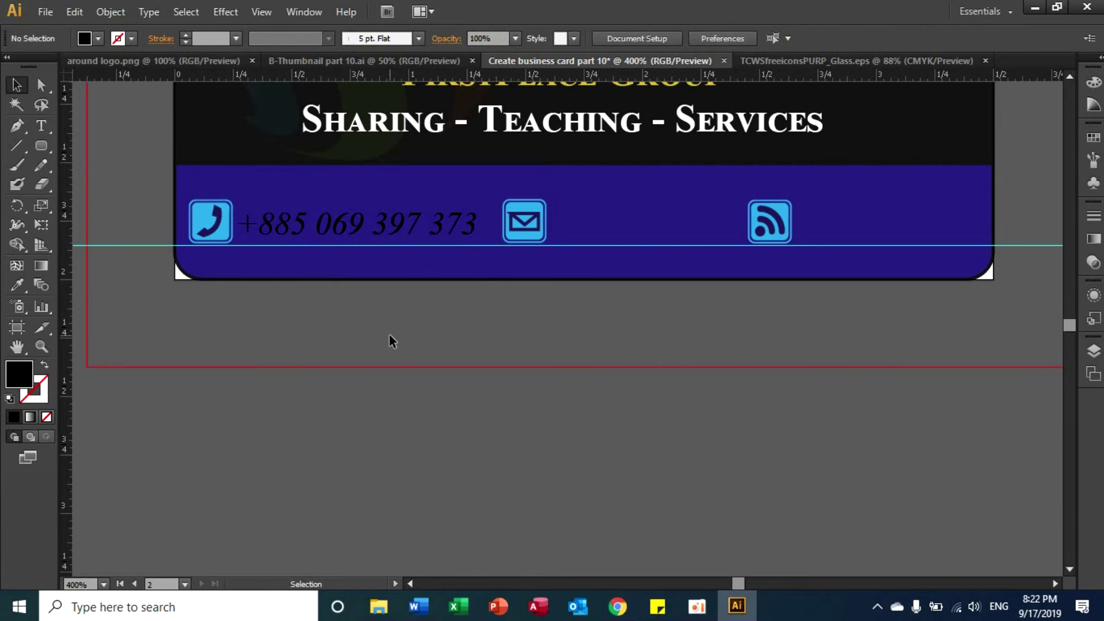
pyautogui.scroll(1, 388, 340)
pyautogui.scroll(1, 388, 341)
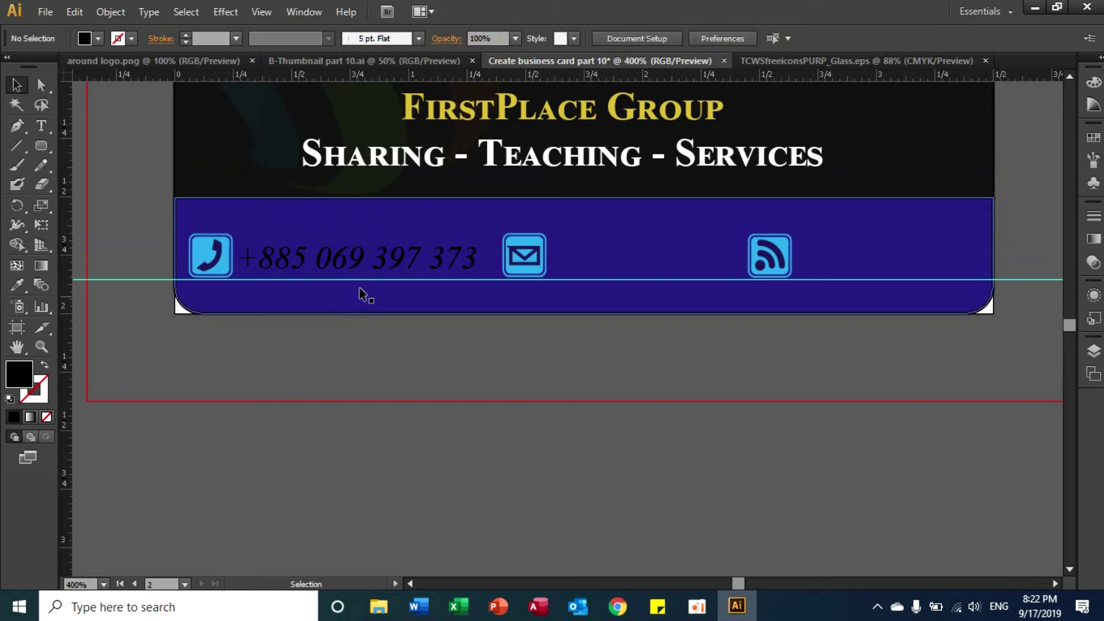
pyautogui.click(348, 253)
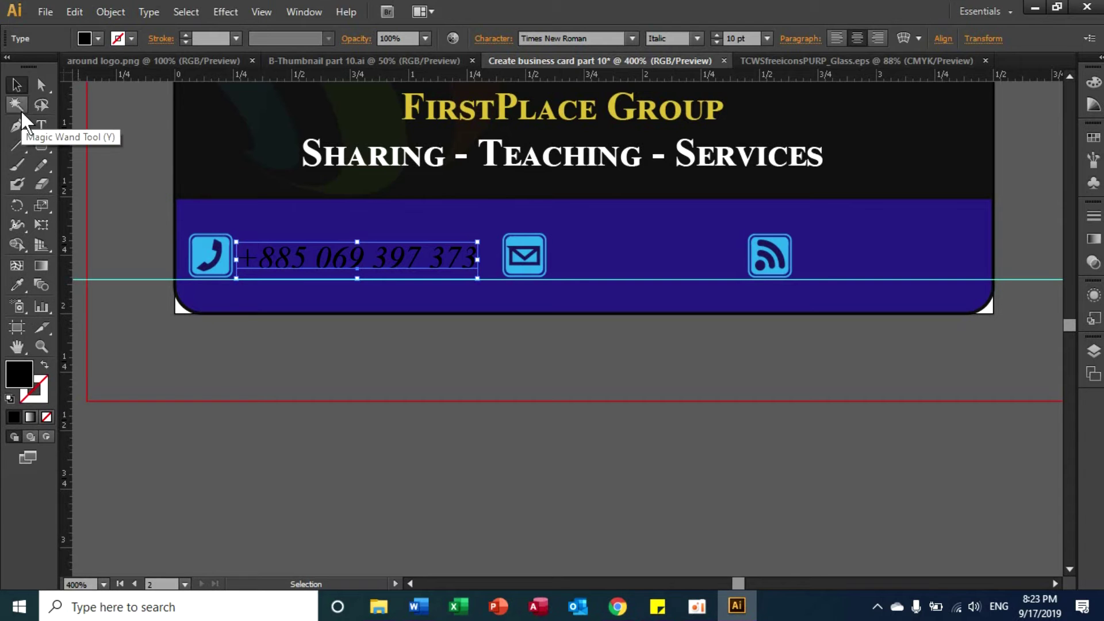
pyautogui.click(40, 128)
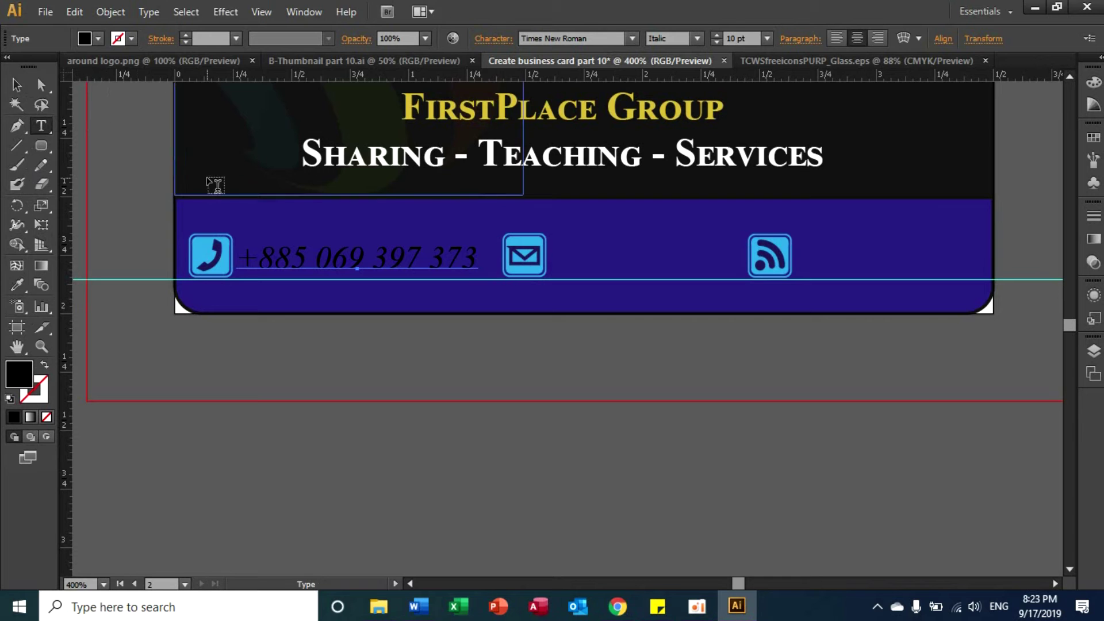
pyautogui.click(97, 39)
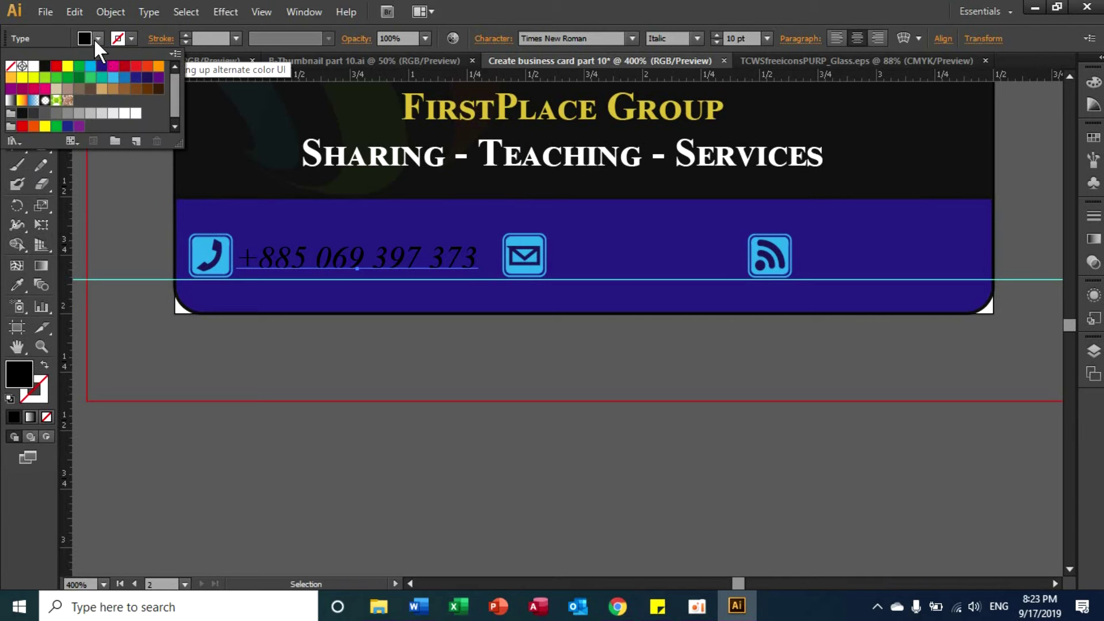
pyautogui.click(32, 68)
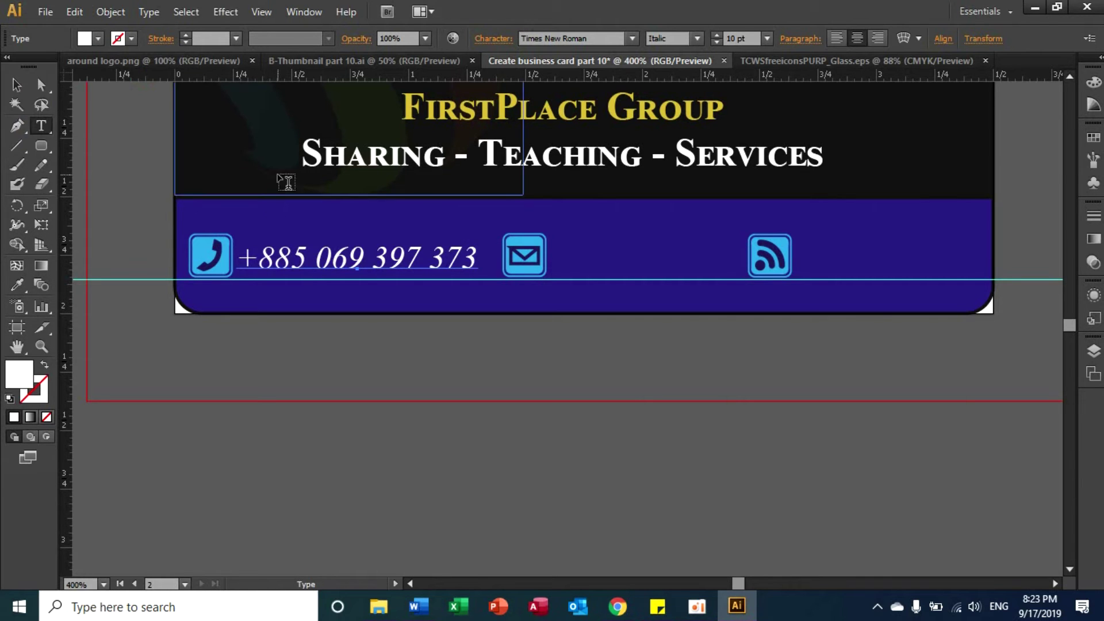
pyautogui.click(16, 85)
pyautogui.click(340, 331)
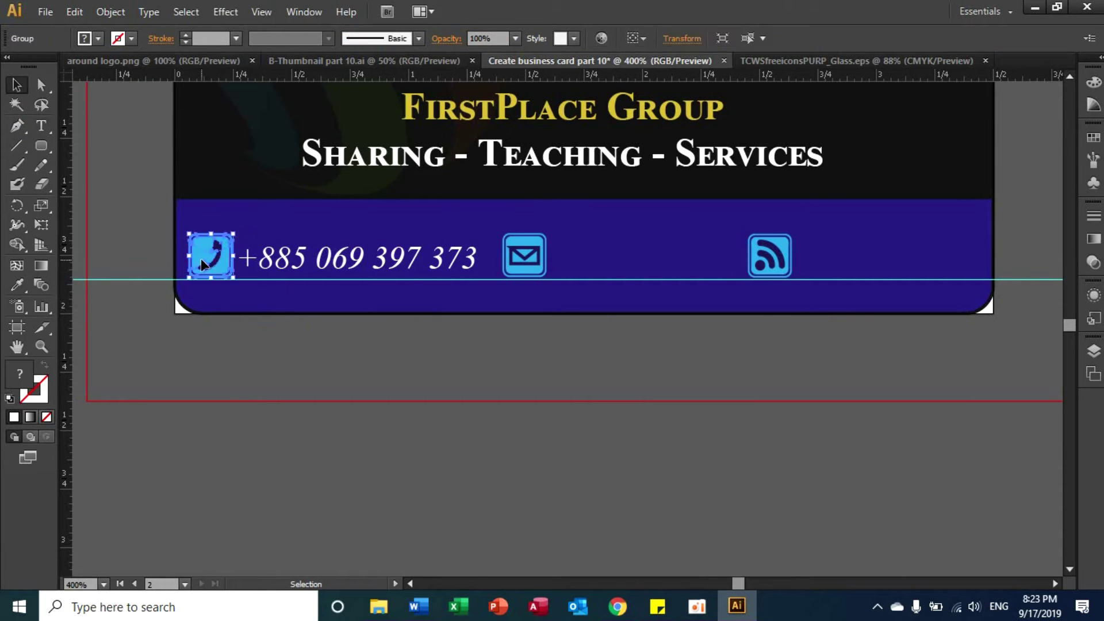
pyautogui.click(249, 337)
pyautogui.scroll(1, 249, 337)
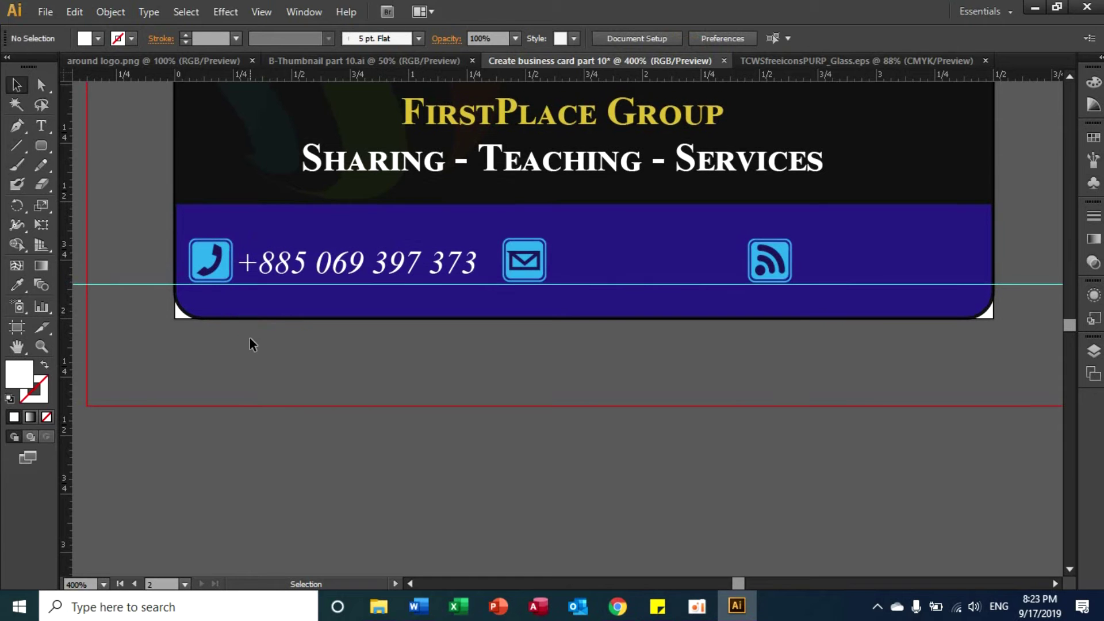
pyautogui.scroll(-1, 250, 337)
pyautogui.scroll(-3, 385, 345)
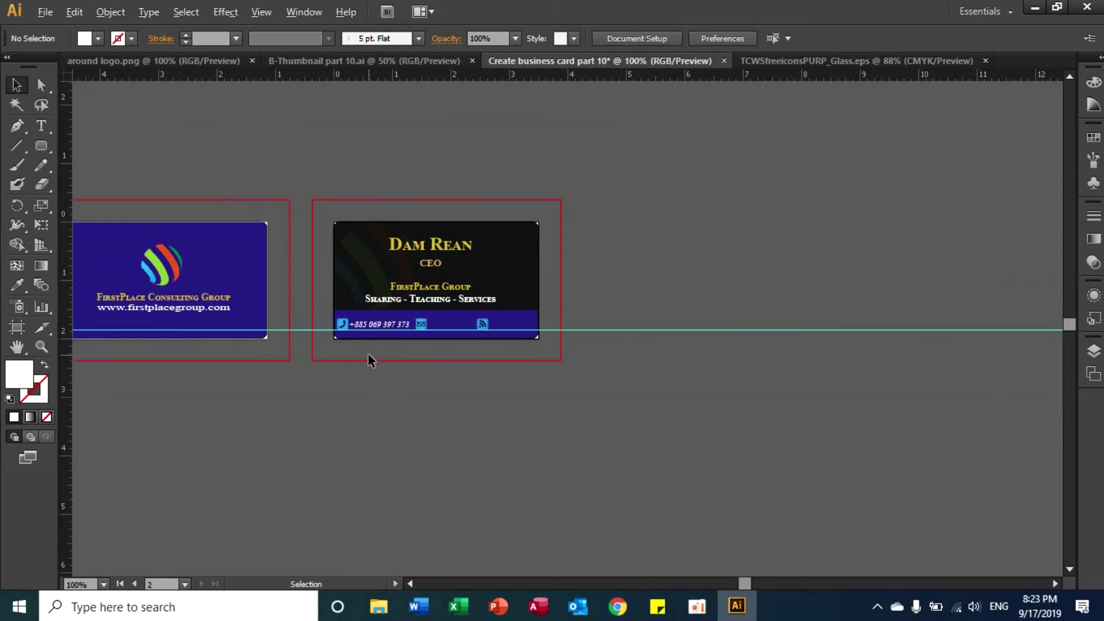
pyautogui.scroll(2, 367, 354)
pyautogui.scroll(1, 402, 293)
pyautogui.scroll(1, 353, 295)
pyautogui.scroll(1, 333, 293)
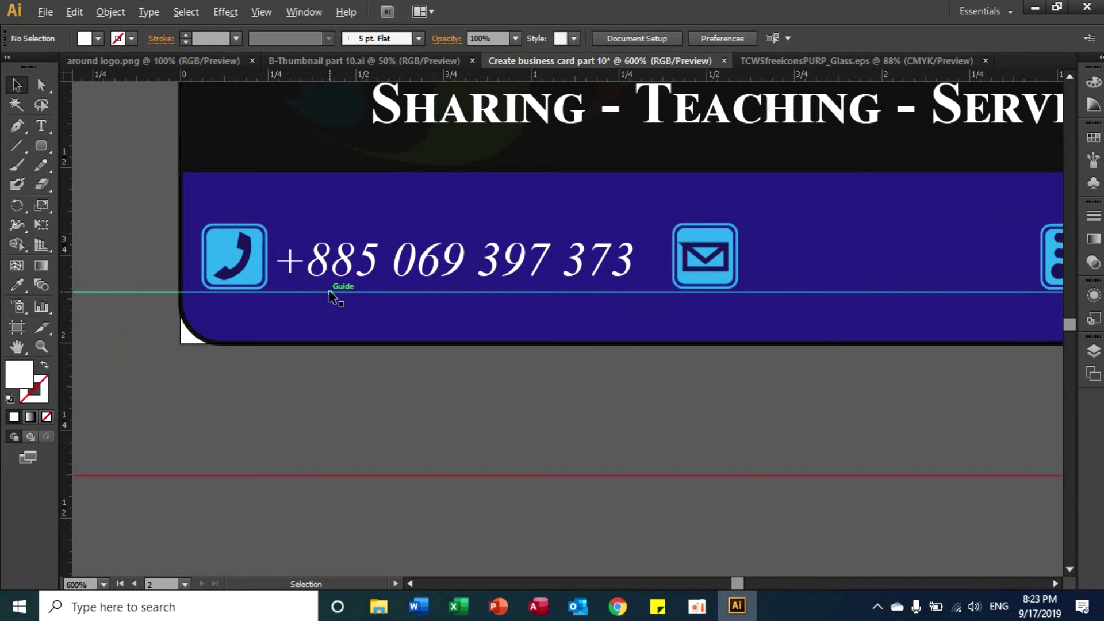
pyautogui.scroll(-1, 301, 292)
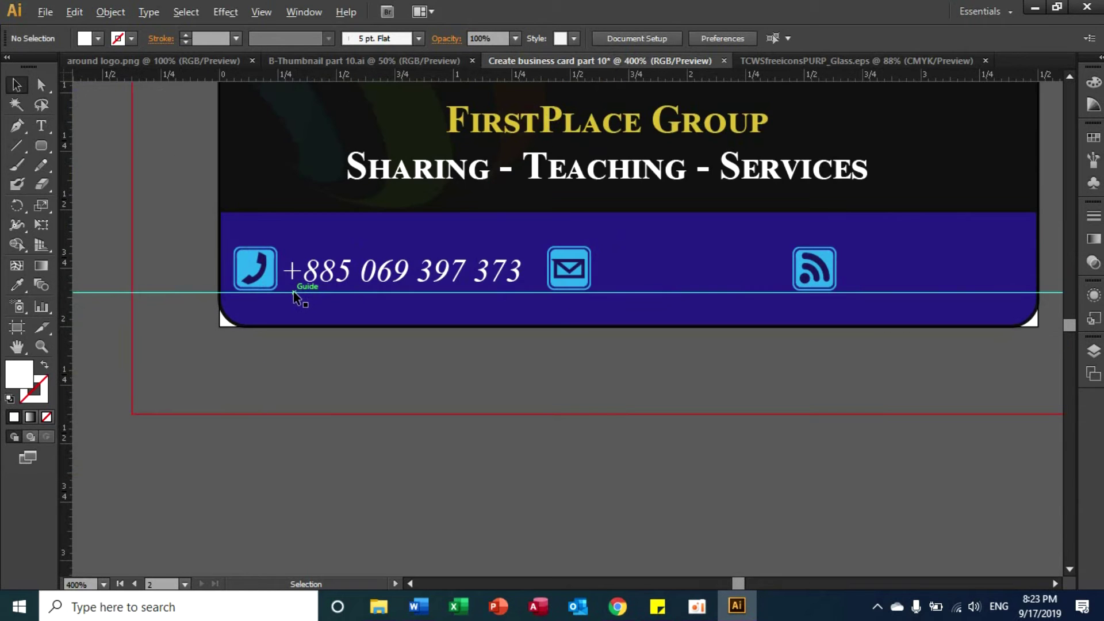
# Alt-drag a copy of the phone number beside the mail icon and retype it as the e-mail address
pyautogui.click(381, 275)
pyautogui.moveTo(385, 278); pyautogui.dragTo(697, 279)
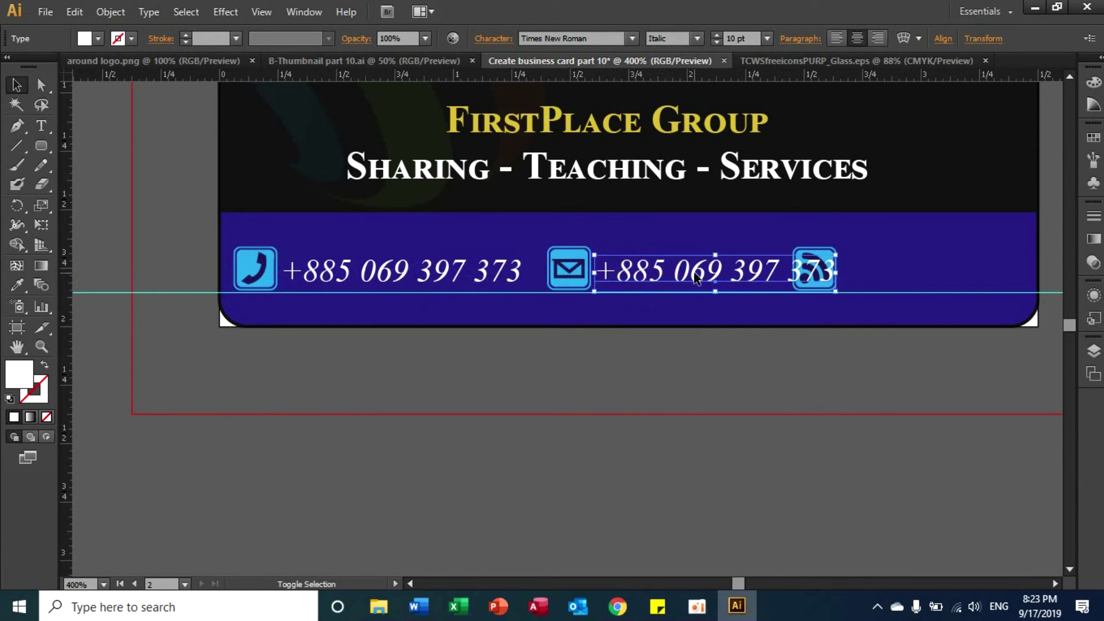
pyautogui.click(41, 125)
pyautogui.click(857, 296)
pyautogui.press('BackSpace')
pyautogui.press('BackSpace')
pyautogui.press('BackSpace')
pyautogui.press('BackSpace')
pyautogui.press('BackSpace')
pyautogui.press('BackSpace')
pyautogui.press('BackSpace')
pyautogui.press('BackSpace')
pyautogui.press('BackSpace')
pyautogui.press('BackSpace')
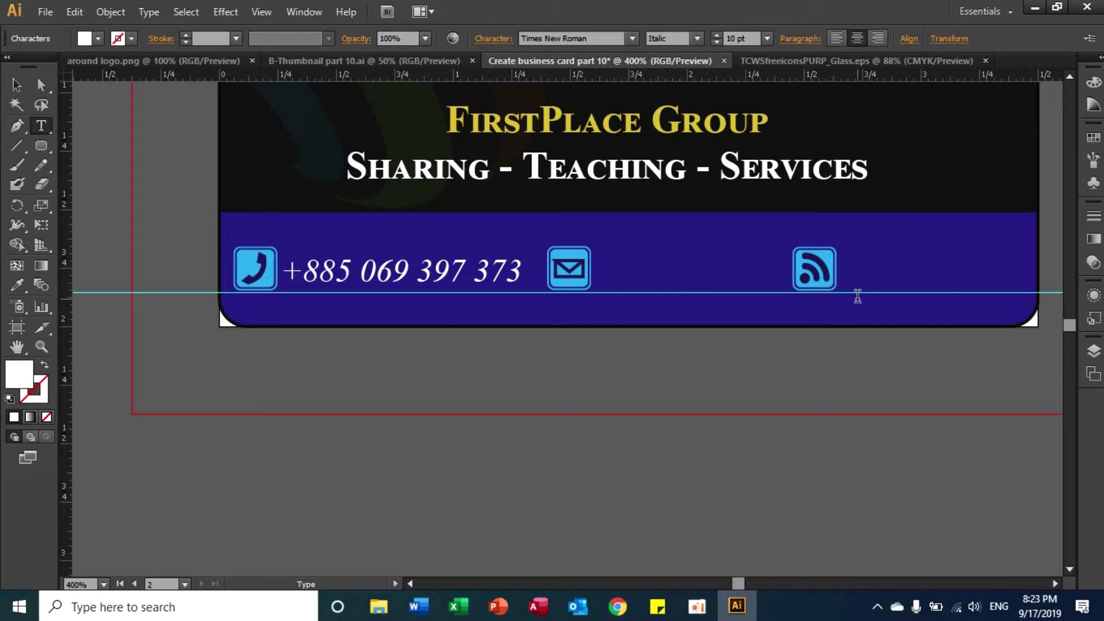
pyautogui.write('DAM')
pyautogui.press('BackSpace')
pyautogui.press('BackSpace')
pyautogui.press('BackSpace')
pyautogui.write('KD')
pyautogui.press('BackSpace')
pyautogui.press('BackSpace')
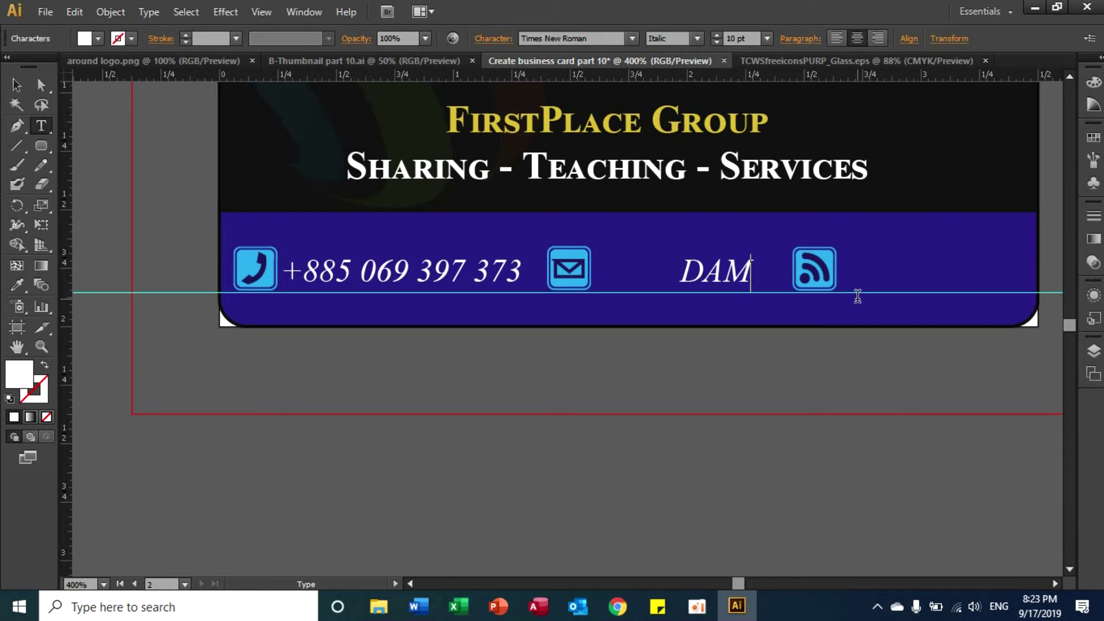
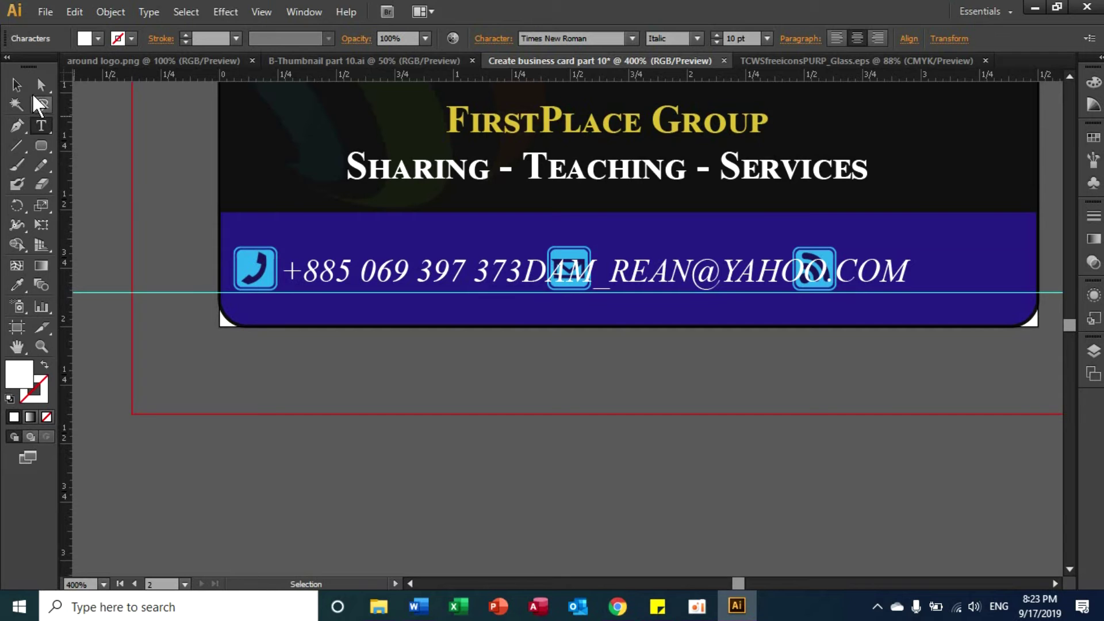
pyautogui.click(21, 81)
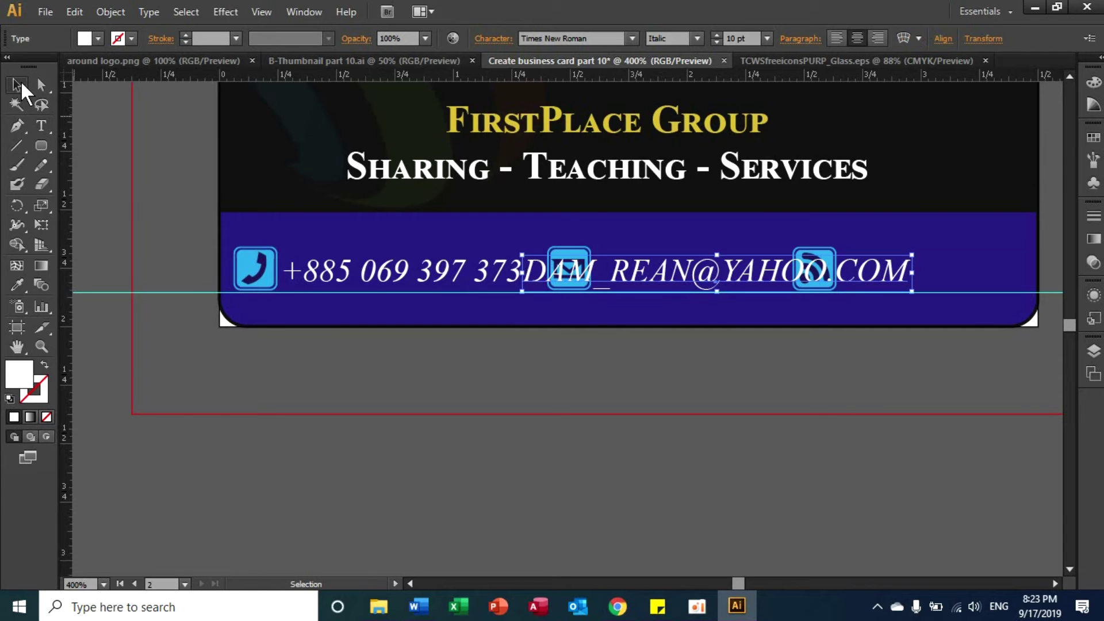
pyautogui.click(504, 39)
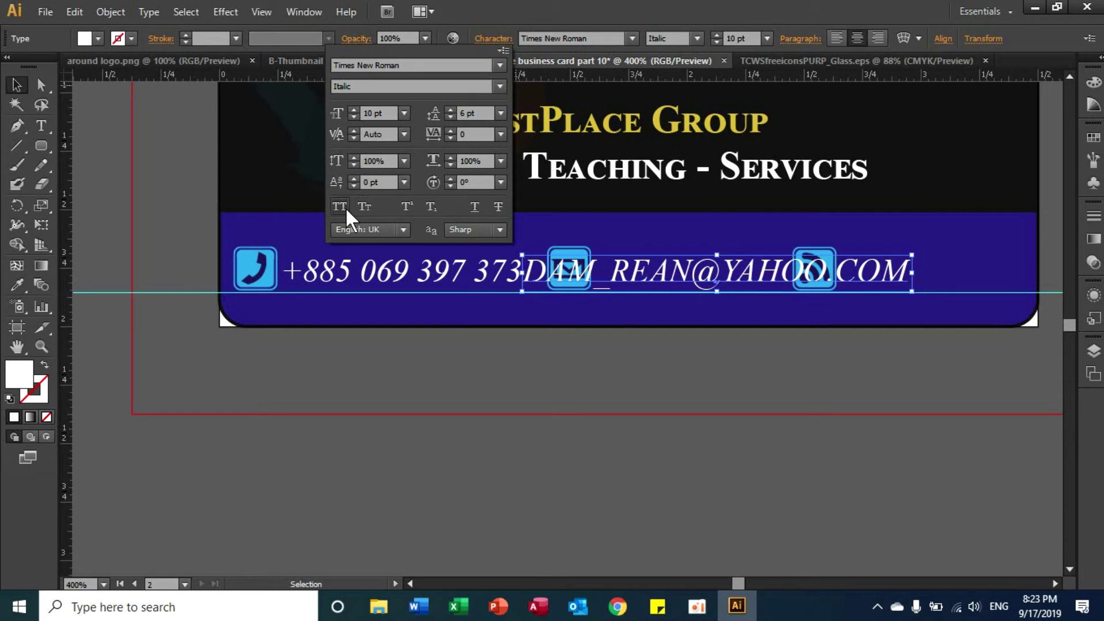
pyautogui.click(672, 284)
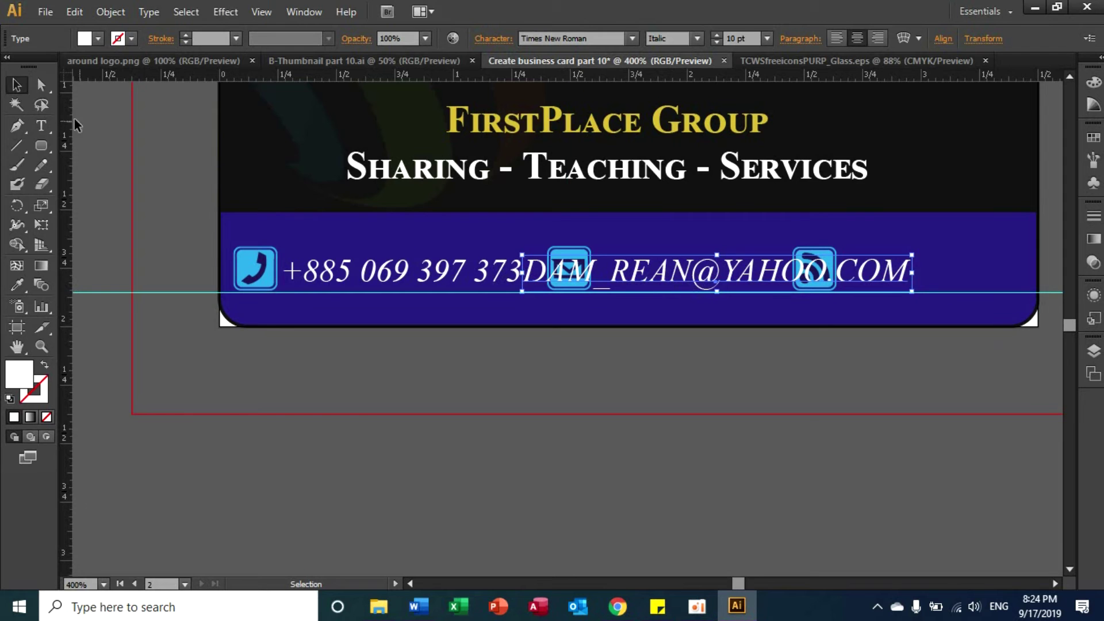
pyautogui.click(45, 125)
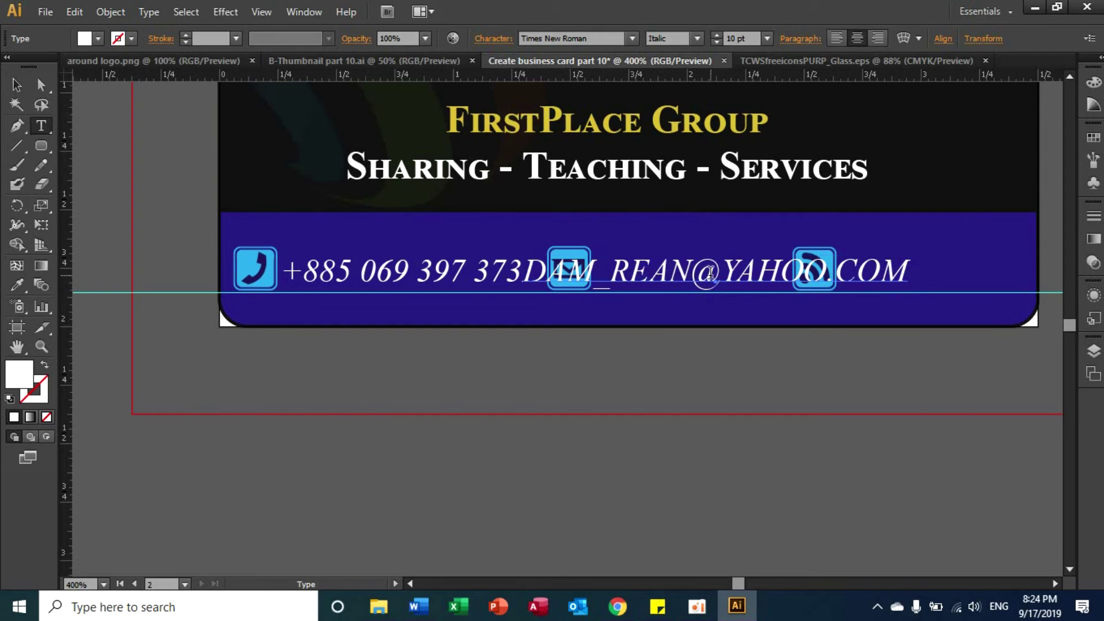
pyautogui.click(12, 86)
pyautogui.click(699, 284)
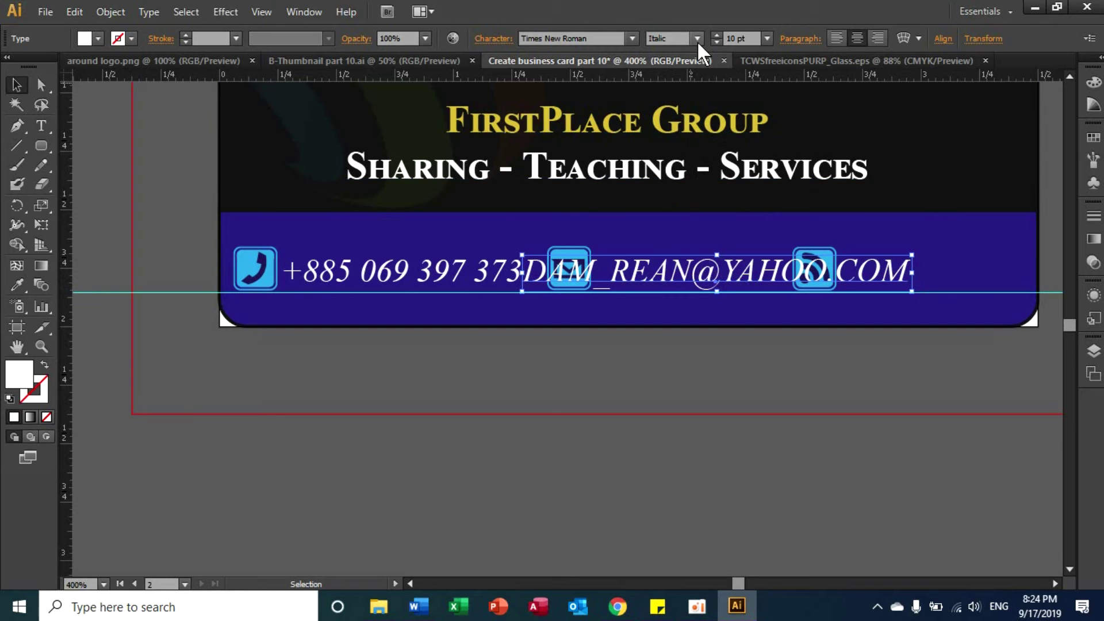
pyautogui.click(492, 39)
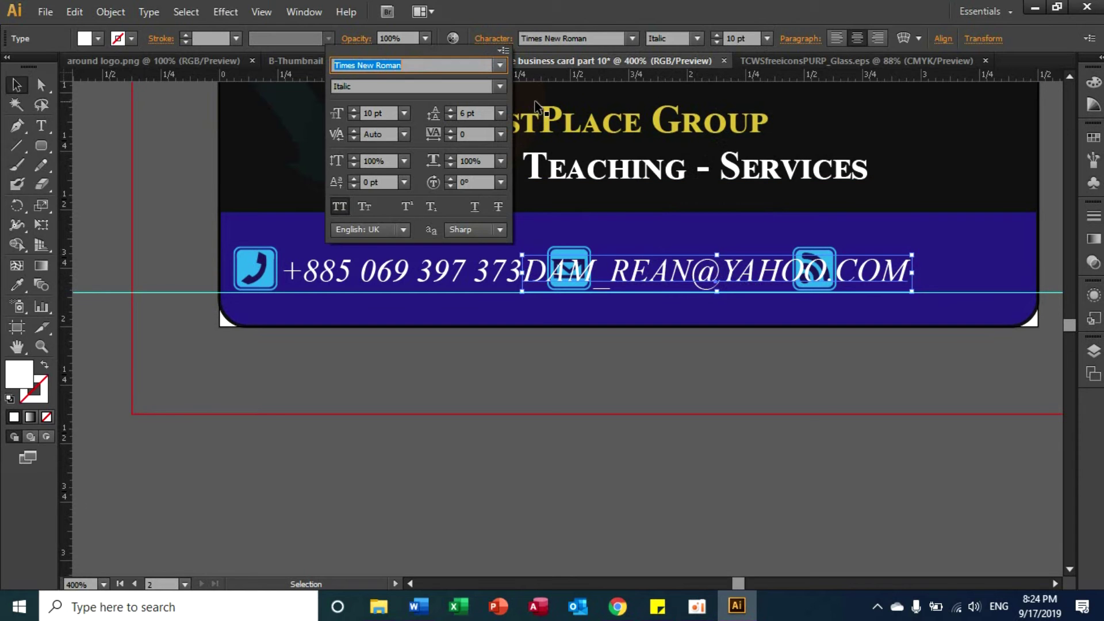
pyautogui.click(359, 207)
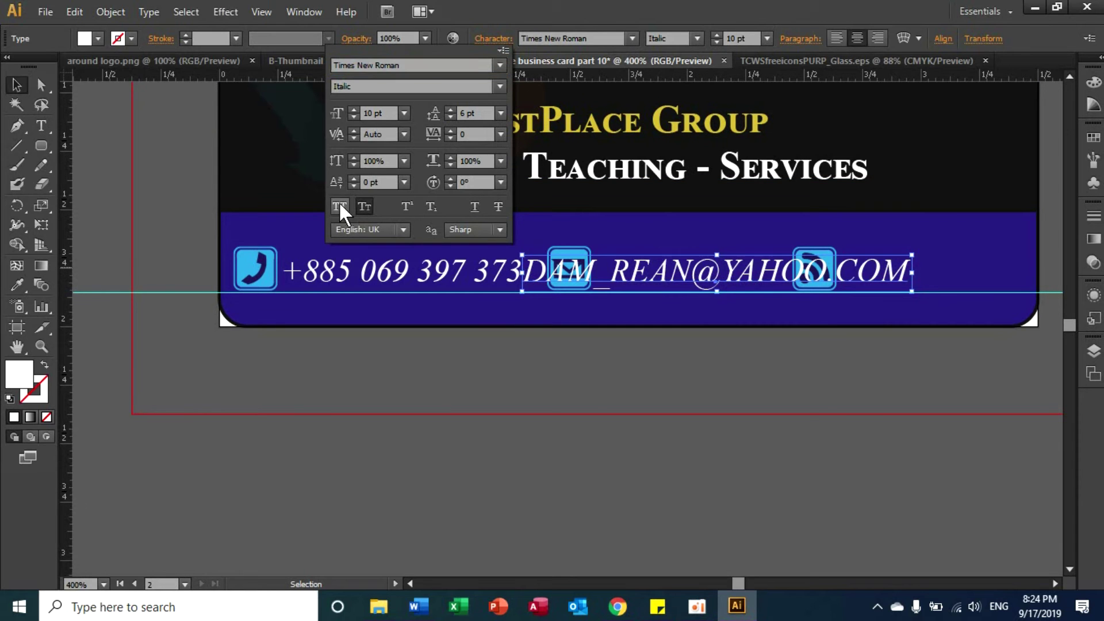
pyautogui.click(339, 205)
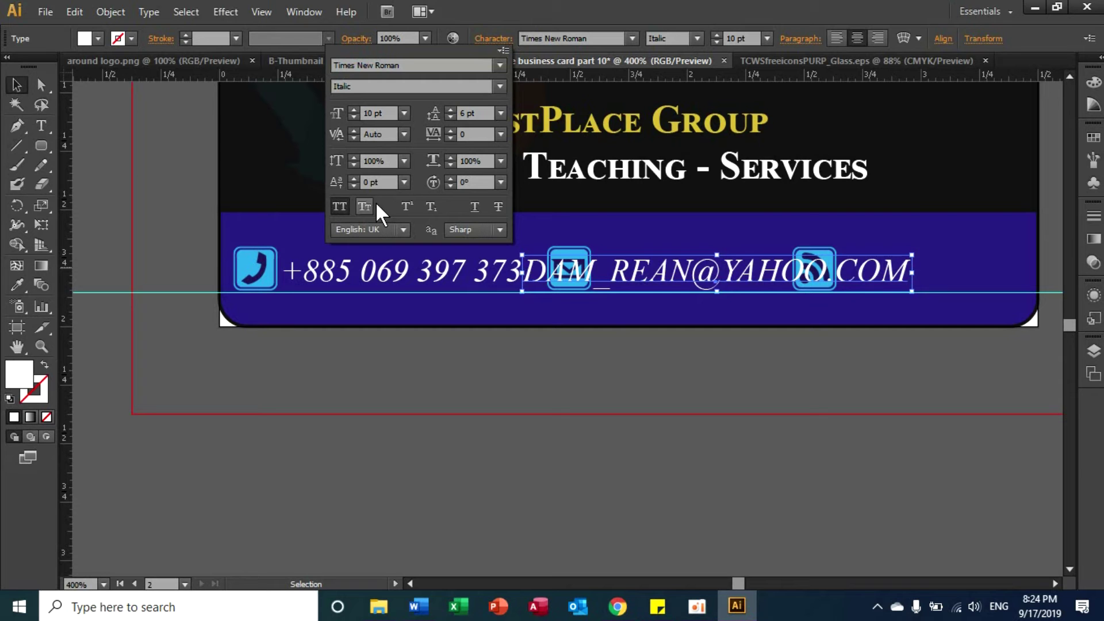
pyautogui.click(428, 205)
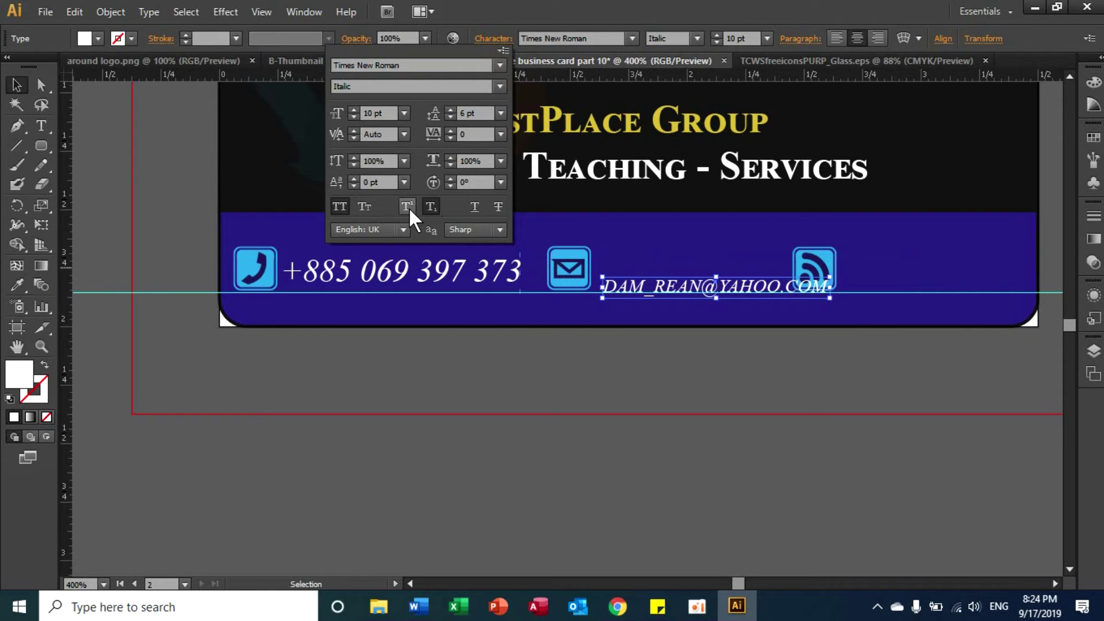
pyautogui.click(406, 206)
pyautogui.click(475, 206)
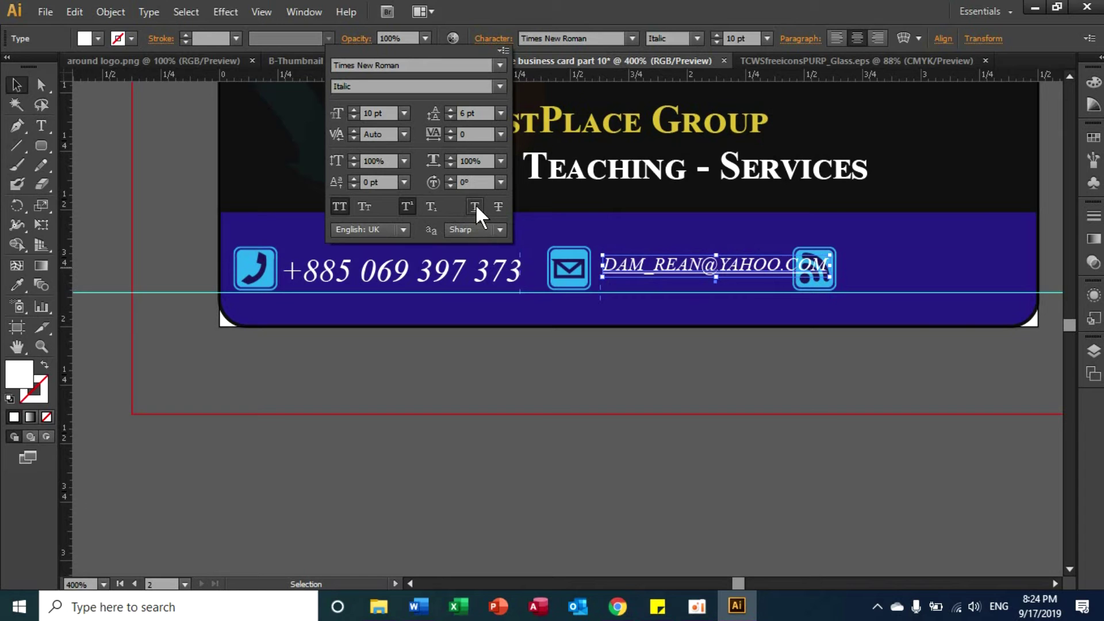
pyautogui.click(474, 205)
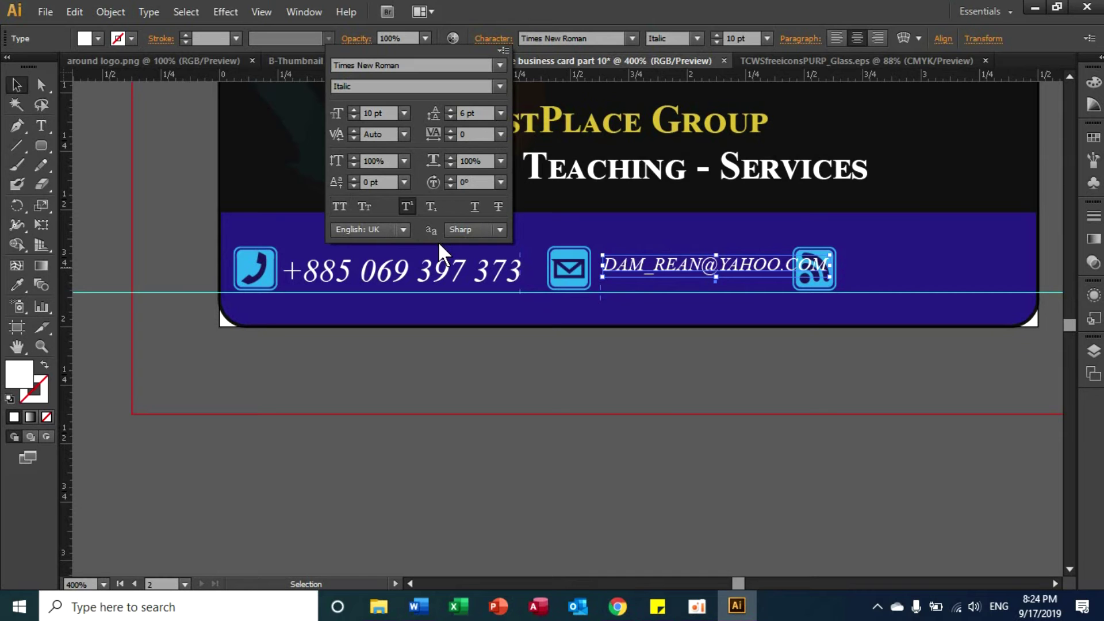
pyautogui.click(408, 207)
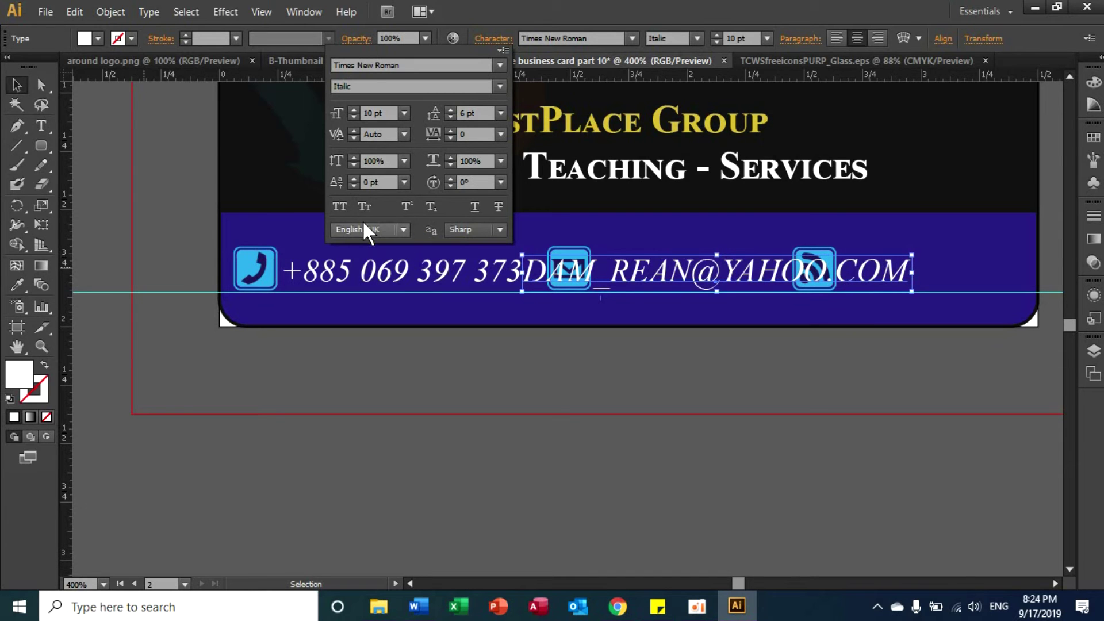
pyautogui.click(343, 206)
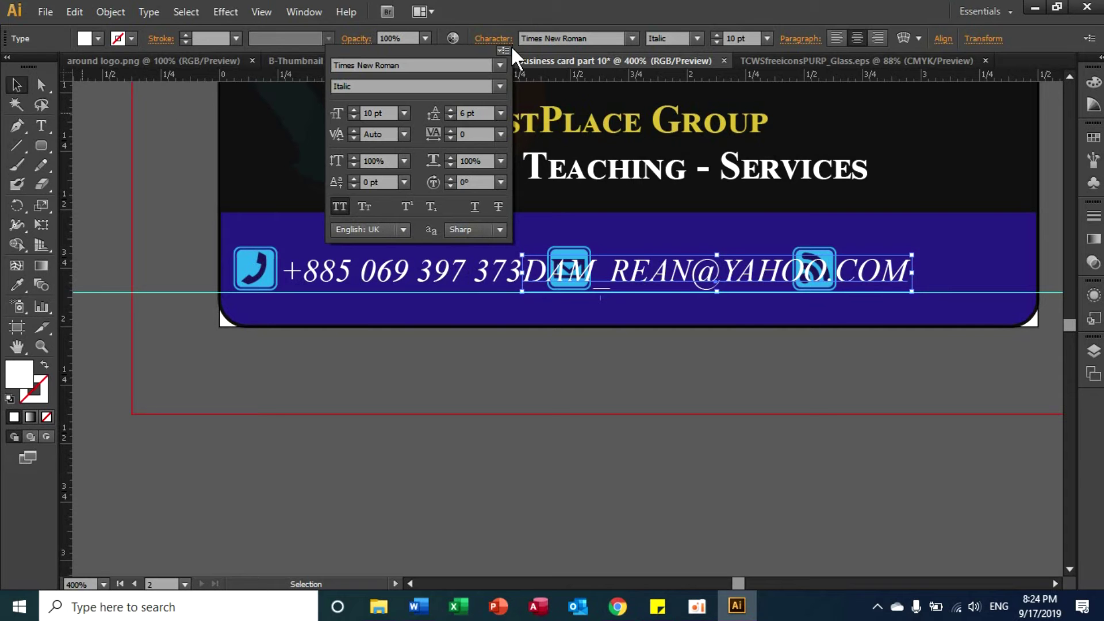
pyautogui.click(17, 86)
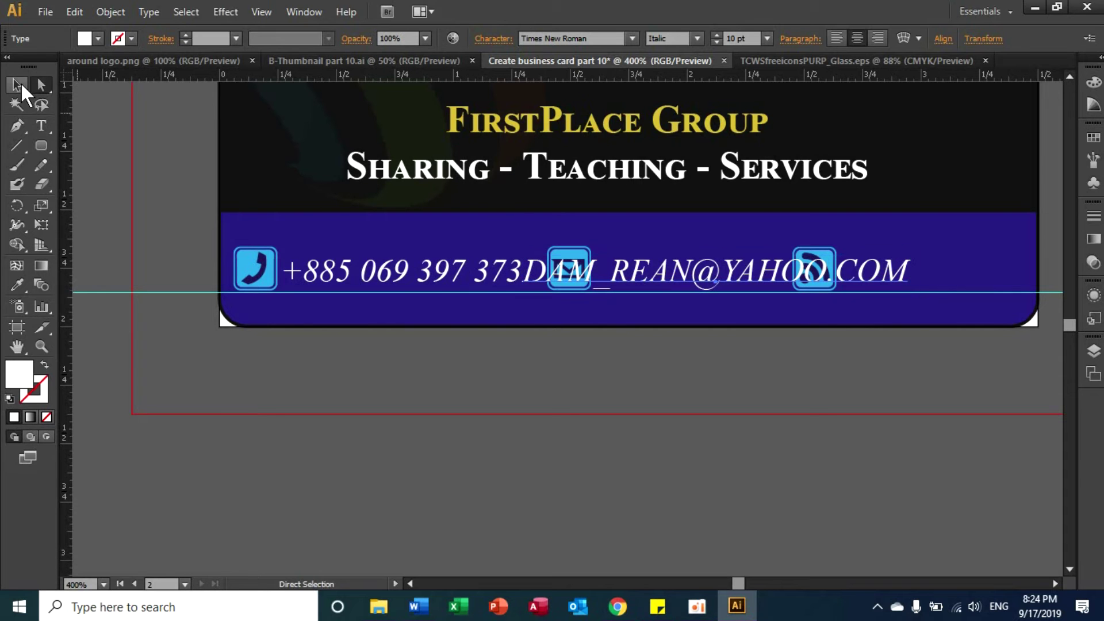
pyautogui.click(805, 342)
# Delete the e-mail and phone number text from the blue strip
pyautogui.click(690, 277)
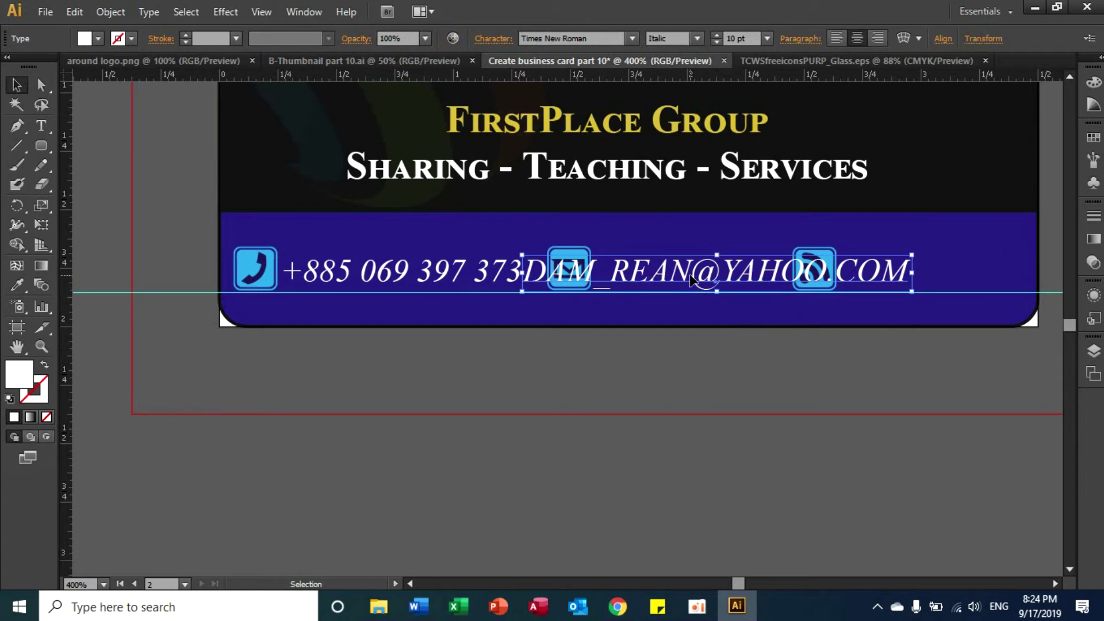
pyautogui.press('Delete')
pyautogui.click(372, 280)
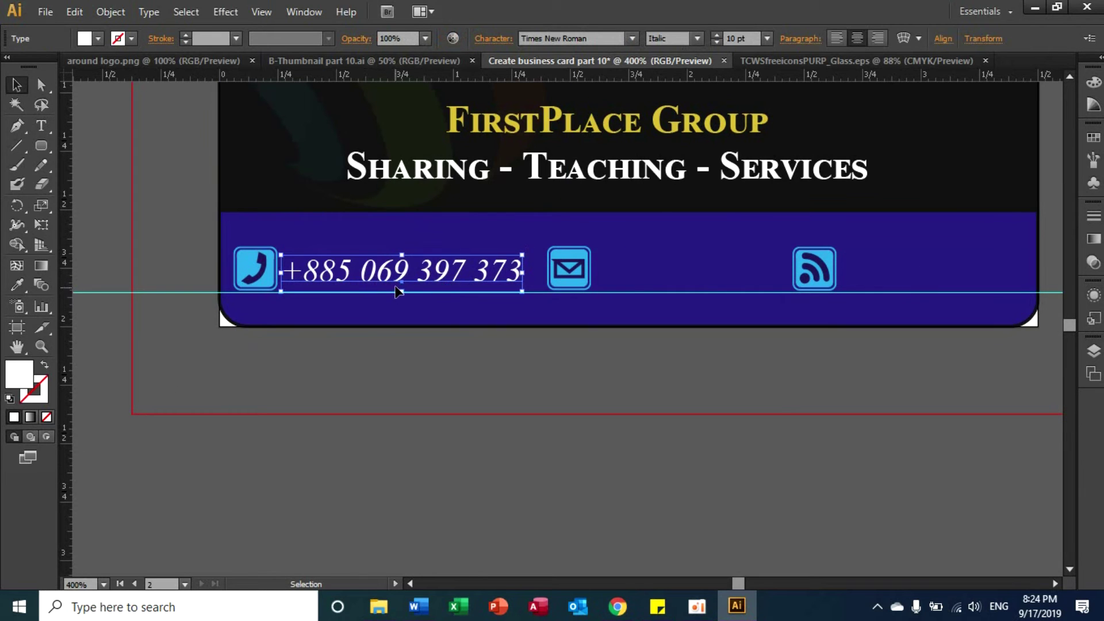
pyautogui.press('Delete')
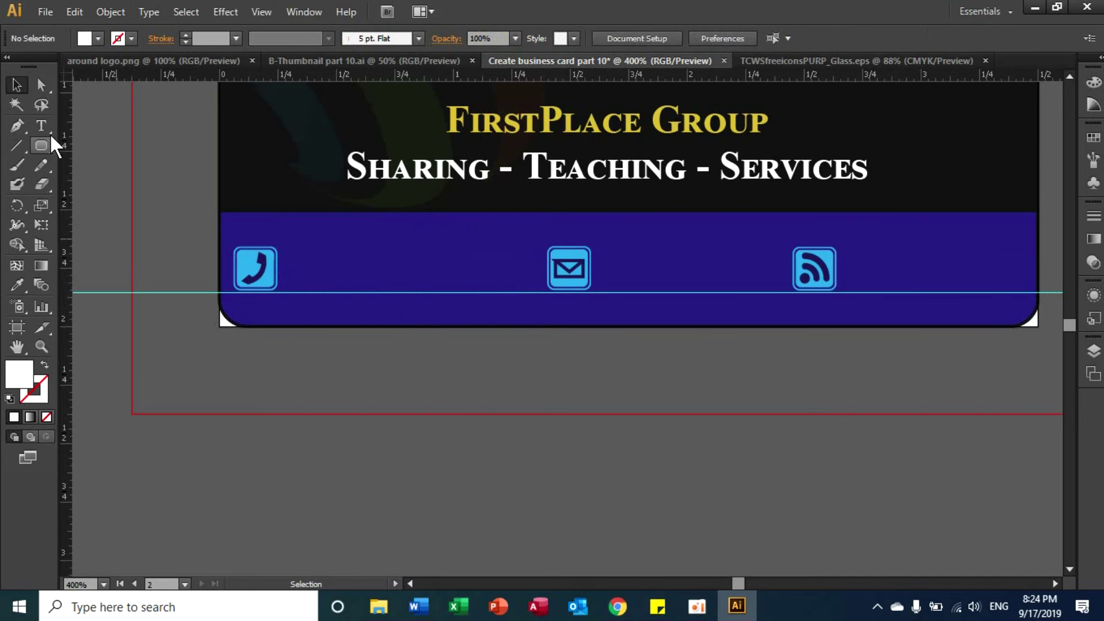
# Type a throwaway test text line below the card
pyautogui.press('t')
pyautogui.click(379, 425)
pyautogui.write('SFASD')
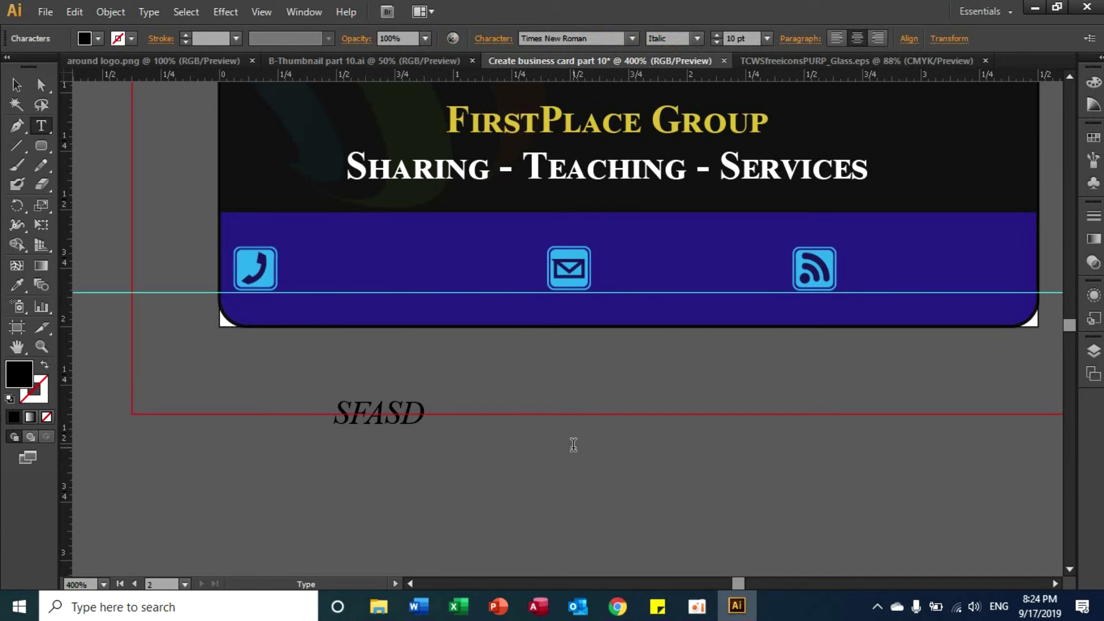
pyautogui.press('BackSpace')
pyautogui.press('BackSpace')
pyautogui.press('BackSpace')
pyautogui.press('BackSpace')
pyautogui.write('DFGSDFG')
pyautogui.press('BackSpace')
pyautogui.press('BackSpace')
pyautogui.press('BackSpace')
pyautogui.press('BackSpace')
pyautogui.press('BackSpace')
pyautogui.press('BackSpace')
pyautogui.press('BackSpace')
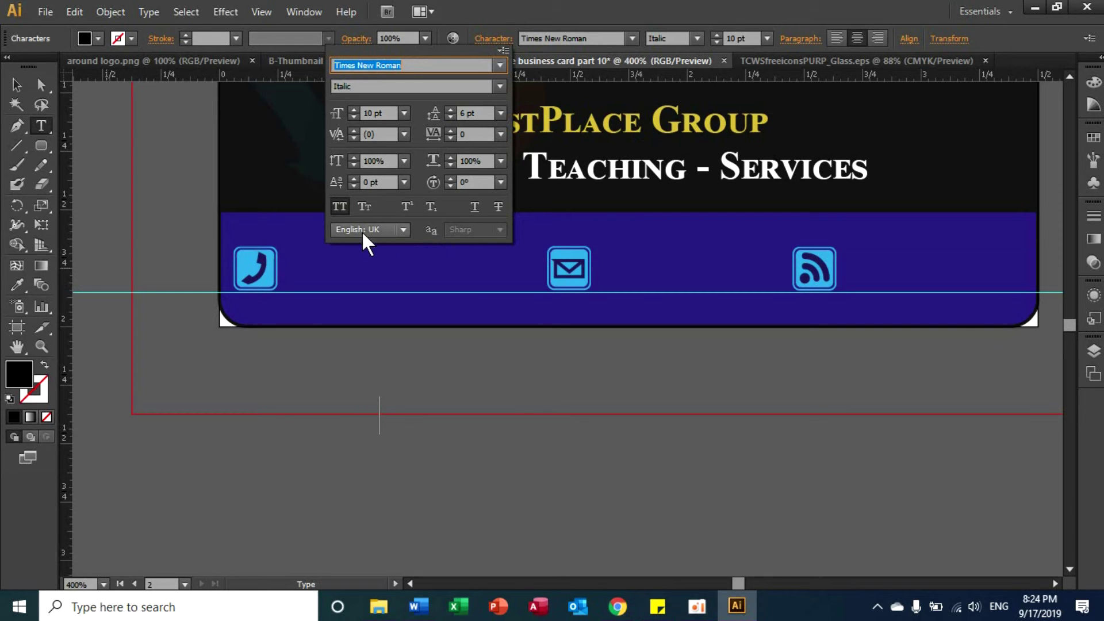
pyautogui.write('adfs')
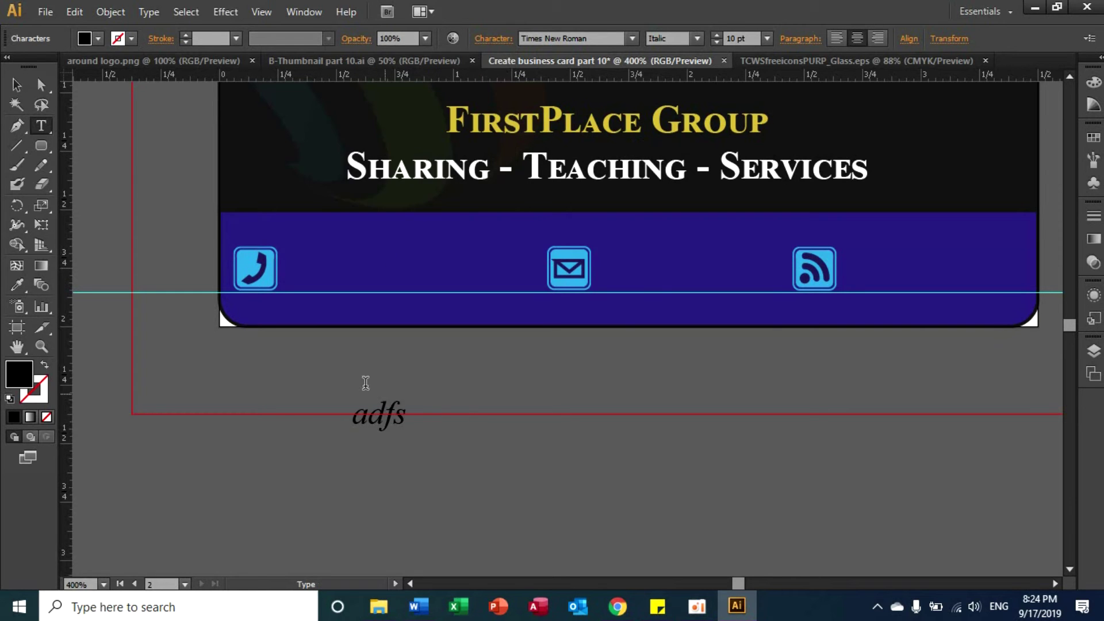
# Switch the font style from Italic to Regular, then erase the test text
pyautogui.click(16, 85)
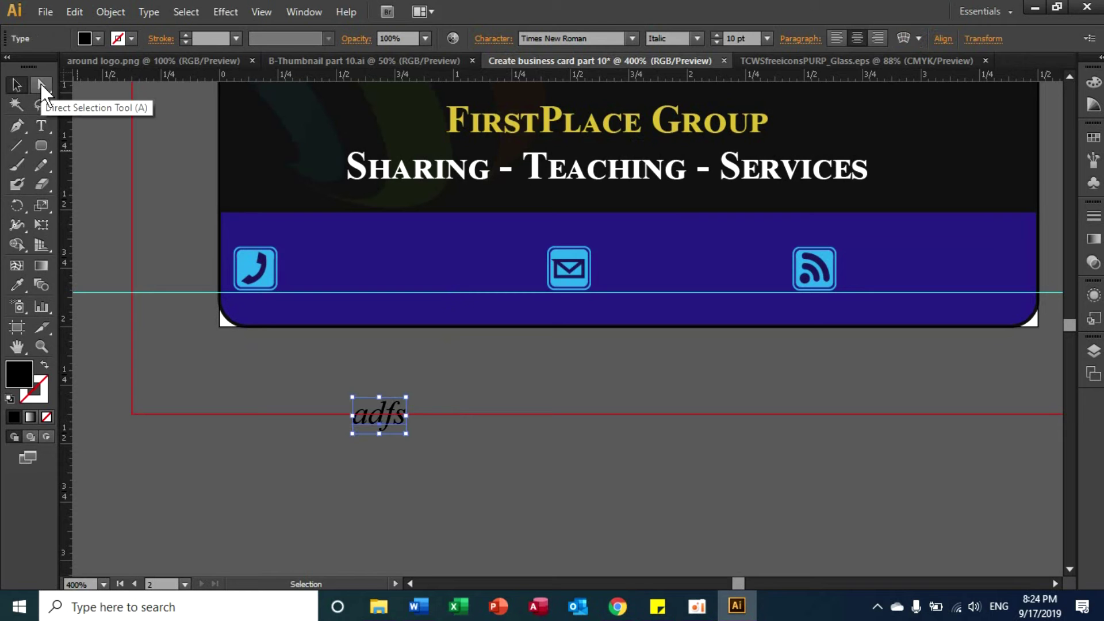
pyautogui.click(41, 86)
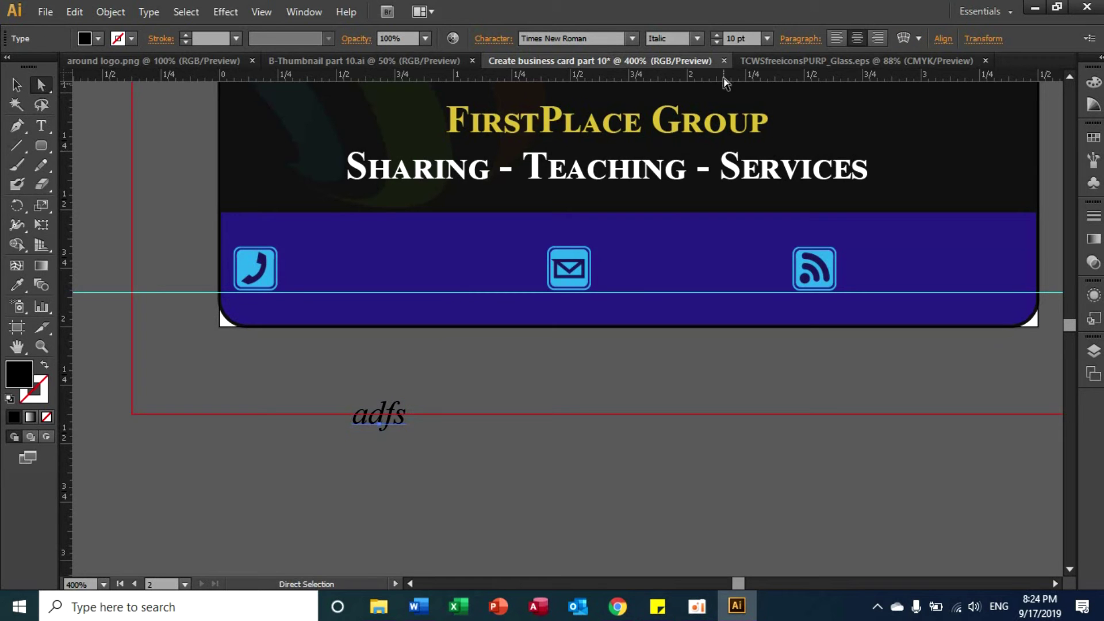
pyautogui.click(698, 38)
pyautogui.click(679, 52)
pyautogui.click(41, 126)
pyautogui.click(405, 422)
pyautogui.press('BackSpace')
pyautogui.press('BackSpace')
pyautogui.press('BackSpace')
pyautogui.press('BackSpace')
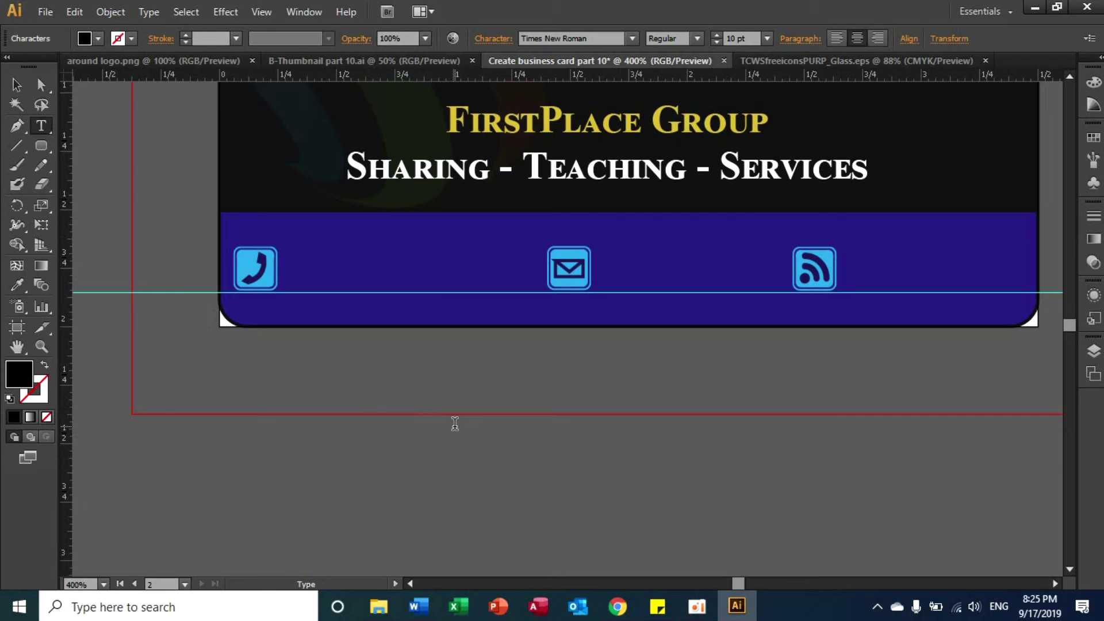
pyautogui.press('Escape')
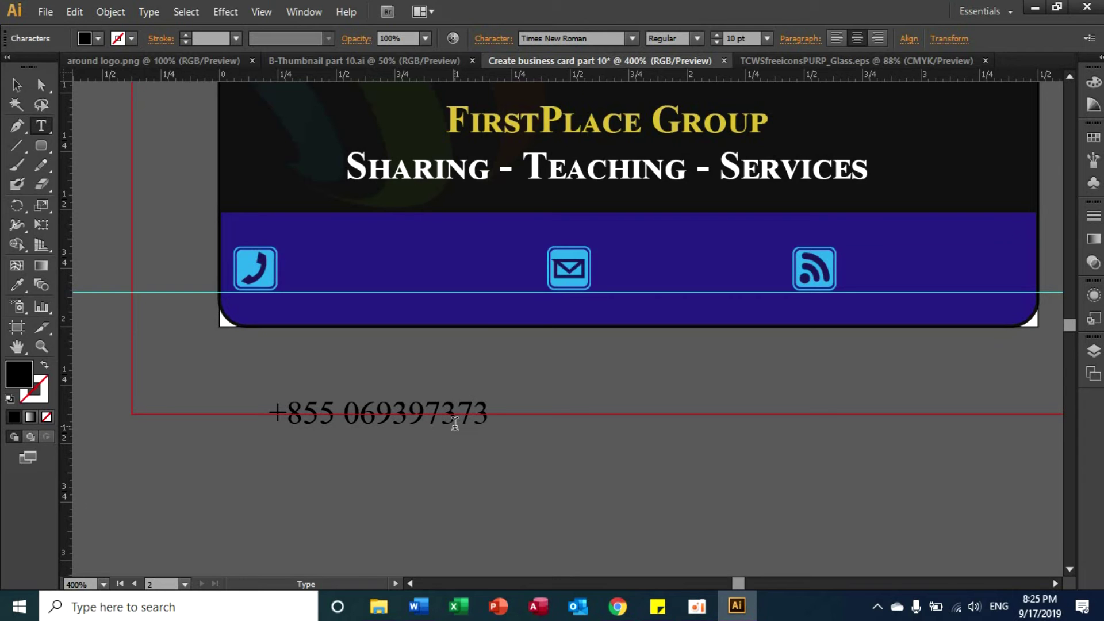
# Type the phone number and move it onto the blue strip beside the phone icon
pyautogui.click(389, 408)
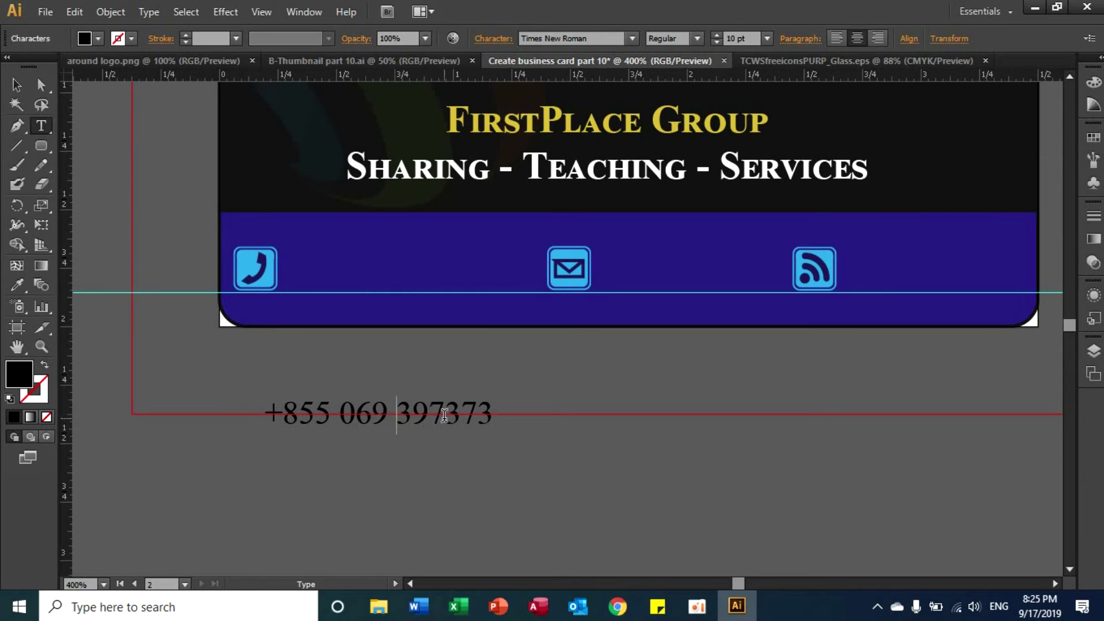
pyautogui.click(444, 413)
pyautogui.click(17, 85)
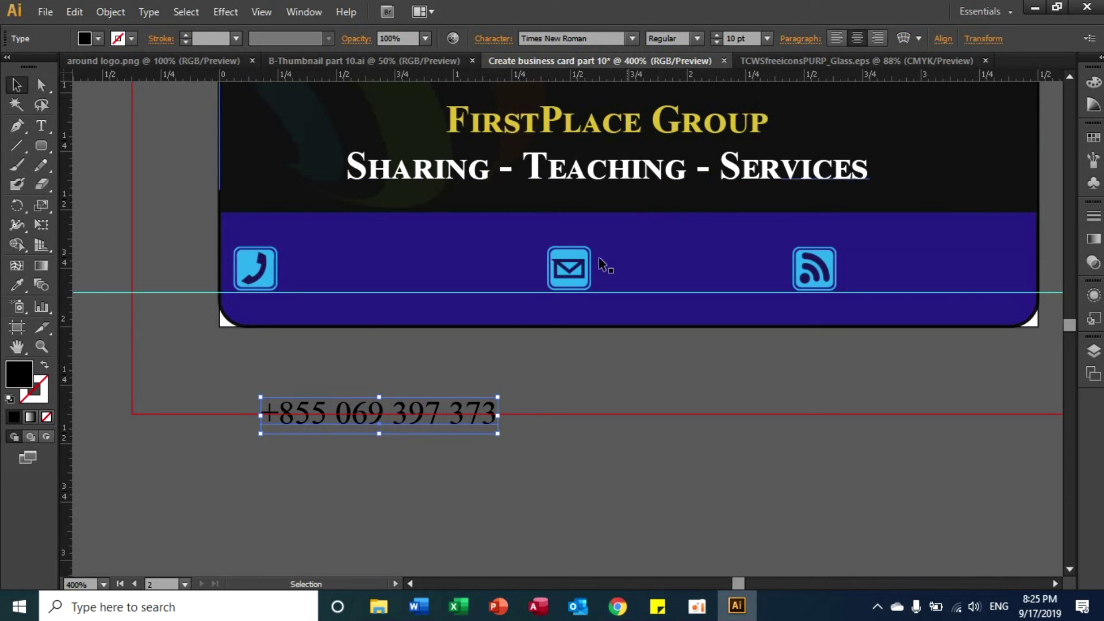
pyautogui.moveTo(409, 289); pyautogui.dragTo(417, 278)
pyautogui.press('Right')
pyautogui.press('Right')
pyautogui.press('Right')
# Give all the phone number characters a white fill
pyautogui.click(41, 125)
pyautogui.click(408, 271)
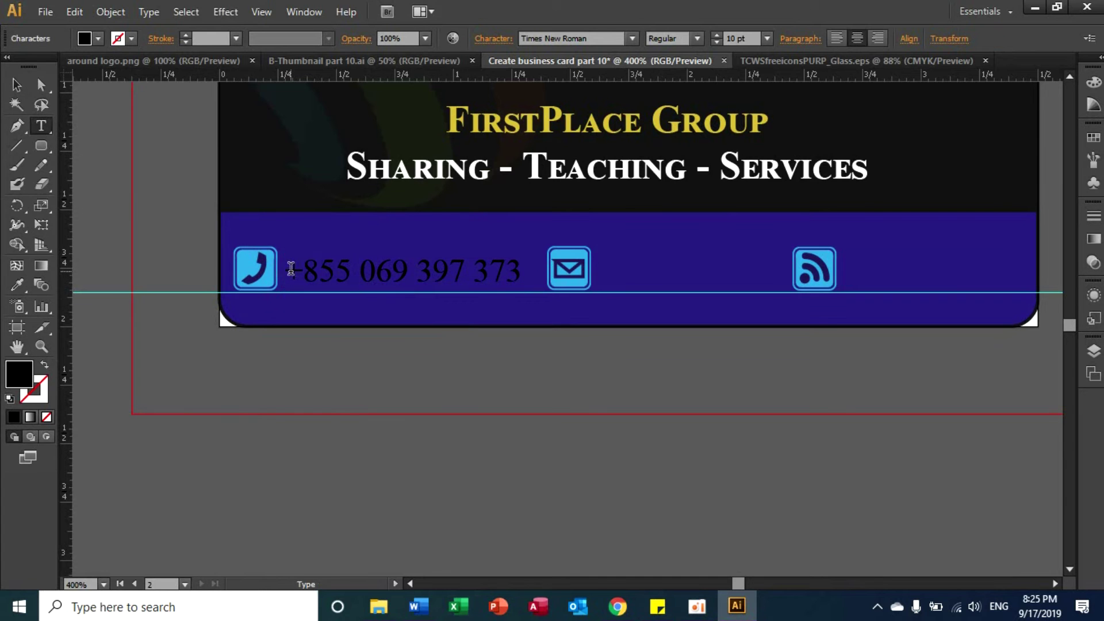
pyautogui.moveTo(291, 269); pyautogui.dragTo(507, 269)
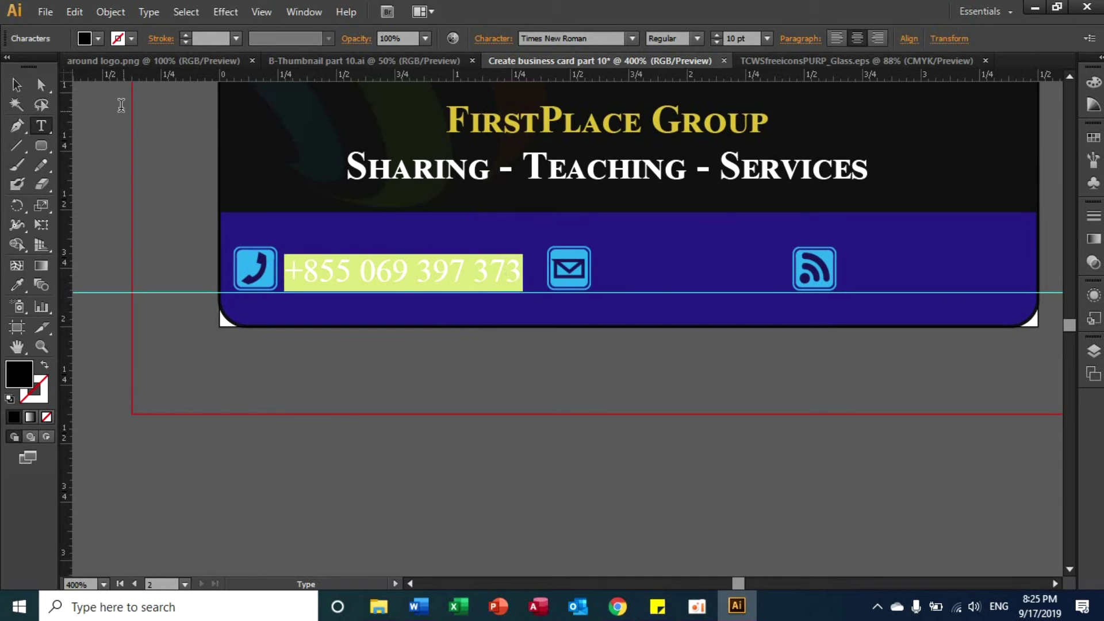
pyautogui.click(98, 39)
pyautogui.click(33, 68)
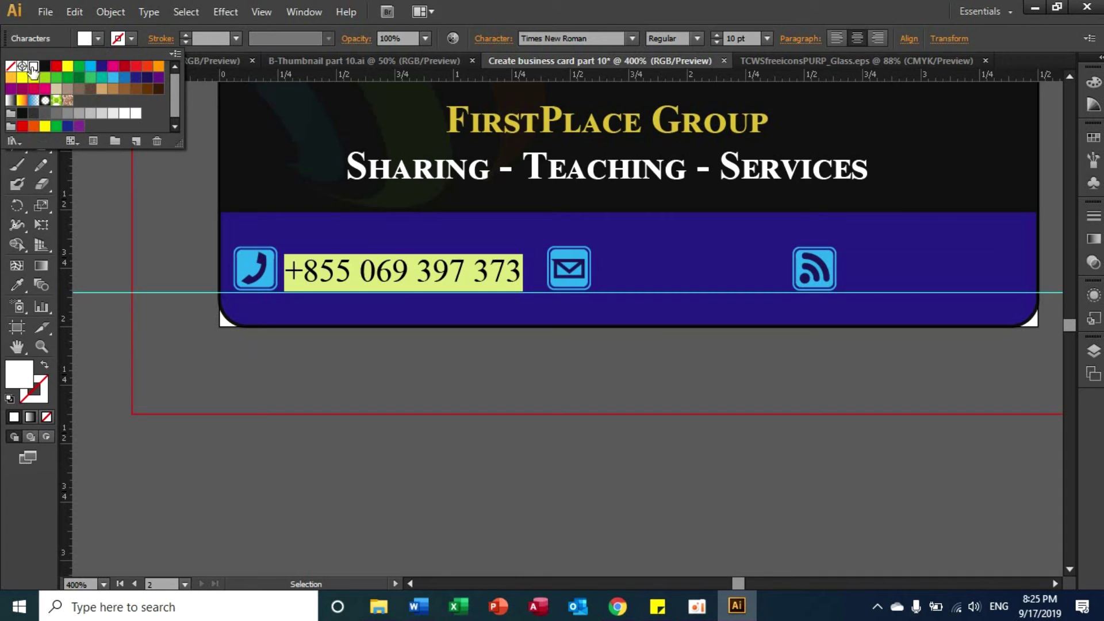
pyautogui.click(400, 265)
pyautogui.doubleClick(385, 270)
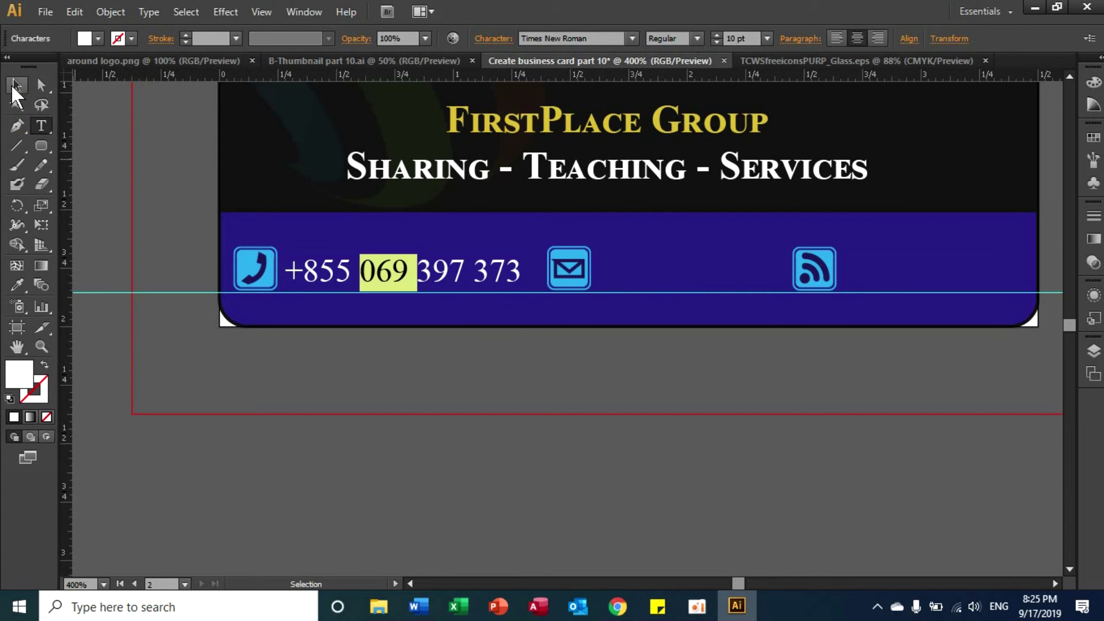
pyautogui.click(16, 85)
pyautogui.click(405, 389)
pyautogui.click(382, 275)
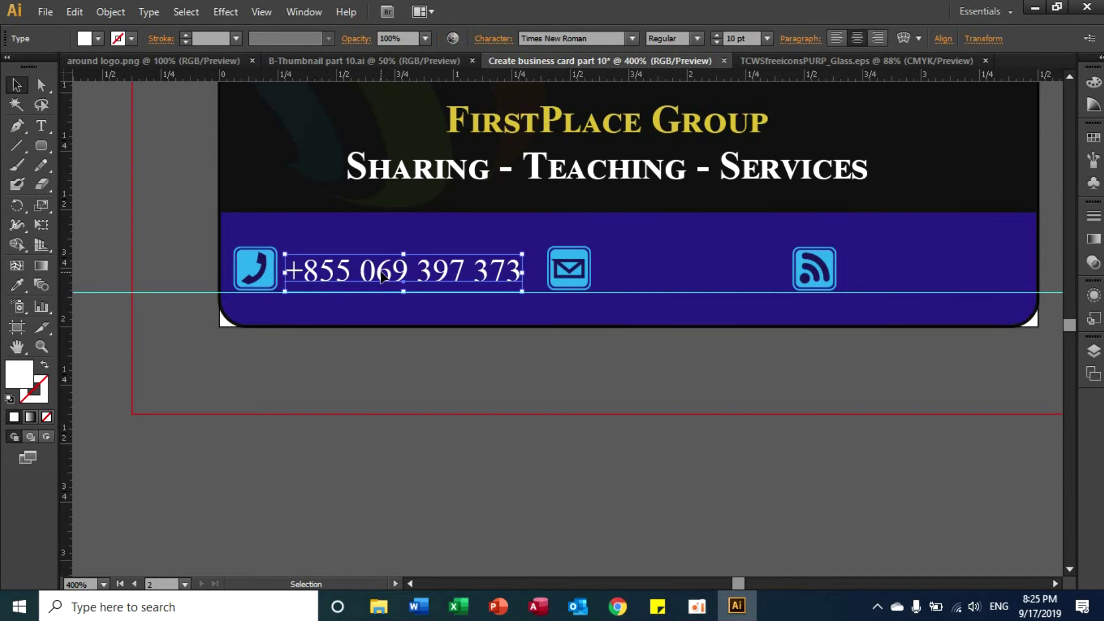
pyautogui.moveTo(382, 275); pyautogui.dragTo(694, 273)
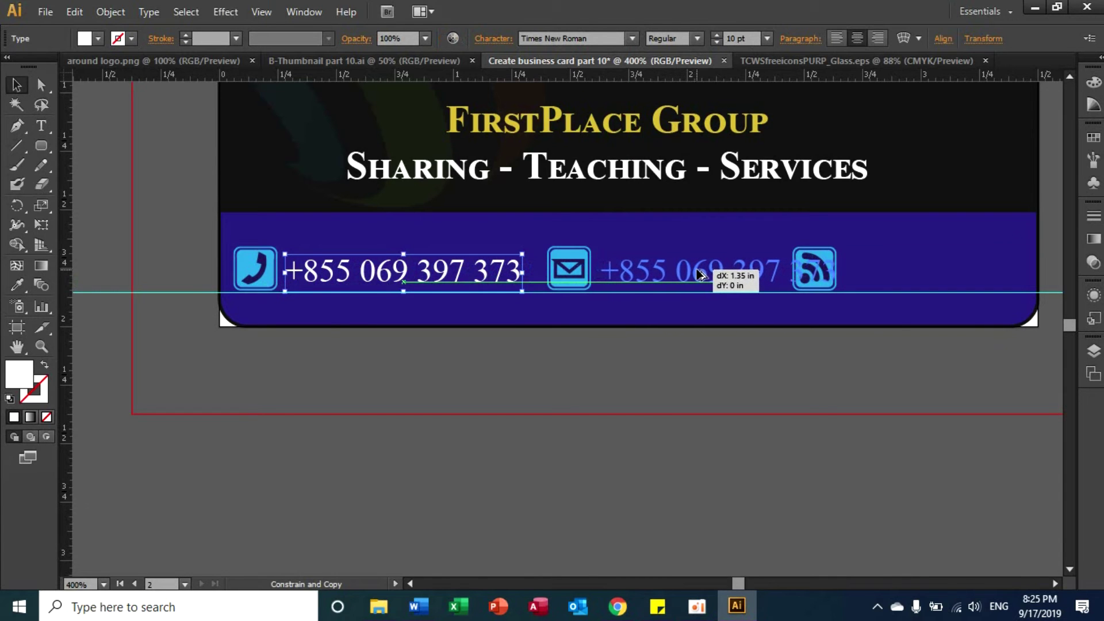
# Drop the phone number copy by the envelope icon, retype it as the e-mail address, shift it right
pyautogui.moveTo(694, 273); pyautogui.dragTo(699, 273)
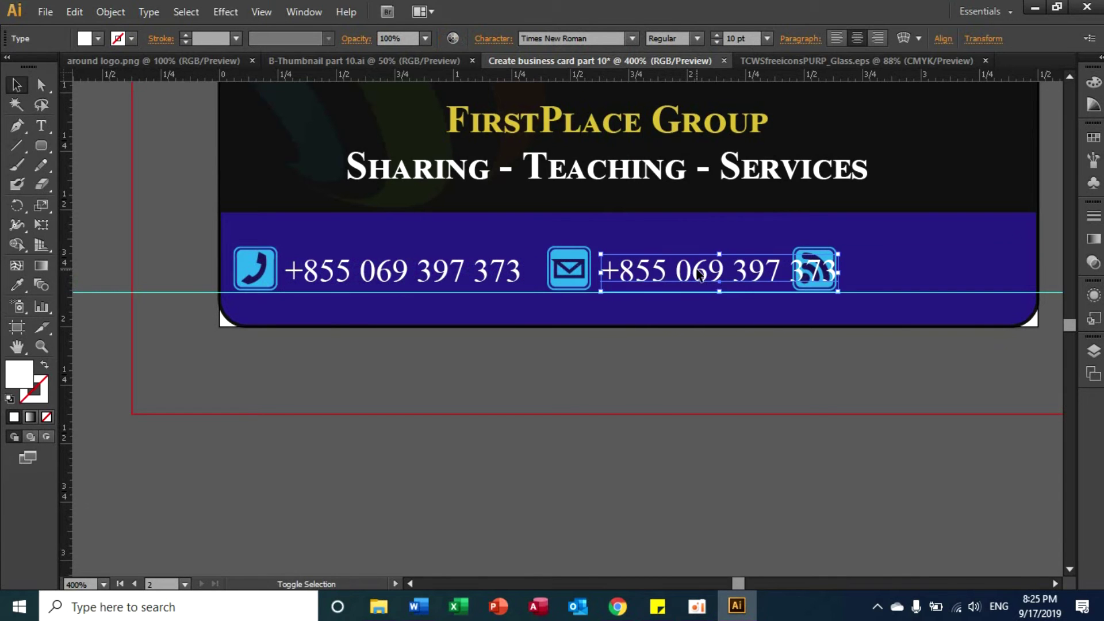
pyautogui.click(43, 123)
pyautogui.click(835, 267)
pyautogui.press('BackSpace')
pyautogui.press('BackSpace')
pyautogui.press('BackSpace')
pyautogui.press('BackSpace')
pyautogui.press('BackSpace')
pyautogui.press('BackSpace')
pyautogui.press('BackSpace')
pyautogui.press('BackSpace')
pyautogui.press('BackSpace')
pyautogui.press('BackSpace')
pyautogui.press('BackSpace')
pyautogui.press('BackSpace')
pyautogui.press('BackSpace')
pyautogui.press('BackSpace')
pyautogui.press('BackSpace')
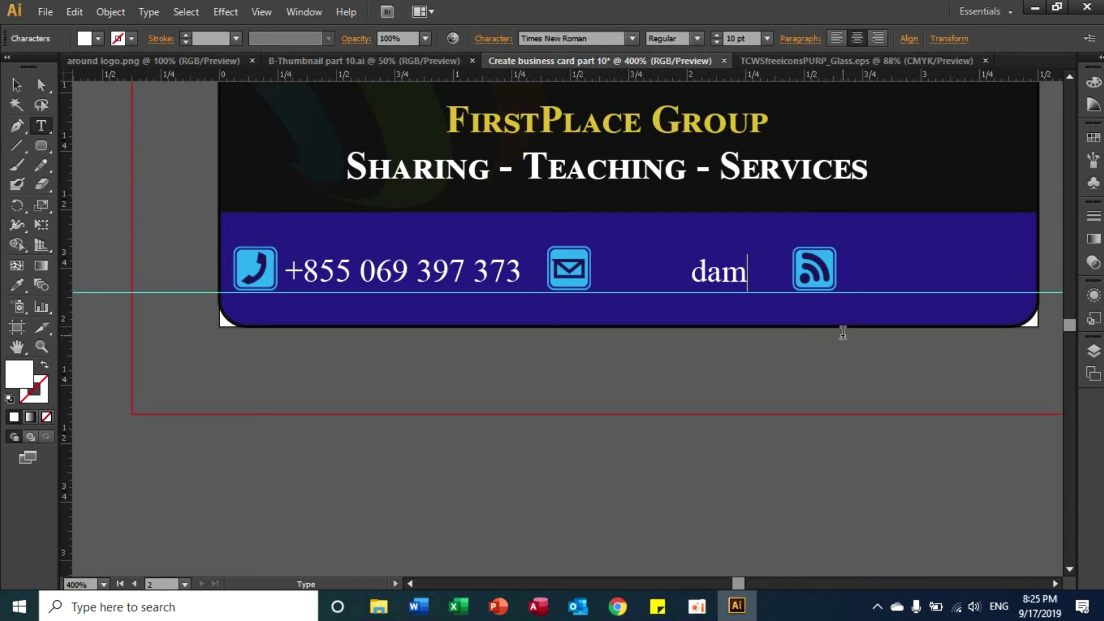
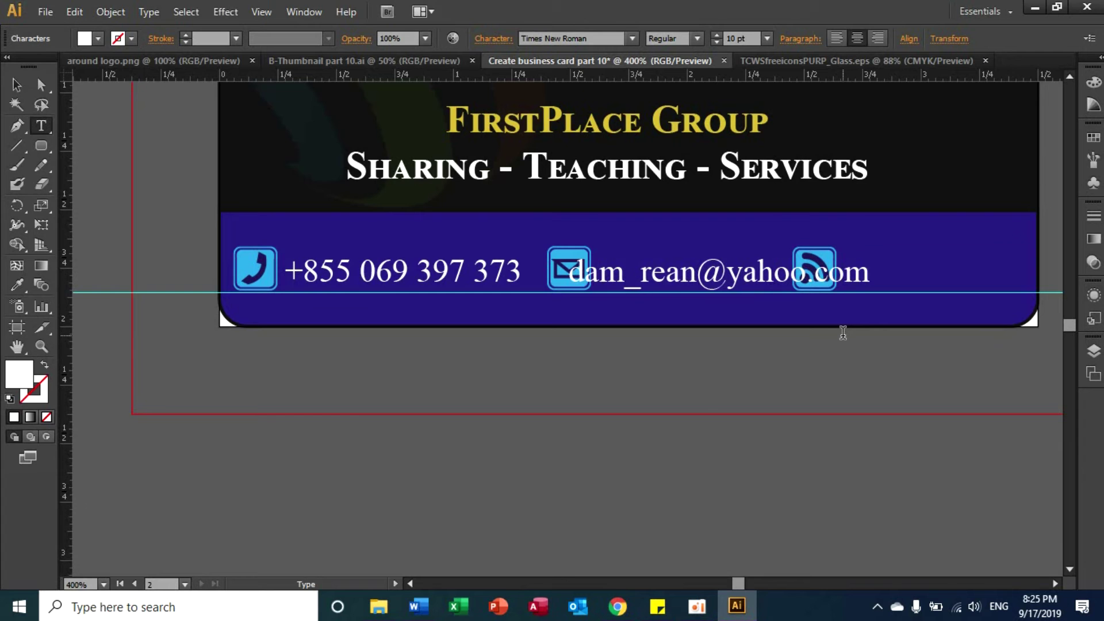
pyautogui.click(16, 87)
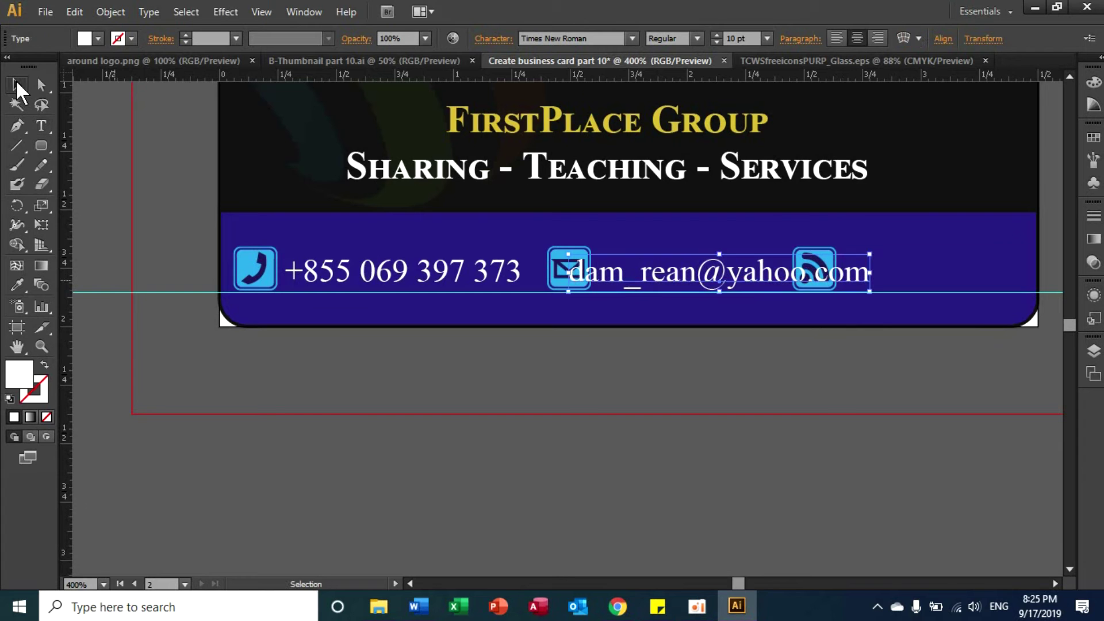
pyautogui.moveTo(661, 280)
pyautogui.mouseDown()
pyautogui.moveTo(703, 278)
pyautogui.moveTo(693, 282)
pyautogui.mouseUp()
# Delete the space and the zero following the country code in the phone number
pyautogui.click(586, 364)
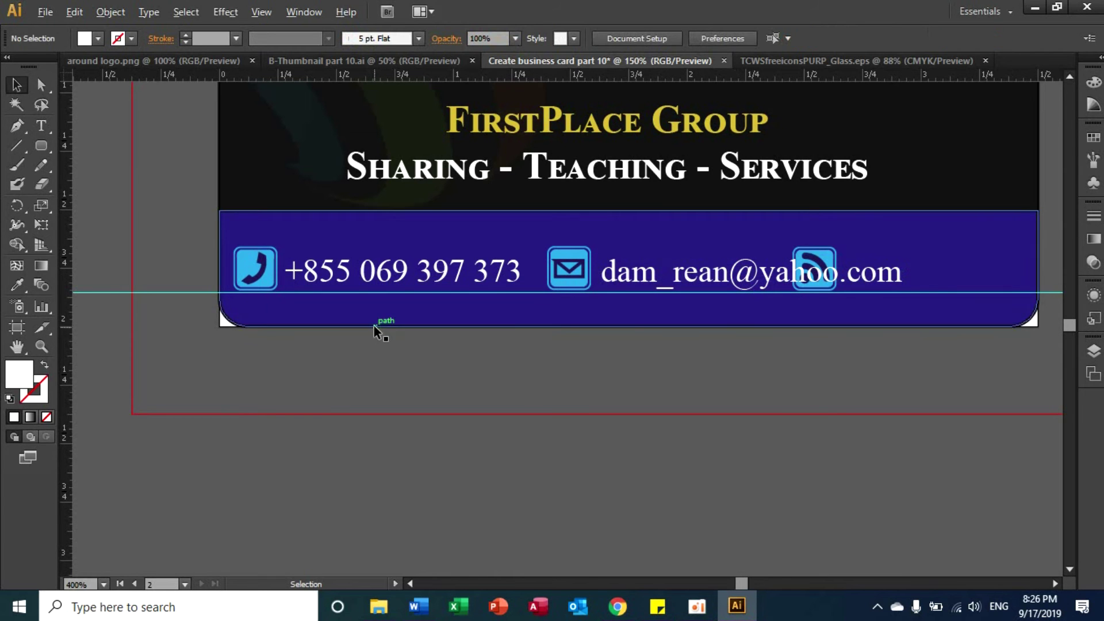
pyautogui.keyDown('alt'); pyautogui.scroll(-4, 374, 337); pyautogui.keyUp('alt')
pyautogui.keyDown('alt'); pyautogui.scroll(-1, 406, 363); pyautogui.keyUp('alt')
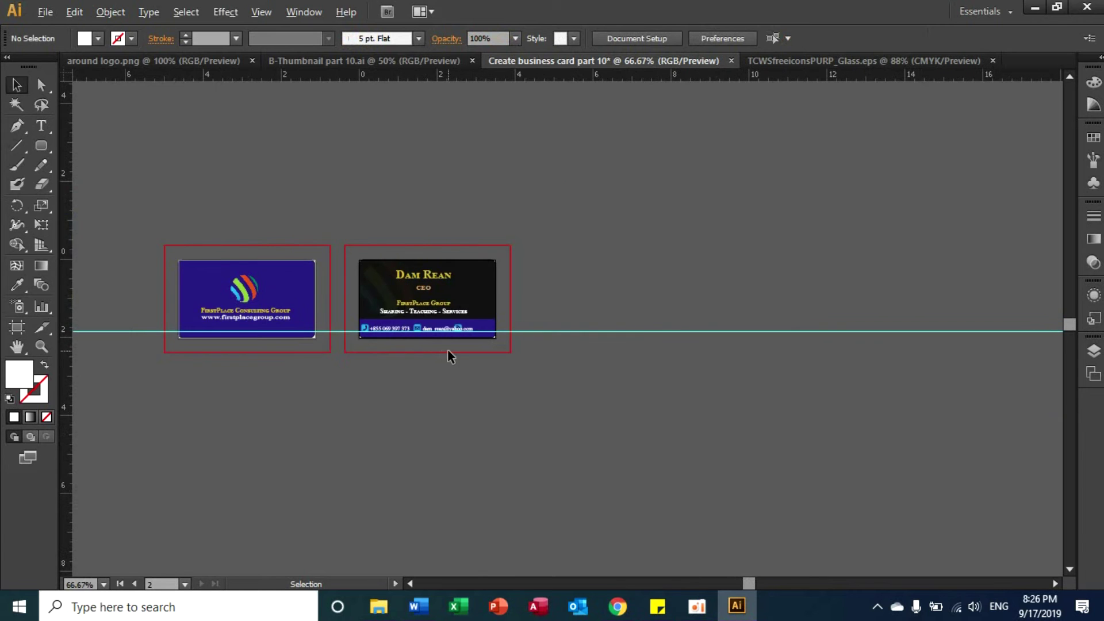
pyautogui.keyDown('alt'); pyautogui.scroll(1, 446, 348); pyautogui.keyUp('alt')
pyautogui.keyDown('alt'); pyautogui.scroll(1, 429, 316); pyautogui.keyUp('alt')
pyautogui.keyDown('alt'); pyautogui.scroll(1, 360, 332); pyautogui.keyUp('alt')
pyautogui.keyDown('alt'); pyautogui.scroll(1, 325, 334); pyautogui.keyUp('alt')
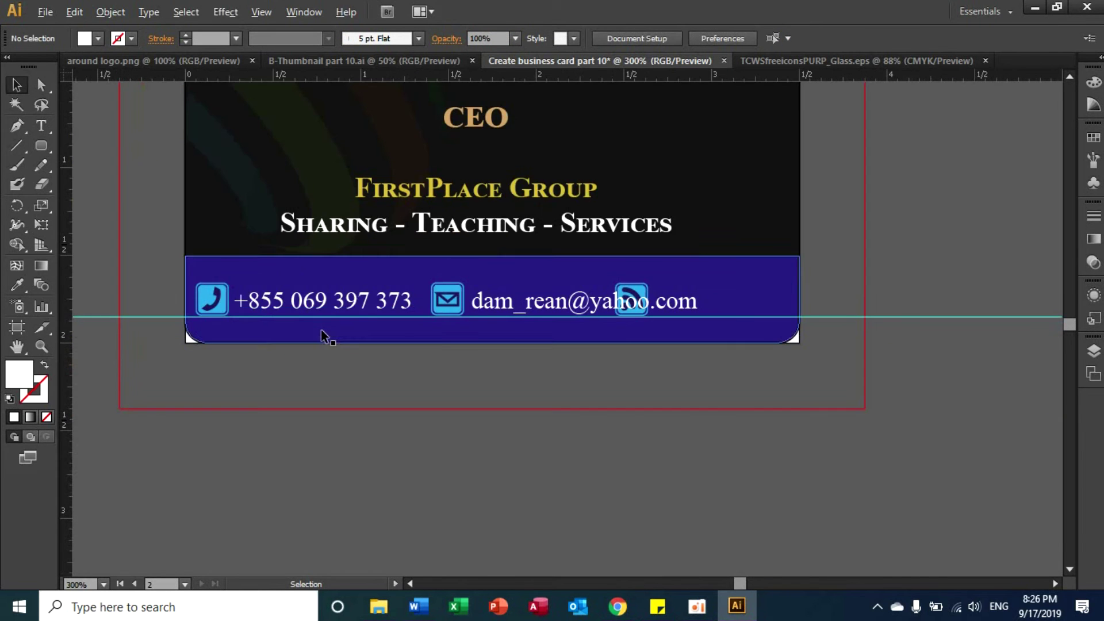
pyautogui.keyDown('alt'); pyautogui.scroll(1, 371, 300); pyautogui.keyUp('alt')
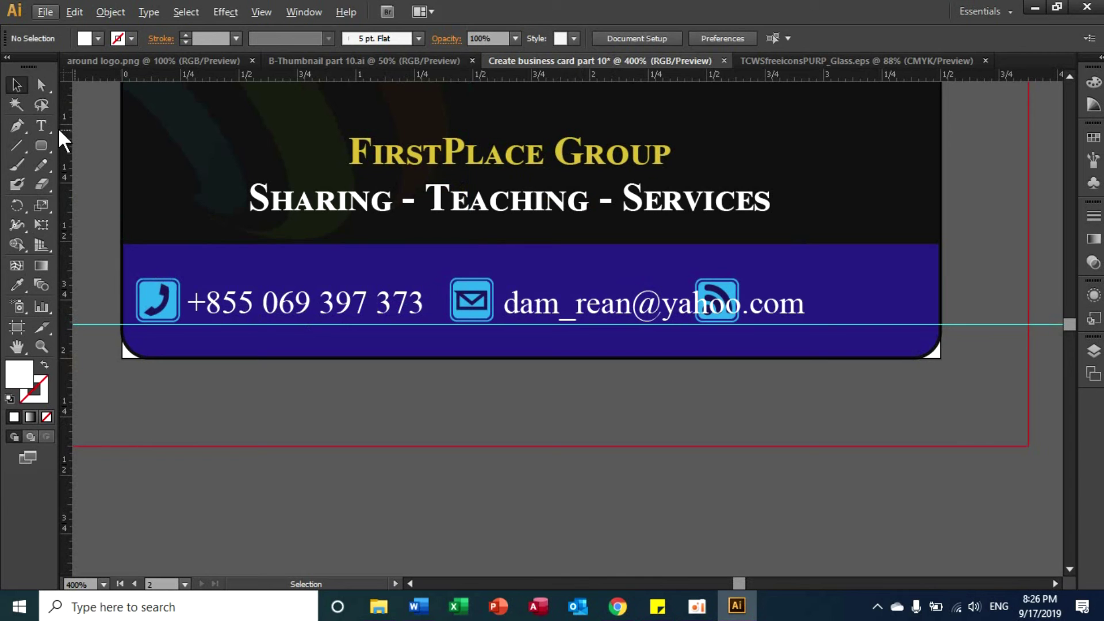
pyautogui.click(41, 126)
pyautogui.click(263, 302)
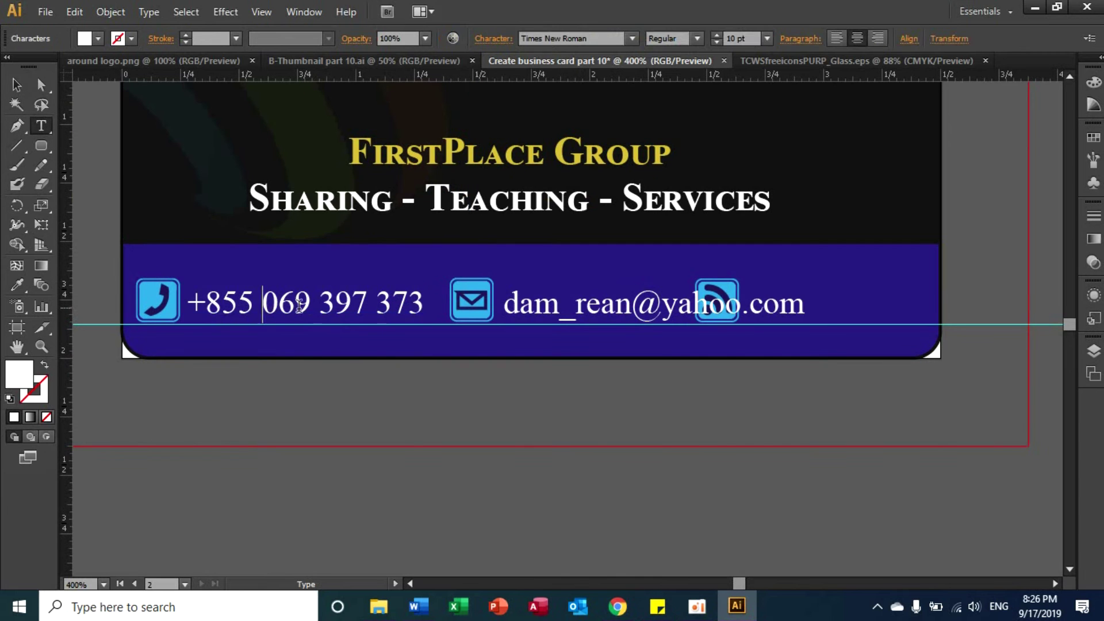
pyautogui.press('BackSpace')
pyautogui.click(282, 305)
pyautogui.press('BackSpace')
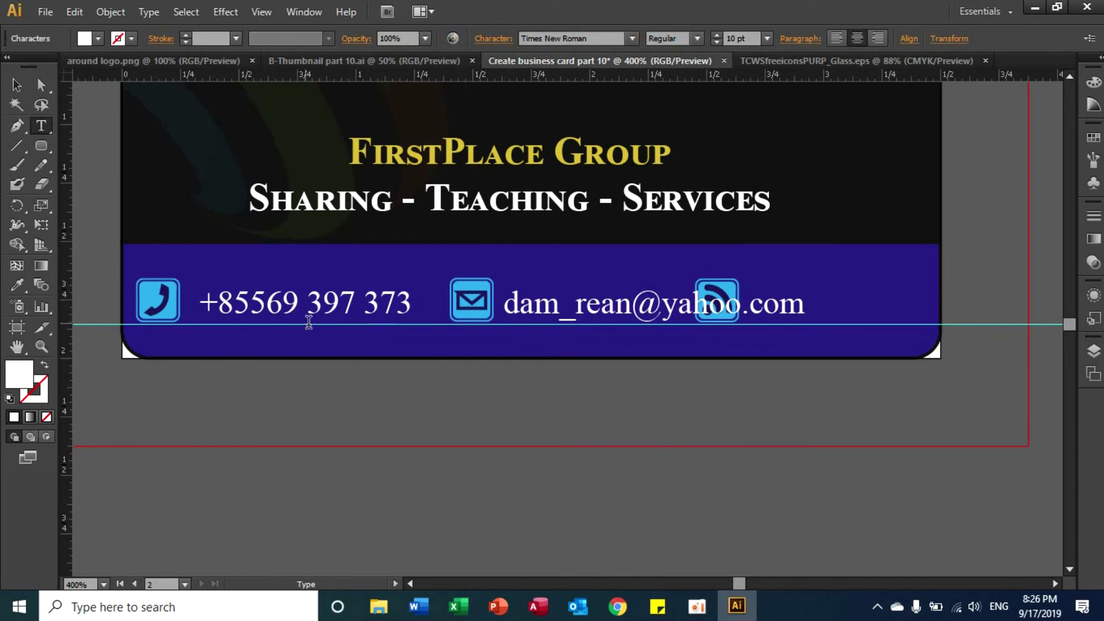
# Remove the remaining spaces so the phone digits run together unbroken
pyautogui.click(322, 304)
pyautogui.press('BackSpace')
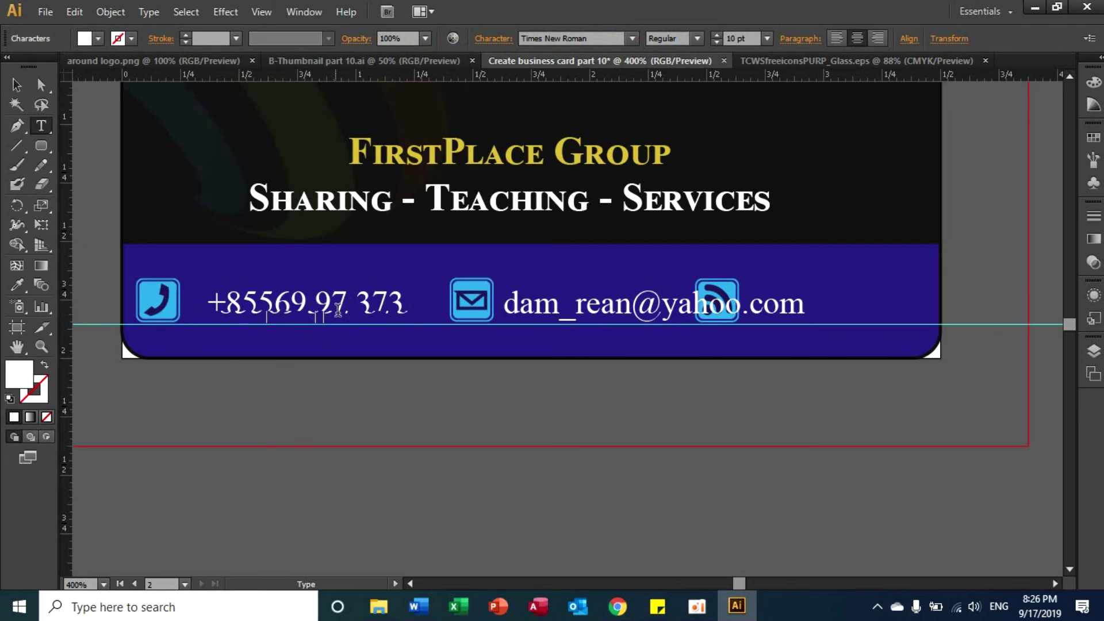
pyautogui.hotkey('ctrl', 'z')
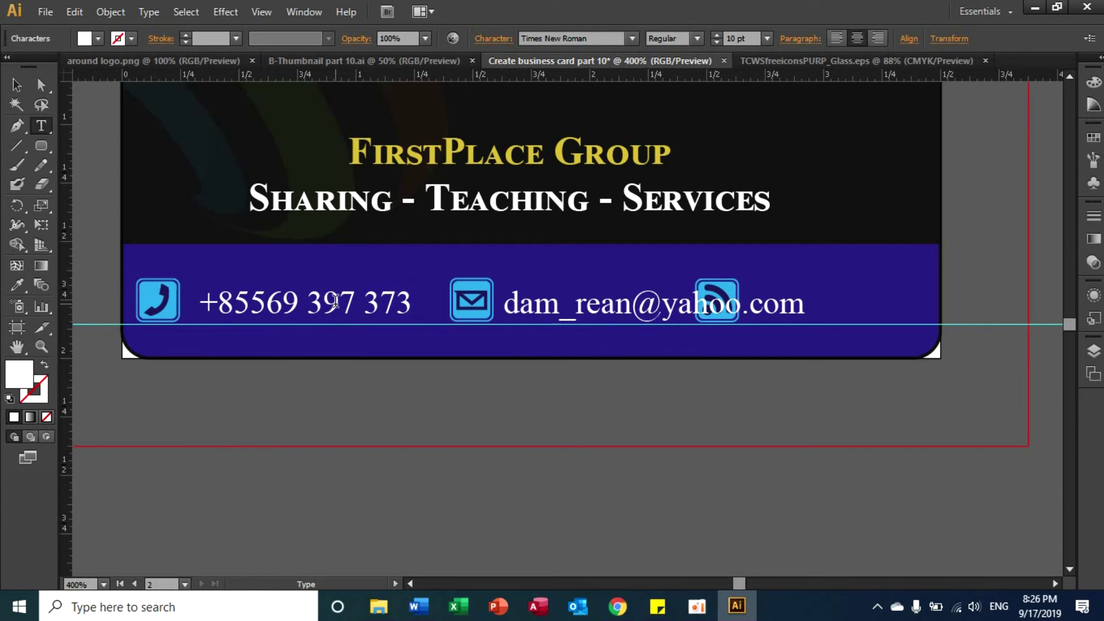
pyautogui.press('BackSpace')
pyautogui.click(362, 303)
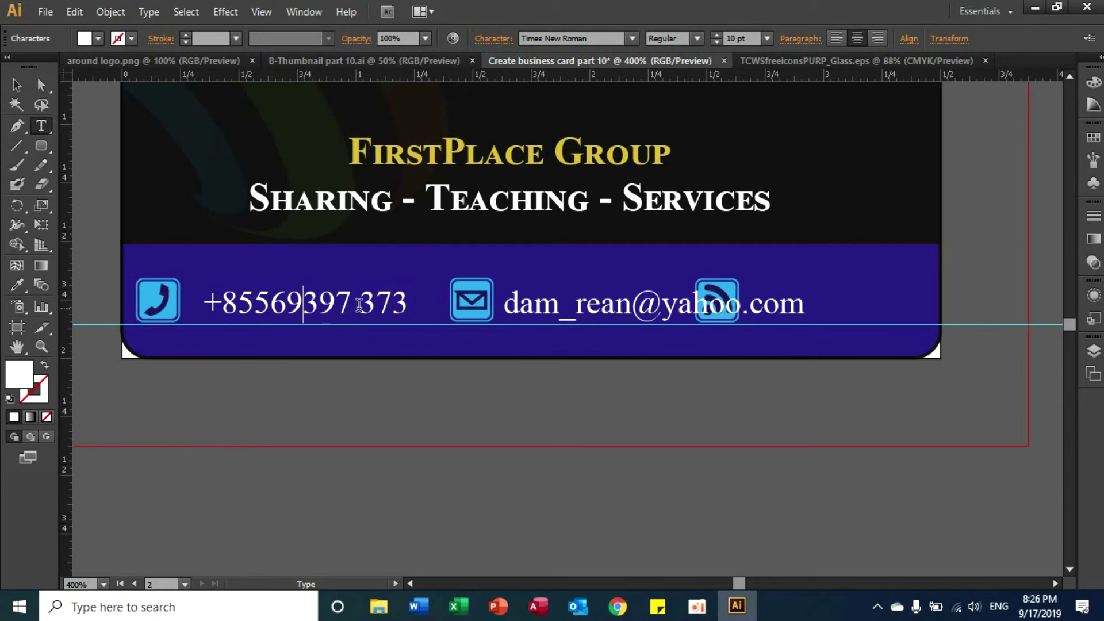
pyautogui.press('BackSpace')
pyautogui.click(17, 85)
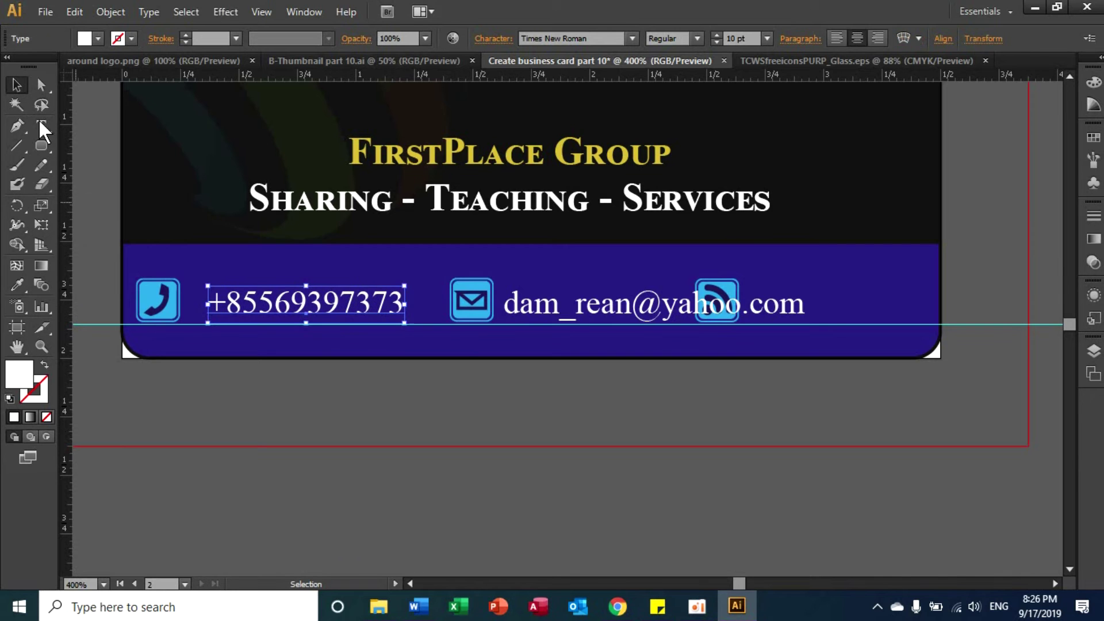
# Nudge the phone number left, then the envelope icon and e-mail text left together
pyautogui.press('Left')
pyautogui.press('Left')
pyautogui.press('Left')
pyautogui.press('Left')
pyautogui.press('Left')
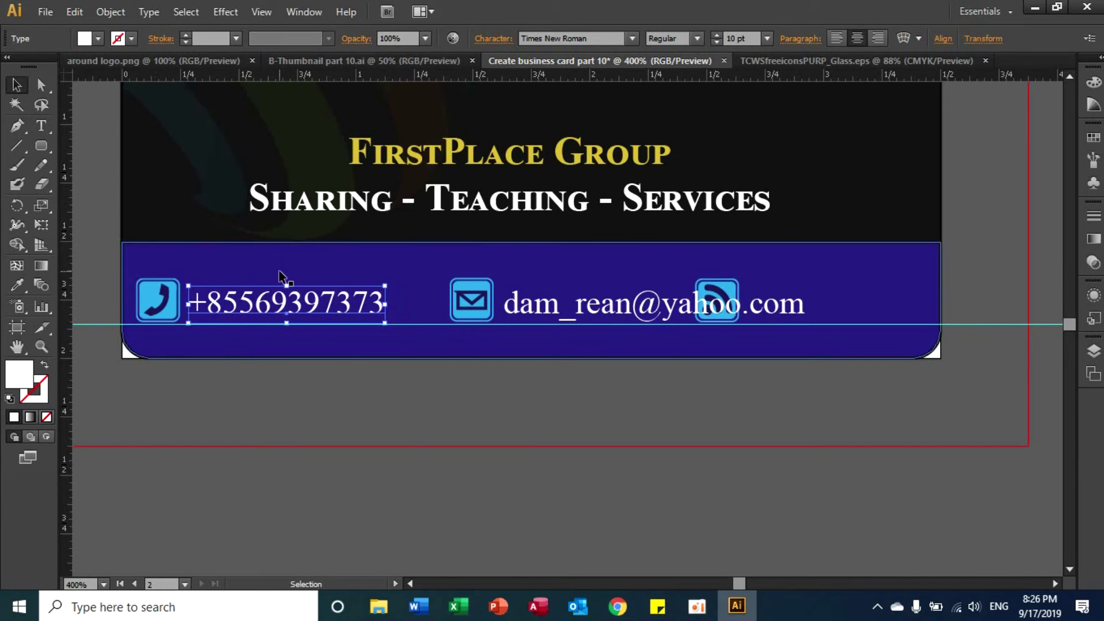
pyautogui.click(467, 298)
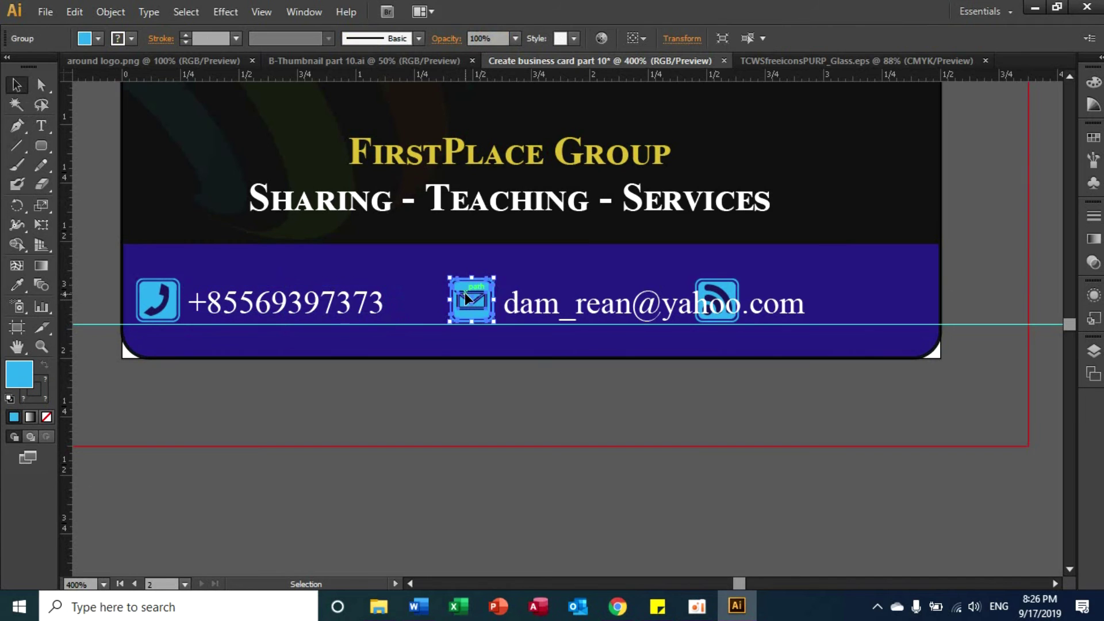
pyautogui.keyDown('shift'); pyautogui.click(628, 305); pyautogui.keyUp('shift')
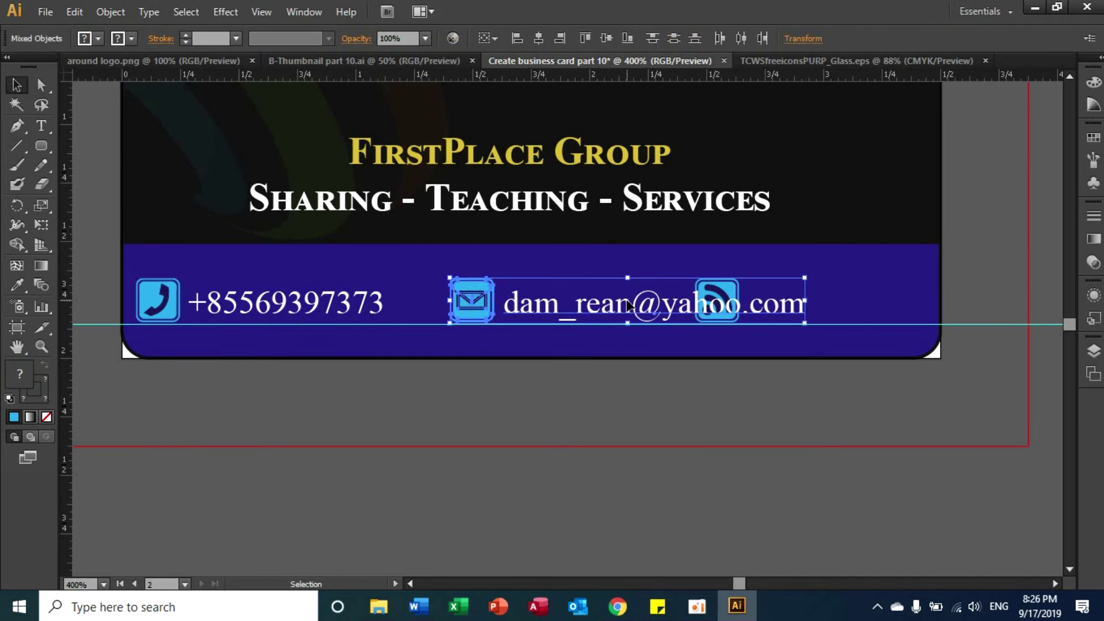
pyautogui.press('Left')
pyautogui.press('Left')
pyautogui.press('Left')
pyautogui.press('Left')
pyautogui.press('Left')
pyautogui.press('Left')
pyautogui.press('Left')
pyautogui.press('Left')
pyautogui.press('Left')
pyautogui.press('Left')
pyautogui.press('Left')
pyautogui.press('Left')
pyautogui.press('Left')
pyautogui.press('Left')
pyautogui.press('Left')
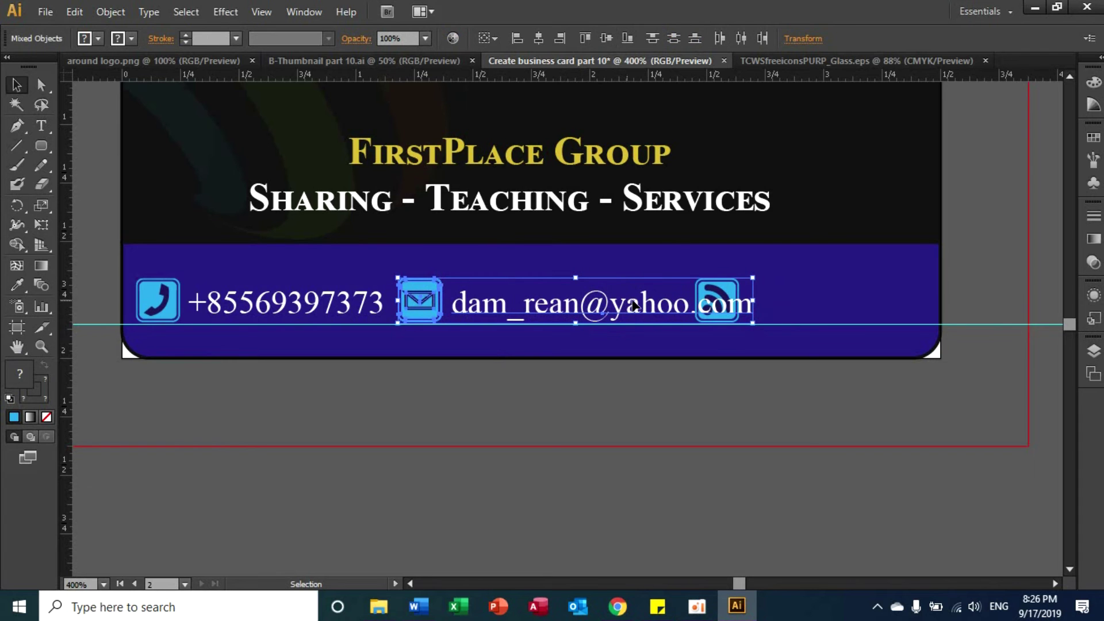
# Nudge the RSS icon right so it sits past the e-mail address
pyautogui.click(821, 290)
pyautogui.click(723, 292)
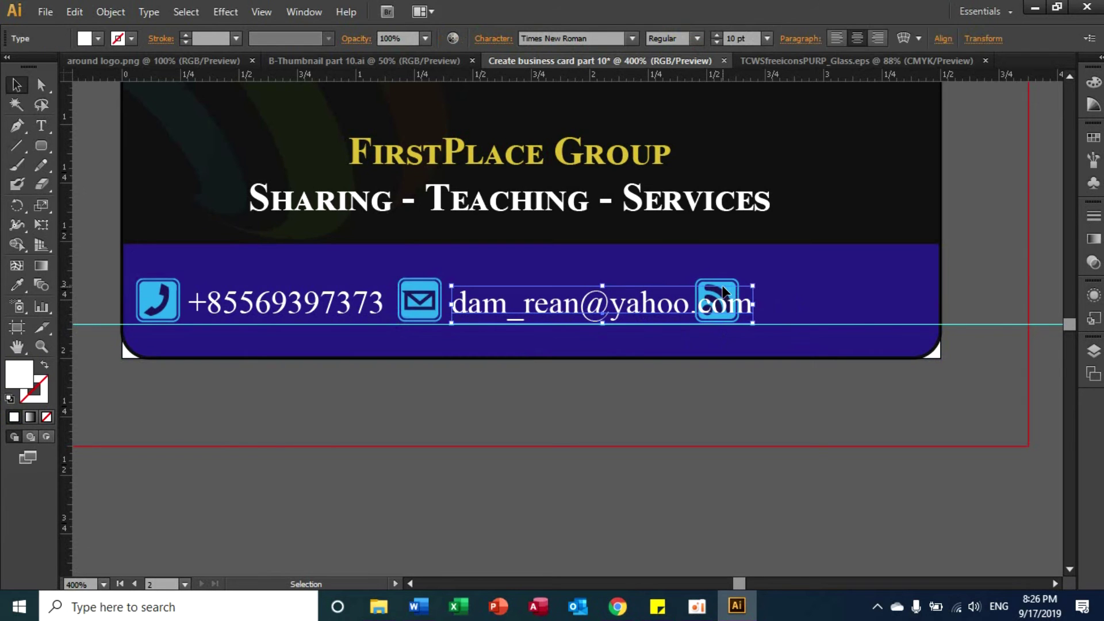
pyautogui.click(726, 280)
pyautogui.press('Right')
pyautogui.press('Right')
pyautogui.press('Right')
pyautogui.press('Right')
pyautogui.press('Right')
pyautogui.press('Right')
pyautogui.press('Right')
pyautogui.press('Right')
pyautogui.press('Right')
pyautogui.press('Right')
pyautogui.press('Right')
pyautogui.press('Right')
pyautogui.press('Right')
pyautogui.press('Right')
pyautogui.press('Right')
pyautogui.press('Right')
pyautogui.press('Right')
pyautogui.press('Right')
pyautogui.press('Right')
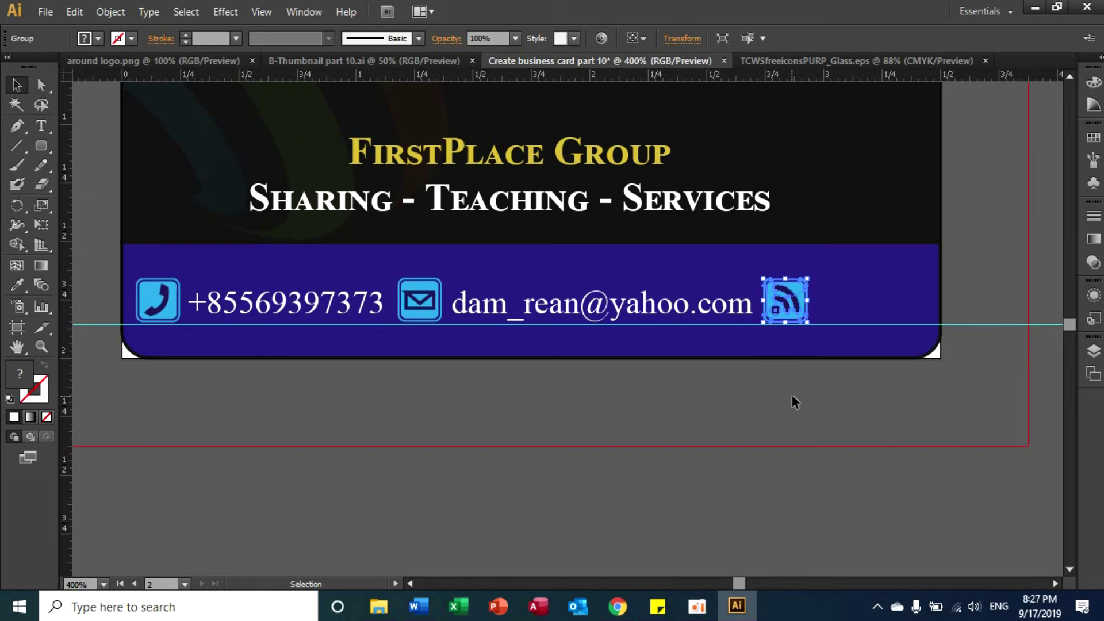
pyautogui.click(1012, 273)
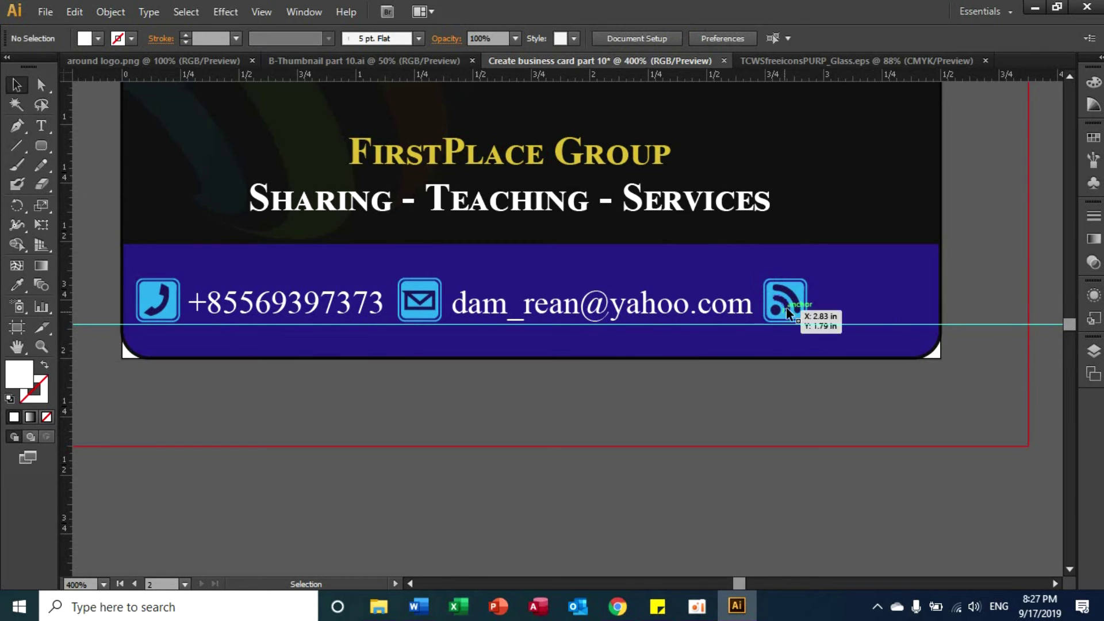
pyautogui.click(799, 292)
pyautogui.click(972, 264)
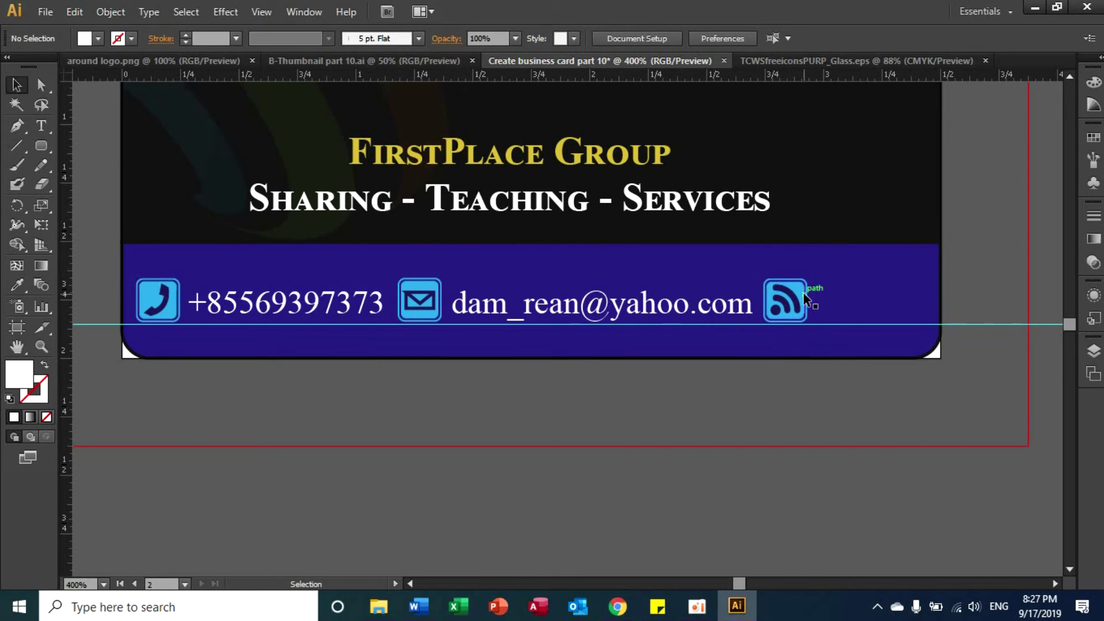
pyautogui.click(42, 126)
# Copy the e-mail text past the RSS icon, retype it as the contact name, nudge it left
pyautogui.press('v')
pyautogui.click(588, 310)
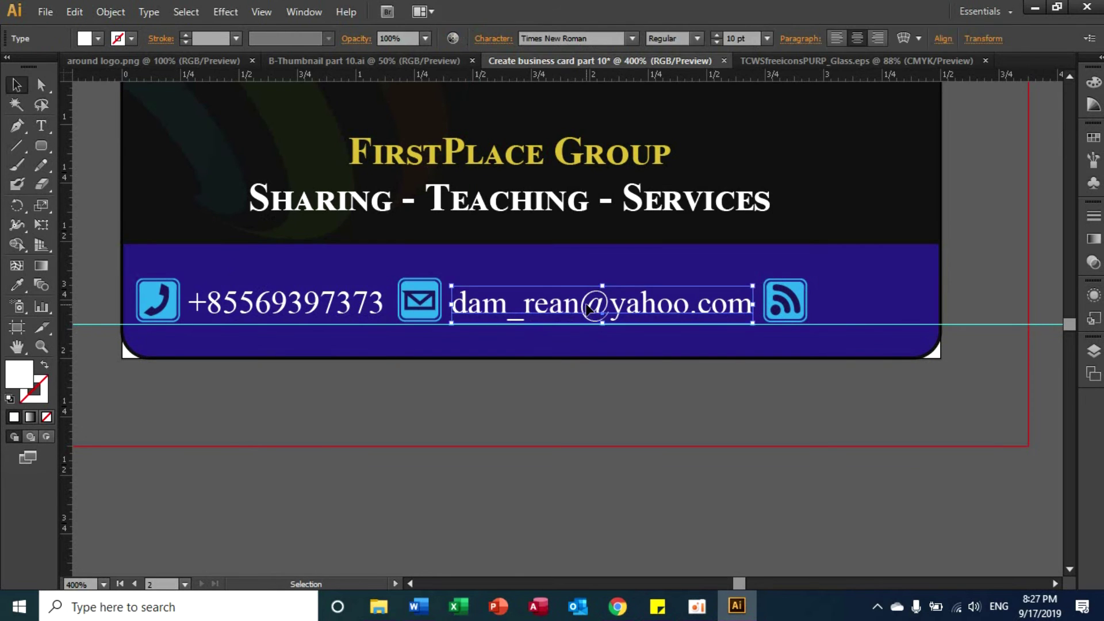
pyautogui.moveTo(587, 309); pyautogui.dragTo(952, 308)
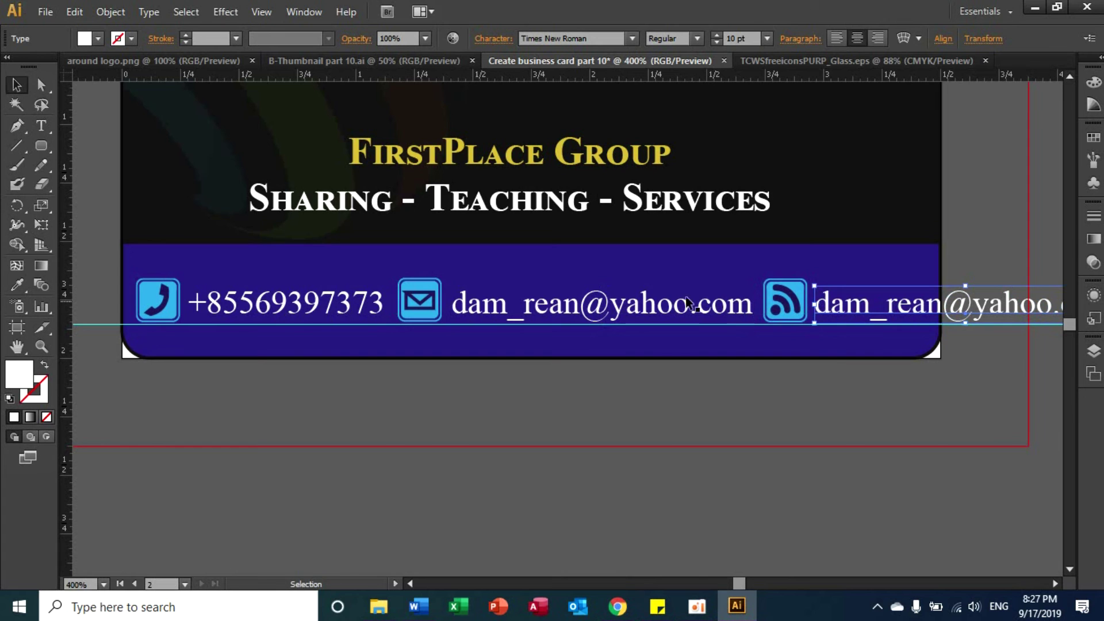
pyautogui.click(41, 127)
pyautogui.click(1015, 306)
pyautogui.press('BackSpace')
pyautogui.press('BackSpace')
pyautogui.press('BackSpace')
pyautogui.press('BackSpace')
pyautogui.press('BackSpace')
pyautogui.press('BackSpace')
pyautogui.press('BackSpace')
pyautogui.press('BackSpace')
pyautogui.press('BackSpace')
pyautogui.press('BackSpace')
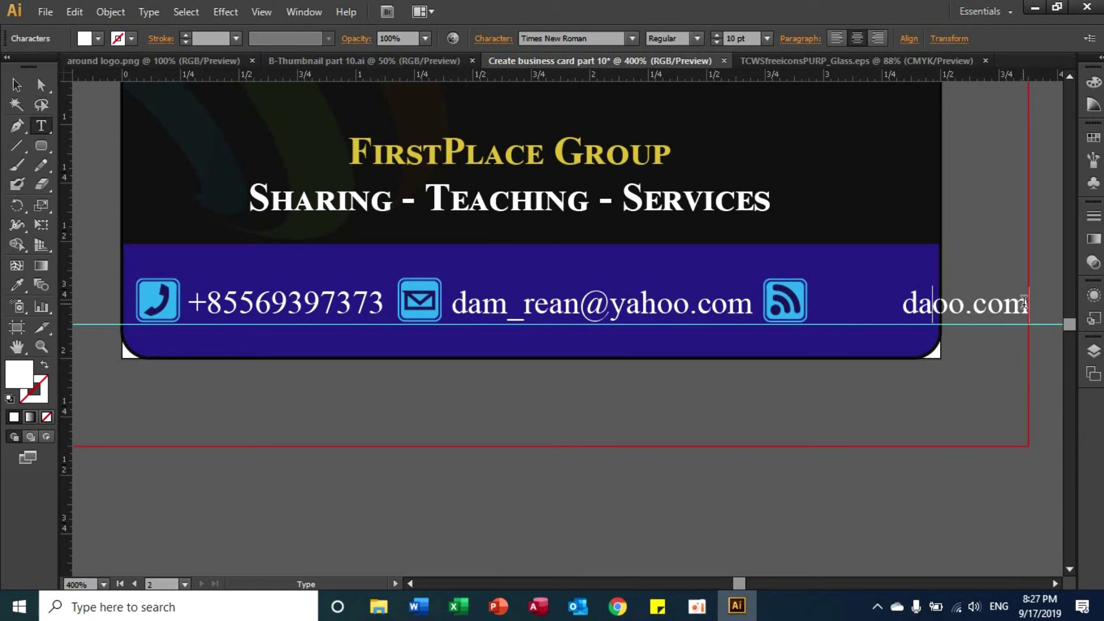
pyautogui.press('Delete')
pyautogui.press('Delete')
pyautogui.press('Delete')
pyautogui.press('Delete')
pyautogui.press('Delete')
pyautogui.press('Delete')
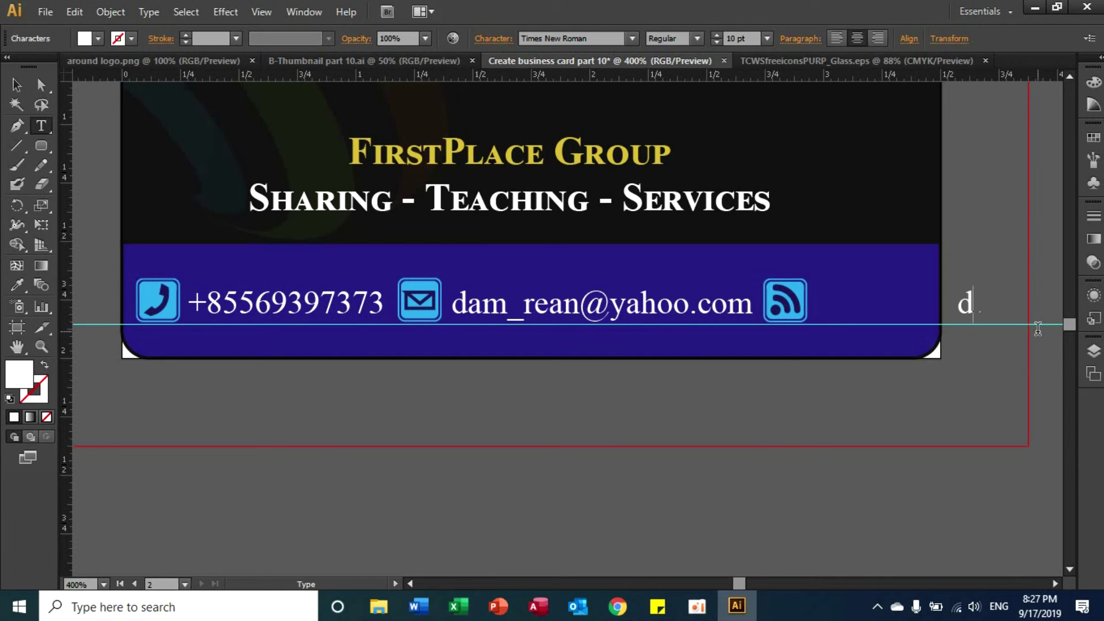
pyautogui.write('am rean')
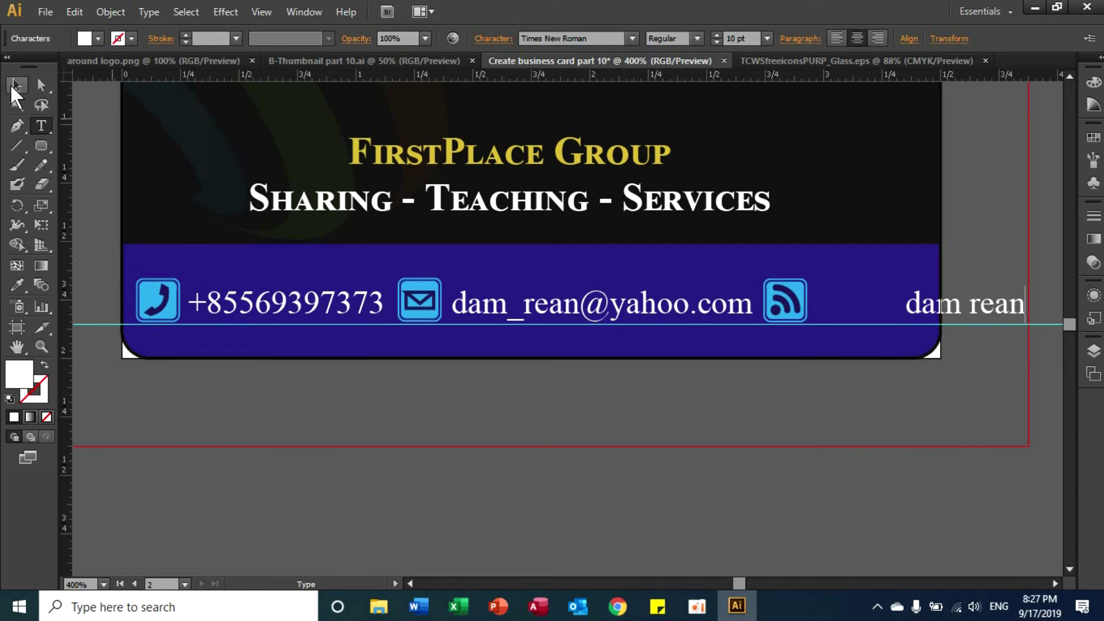
pyautogui.click(16, 85)
pyautogui.press('Left')
pyautogui.press('Left')
pyautogui.press('Left')
pyautogui.press('Left')
pyautogui.press('Left')
pyautogui.press('Left')
pyautogui.press('Left')
pyautogui.press('Left')
pyautogui.press('Left')
pyautogui.press('Left')
pyautogui.press('Left')
pyautogui.press('Left')
pyautogui.press('Left')
pyautogui.press('Left')
pyautogui.press('Left')
pyautogui.press('Left')
pyautogui.press('Left')
pyautogui.press('Left')
pyautogui.press('Left')
pyautogui.press('Left')
pyautogui.press('Left')
pyautogui.press('Left')
pyautogui.press('Left')
pyautogui.press('Left')
pyautogui.press('Left')
pyautogui.press('Left')
pyautogui.press('Left')
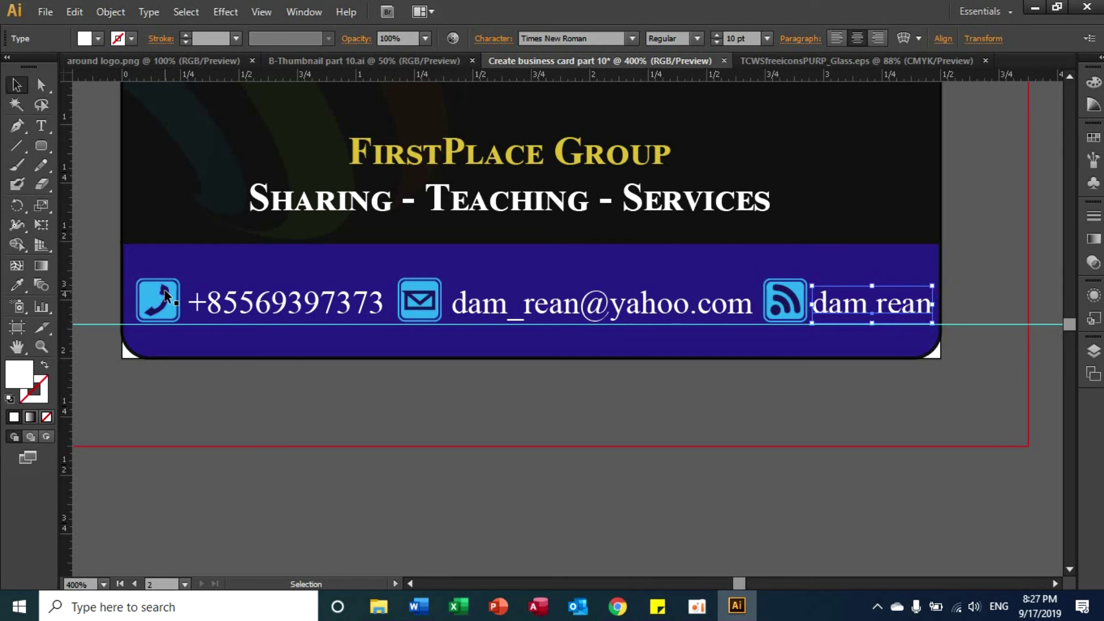
# Arrow-nudge phone number, envelope, e-mail and name left and the RSS icon right for even spacing
pyautogui.click(255, 305)
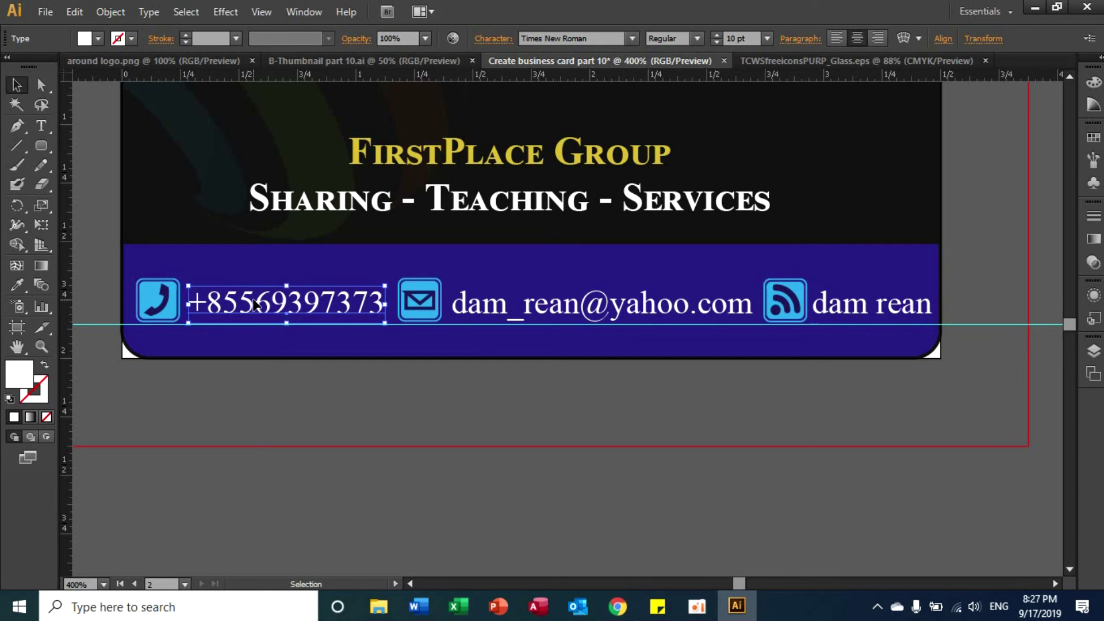
pyautogui.press('Left')
pyautogui.press('Left')
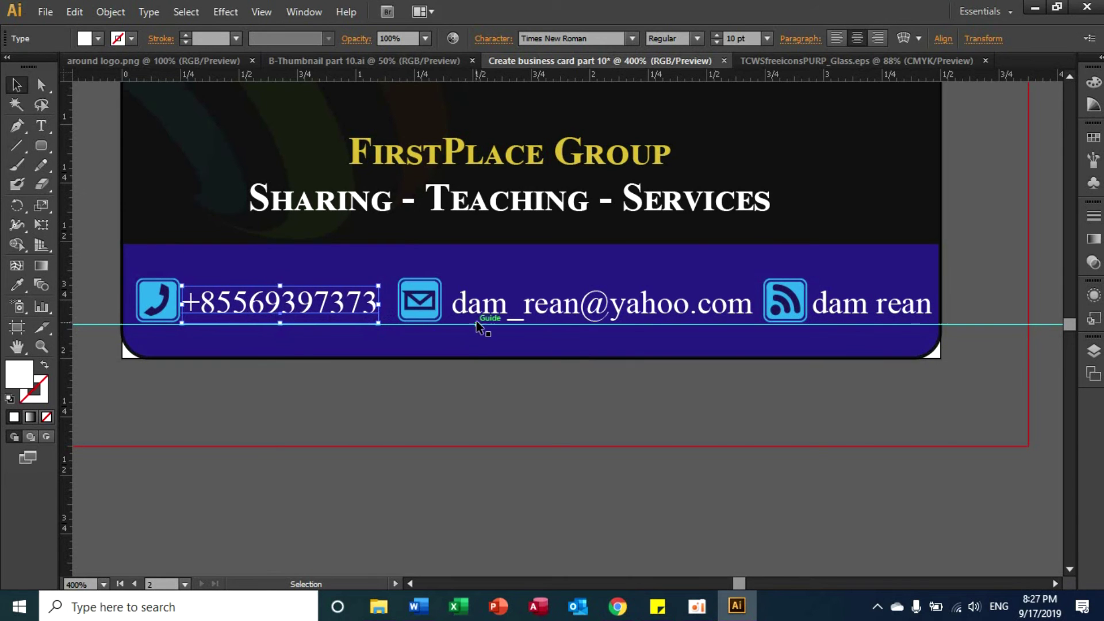
pyautogui.click(409, 301)
pyautogui.press('Left')
pyautogui.press('Left')
pyautogui.press('Left')
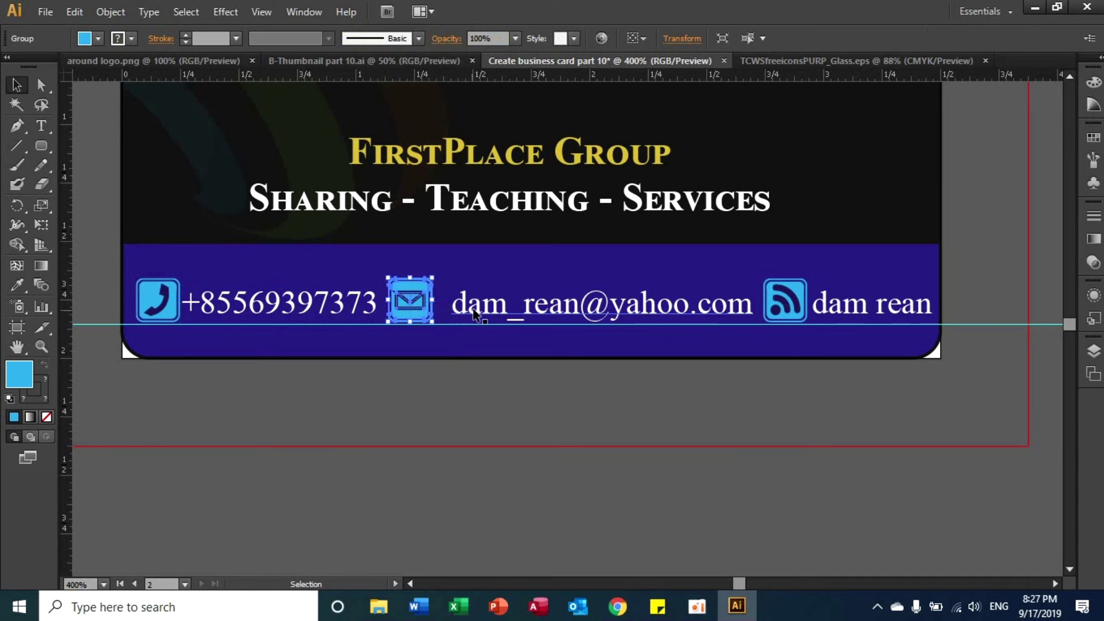
pyautogui.click(480, 316)
pyautogui.press('Left')
pyautogui.press('Left')
pyautogui.press('Left')
pyautogui.press('Left')
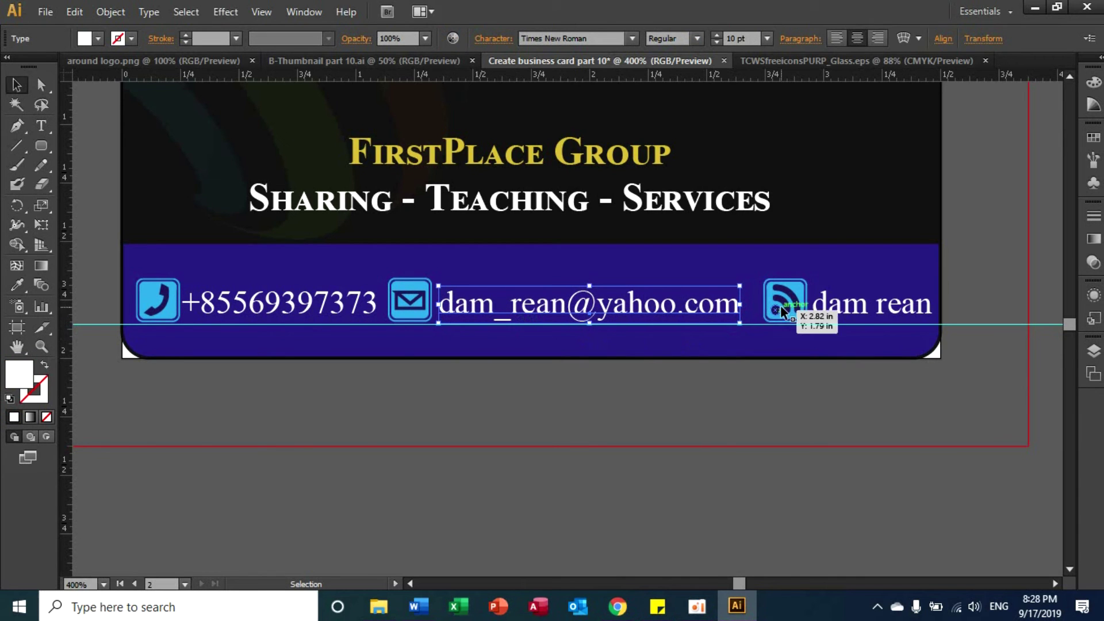
pyautogui.click(781, 305)
pyautogui.press('Left')
pyautogui.press('Left')
pyautogui.press('Left')
pyautogui.press('Left')
pyautogui.press('Left')
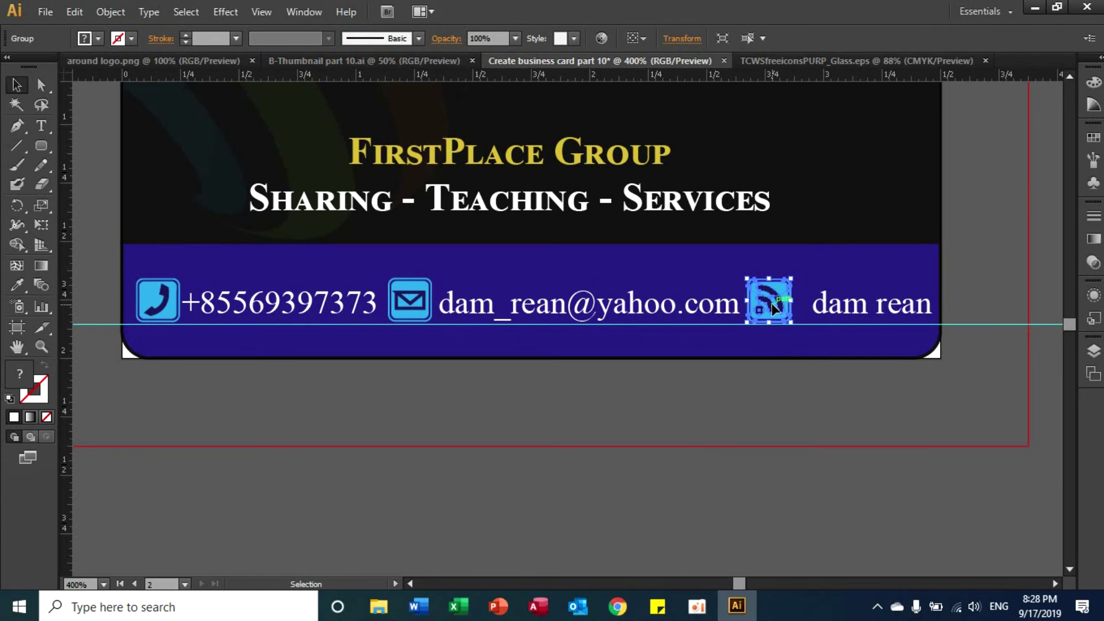
pyautogui.press('Right')
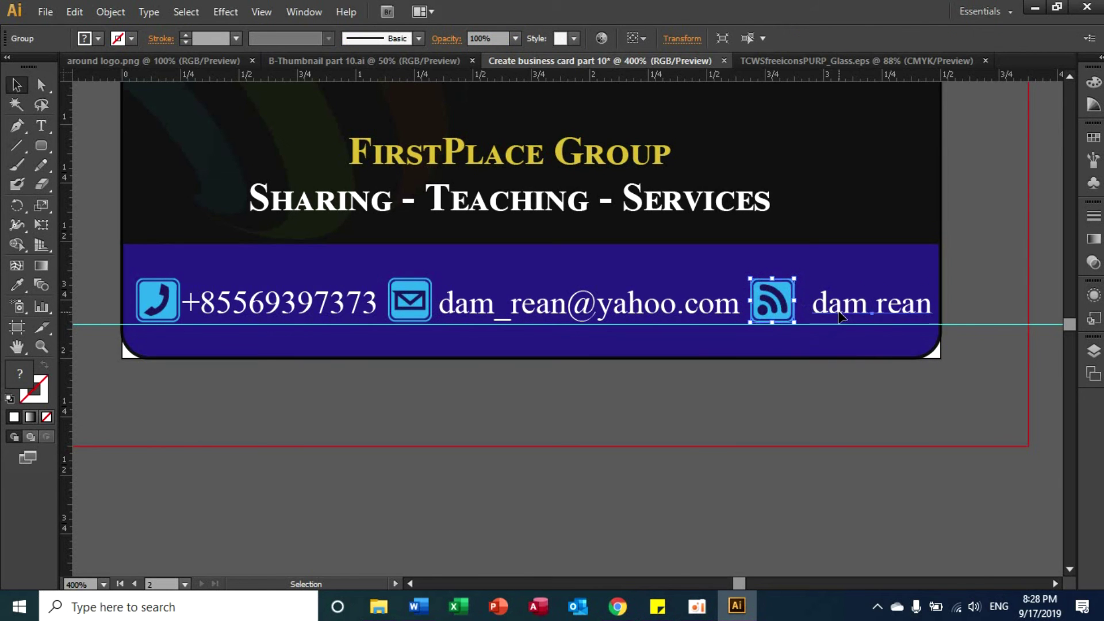
pyautogui.click(839, 316)
pyautogui.press('Left')
pyautogui.press('Left')
pyautogui.press('Left')
pyautogui.press('Left')
pyautogui.click(894, 413)
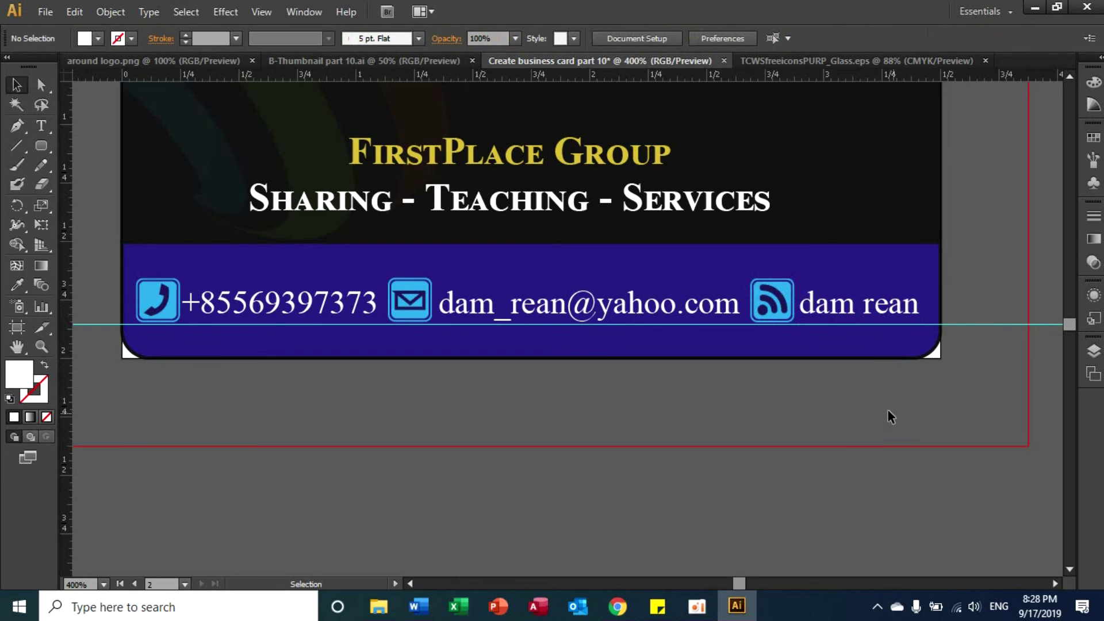
# Zoom out to show both cards and delete the horizontal guide crossing them
pyautogui.hotkey('ctrl', '-')
pyautogui.hotkey('ctrl', '-')
pyautogui.hotkey('ctrl', '-')
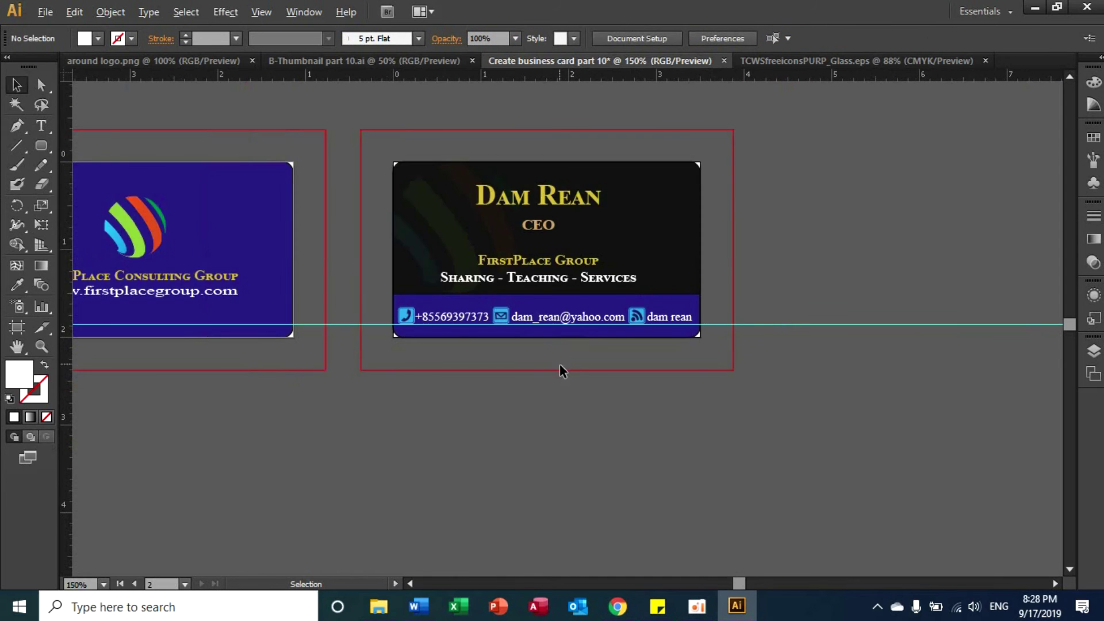
pyautogui.hotkey('ctrl', '-')
pyautogui.hotkey('ctrl', '-')
pyautogui.hotkey('ctrl', '-')
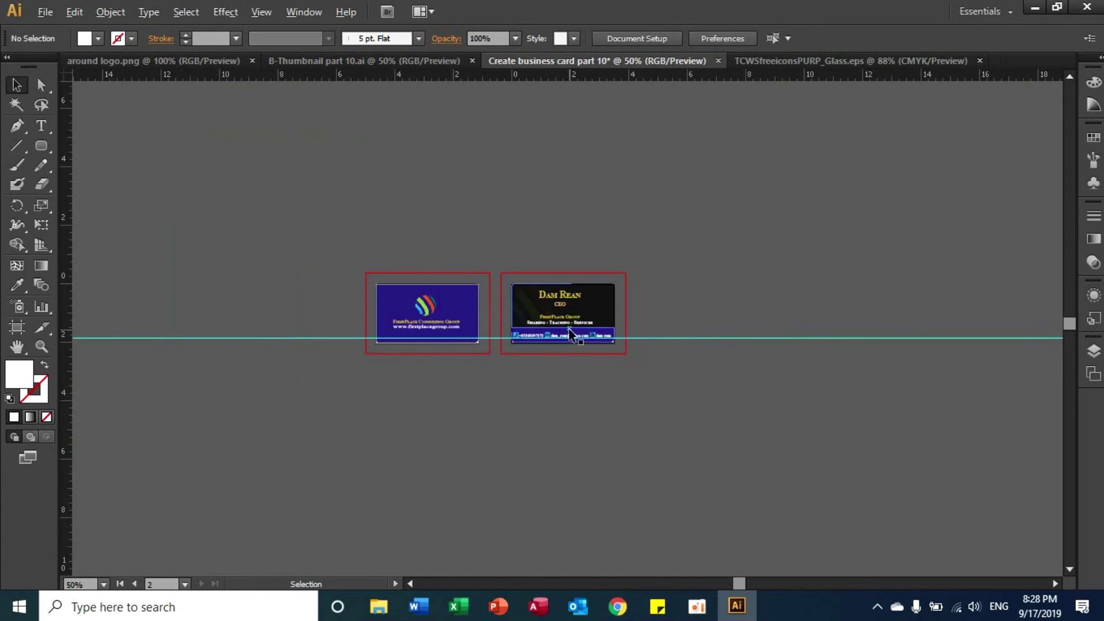
pyautogui.hotkey('ctrl', '+')
pyautogui.hotkey('ctrl', '+')
pyautogui.hotkey('ctrl', '+')
pyautogui.hotkey('ctrl', '+')
pyautogui.hotkey('ctrl', '-')
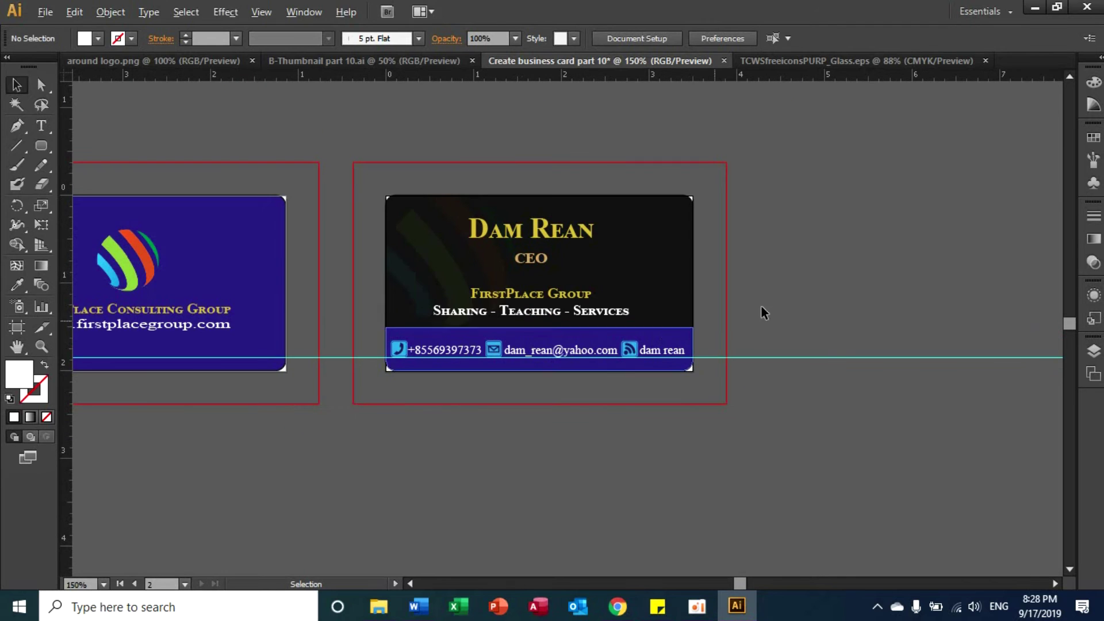
pyautogui.click(847, 357)
pyautogui.press('Delete')
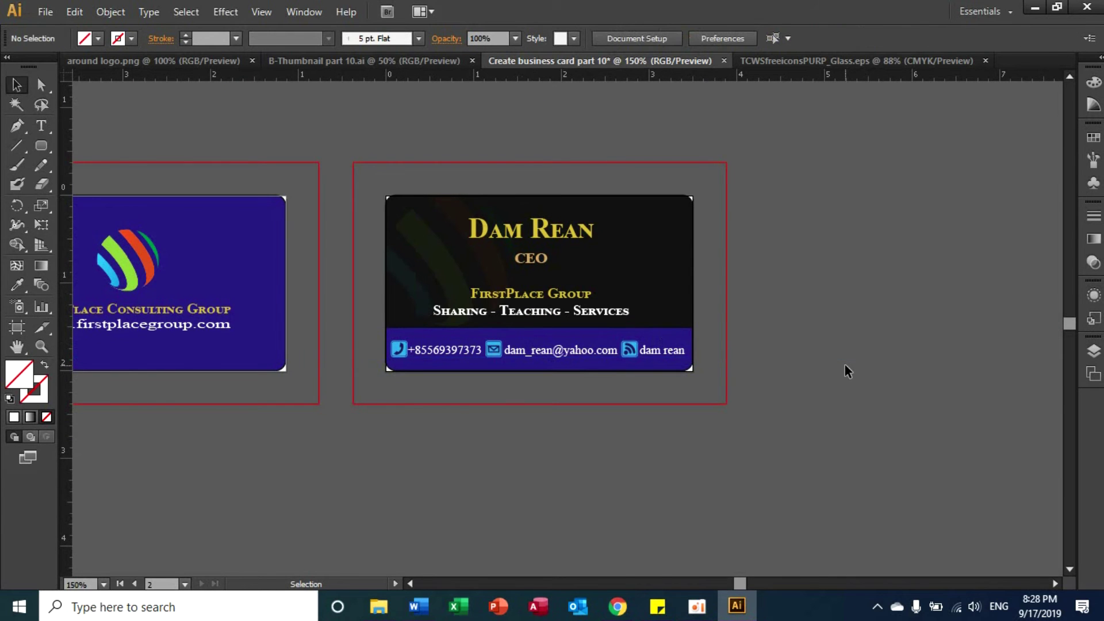
# Adjust the zoom so the front and back cards both show in full
pyautogui.scroll(-1, 816, 346)
pyautogui.scroll(-1, 822, 347)
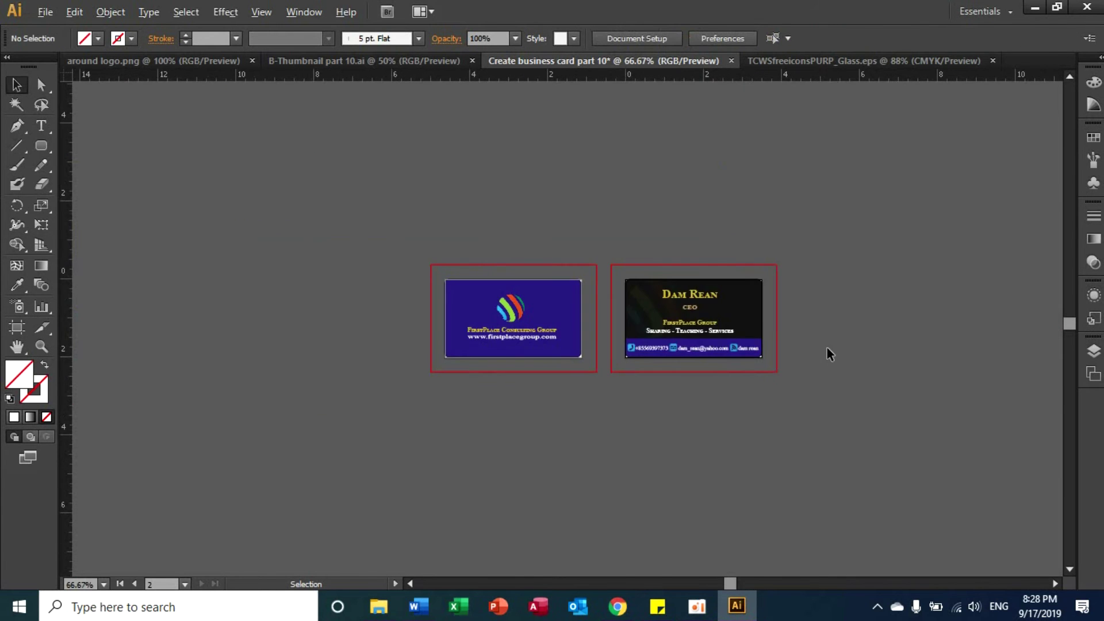
pyautogui.scroll(1, 754, 351)
pyautogui.scroll(1, 754, 351)
pyautogui.scroll(-2, 753, 351)
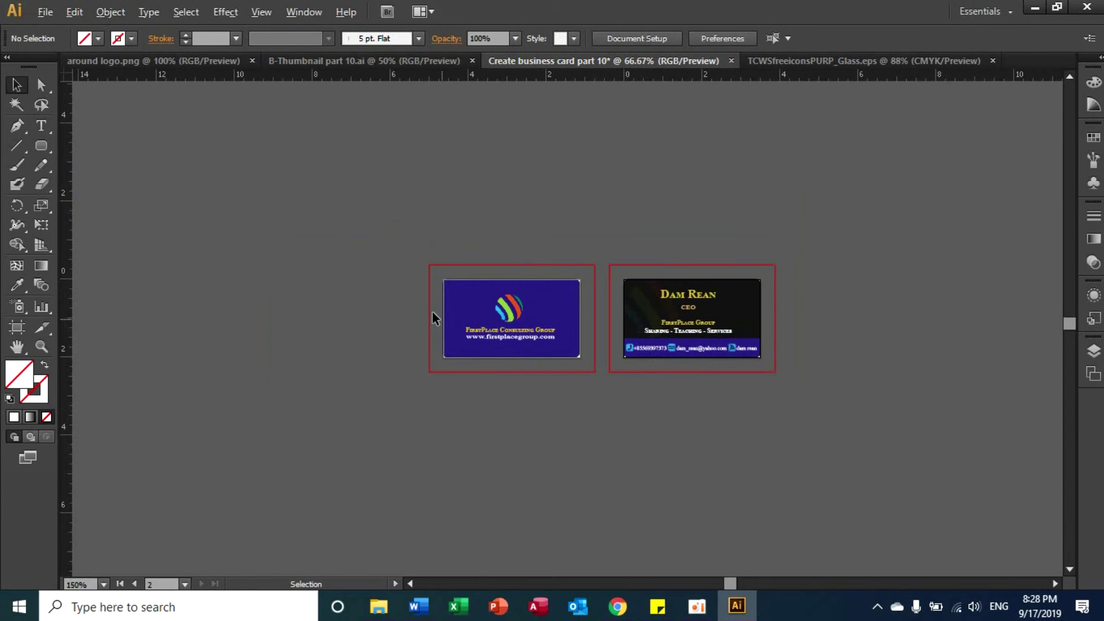
pyautogui.scroll(1, 695, 364)
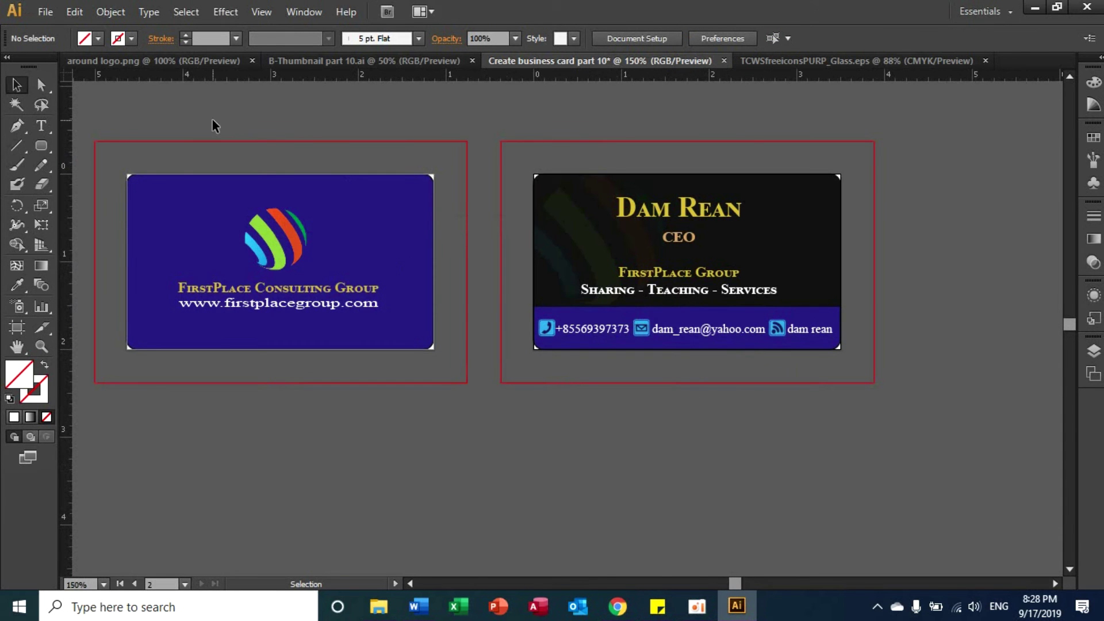
pyautogui.click(45, 12)
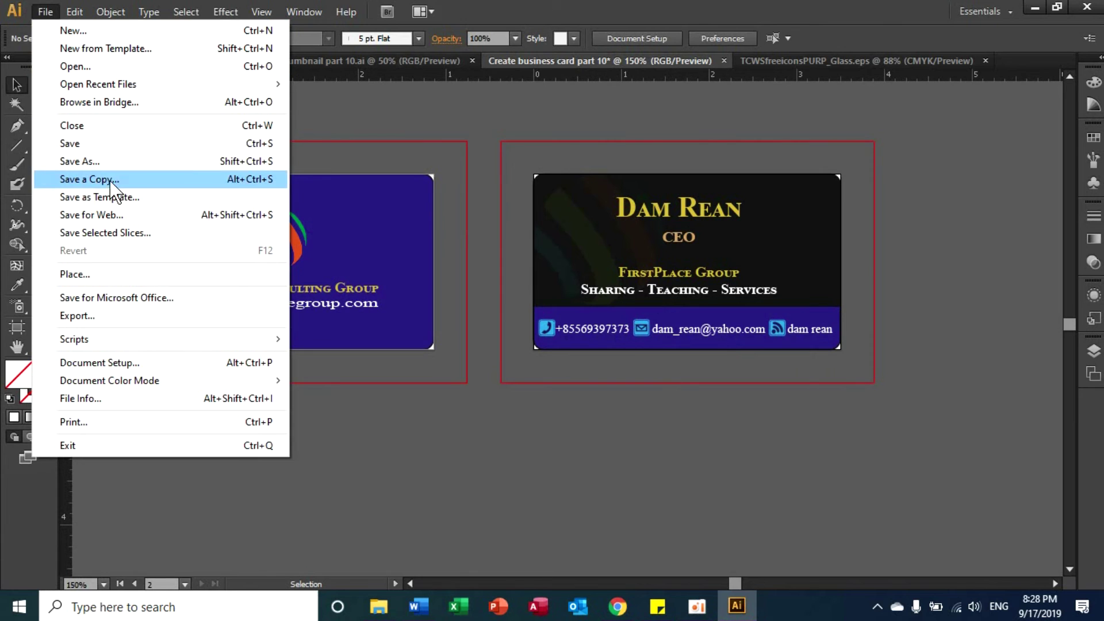
pyautogui.click(92, 143)
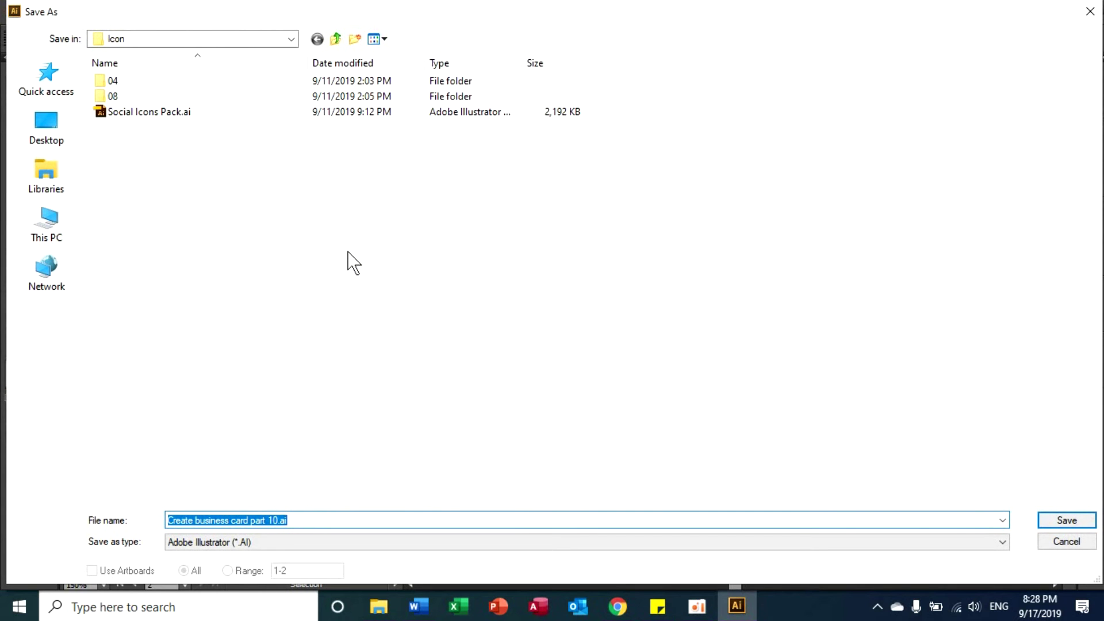
pyautogui.click(75, 233)
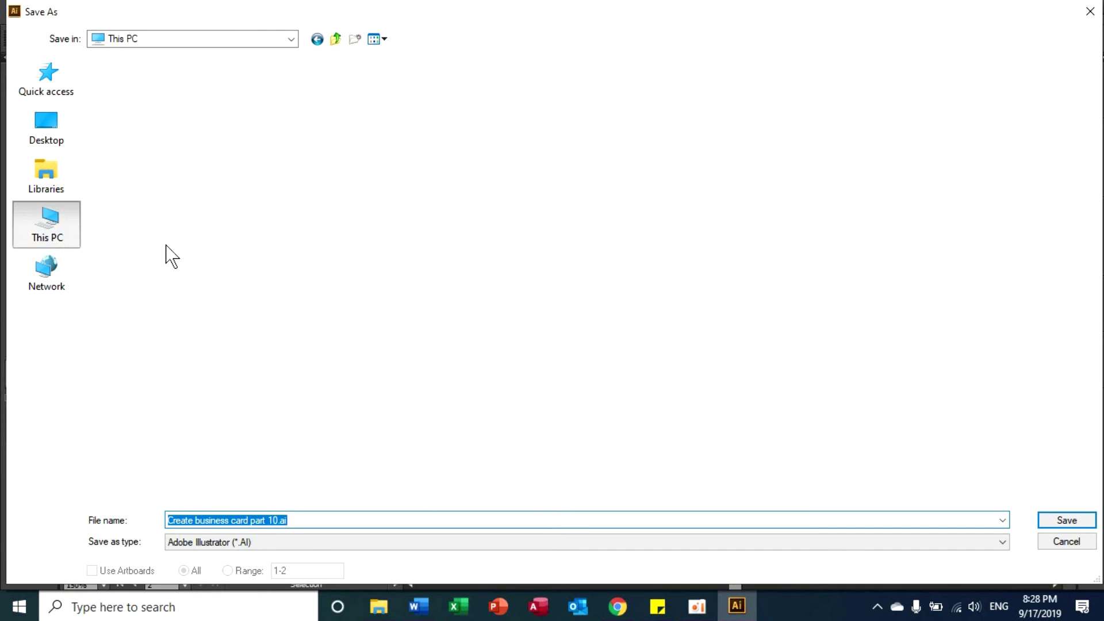
pyautogui.doubleClick(368, 226)
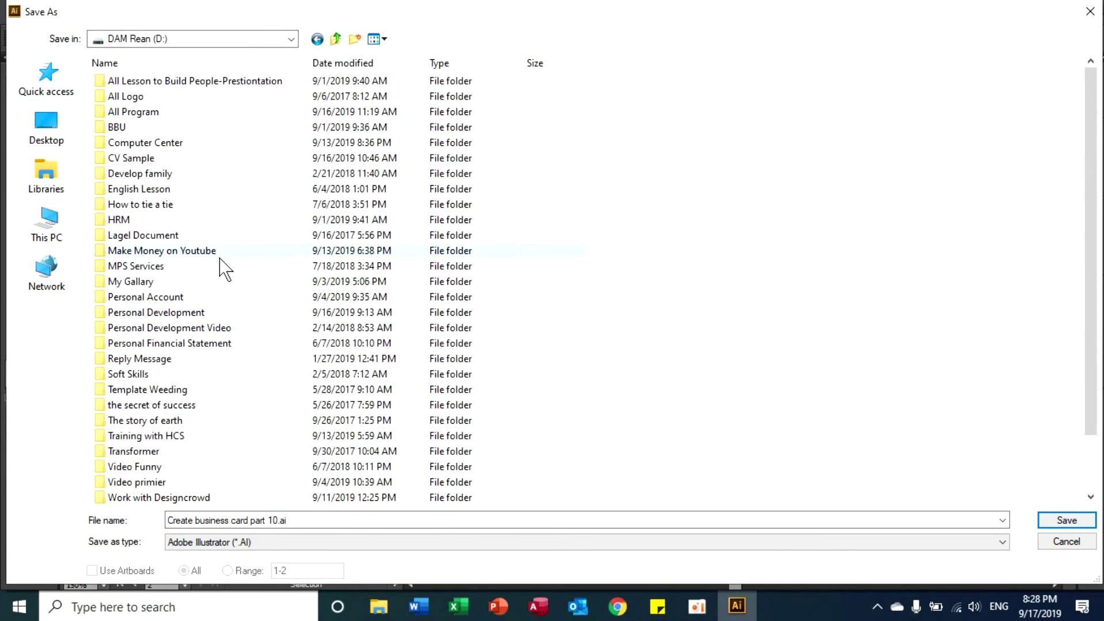
pyautogui.doubleClick(176, 255)
pyautogui.click(154, 174)
pyautogui.doubleClick(154, 175)
pyautogui.doubleClick(172, 112)
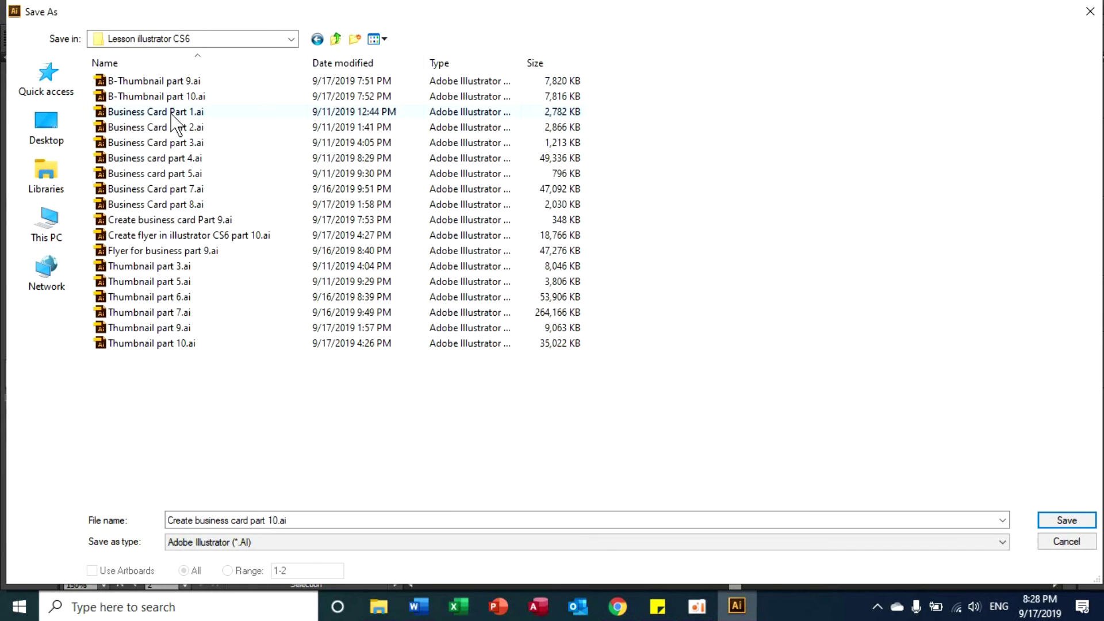
pyautogui.click(180, 236)
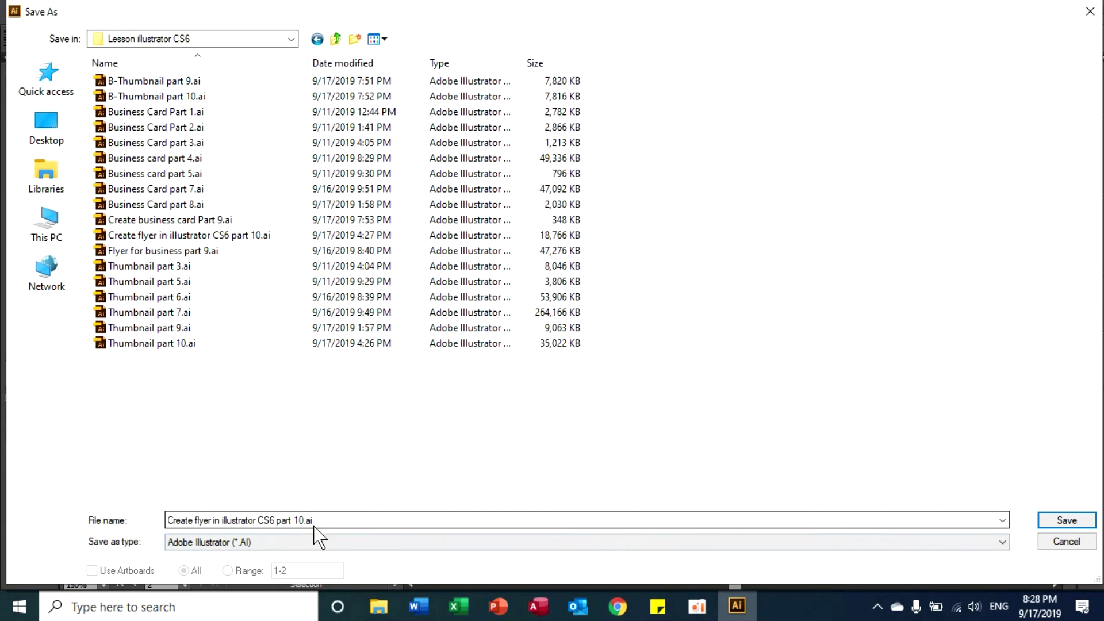
pyautogui.click(1075, 522)
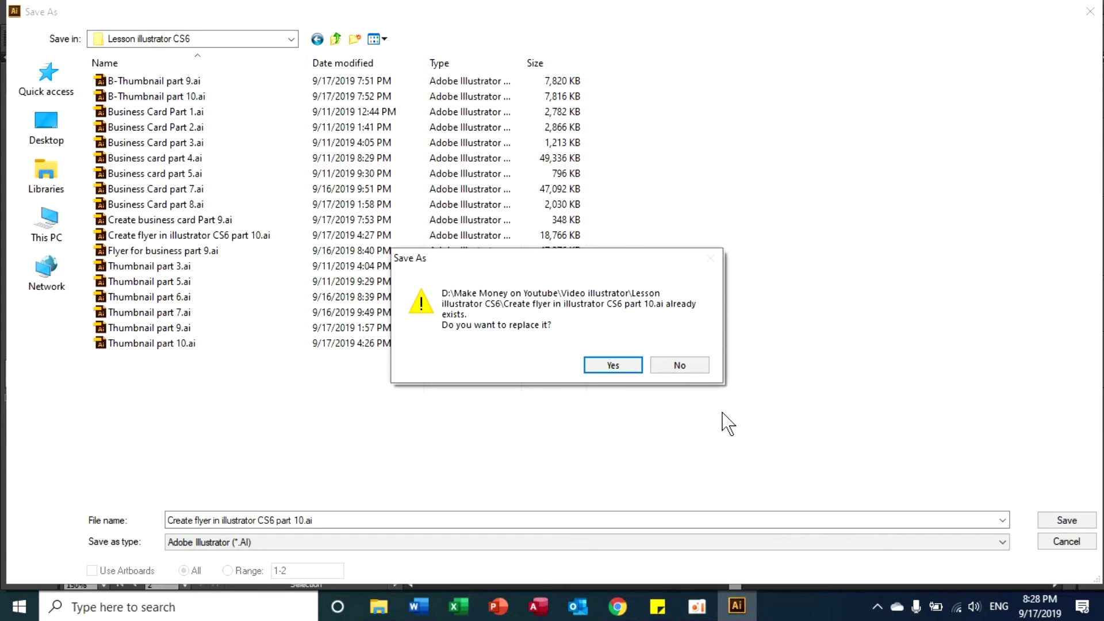
pyautogui.click(685, 367)
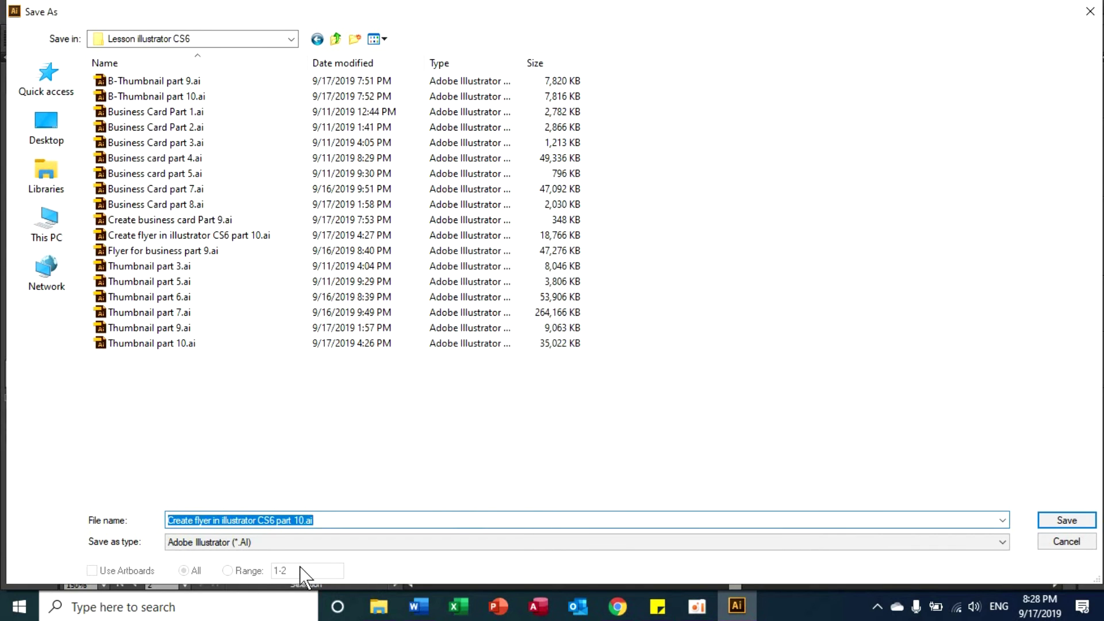
pyautogui.click(252, 521)
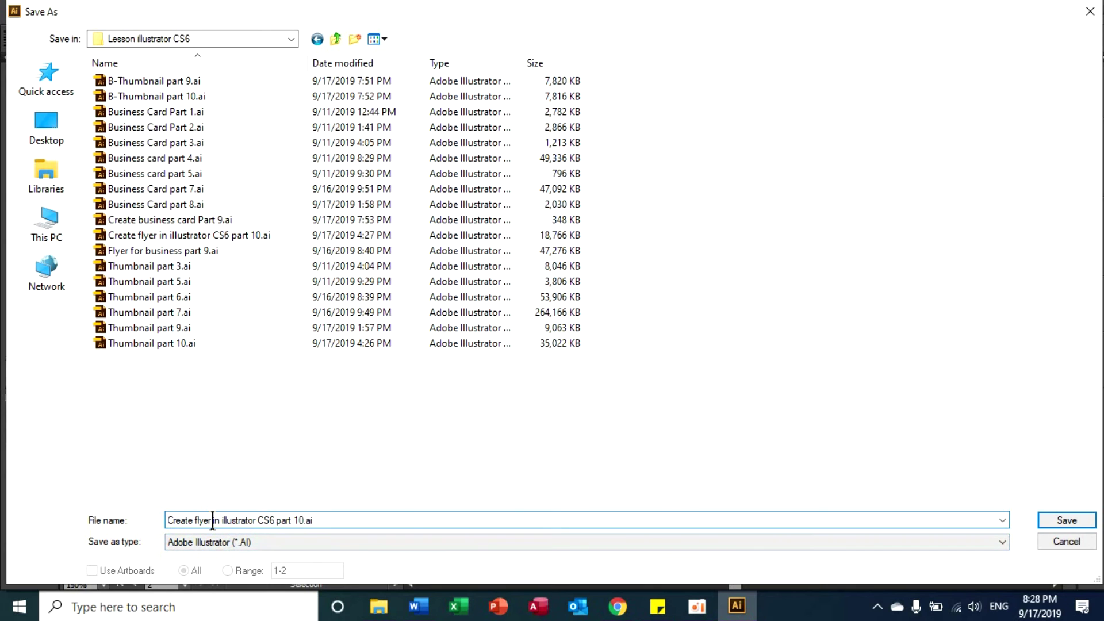
pyautogui.hotkey('ctrl', 'a')
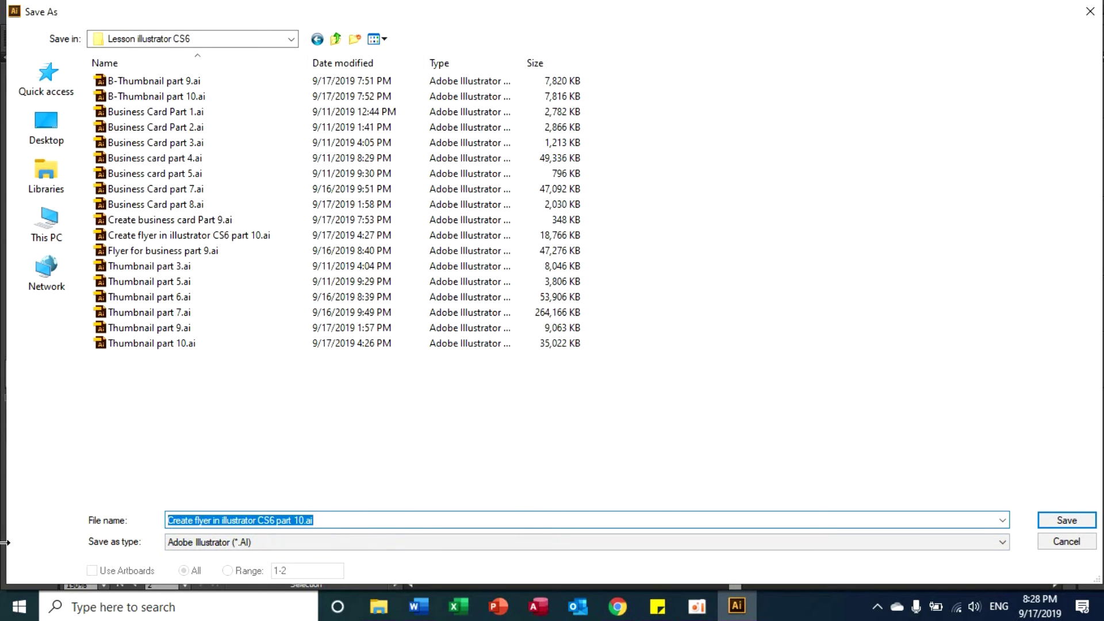
pyautogui.write('Create')
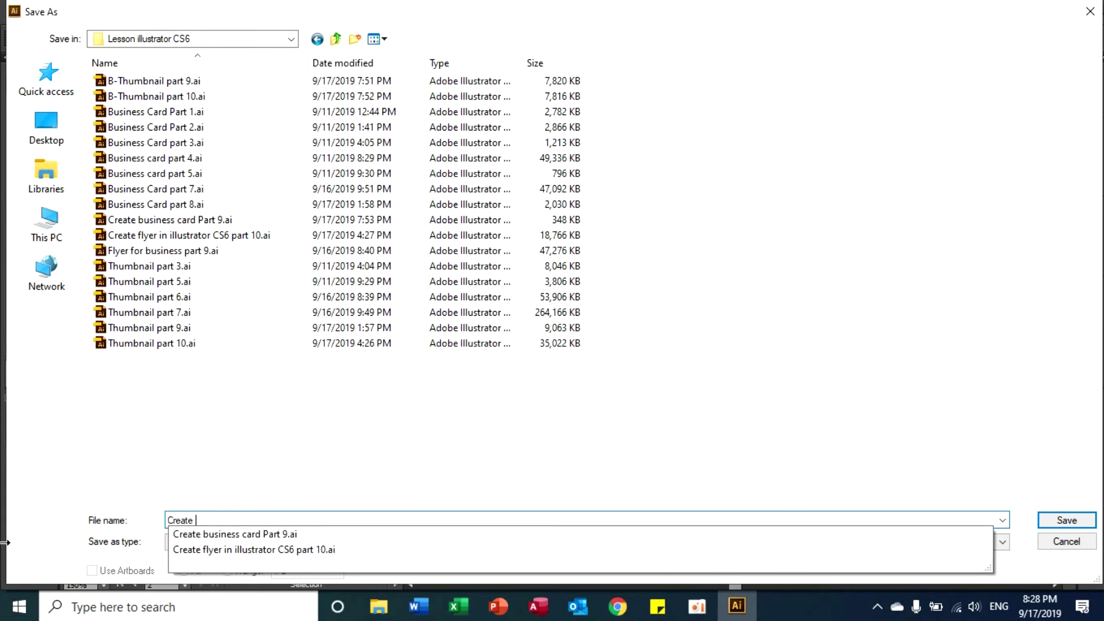
pyautogui.write('business card part 9')
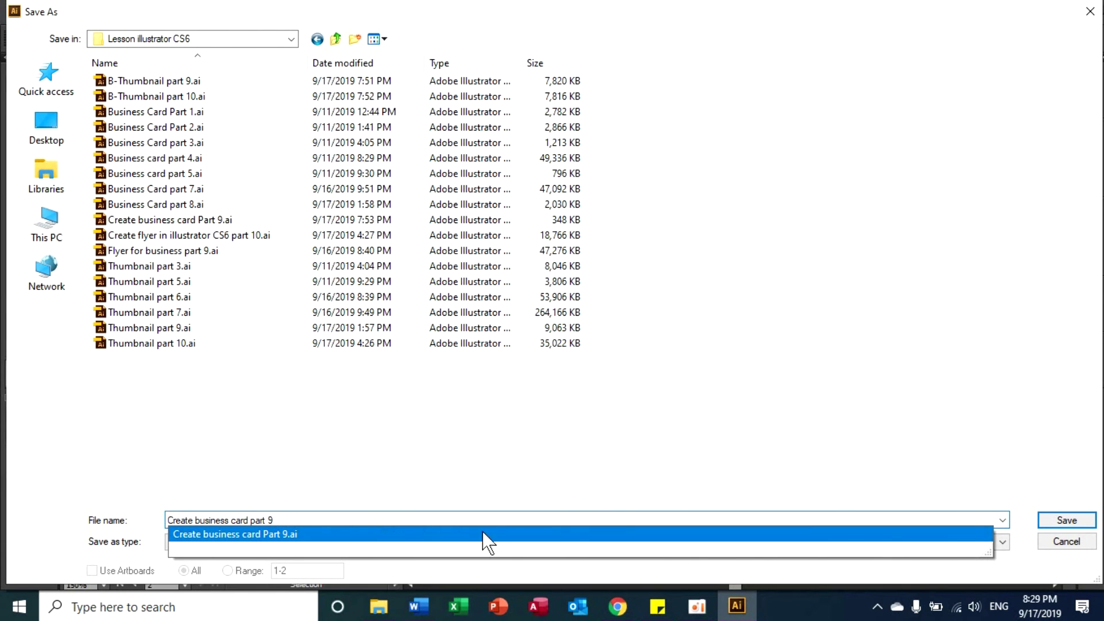
pyautogui.click(1067, 541)
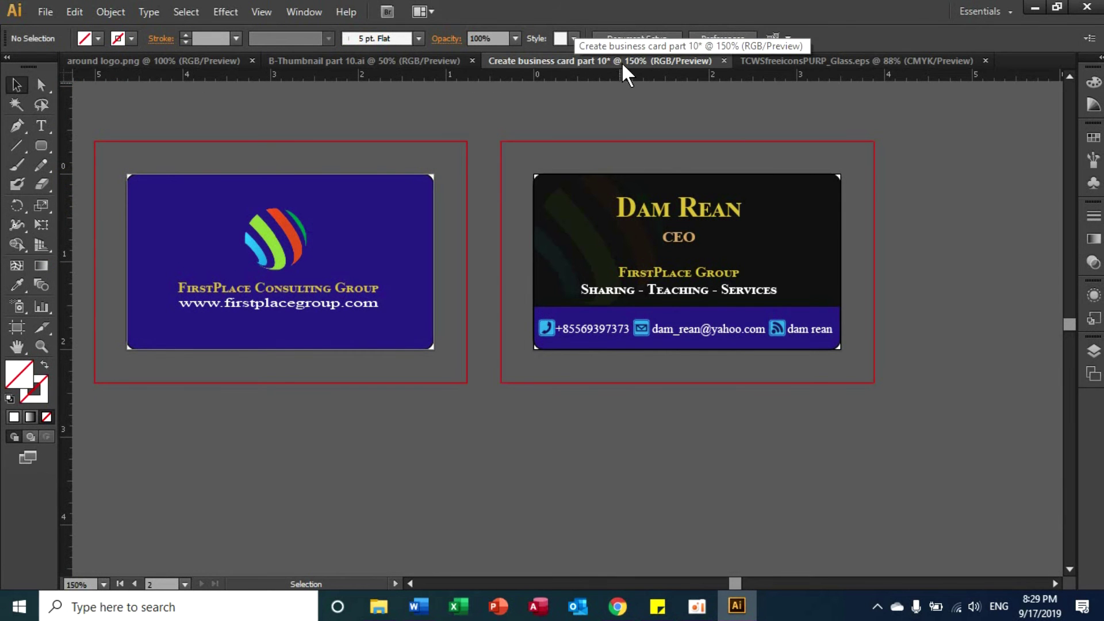
# In Save As, browse to D: > Make Money on Youtube > Video illustrator > Lesson illustrator CS6
pyautogui.click(43, 11)
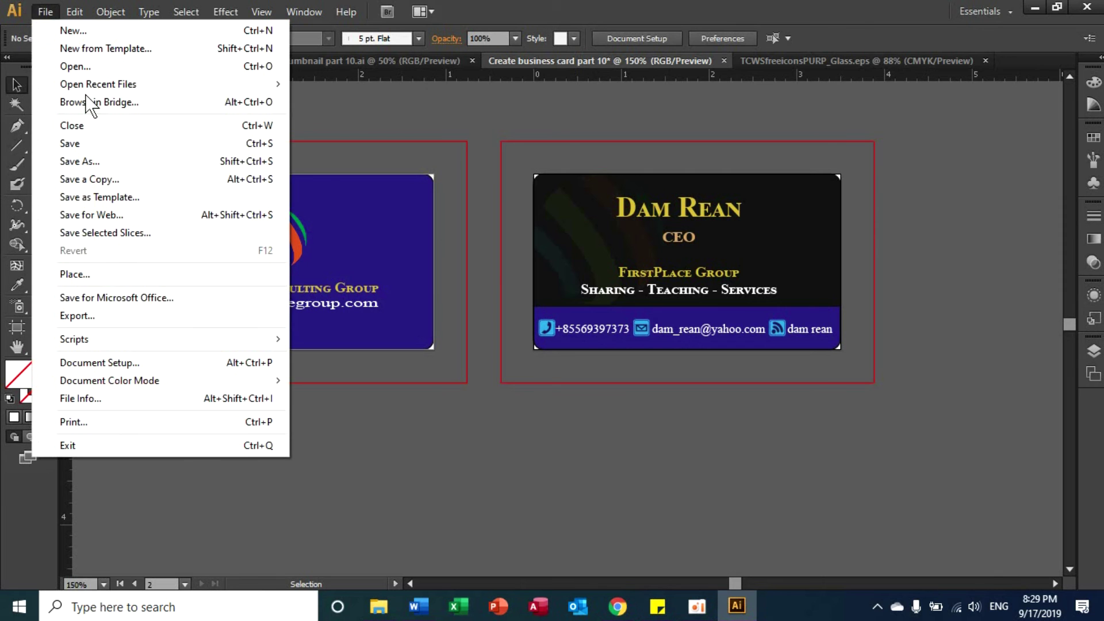
pyautogui.click(77, 144)
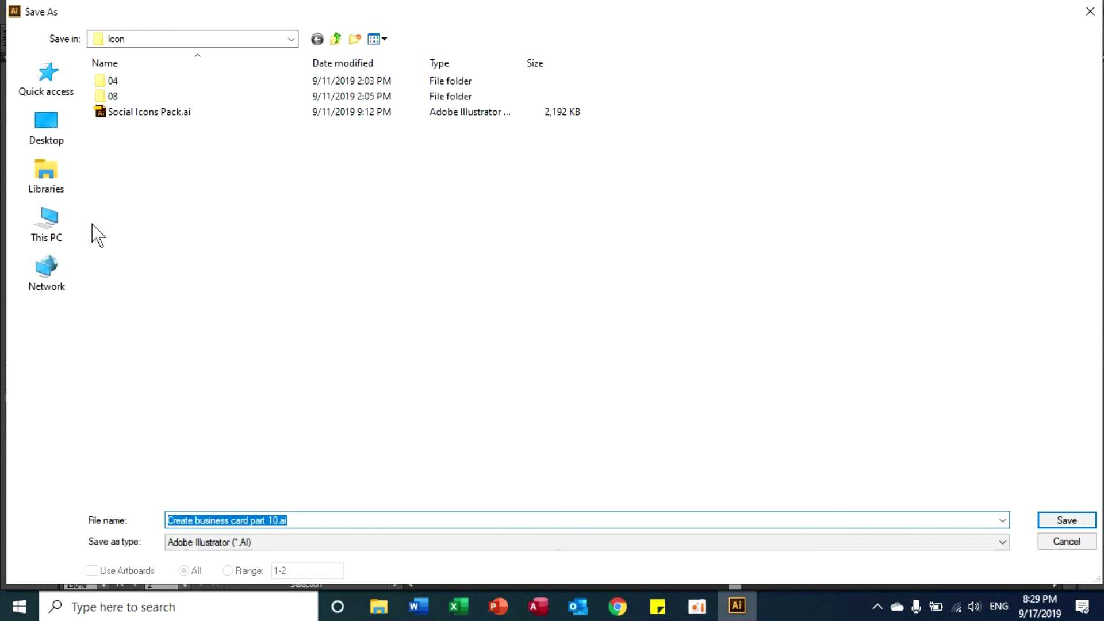
pyautogui.click(65, 247)
pyautogui.doubleClick(352, 227)
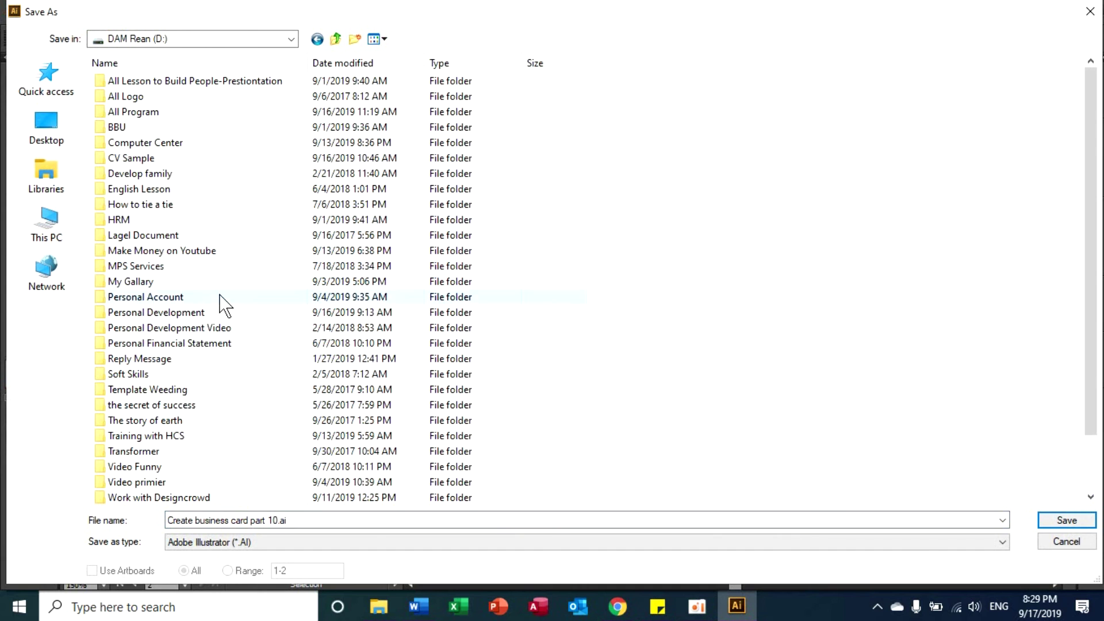
pyautogui.doubleClick(198, 253)
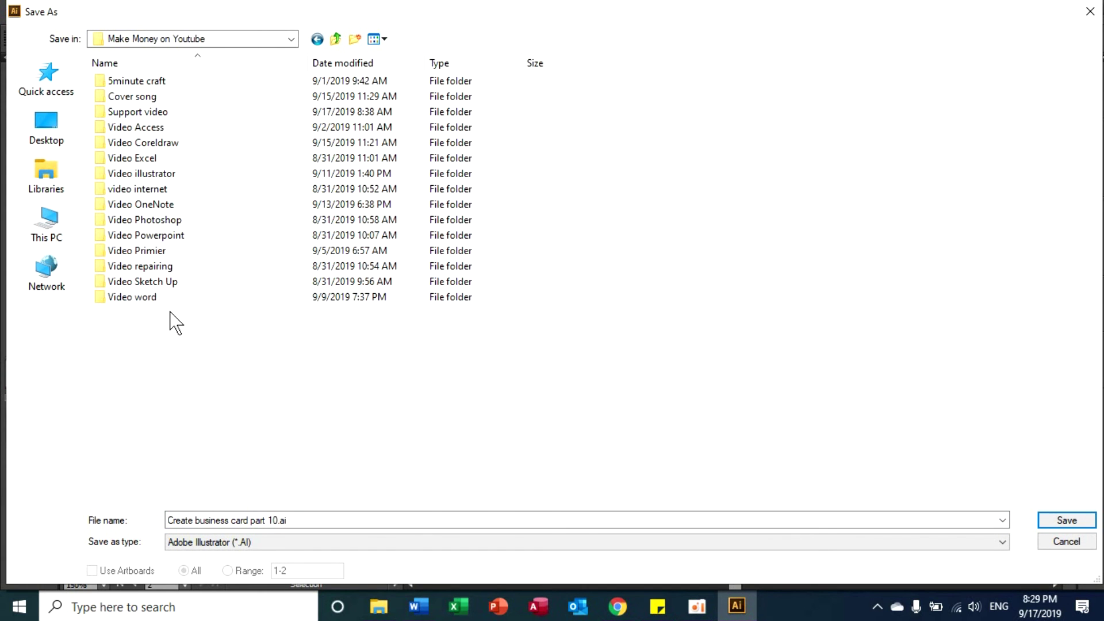
pyautogui.doubleClick(172, 173)
pyautogui.doubleClick(165, 112)
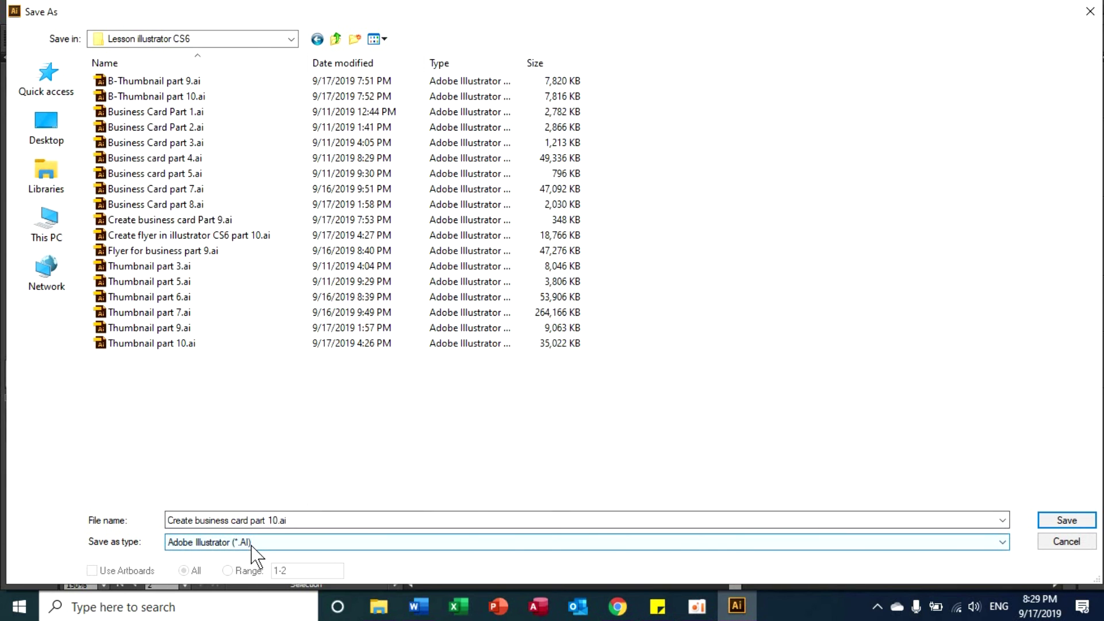
# Save the file as 'B-Create business card part 10.ai'
pyautogui.click(168, 520)
pyautogui.click(171, 518)
pyautogui.click(168, 520)
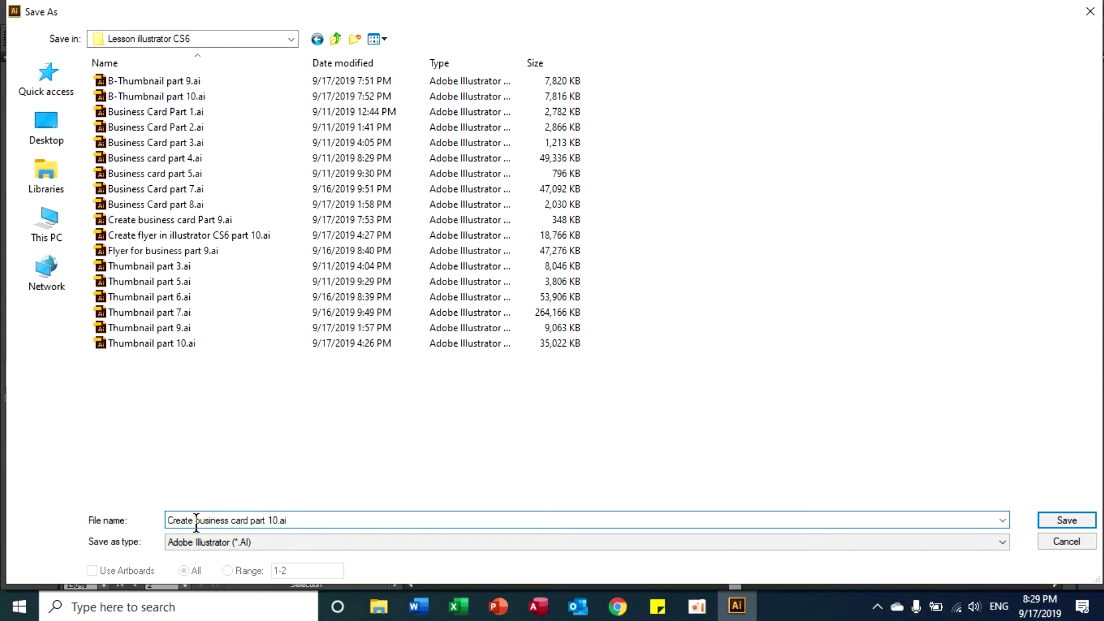
pyautogui.write('B-')
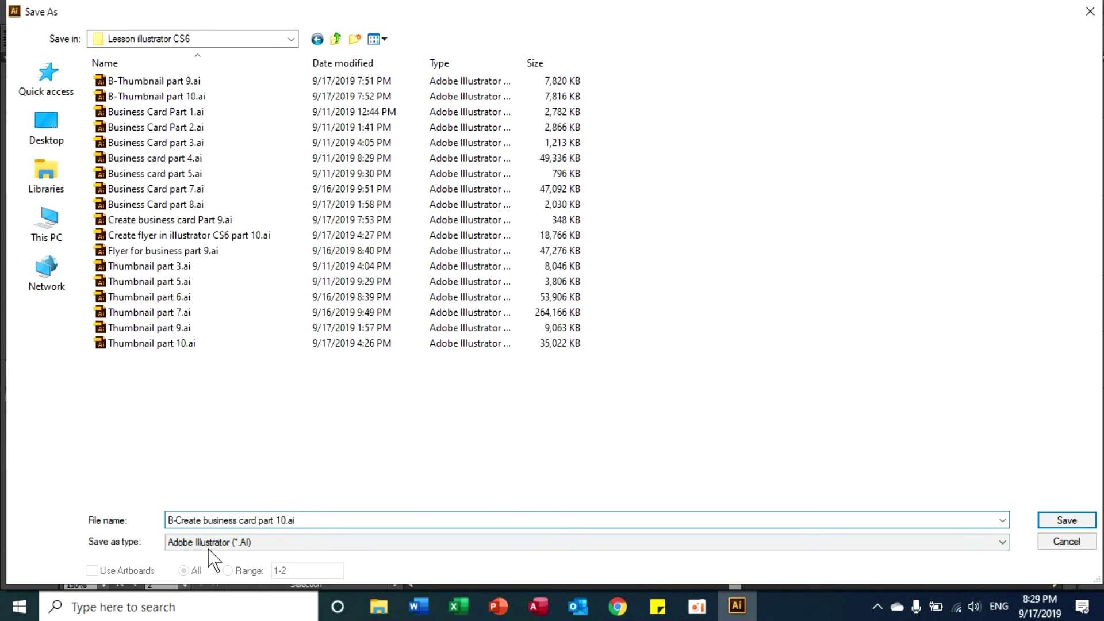
pyautogui.click(1063, 521)
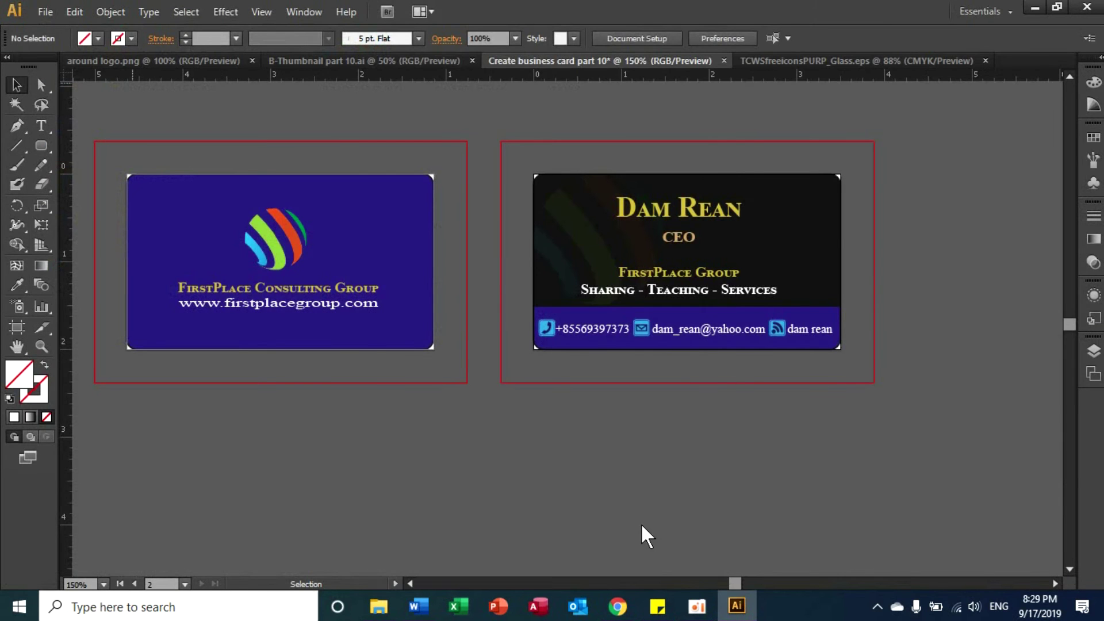
# Confirm the Illustrator save options and return to the B-Thumbnail part 10.ai document
pyautogui.click(617, 529)
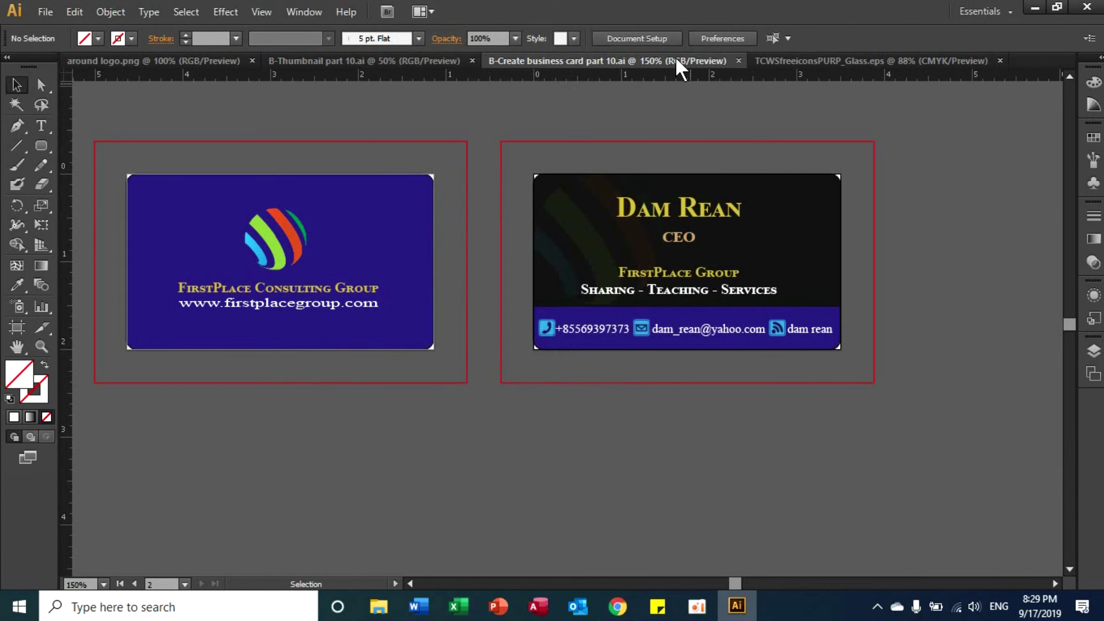
pyautogui.click(847, 62)
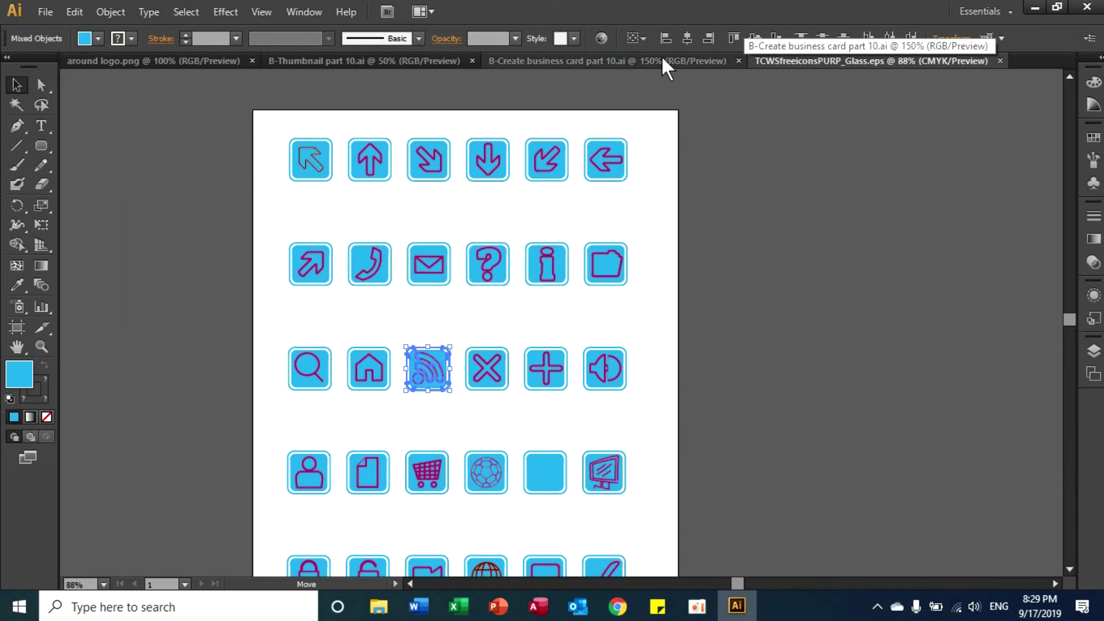
pyautogui.click(662, 59)
pyautogui.click(418, 60)
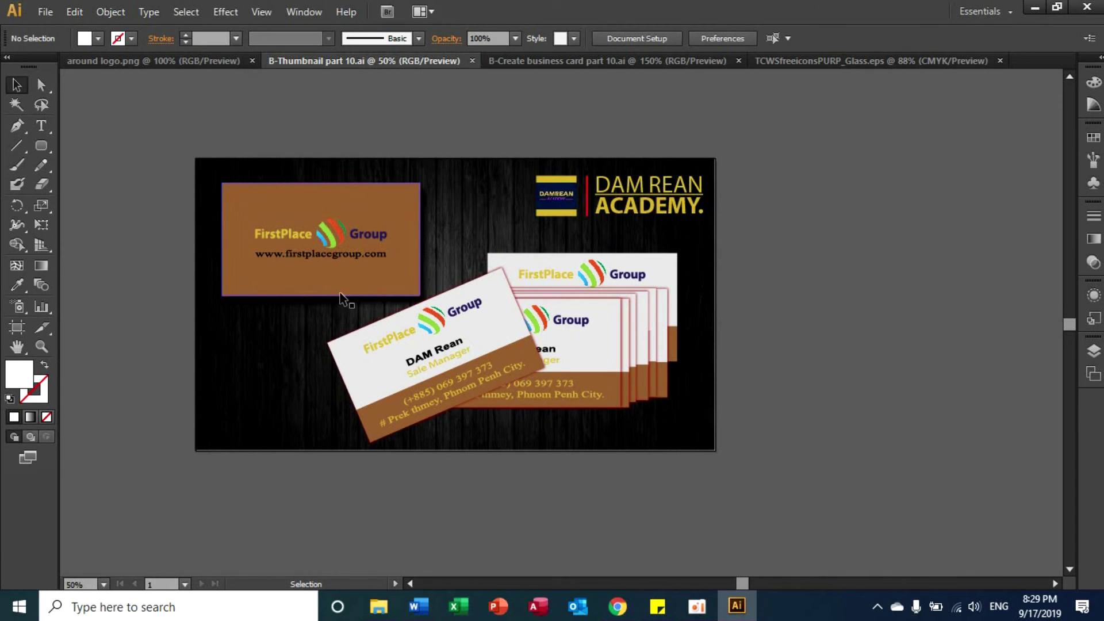
# Select the old brown front card group and move it onto the white card stack
pyautogui.click(465, 224)
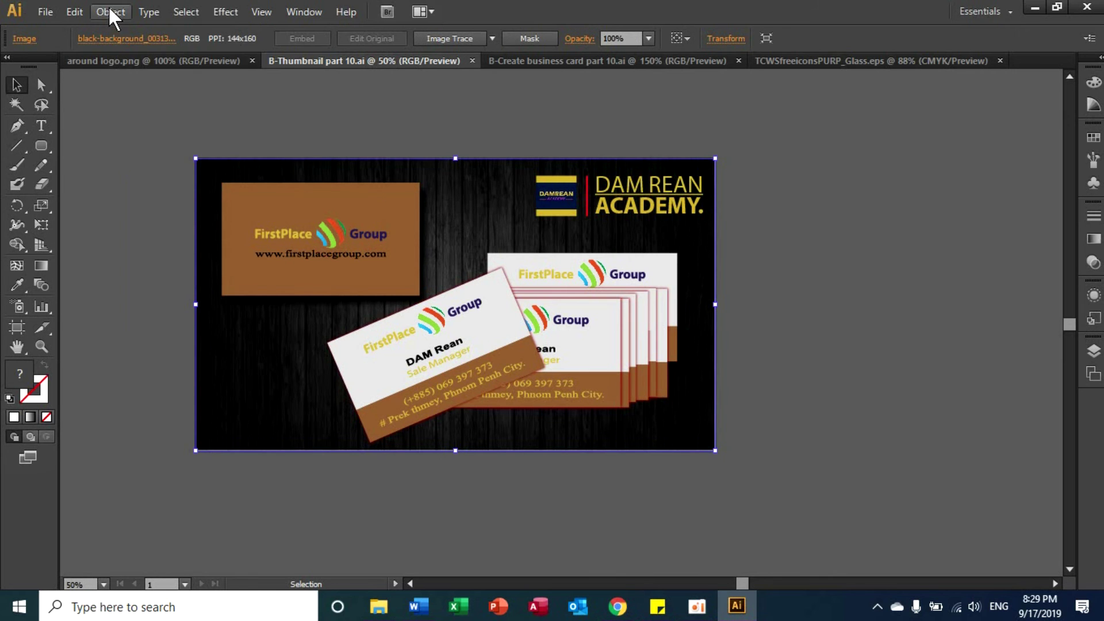
pyautogui.click(109, 11)
pyautogui.keyDown('shift'); pyautogui.click(353, 224); pyautogui.keyUp('shift')
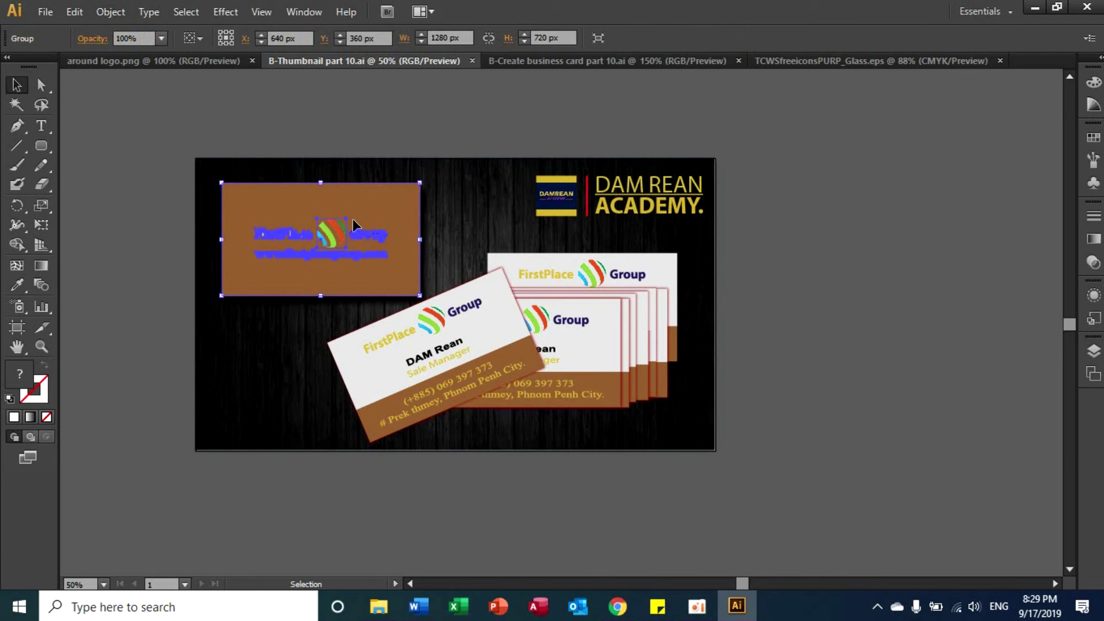
pyautogui.moveTo(354, 224); pyautogui.dragTo(561, 349)
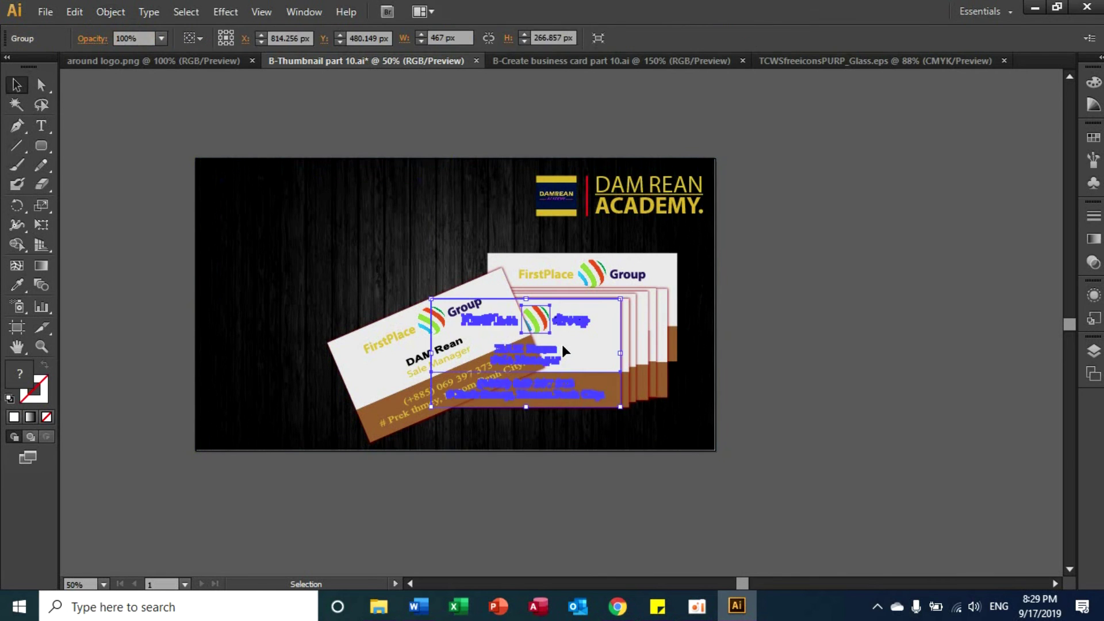
pyautogui.click(603, 333)
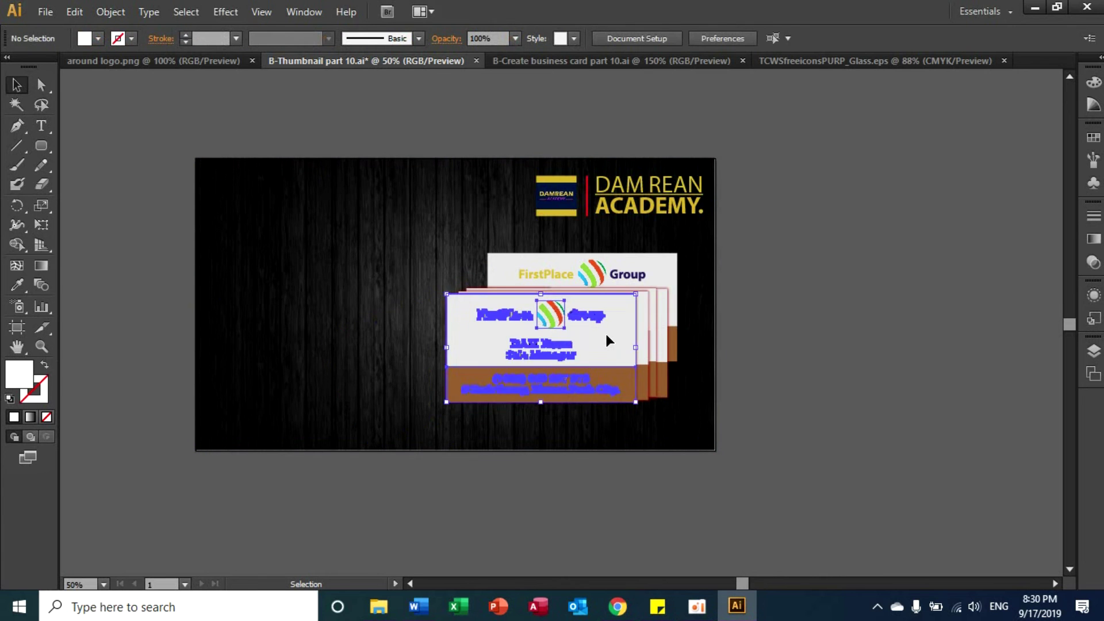
pyautogui.doubleClick(607, 335)
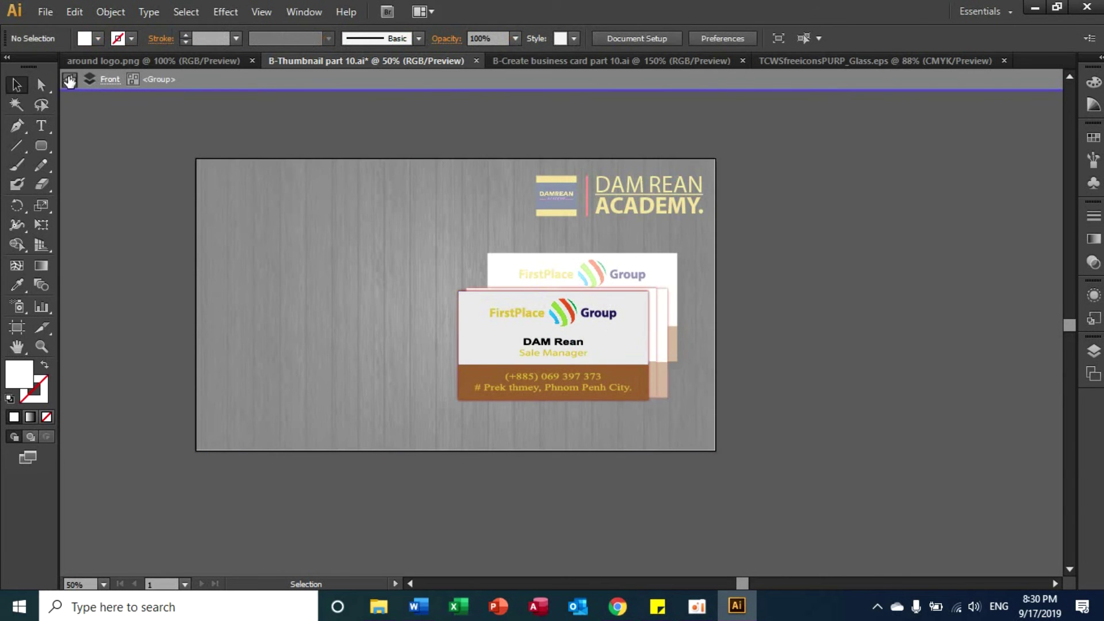
# Remove the white front card and the stacked old back cards from the mockup
pyautogui.click(70, 81)
pyautogui.click(70, 86)
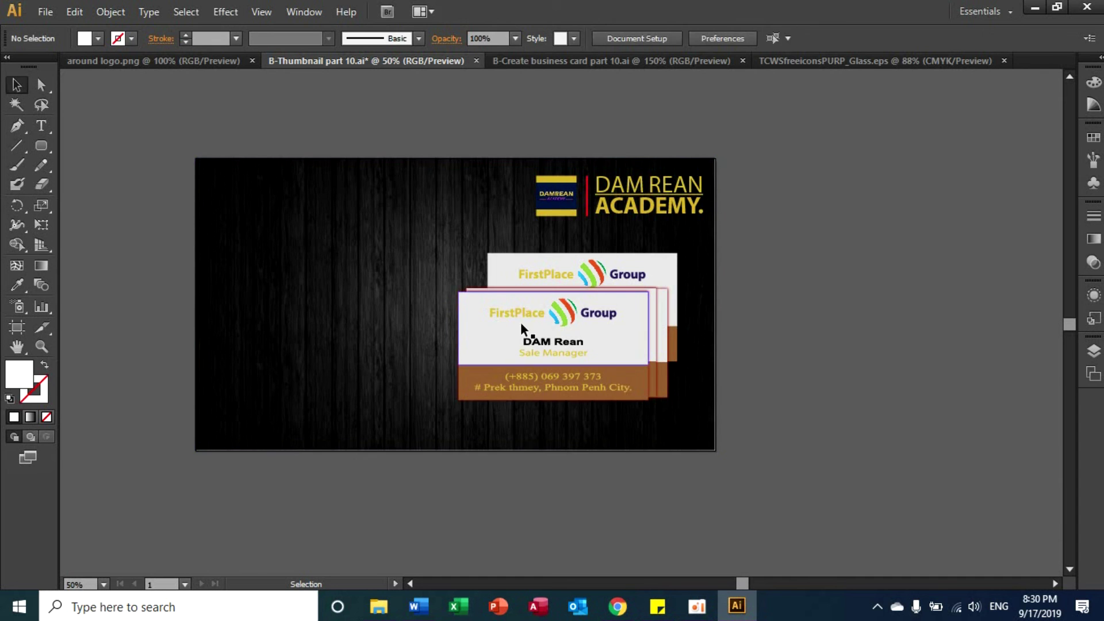
pyautogui.click(520, 322)
pyautogui.moveTo(584, 364); pyautogui.dragTo(593, 360)
pyautogui.hotkey('ctrl', 'z')
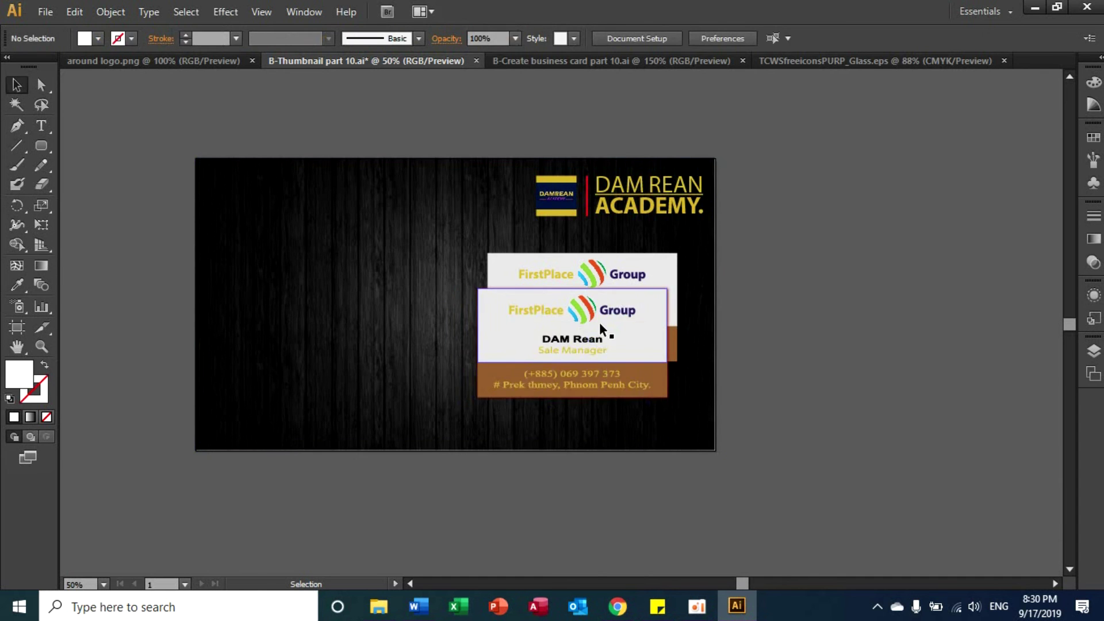
pyautogui.hotkey('ctrl', 'z')
pyautogui.hotkey('ctrl', 'z')
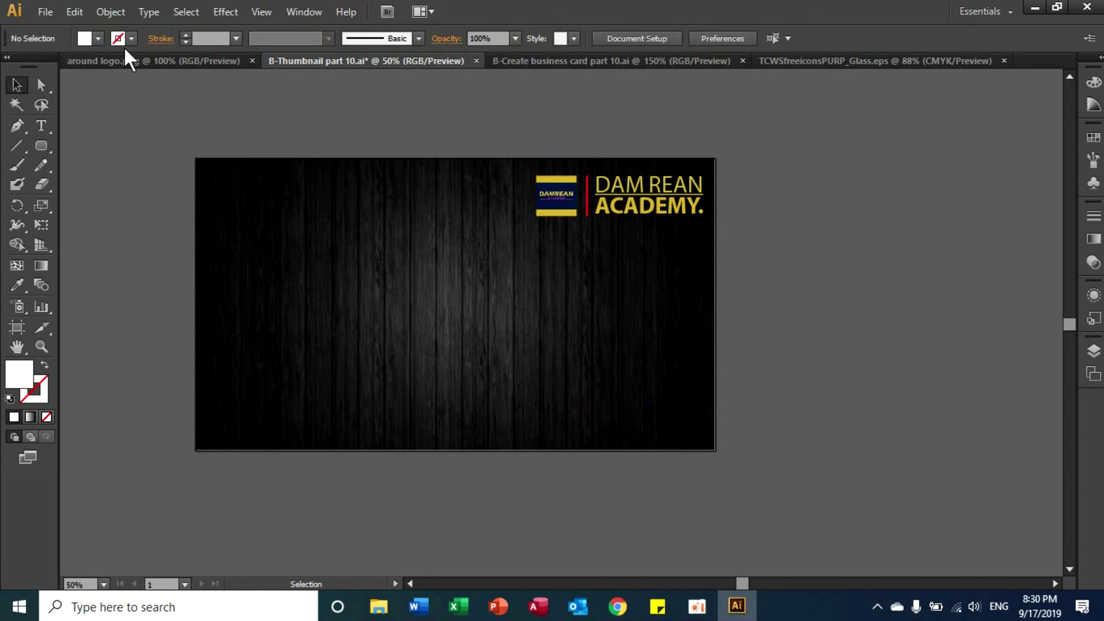
pyautogui.click(122, 60)
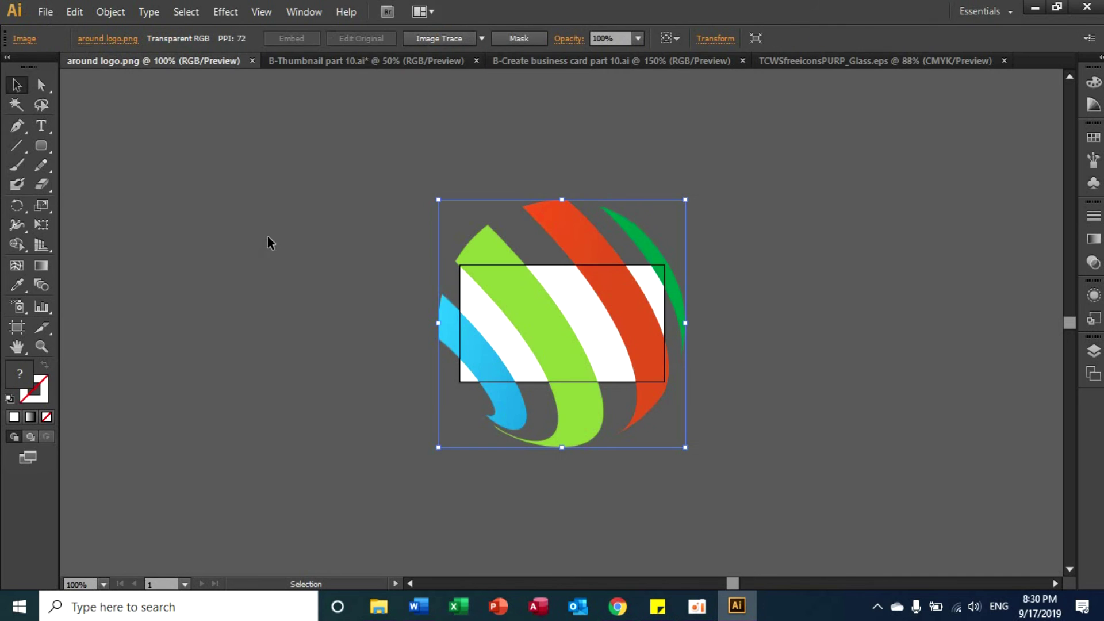
# Carry the navy front card from B-Create business card onto the wood mockup
pyautogui.click(358, 61)
pyautogui.click(557, 60)
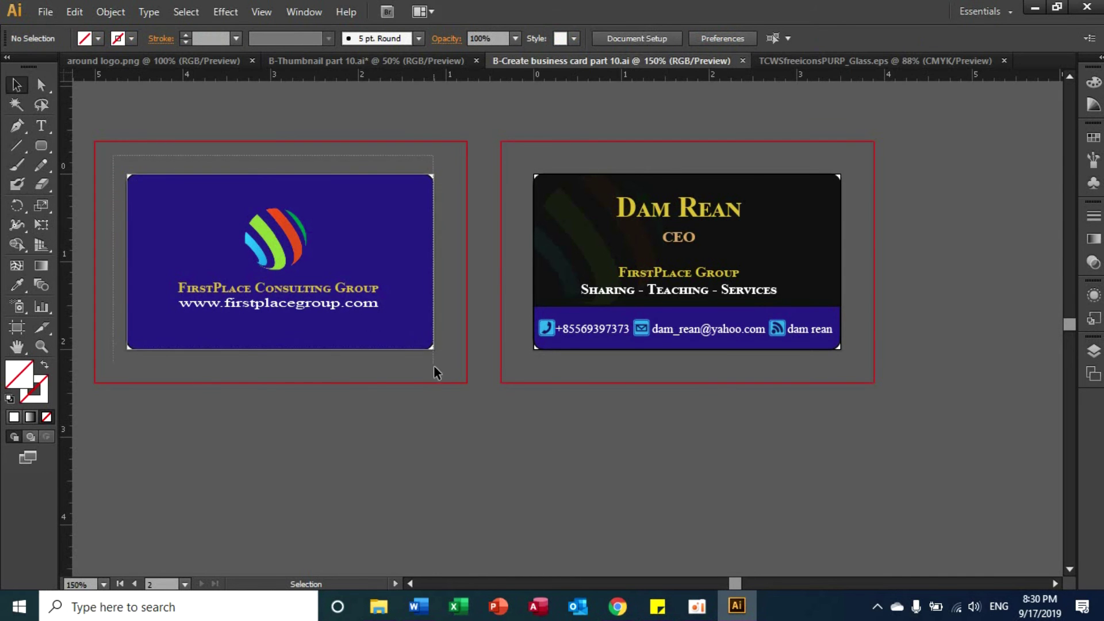
pyautogui.moveTo(450, 386); pyautogui.dragTo(325, 311)
pyautogui.moveTo(344, 251); pyautogui.dragTo(359, 60)
pyautogui.moveTo(408, 291); pyautogui.dragTo(414, 305)
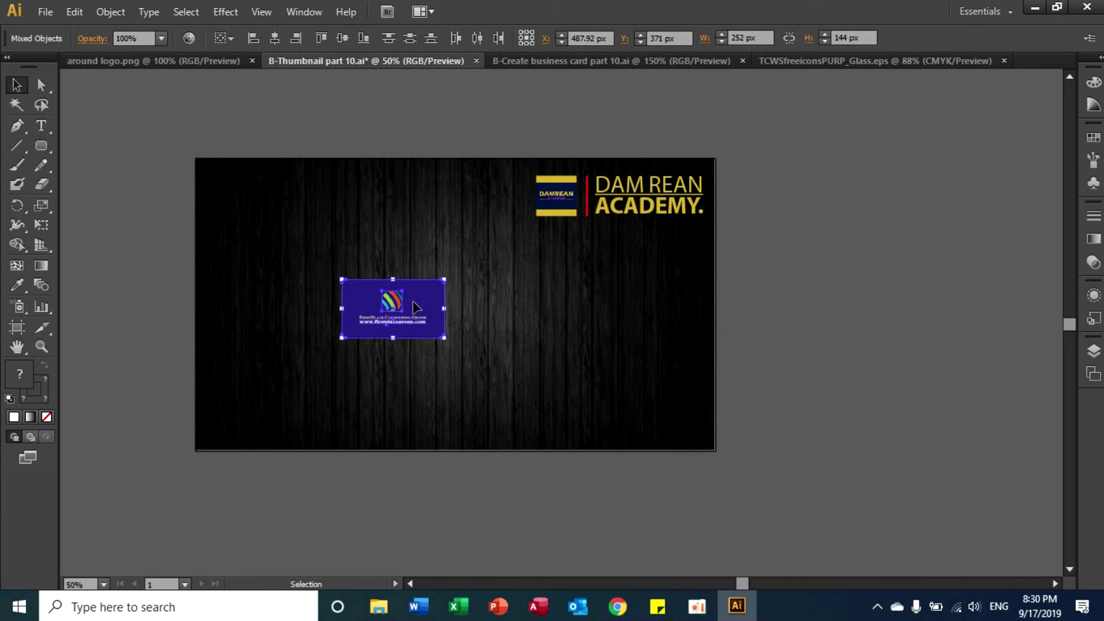
# Group the navy card's pieces and expand them into plain shapes
pyautogui.rightClick(415, 307)
pyautogui.click(452, 378)
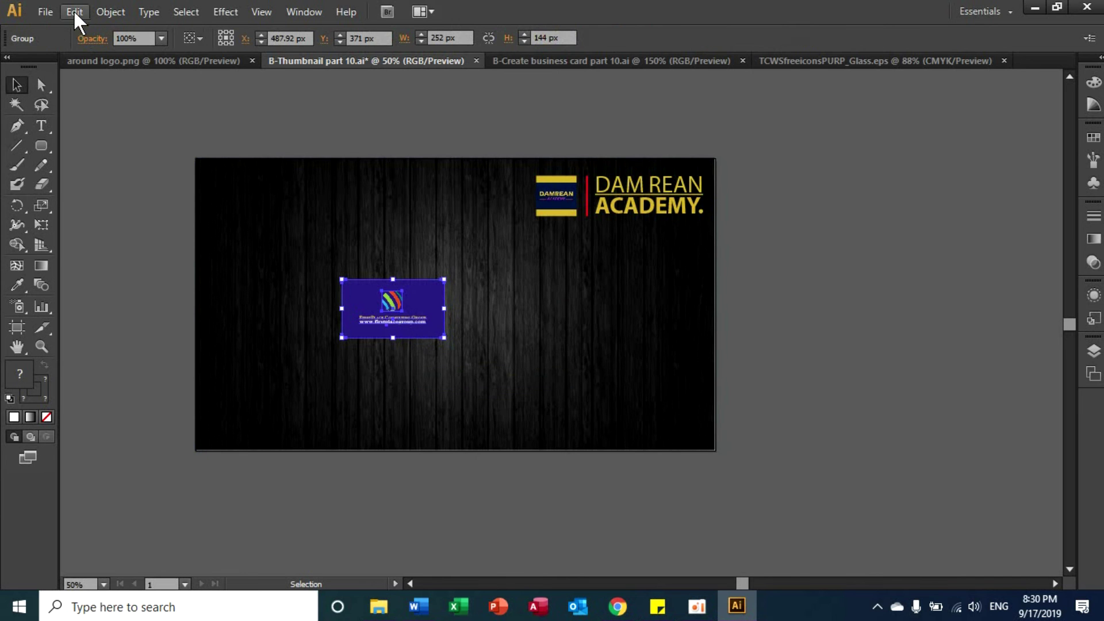
pyautogui.click(105, 13)
pyautogui.click(156, 185)
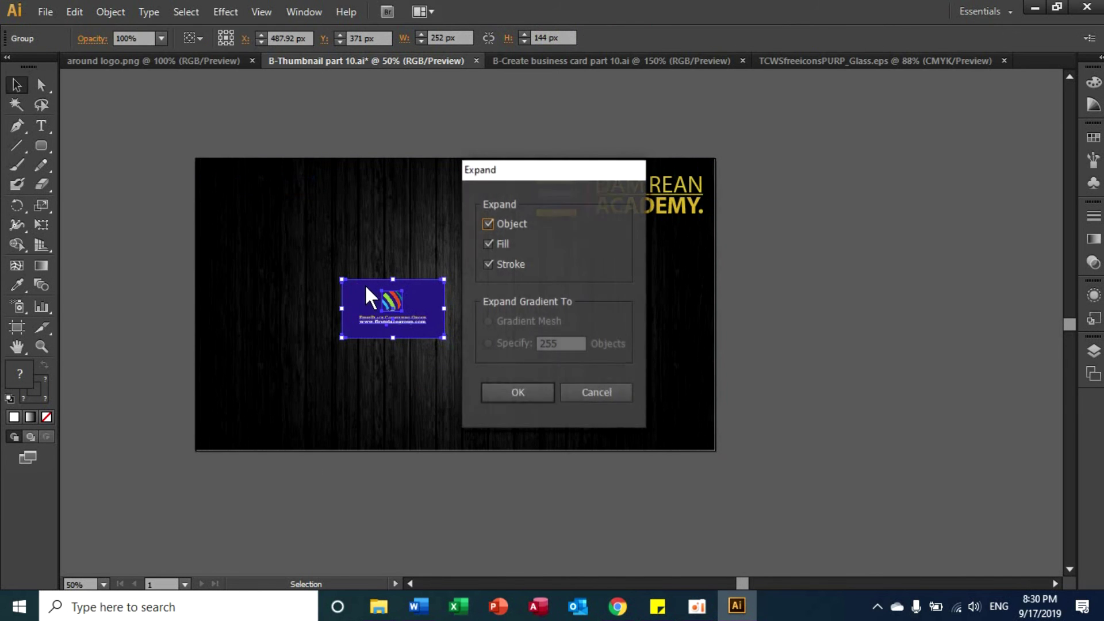
pyautogui.click(514, 391)
# Move the navy card to the top-left and enlarge it to about twice its size
pyautogui.moveTo(421, 293)
pyautogui.mouseDown()
pyautogui.moveTo(337, 210)
pyautogui.moveTo(304, 194)
pyautogui.mouseUp()
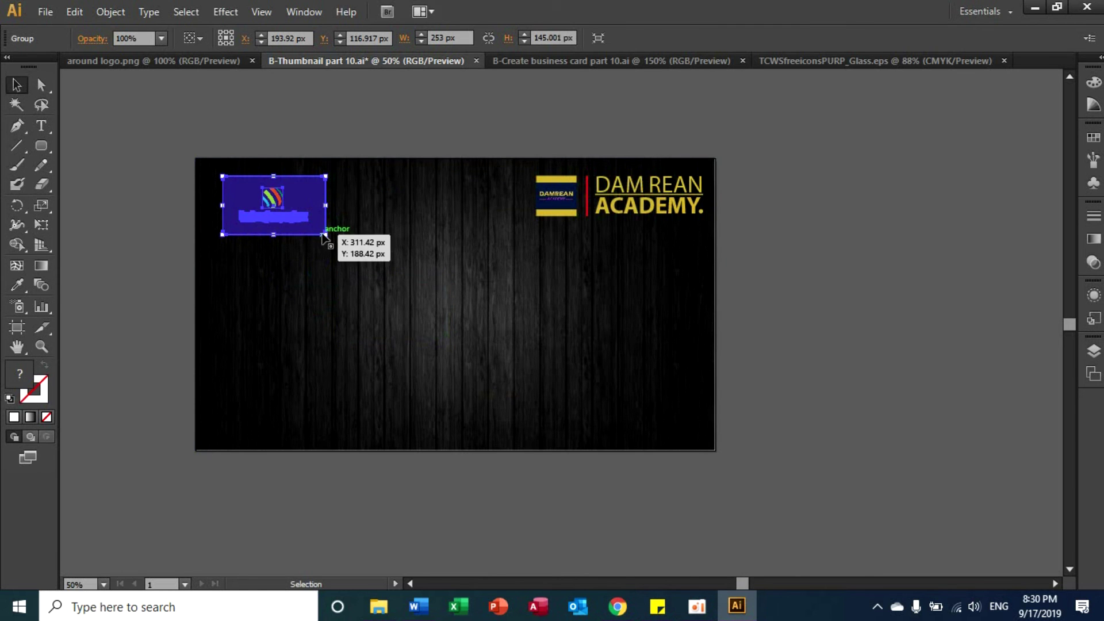
pyautogui.moveTo(325, 235); pyautogui.dragTo(450, 378)
pyautogui.click(843, 306)
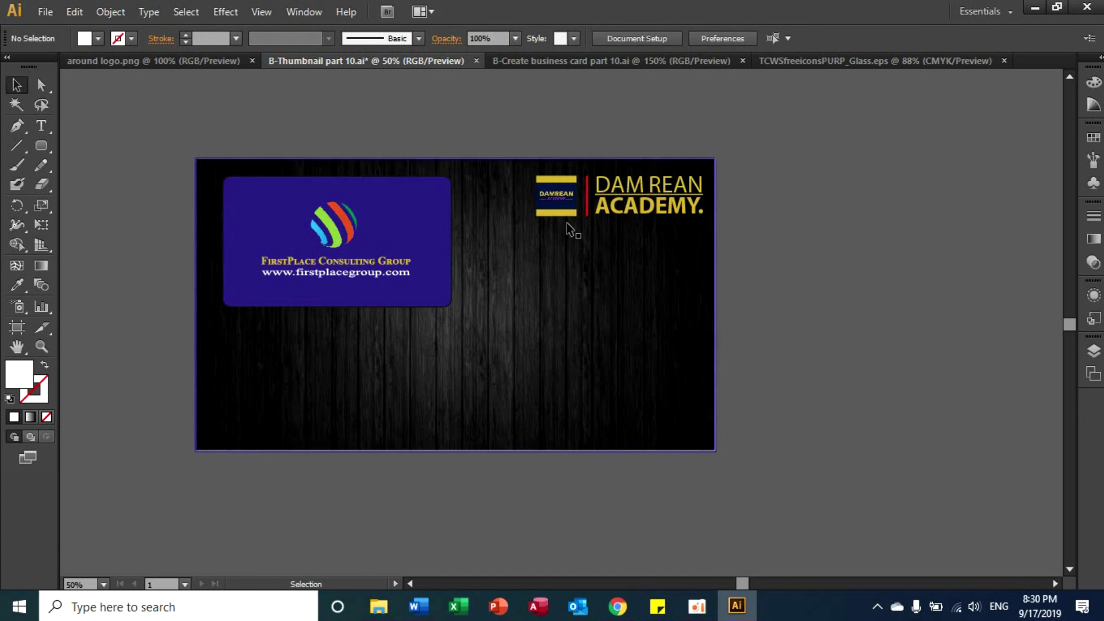
# Give the navy card a 75% drop shadow with 13 and 17 px offsets and 6 px blur
pyautogui.click(382, 229)
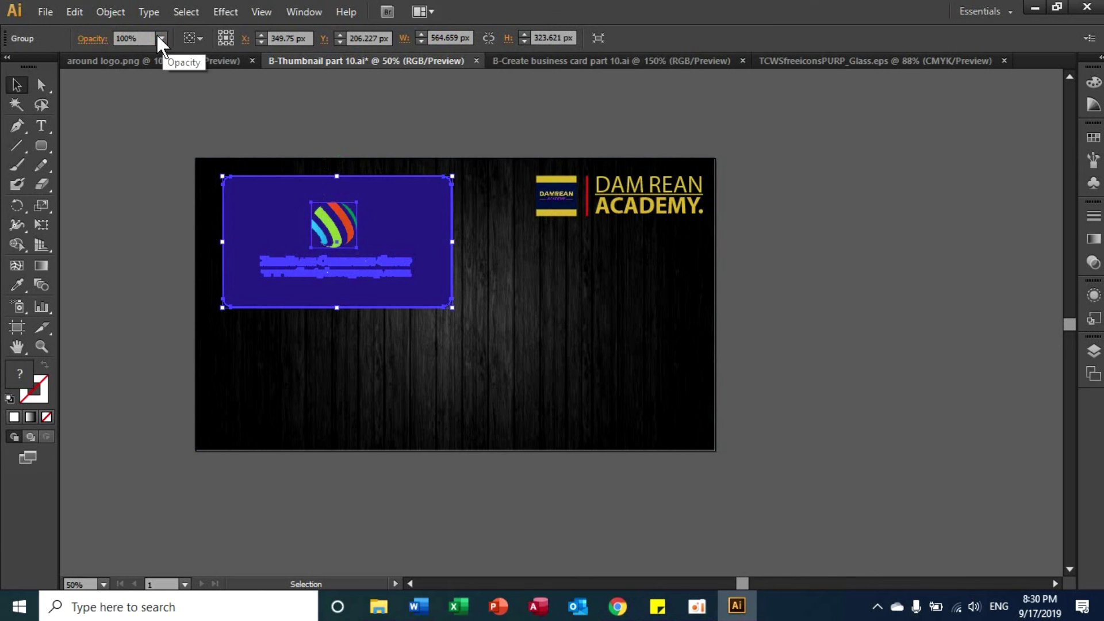
pyautogui.click(225, 11)
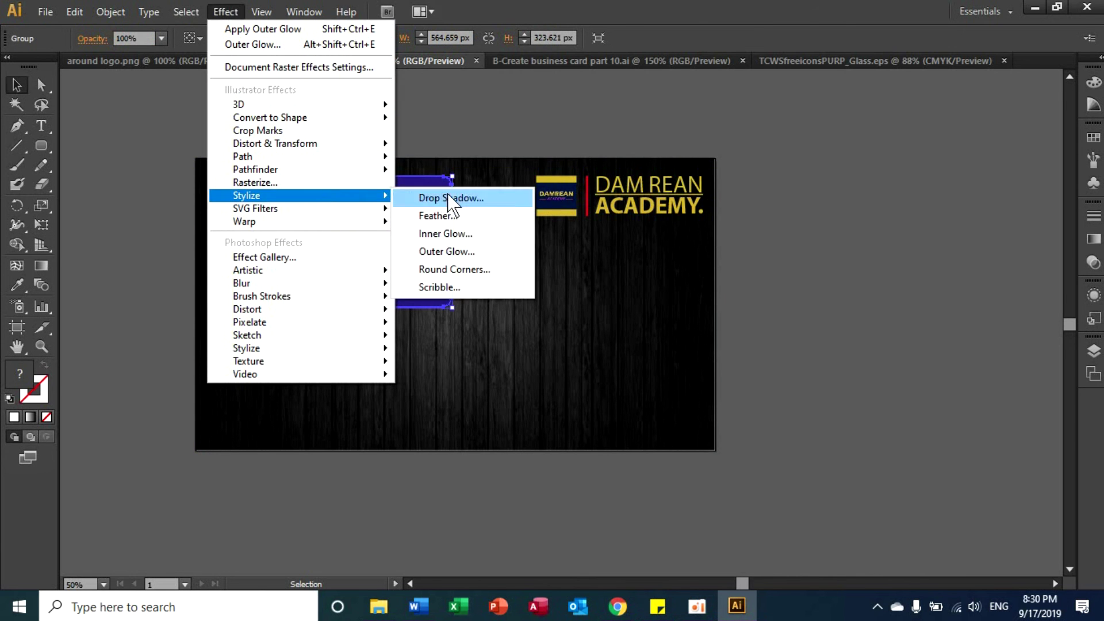
pyautogui.click(437, 198)
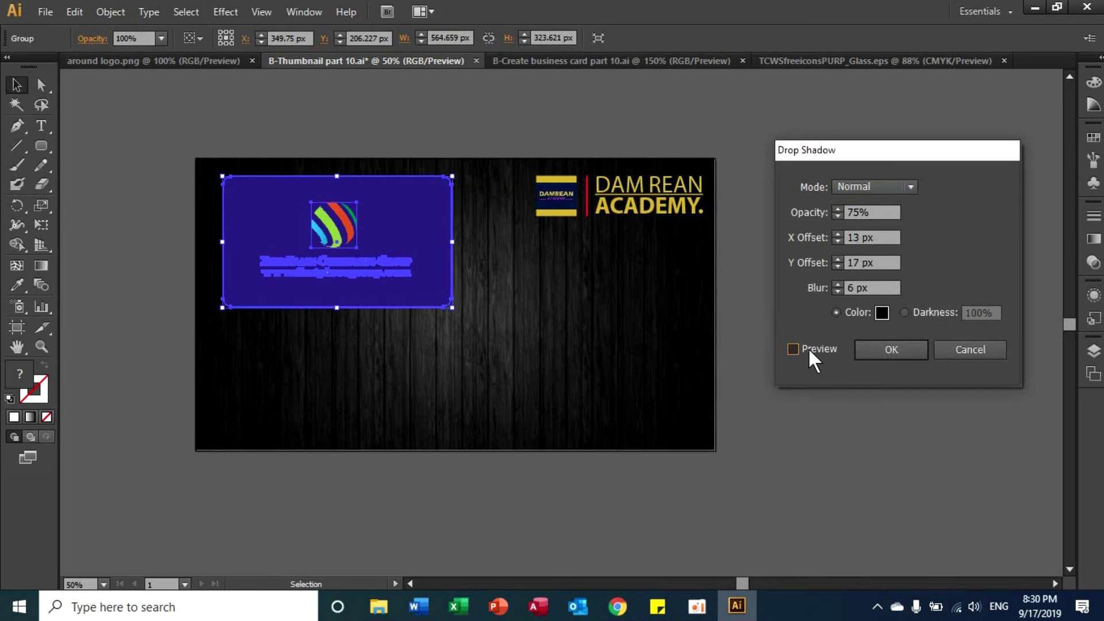
pyautogui.click(809, 349)
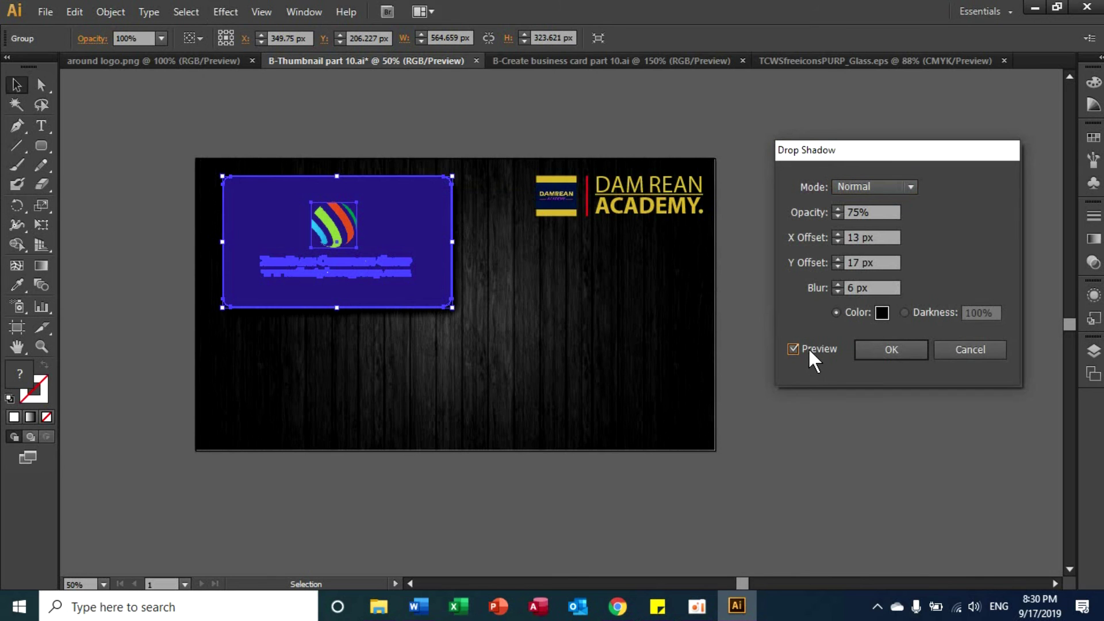
pyautogui.click(889, 346)
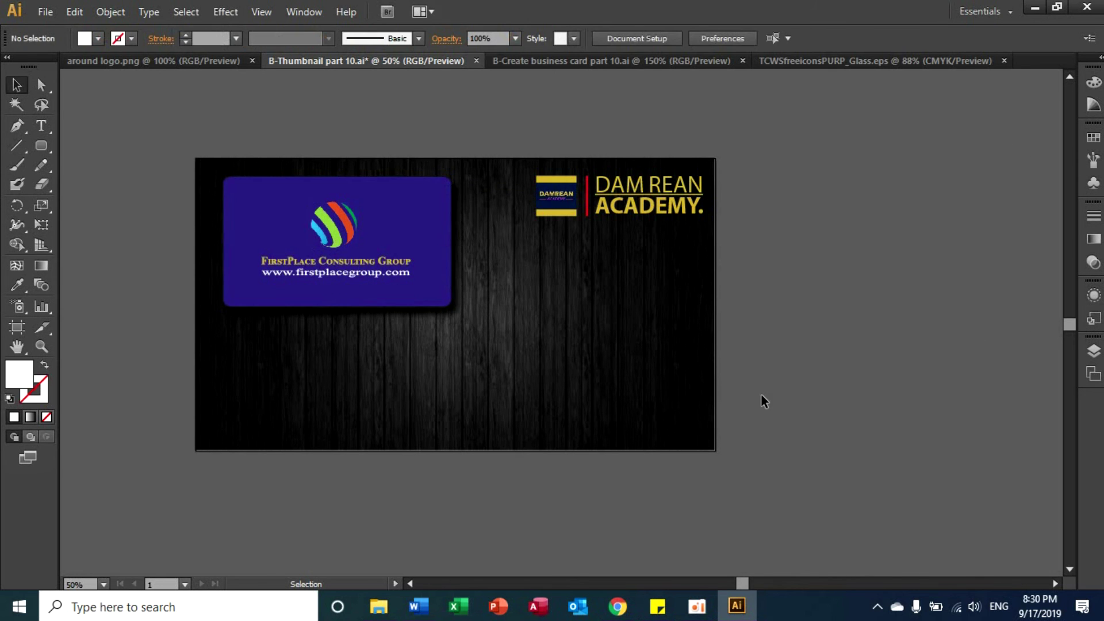
# Bring the black back card onto the wood mockup, then group and expand it
pyautogui.click(588, 60)
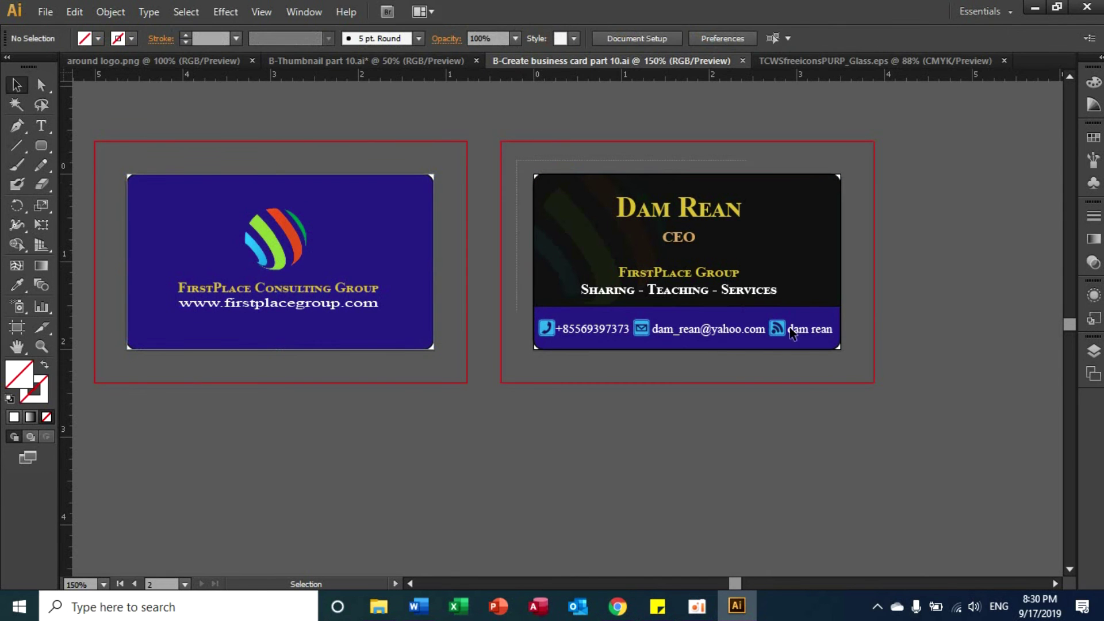
pyautogui.moveTo(737, 267)
pyautogui.mouseDown()
pyautogui.moveTo(252, 68)
pyautogui.moveTo(302, 60)
pyautogui.mouseUp()
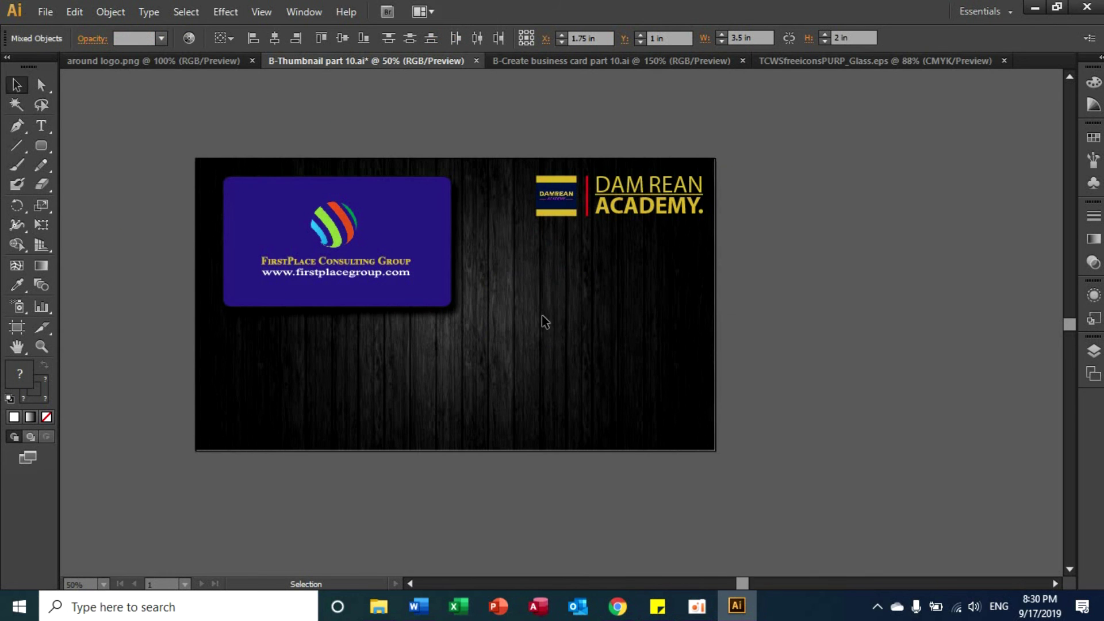
pyautogui.moveTo(542, 315); pyautogui.dragTo(542, 317)
pyautogui.rightClick(568, 297)
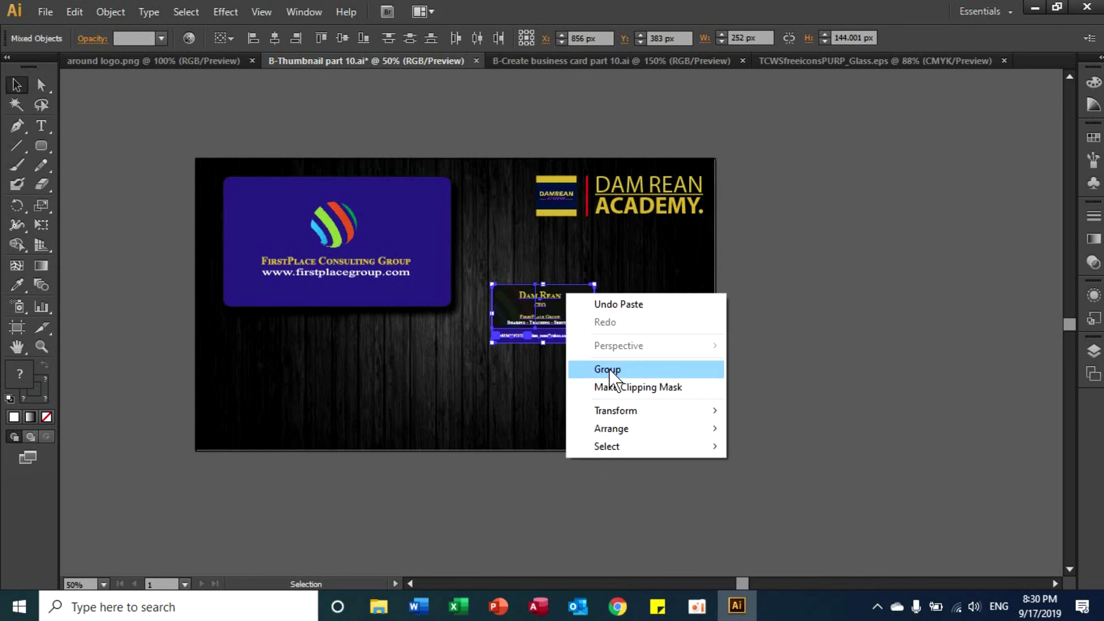
pyautogui.click(608, 368)
pyautogui.click(111, 11)
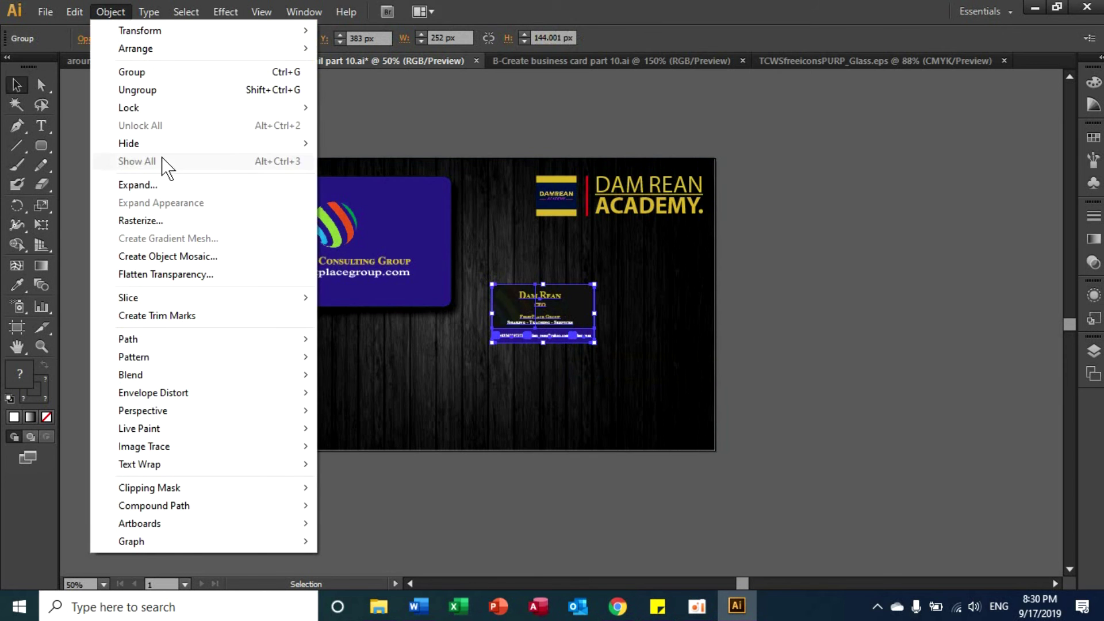
pyautogui.click(126, 185)
pyautogui.click(540, 395)
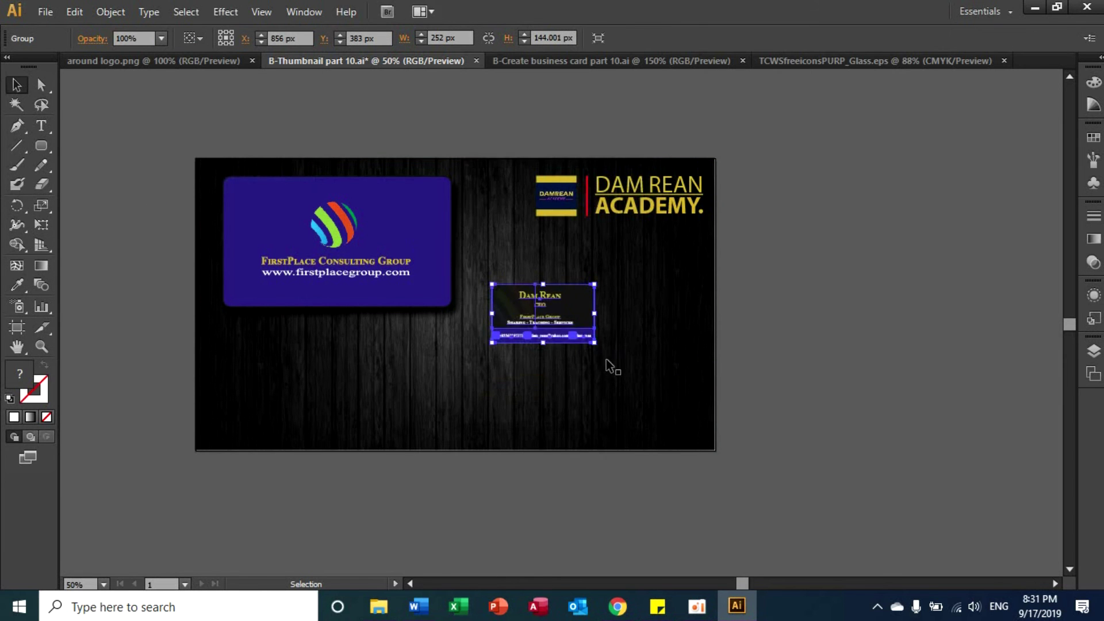
# Enlarge the black back card and Alt-drag a spare copy beside the artboard
pyautogui.moveTo(592, 341); pyautogui.dragTo(684, 394)
pyautogui.moveTo(641, 340); pyautogui.dragTo(629, 344)
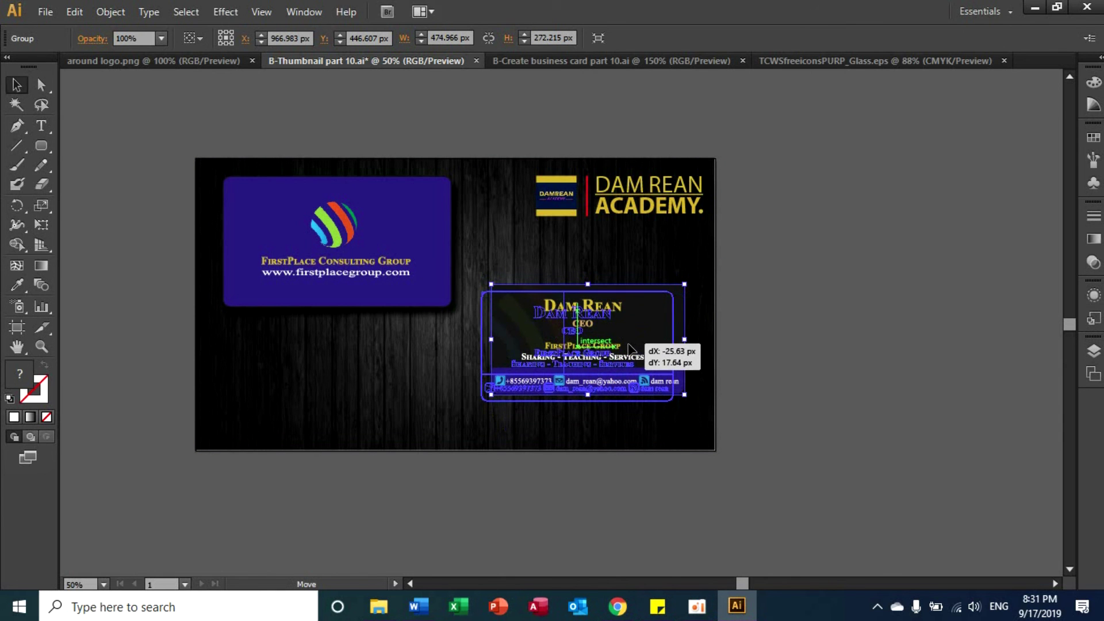
pyautogui.moveTo(629, 346); pyautogui.dragTo(1006, 301)
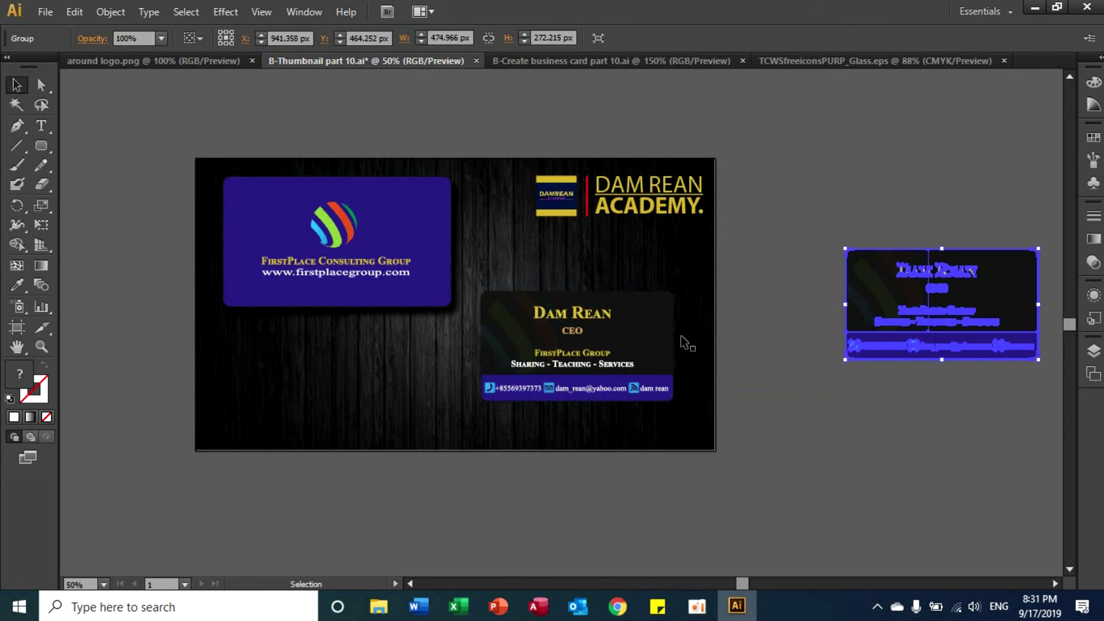
# Tilt the original back card to the right of the navy card and fine-tune its position
pyautogui.click(635, 343)
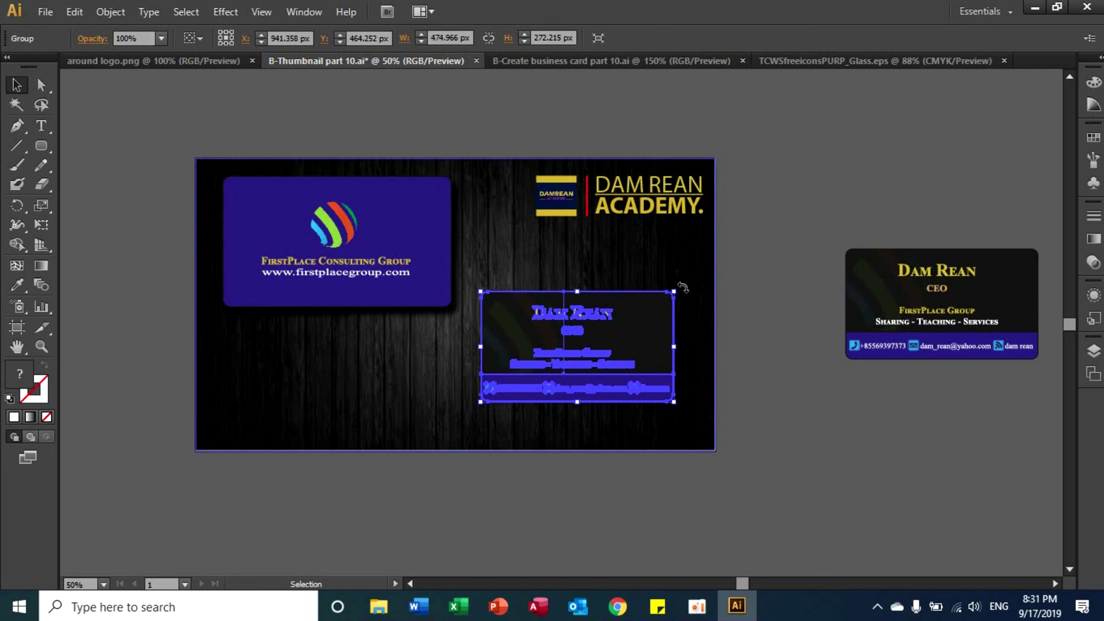
pyautogui.moveTo(680, 287); pyautogui.dragTo(654, 272)
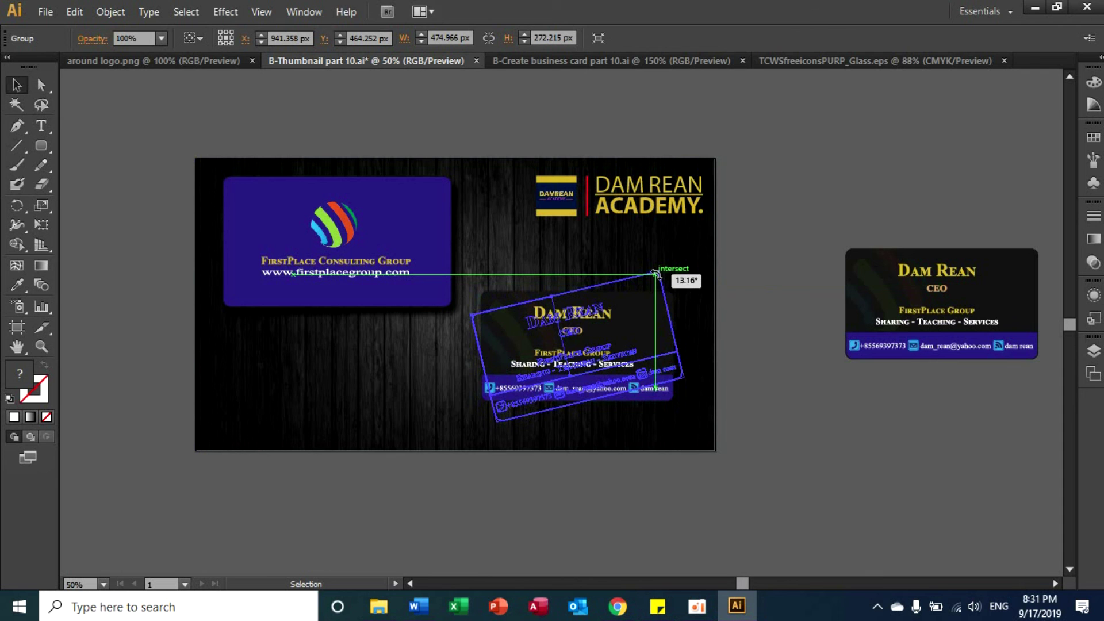
pyautogui.moveTo(654, 272); pyautogui.dragTo(654, 271)
pyautogui.click(774, 392)
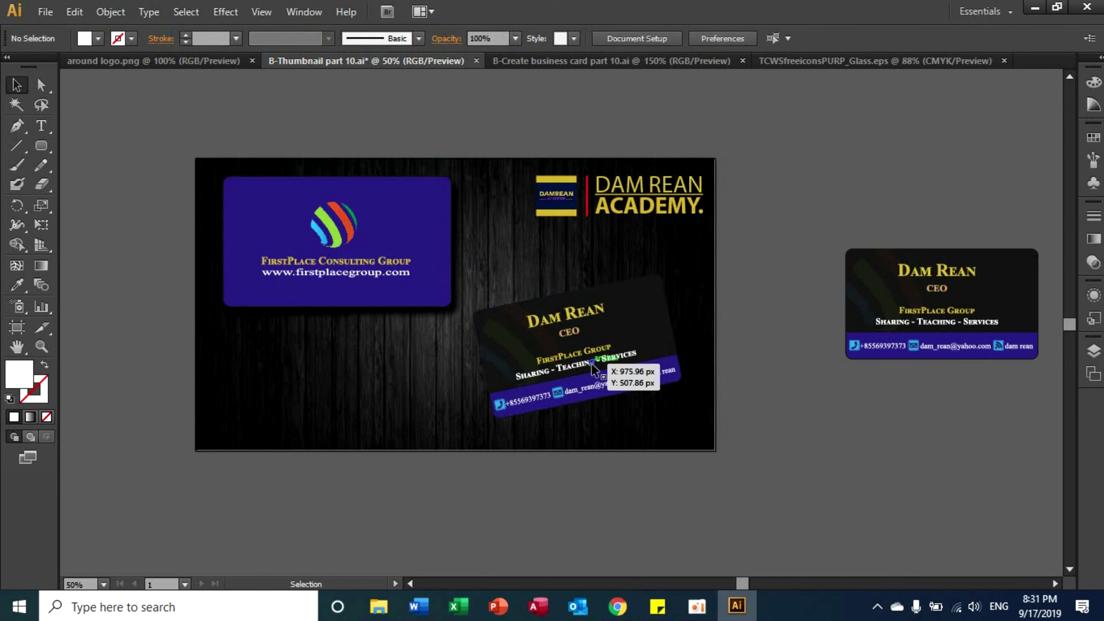
pyautogui.click(594, 333)
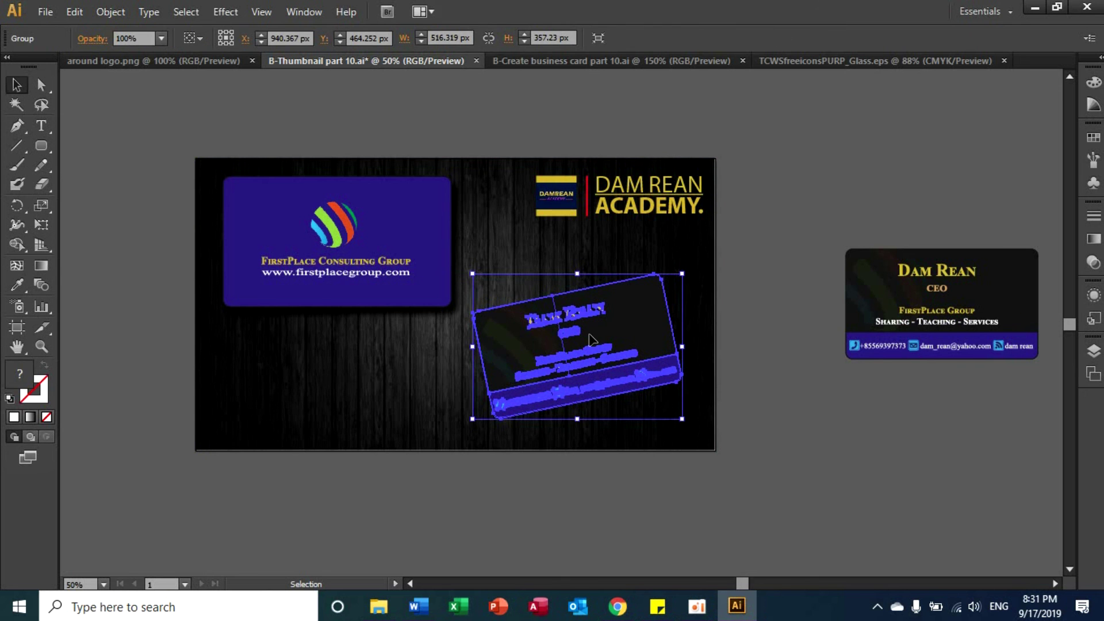
pyautogui.moveTo(608, 330); pyautogui.dragTo(600, 331)
pyautogui.click(795, 401)
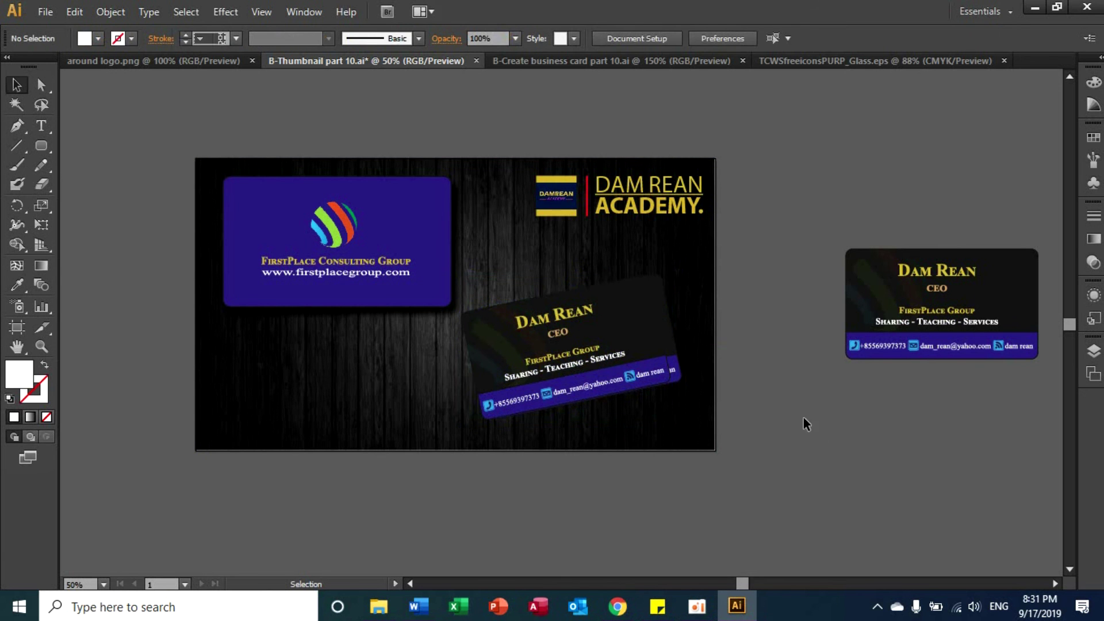
pyautogui.hotkey('ctrl', 'z')
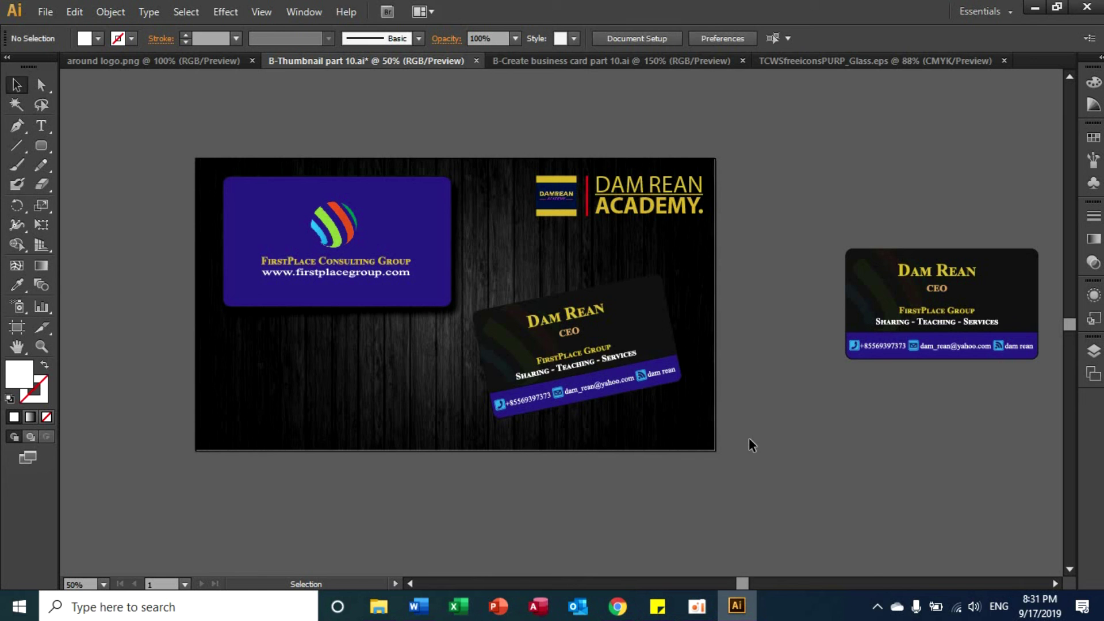
pyautogui.click(649, 319)
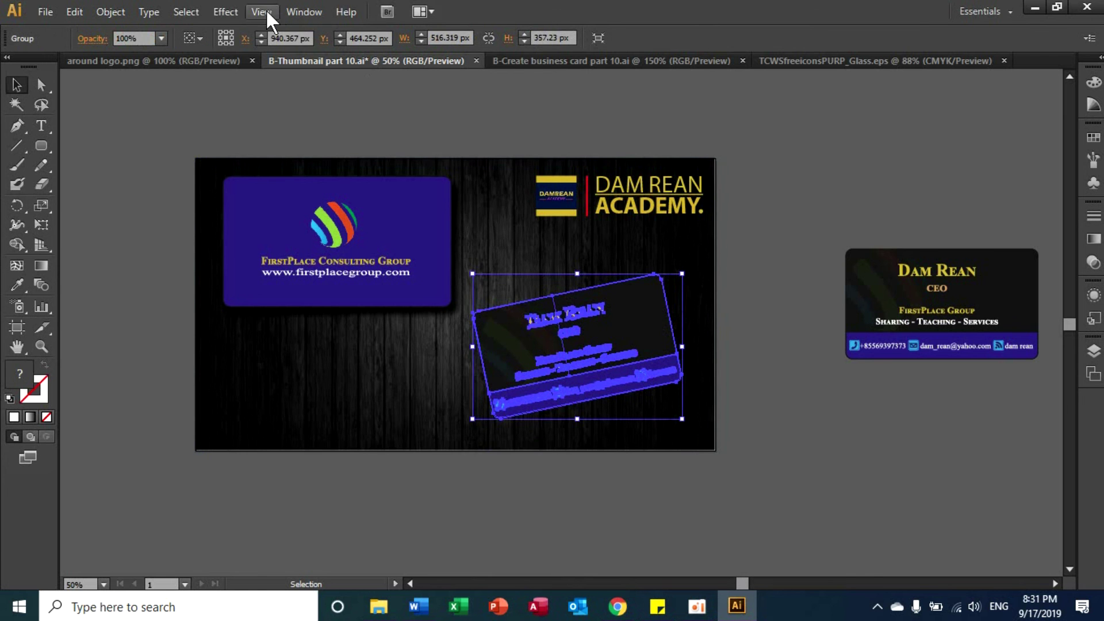
# Start a previewed Drop Shadow on the tilted card and lower its horizontal offset
pyautogui.click(230, 8)
pyautogui.moveTo(259, 196)
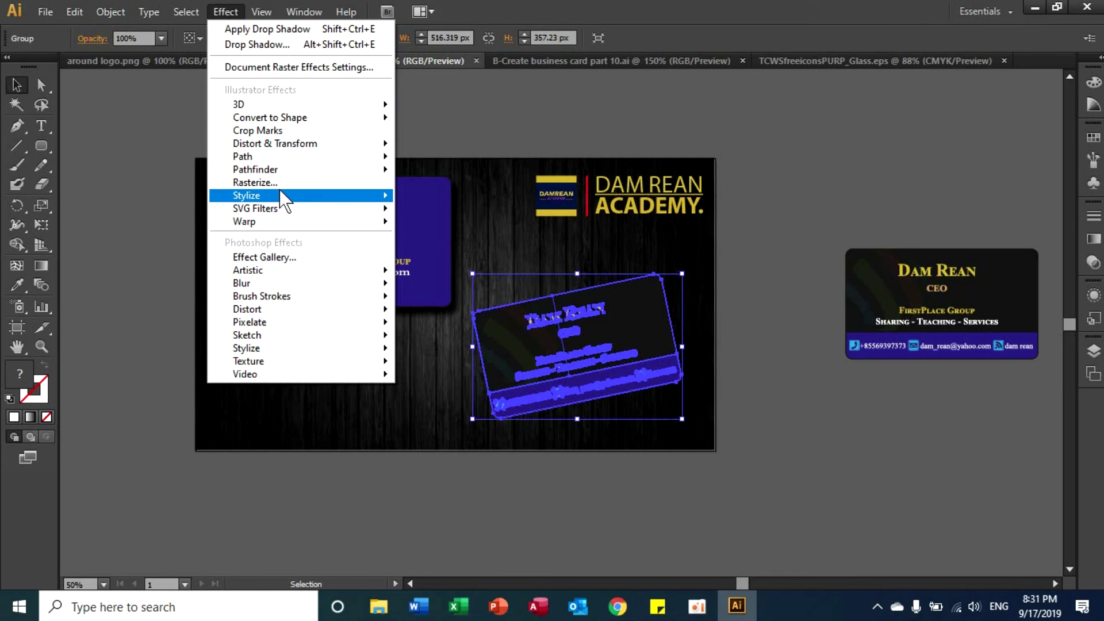
pyautogui.click(455, 197)
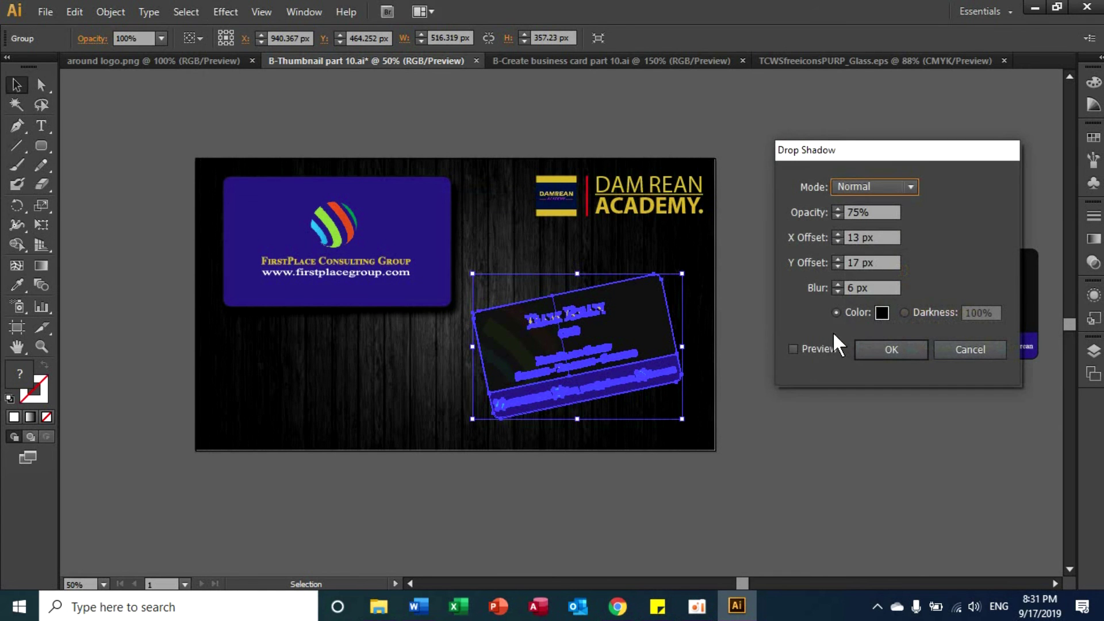
pyautogui.click(820, 350)
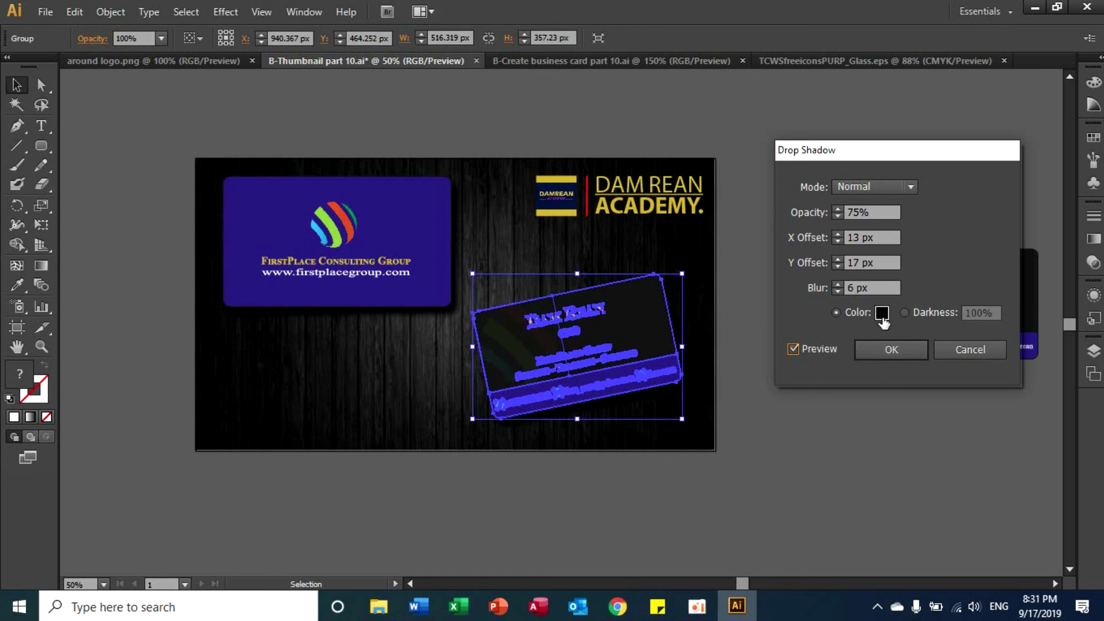
pyautogui.click(838, 234)
pyautogui.click(837, 241)
pyautogui.click(838, 241)
pyautogui.click(837, 241)
pyautogui.click(837, 241)
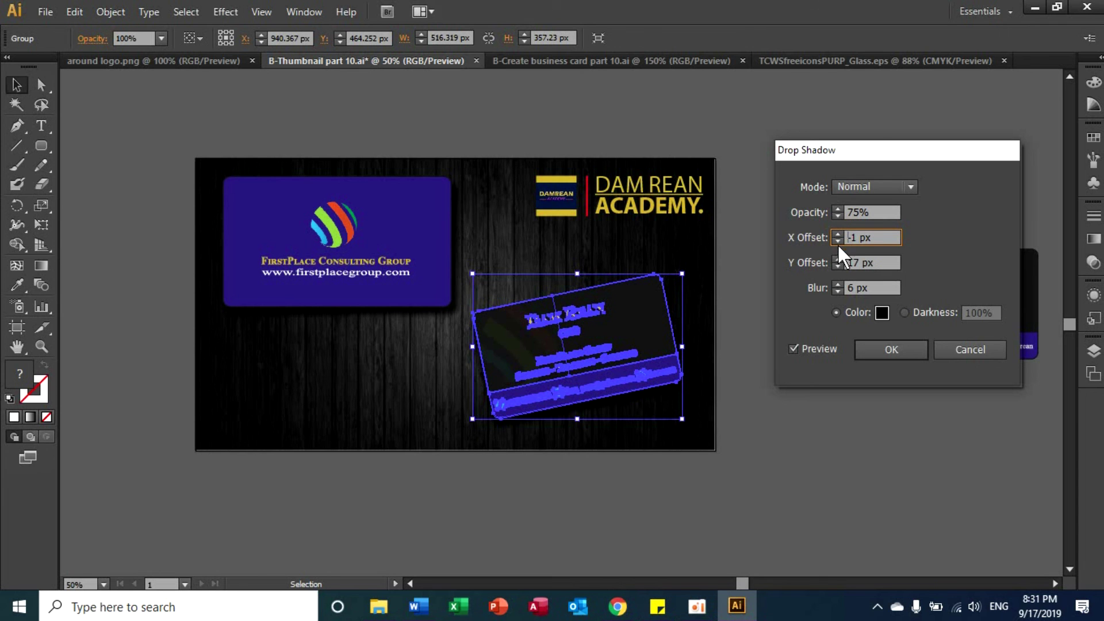
pyautogui.press('Tab')
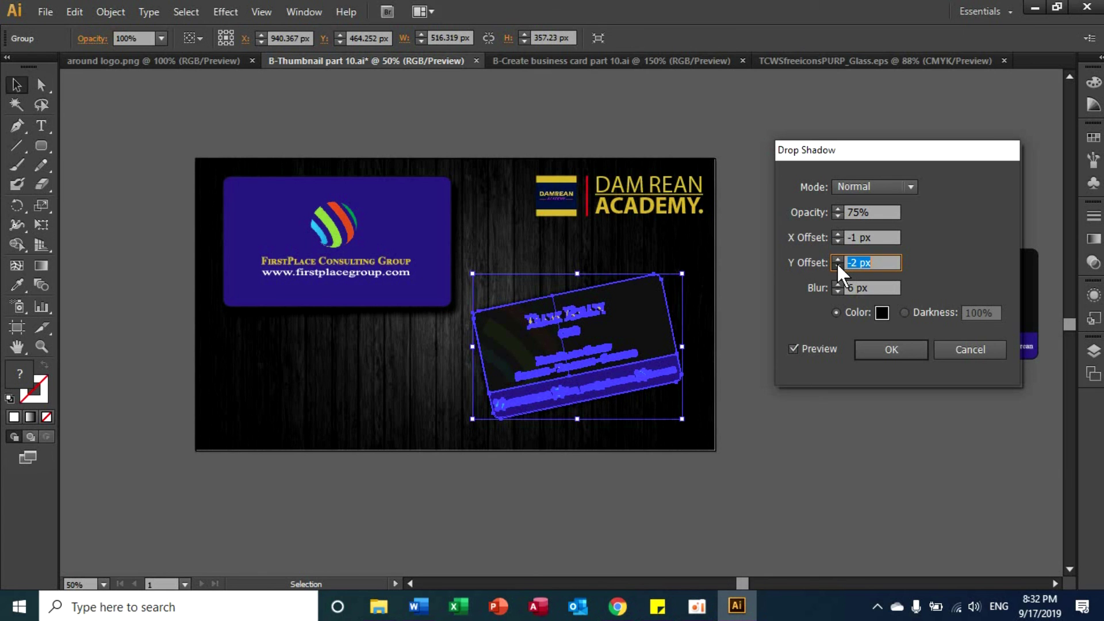
# Set both shadow offsets to -11 px and apply the 75%, 6 px blur shadow
pyautogui.click(837, 265)
pyautogui.click(838, 266)
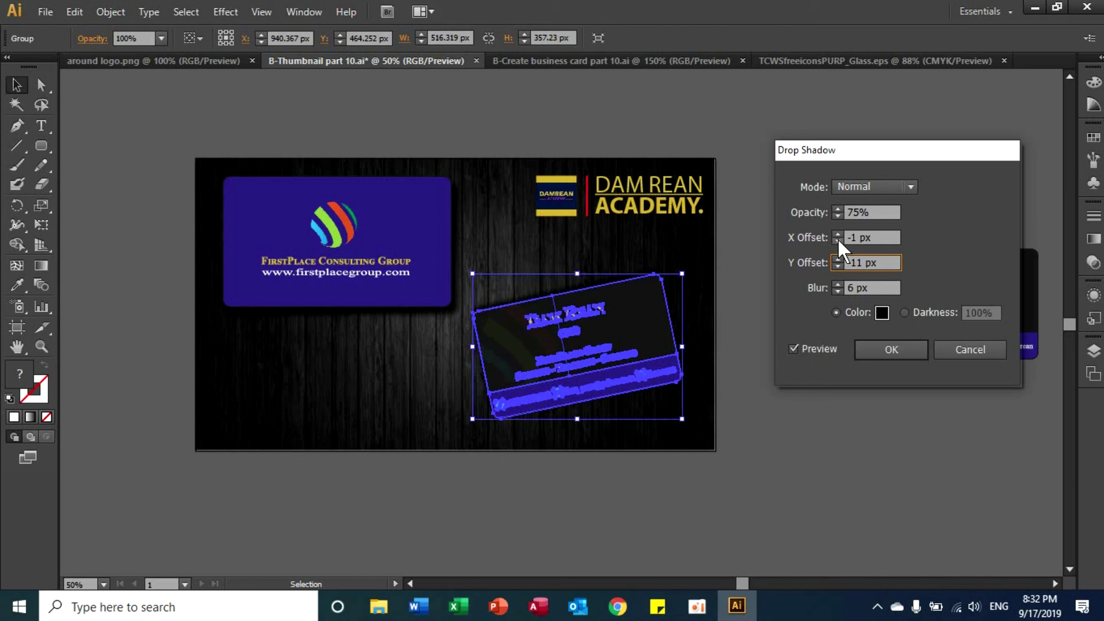
pyautogui.hotkey('shift', 'Tab')
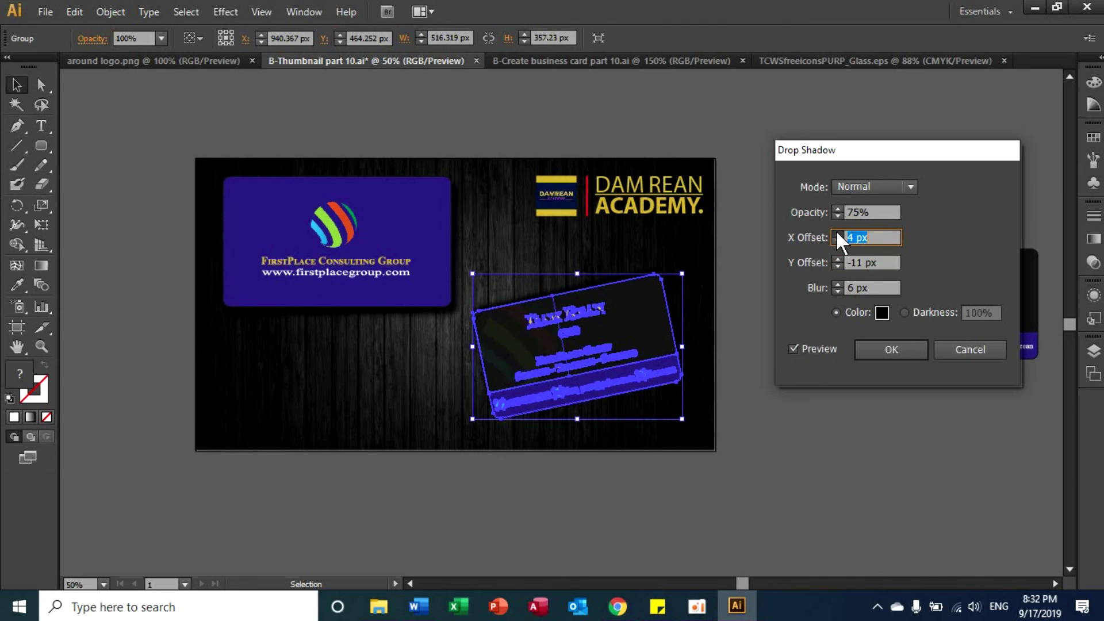
pyautogui.click(837, 234)
pyautogui.click(837, 233)
pyautogui.click(837, 234)
pyautogui.click(837, 234)
pyautogui.click(834, 240)
pyautogui.click(835, 241)
pyautogui.click(835, 240)
pyautogui.click(837, 240)
pyautogui.click(837, 240)
pyautogui.click(837, 241)
pyautogui.click(837, 241)
pyautogui.click(837, 240)
pyautogui.click(836, 240)
pyautogui.click(837, 241)
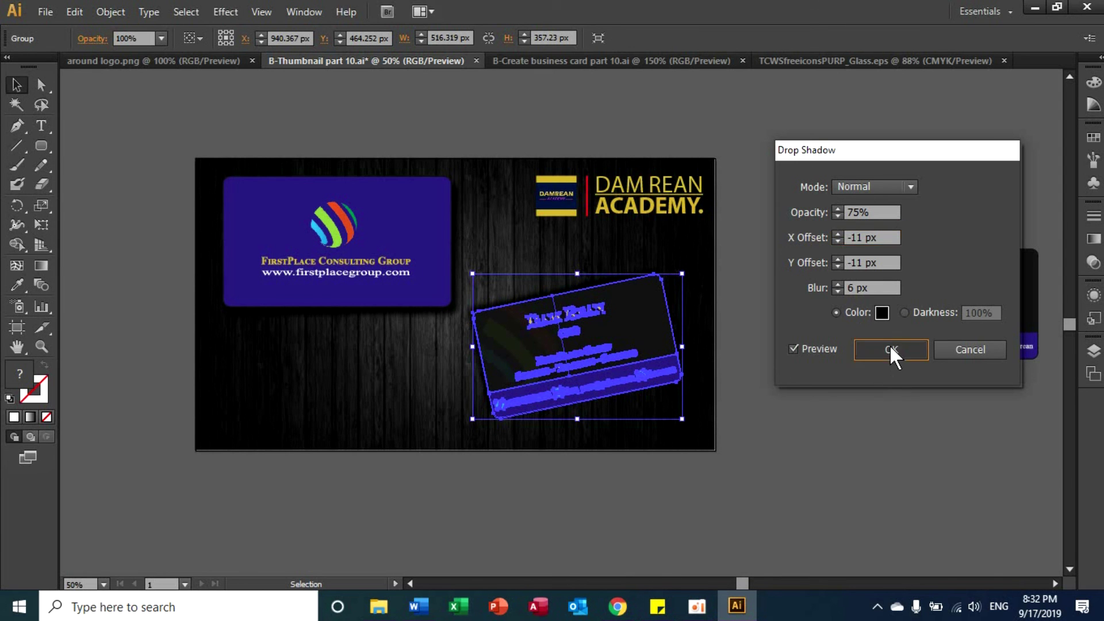
pyautogui.click(888, 345)
pyautogui.click(845, 426)
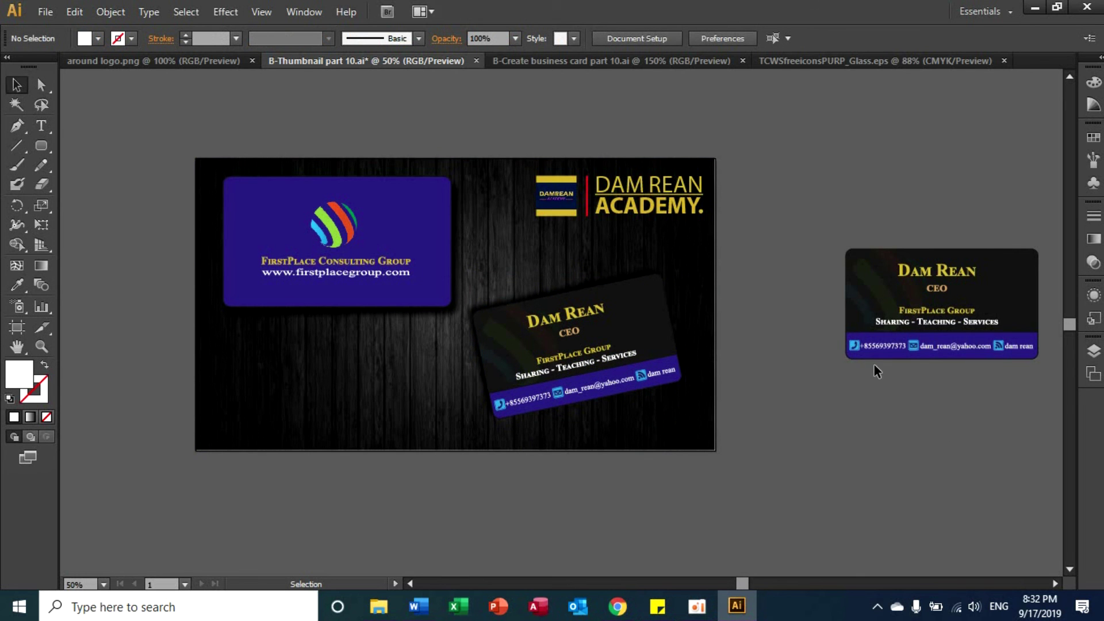
pyautogui.click(994, 288)
# Move the spare black card to the artboard's lower-left below the navy card and tilt it
pyautogui.moveTo(997, 292); pyautogui.dragTo(391, 373)
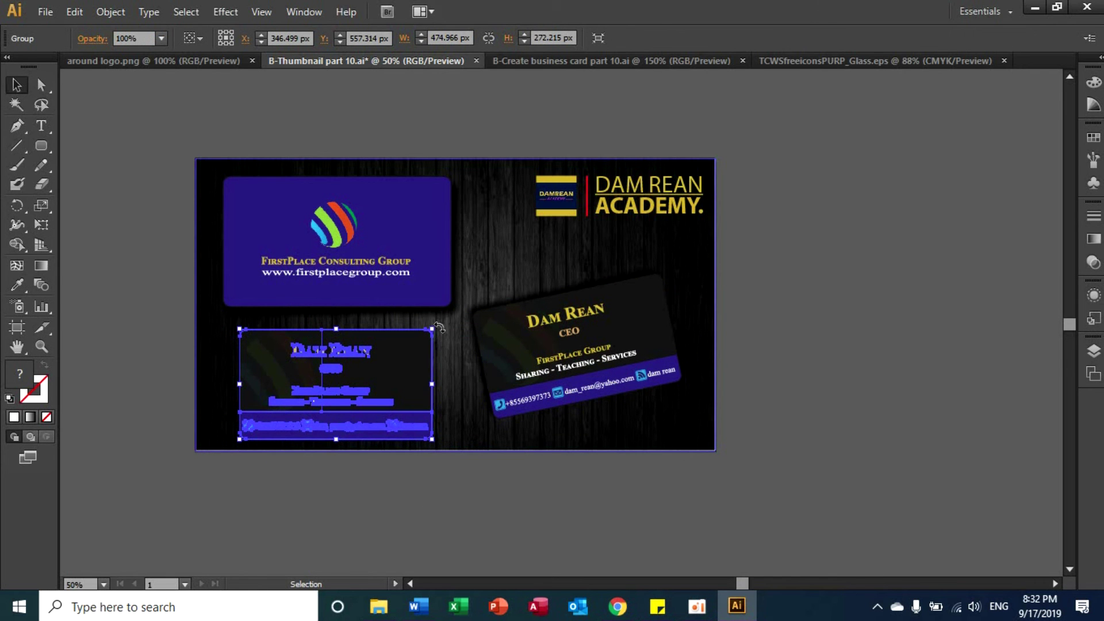
pyautogui.moveTo(380, 392)
pyautogui.mouseDown()
pyautogui.moveTo(472, 395)
pyautogui.moveTo(351, 377)
pyautogui.mouseUp()
pyautogui.click(867, 400)
pyautogui.moveTo(423, 327); pyautogui.dragTo(354, 355)
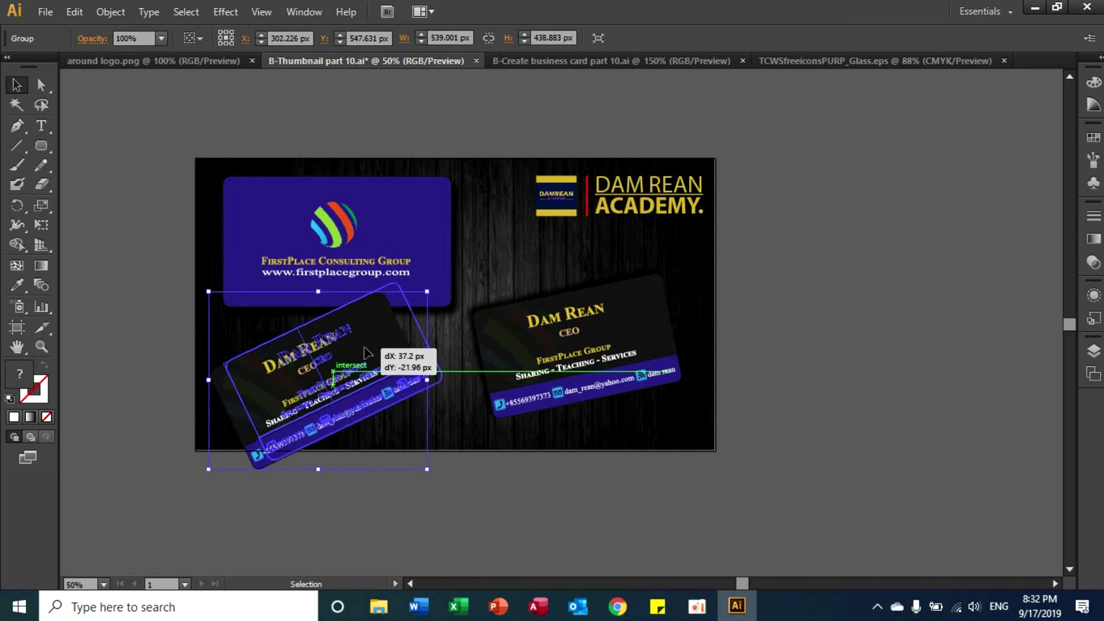
pyautogui.moveTo(353, 355); pyautogui.dragTo(358, 339)
pyautogui.click(891, 417)
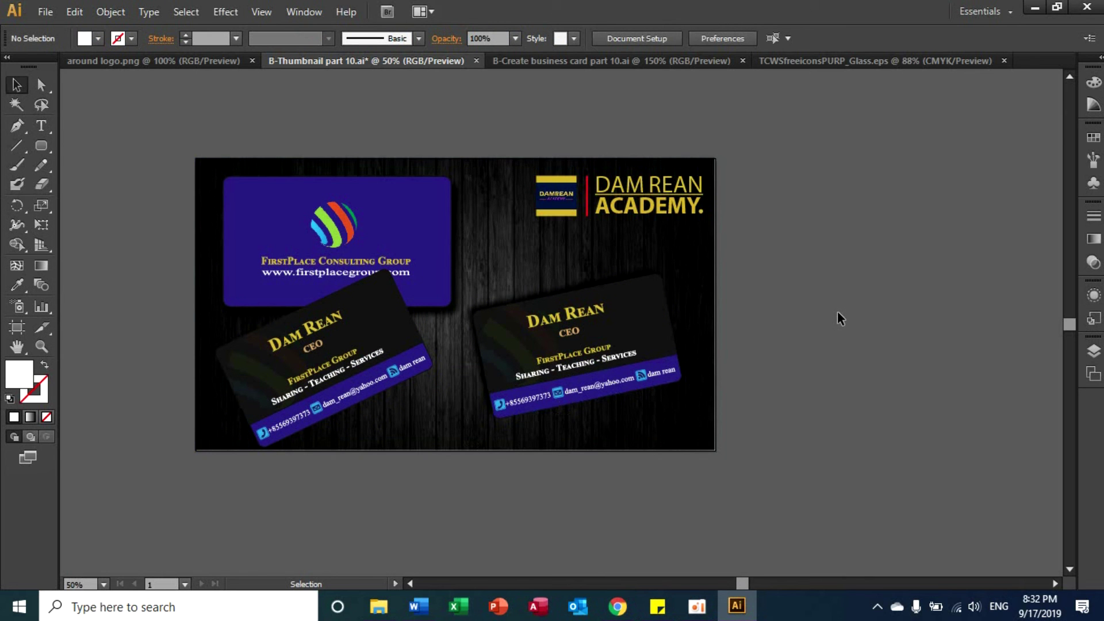
pyautogui.click(322, 368)
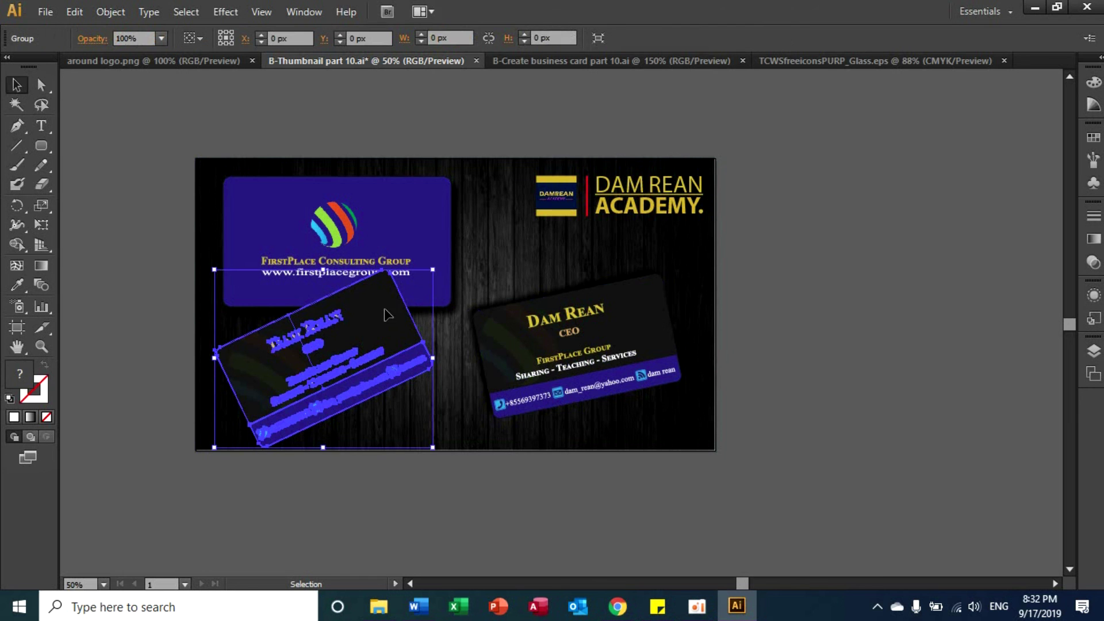
pyautogui.moveTo(441, 270); pyautogui.dragTo(475, 283)
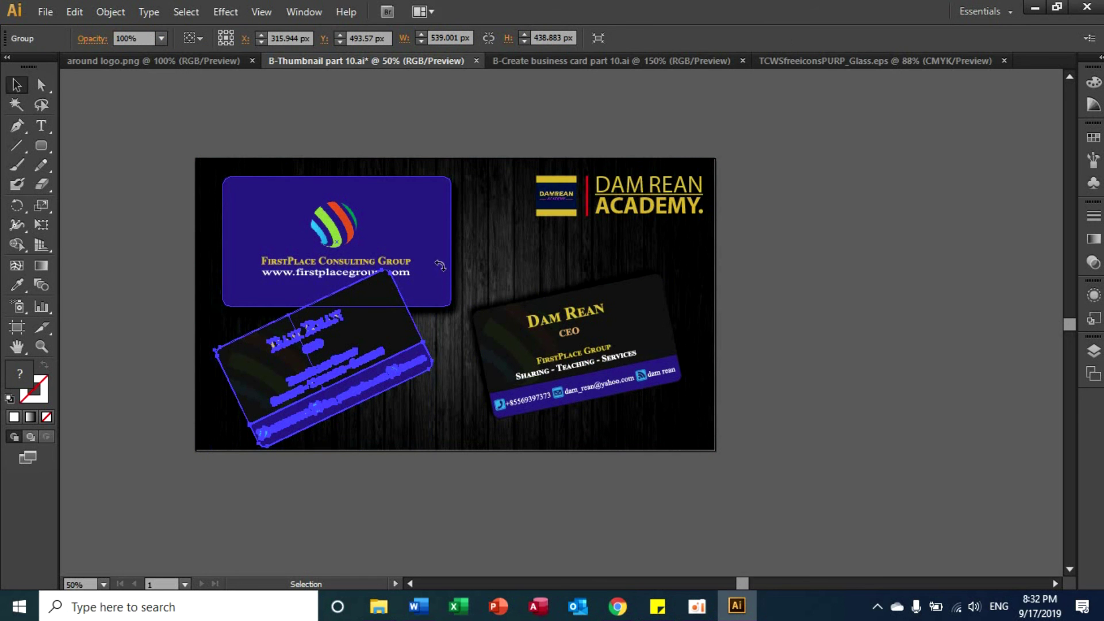
pyautogui.click(838, 373)
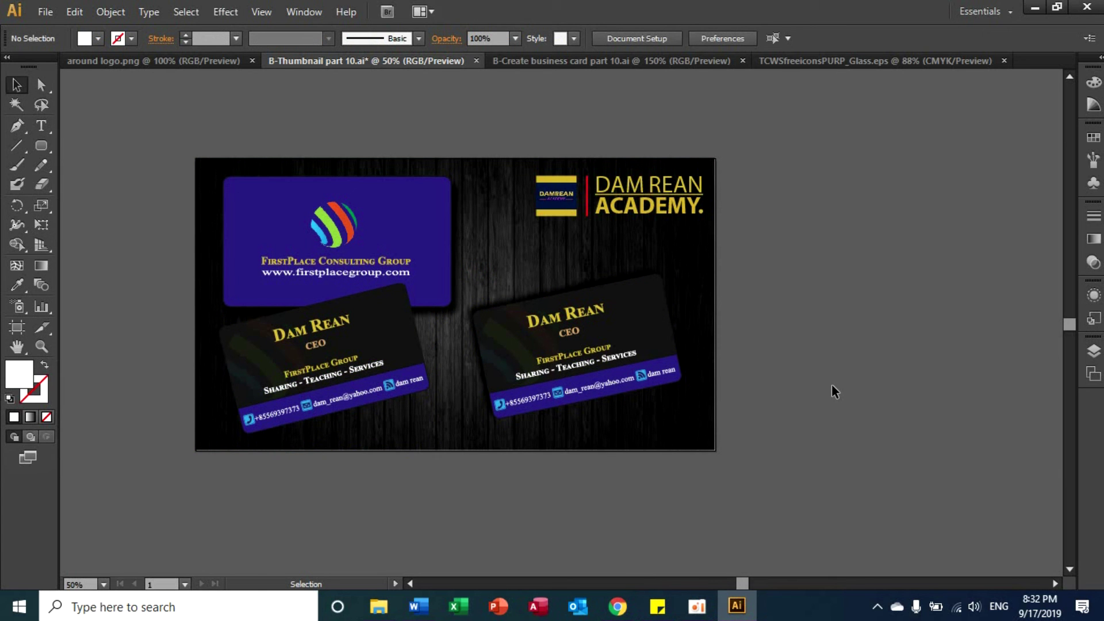
pyautogui.moveTo(350, 358)
pyautogui.mouseDown()
pyautogui.moveTo(545, 380)
pyautogui.moveTo(612, 362)
pyautogui.moveTo(476, 411)
pyautogui.mouseUp()
pyautogui.click(812, 337)
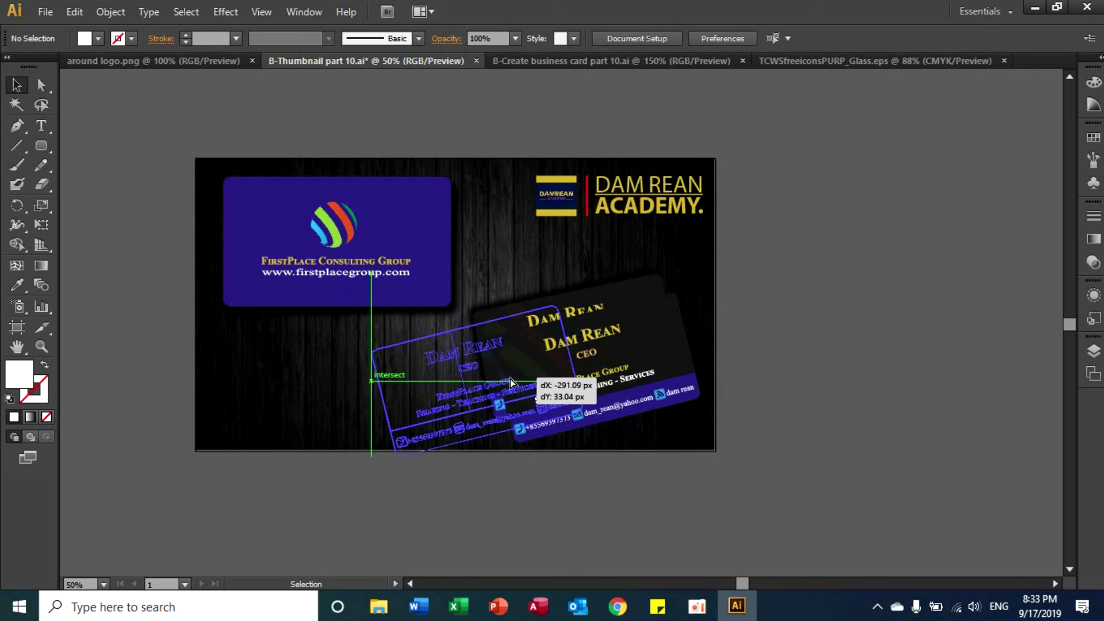
# Shift the lower-left card up and left, then park it off the artboard
pyautogui.click(809, 419)
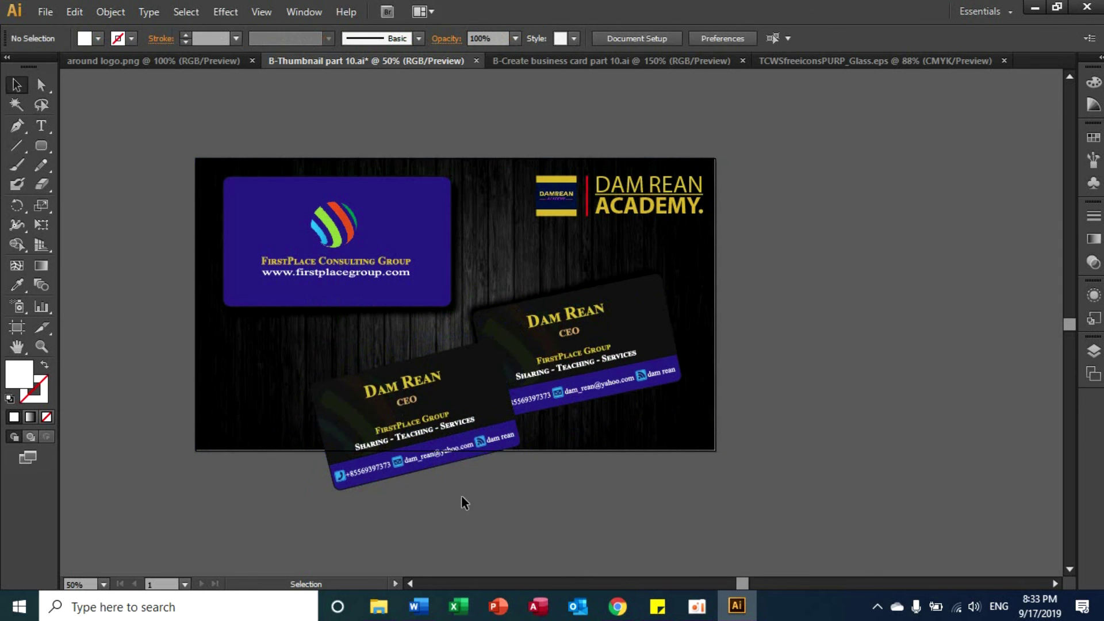
pyautogui.moveTo(472, 437)
pyautogui.mouseDown()
pyautogui.moveTo(382, 401)
pyautogui.moveTo(358, 413)
pyautogui.moveTo(373, 382)
pyautogui.mouseUp()
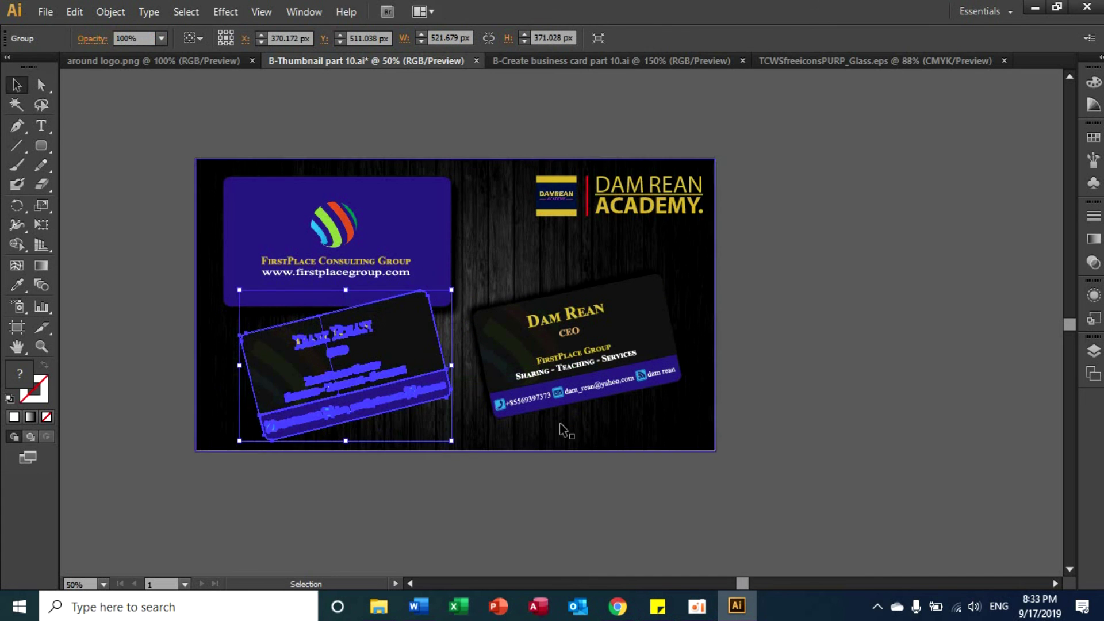
pyautogui.click(867, 418)
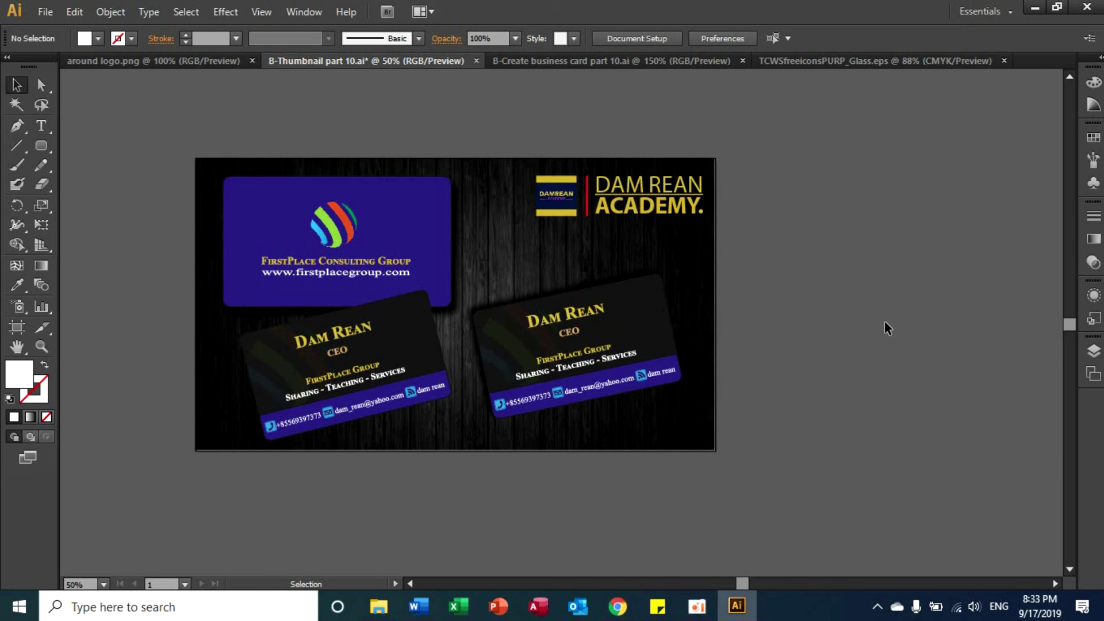
pyautogui.moveTo(420, 397); pyautogui.dragTo(1001, 321)
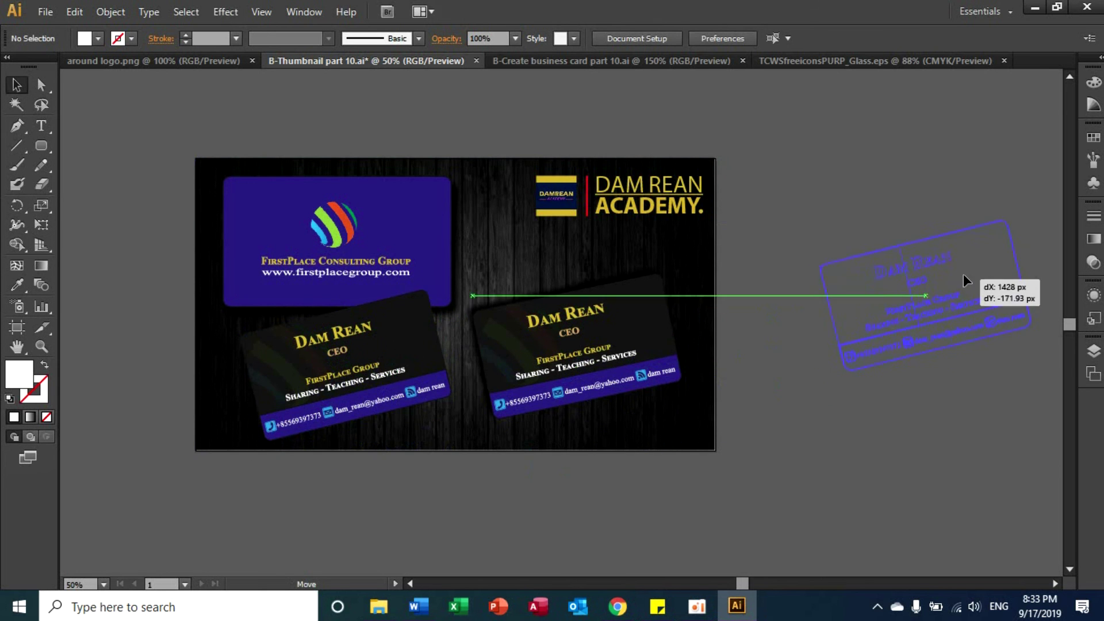
pyautogui.click(858, 473)
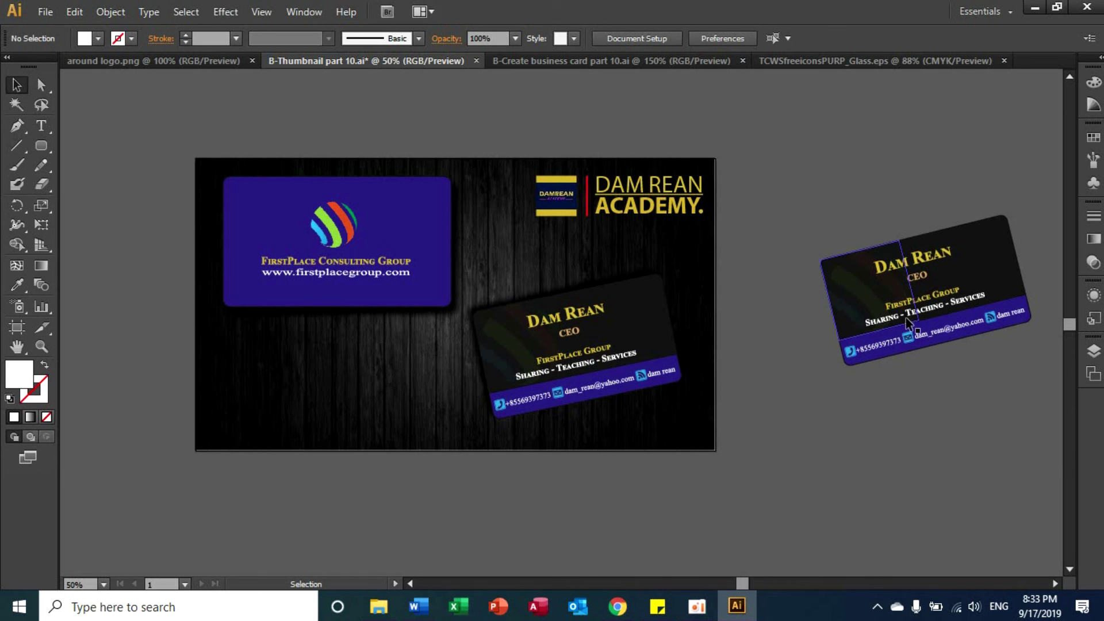
# Bring the card back, rotate it upright to 0°, and align it under the navy card
pyautogui.moveTo(921, 288); pyautogui.dragTo(404, 337)
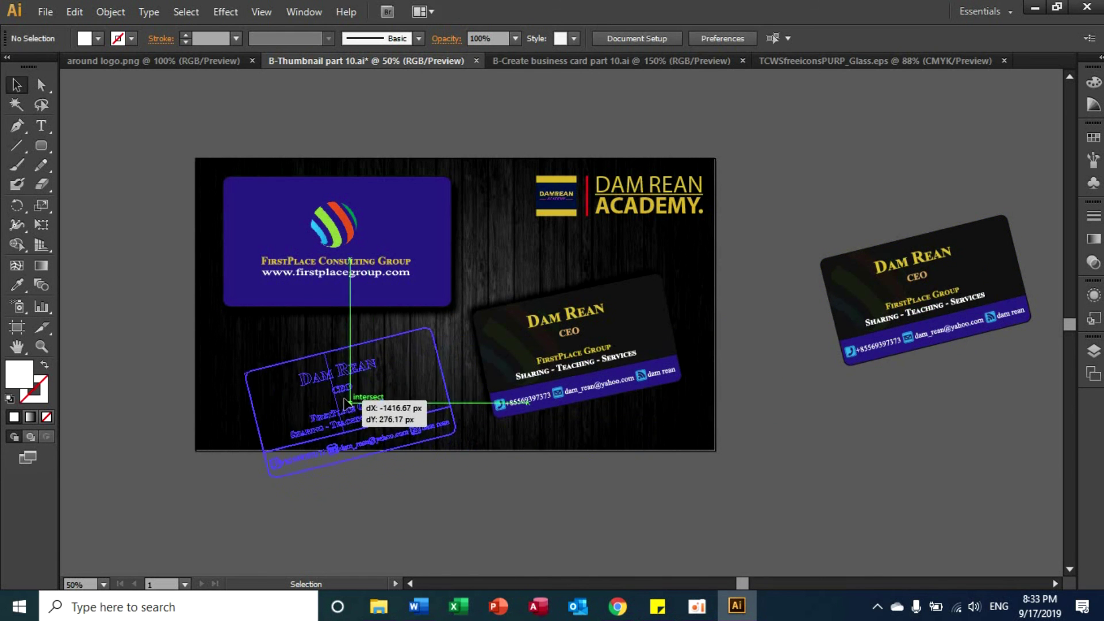
pyautogui.moveTo(460, 315); pyautogui.dragTo(482, 339)
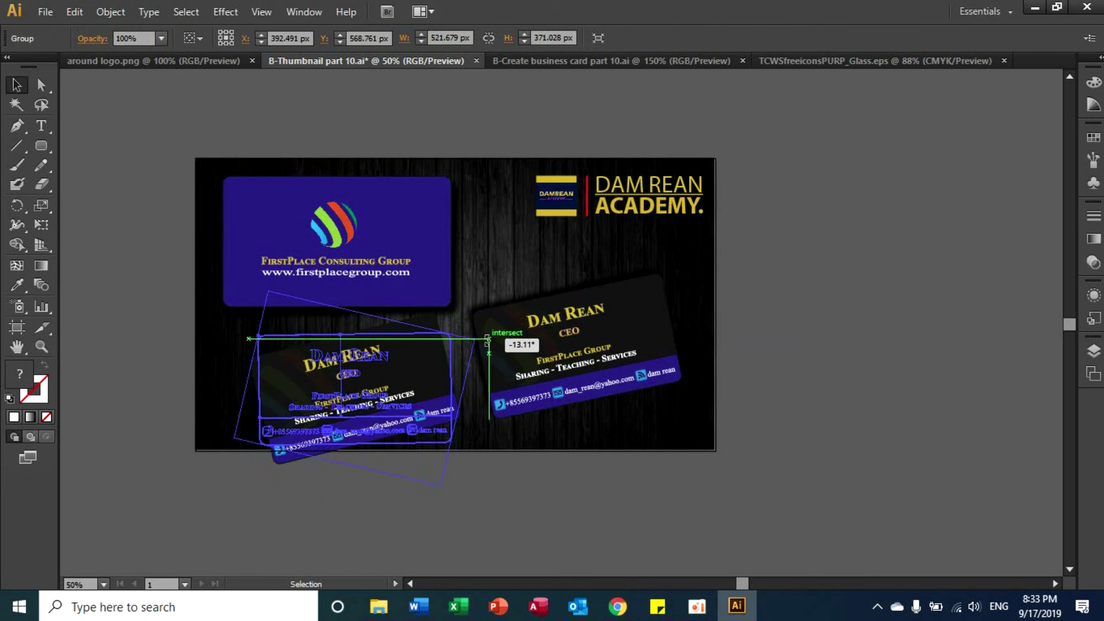
pyautogui.moveTo(482, 339); pyautogui.dragTo(486, 339)
pyautogui.click(883, 374)
pyautogui.moveTo(402, 404); pyautogui.dragTo(410, 397)
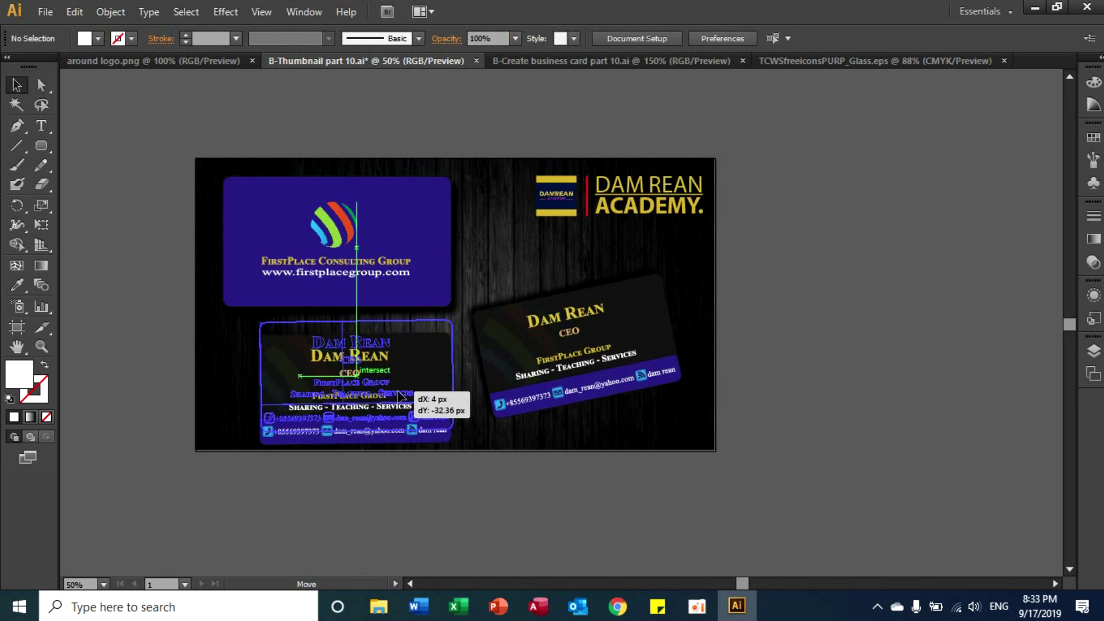
pyautogui.moveTo(410, 396); pyautogui.dragTo(400, 393)
pyautogui.click(819, 343)
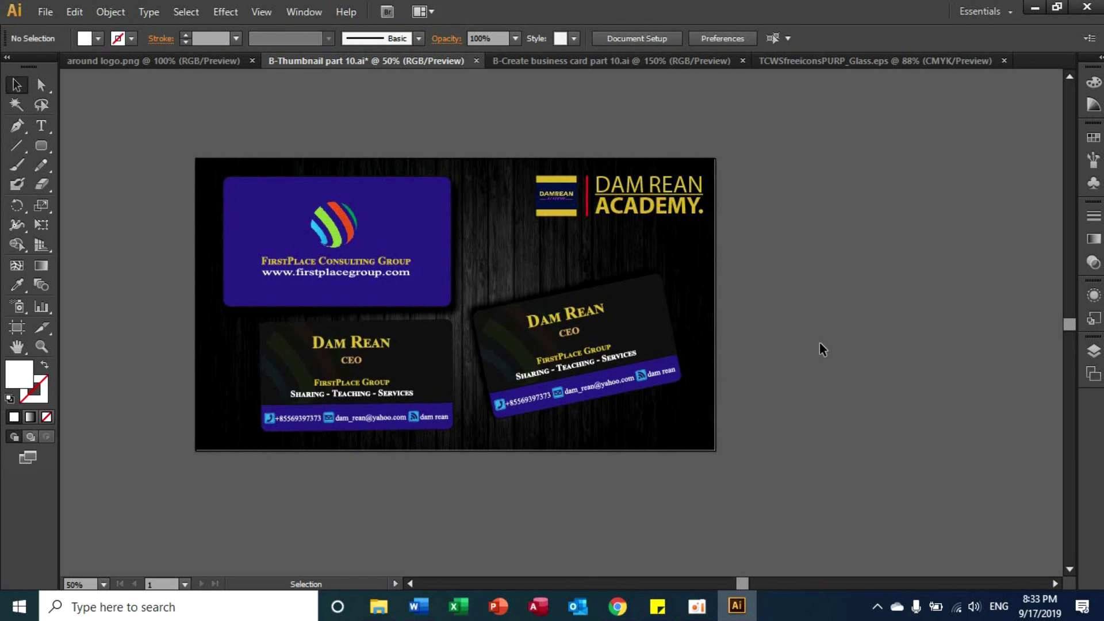
pyautogui.moveTo(414, 384); pyautogui.dragTo(411, 385)
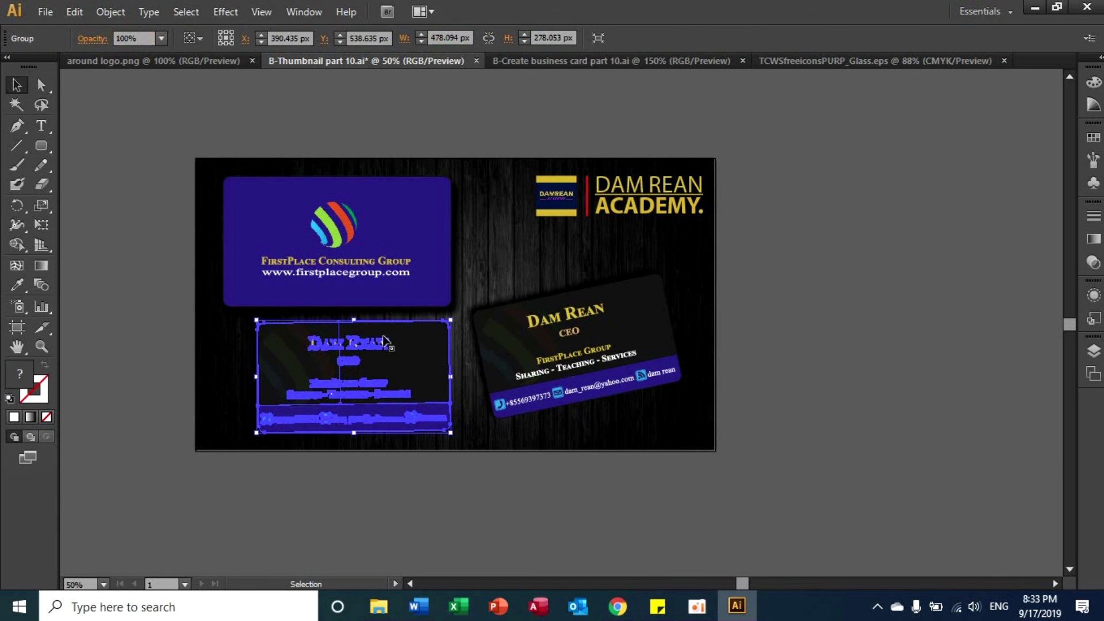
pyautogui.click(209, 16)
pyautogui.moveTo(246, 195)
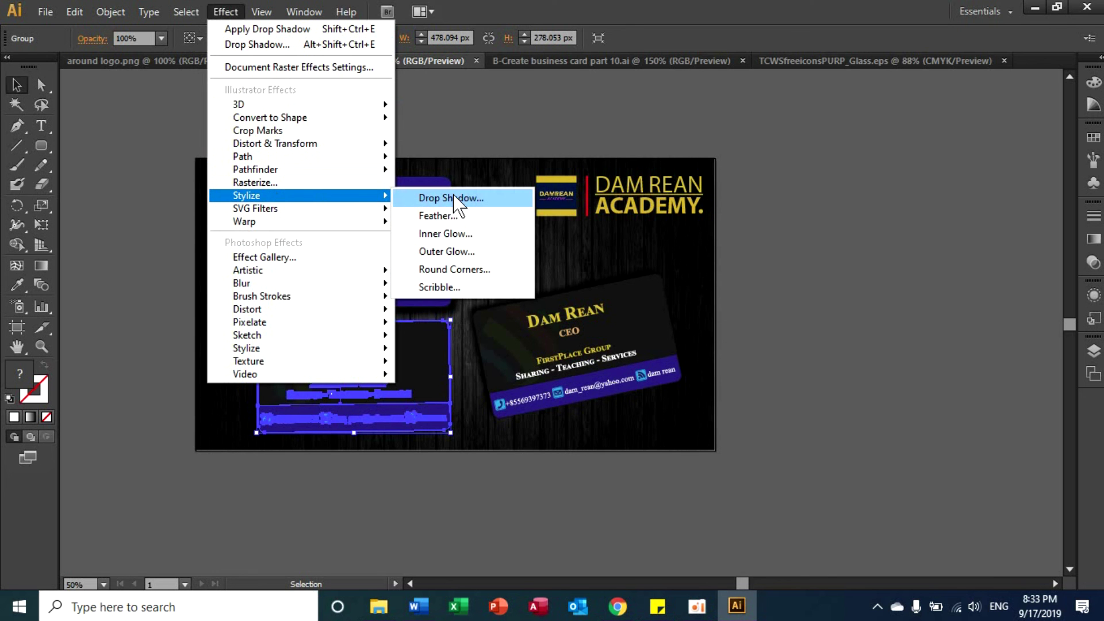
# Add a previewed 1 px blur outer glow to the lower-left card and shift it left
pyautogui.click(471, 253)
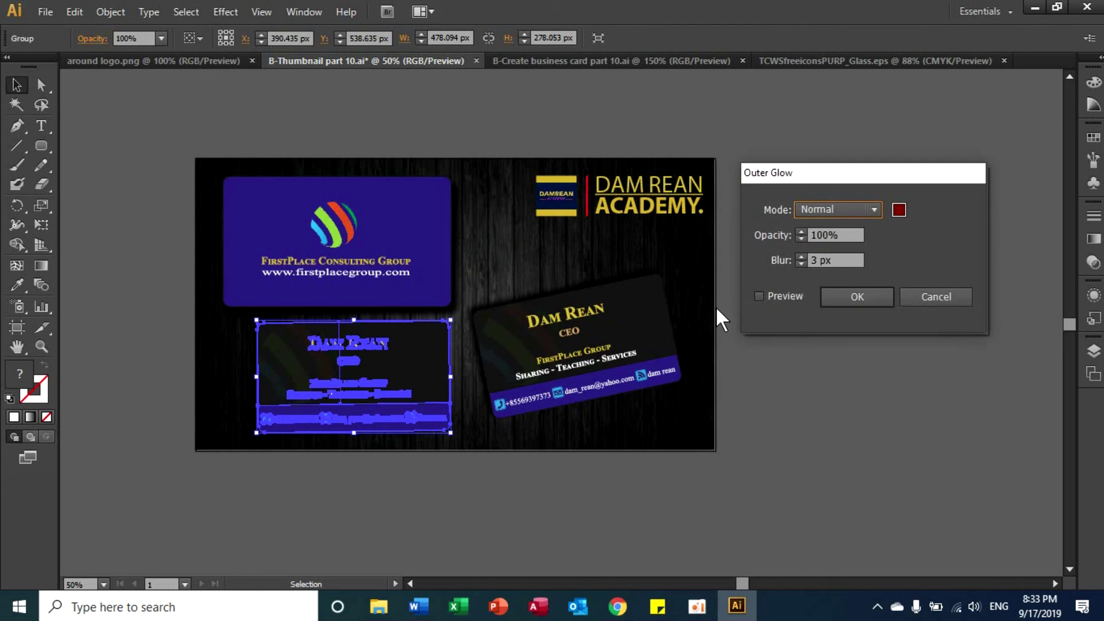
pyautogui.click(765, 297)
pyautogui.click(801, 264)
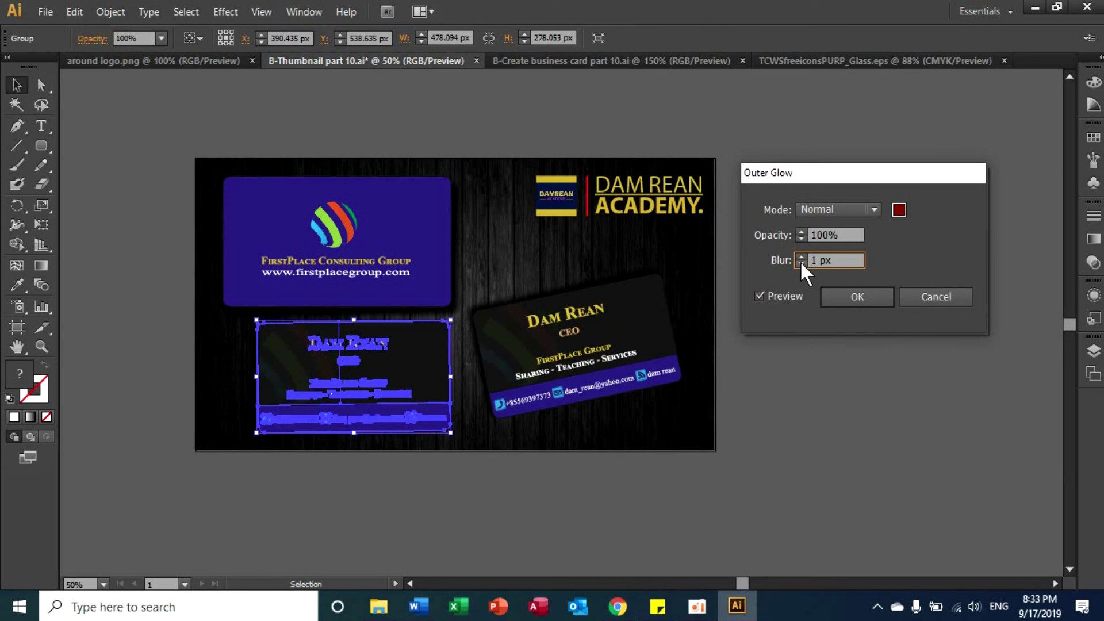
pyautogui.click(871, 293)
pyautogui.click(823, 350)
pyautogui.moveTo(401, 386)
pyautogui.mouseDown()
pyautogui.moveTo(349, 387)
pyautogui.moveTo(353, 379)
pyautogui.mouseUp()
pyautogui.click(633, 512)
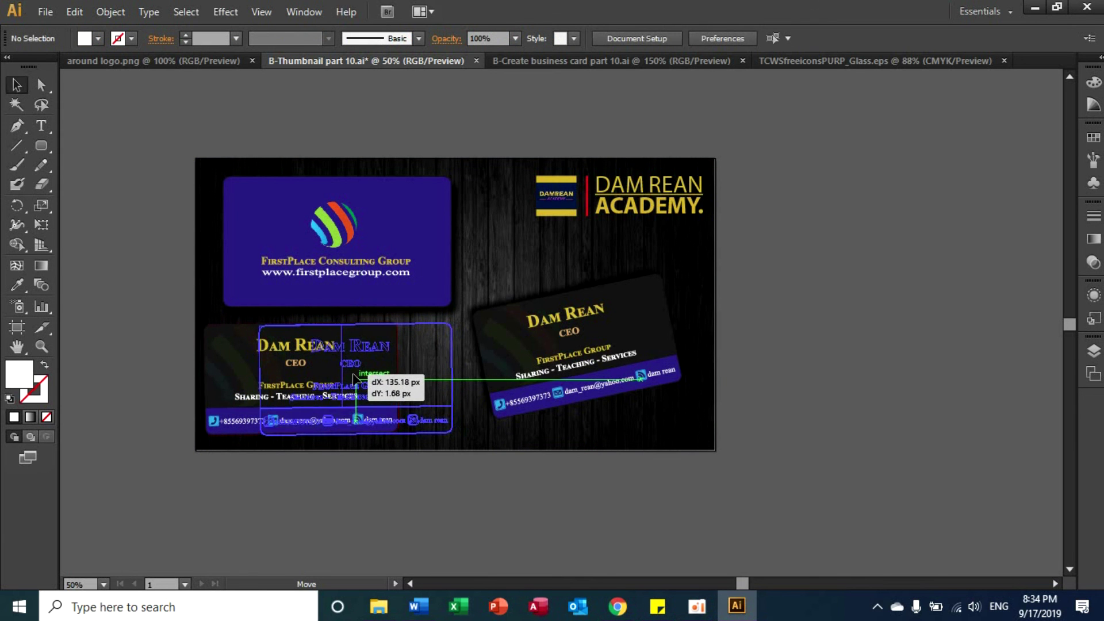
# Reposition the lower-left card group and lay a tilted top card over the stack
pyautogui.moveTo(352, 379); pyautogui.dragTo(359, 379)
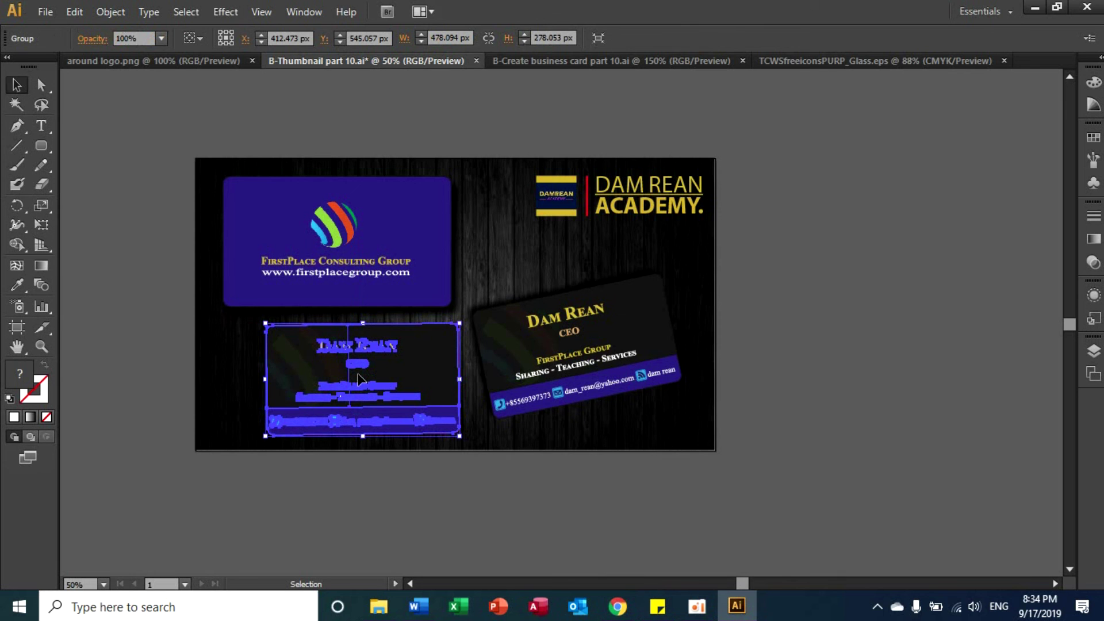
pyautogui.click(931, 416)
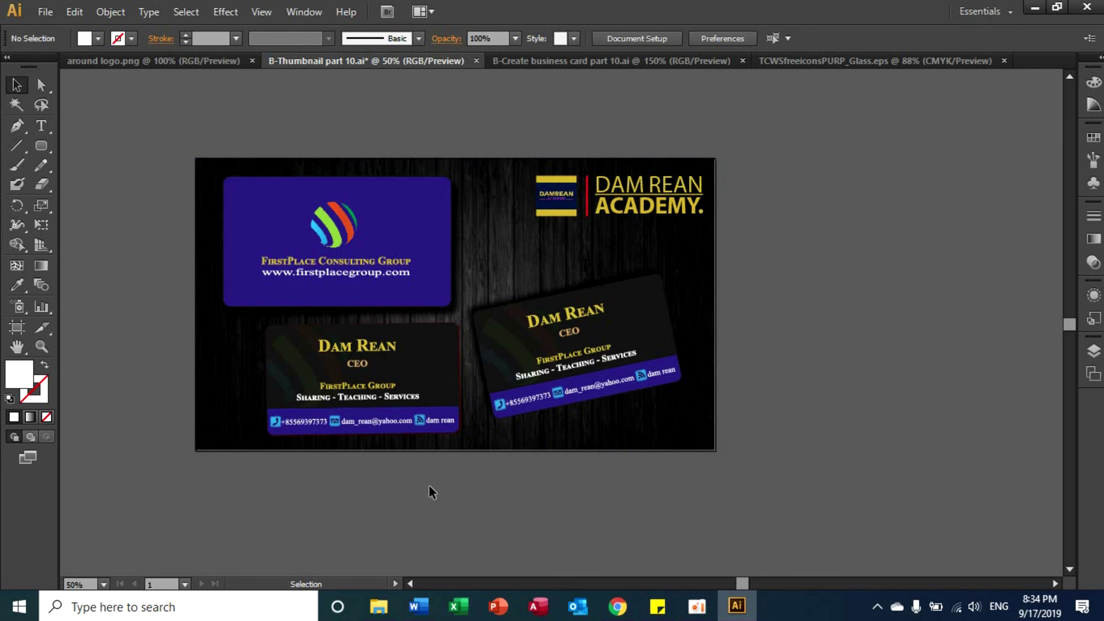
pyautogui.click(397, 382)
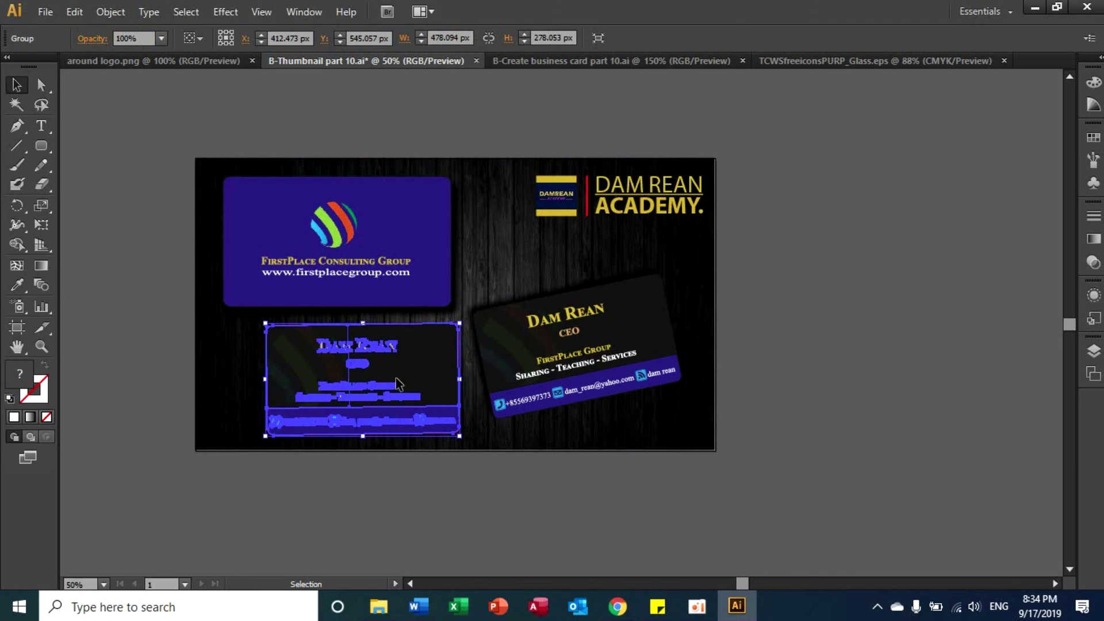
pyautogui.moveTo(398, 384); pyautogui.dragTo(344, 384)
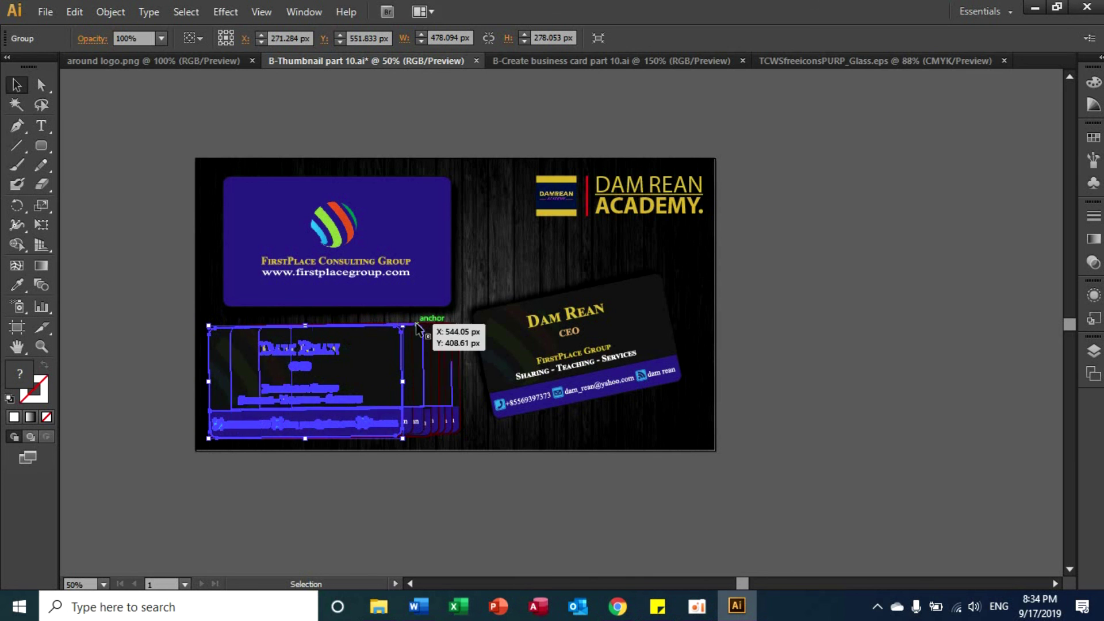
pyautogui.moveTo(408, 318)
pyautogui.mouseDown()
pyautogui.moveTo(406, 295)
pyautogui.moveTo(416, 325)
pyautogui.mouseUp()
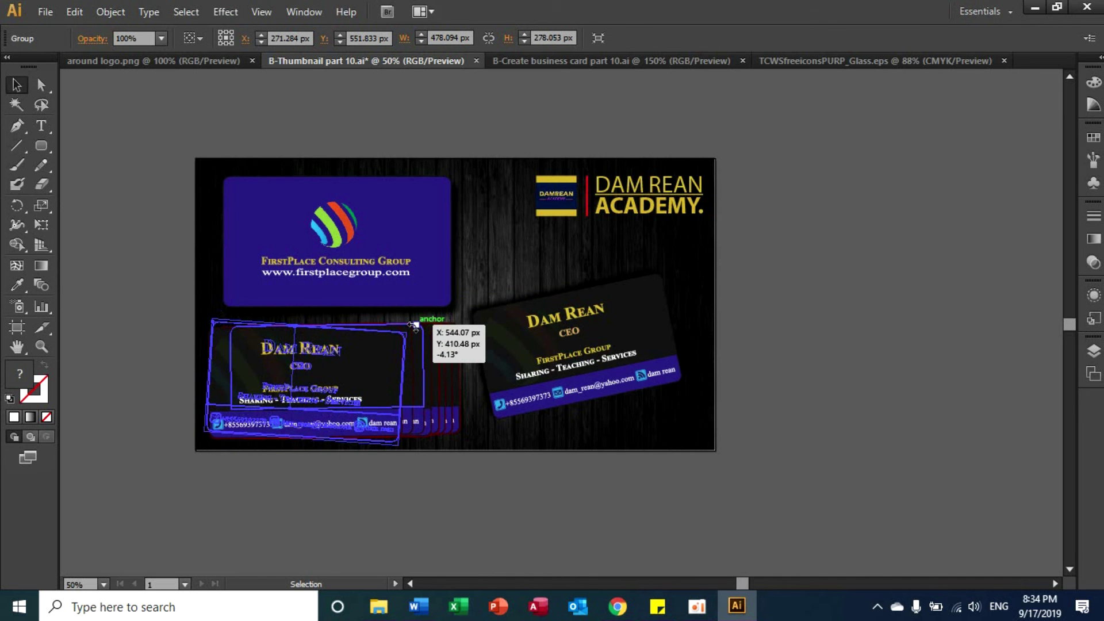
pyautogui.moveTo(416, 325); pyautogui.dragTo(416, 326)
pyautogui.moveTo(360, 375); pyautogui.dragTo(382, 370)
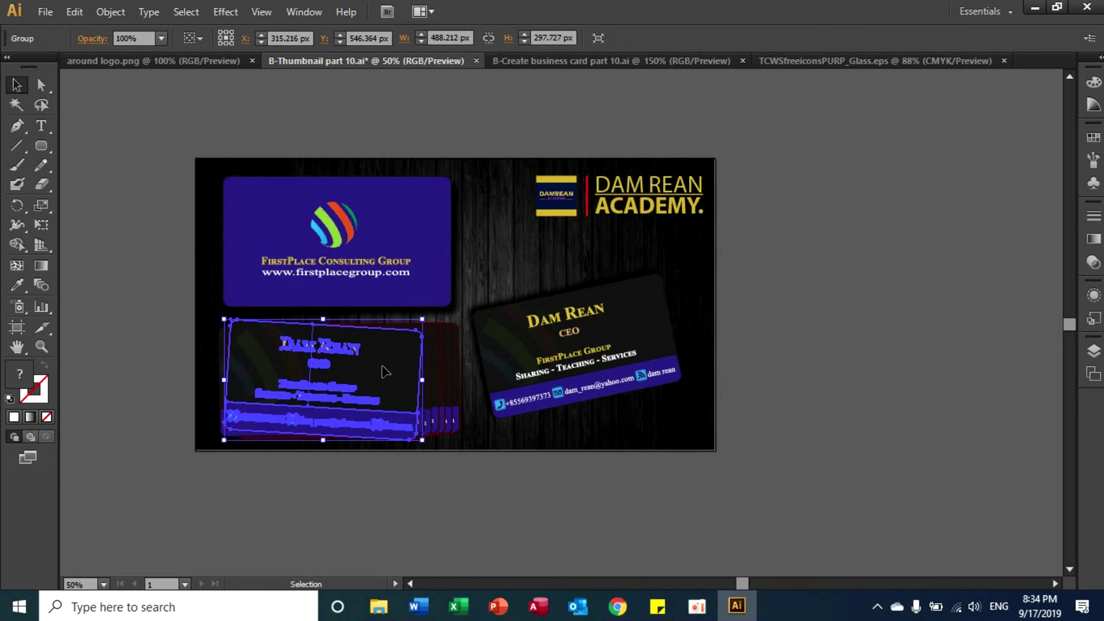
pyautogui.click(884, 315)
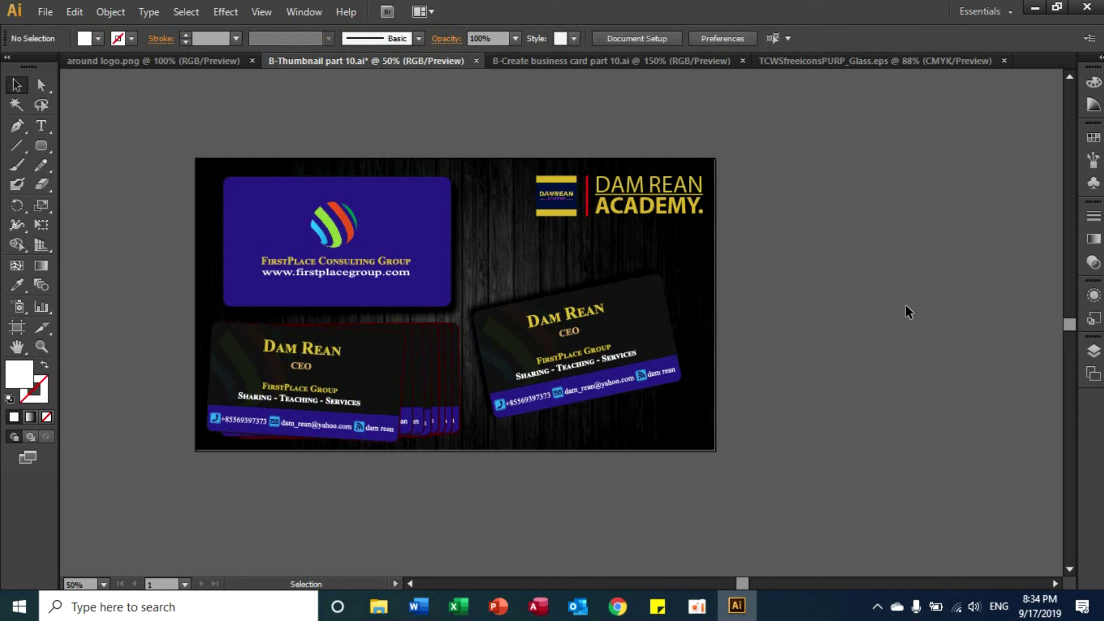
# Tilt the stack's top card further and scale it slightly smaller
pyautogui.click(322, 370)
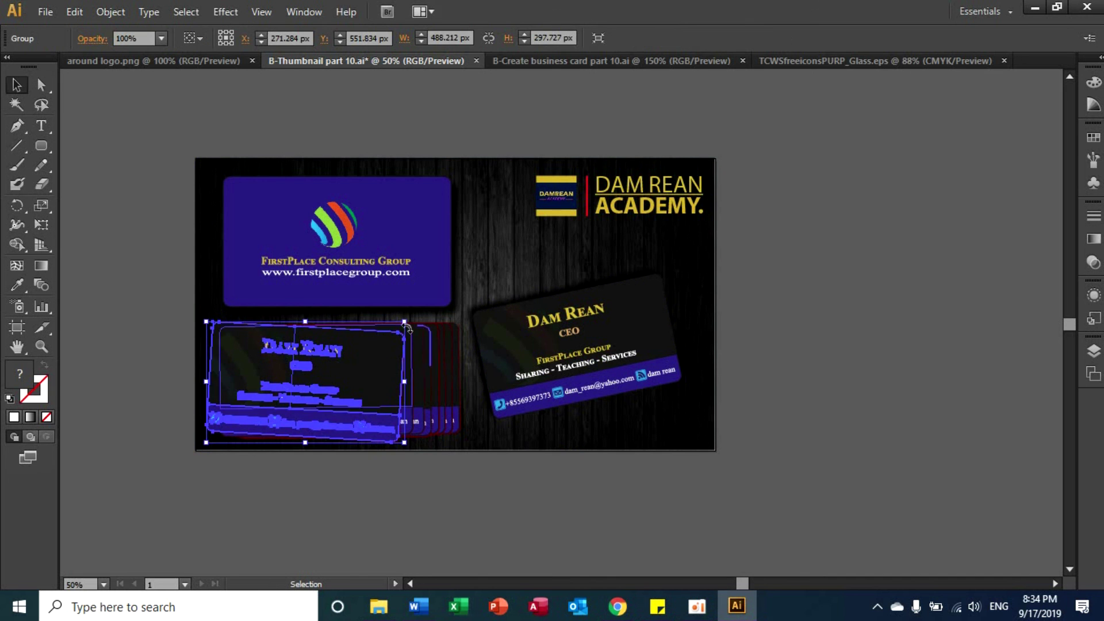
pyautogui.moveTo(412, 313); pyautogui.dragTo(385, 268)
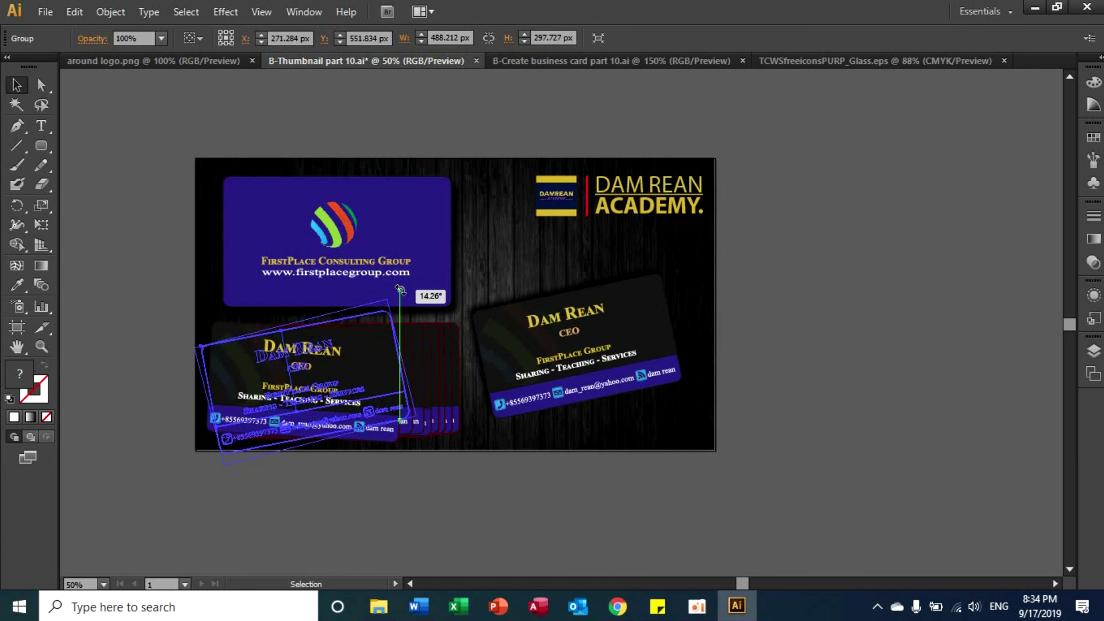
pyautogui.moveTo(385, 268); pyautogui.dragTo(395, 283)
pyautogui.hotkey('ctrl', 'z')
pyautogui.hotkey('ctrl', 'shift', 'z')
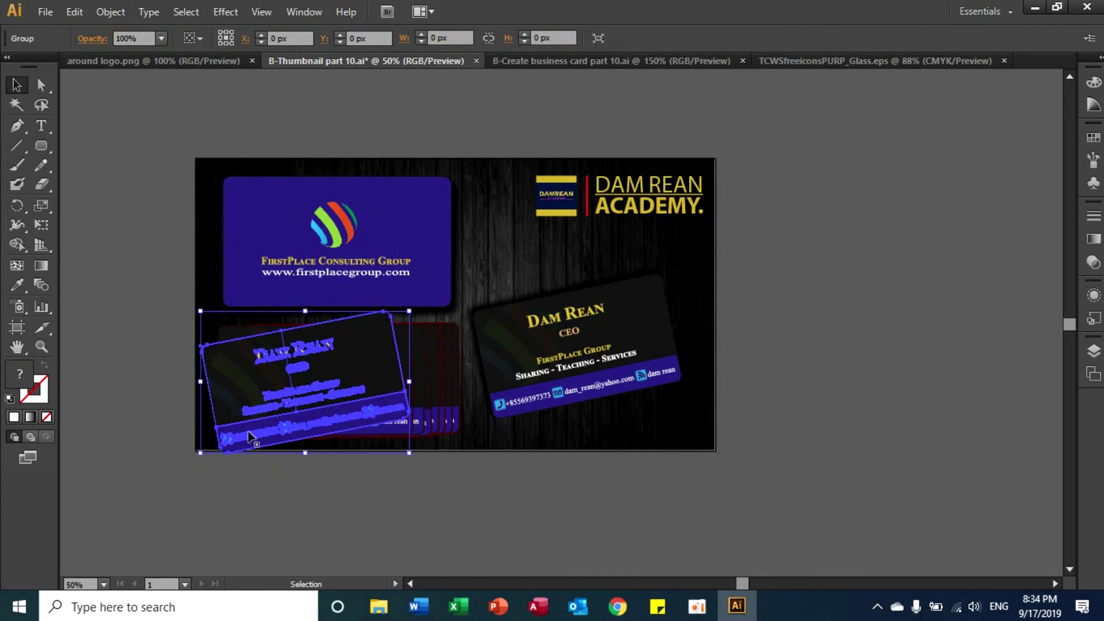
pyautogui.moveTo(199, 456); pyautogui.dragTo(217, 452)
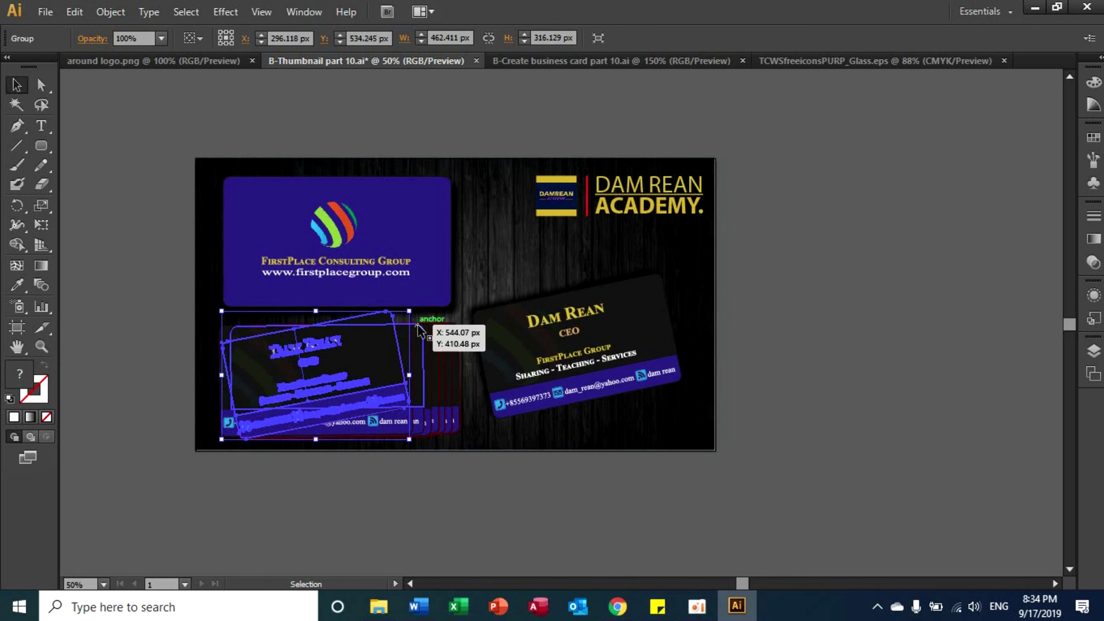
pyautogui.moveTo(410, 311); pyautogui.dragTo(404, 314)
pyautogui.click(852, 402)
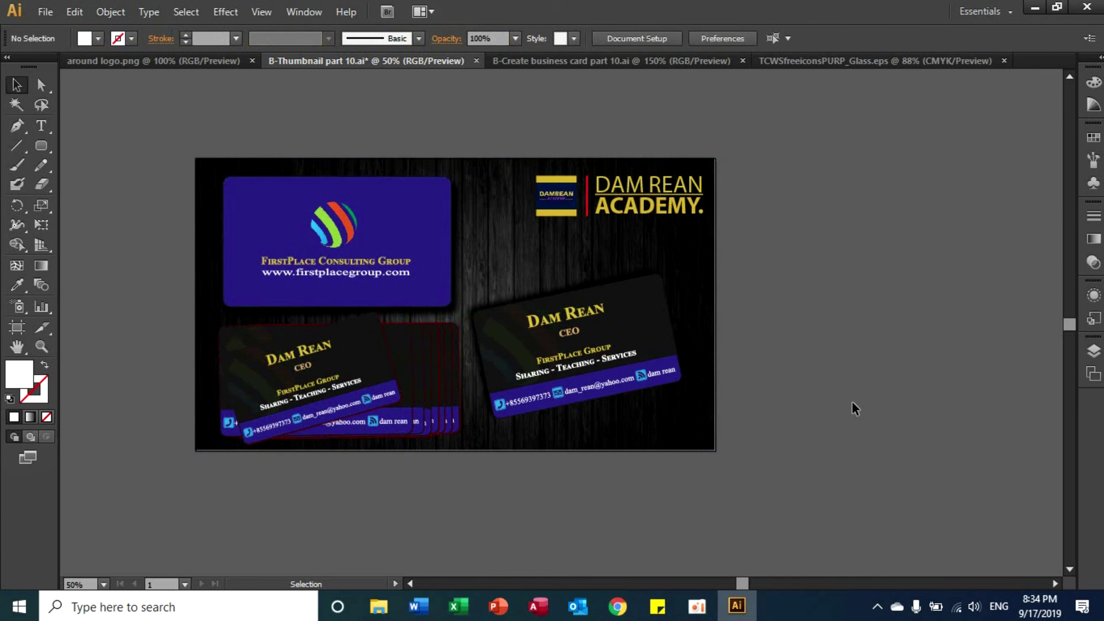
# Undo the top card's tilt, shift it about 25 px left, and re-tilt it roughly 5° counter-clockwise
pyautogui.scroll(1, 364, 446)
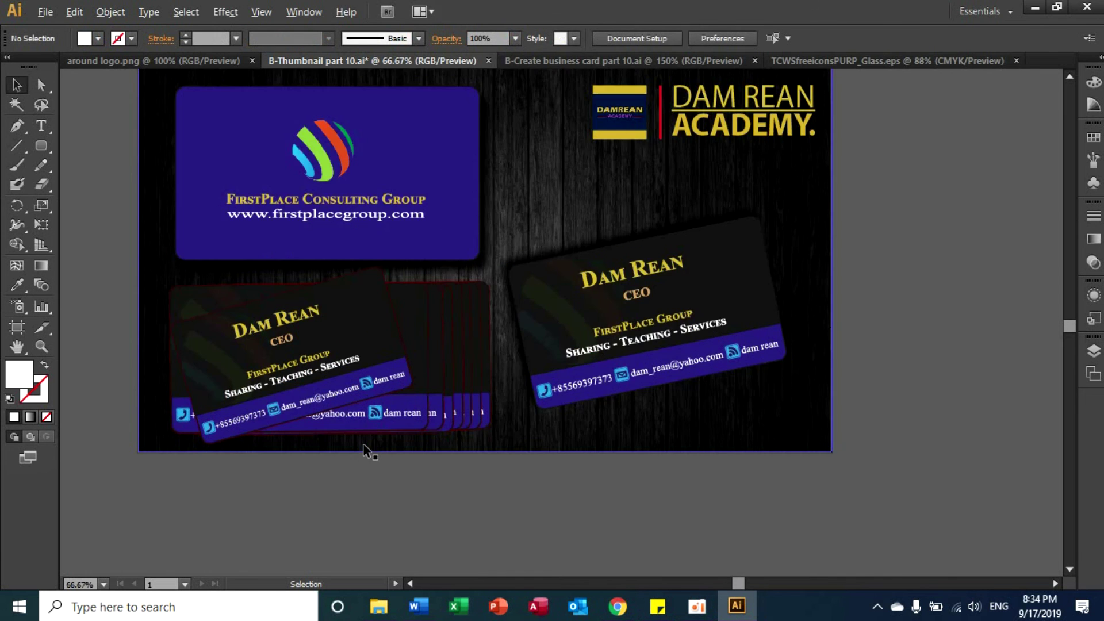
pyautogui.click(308, 345)
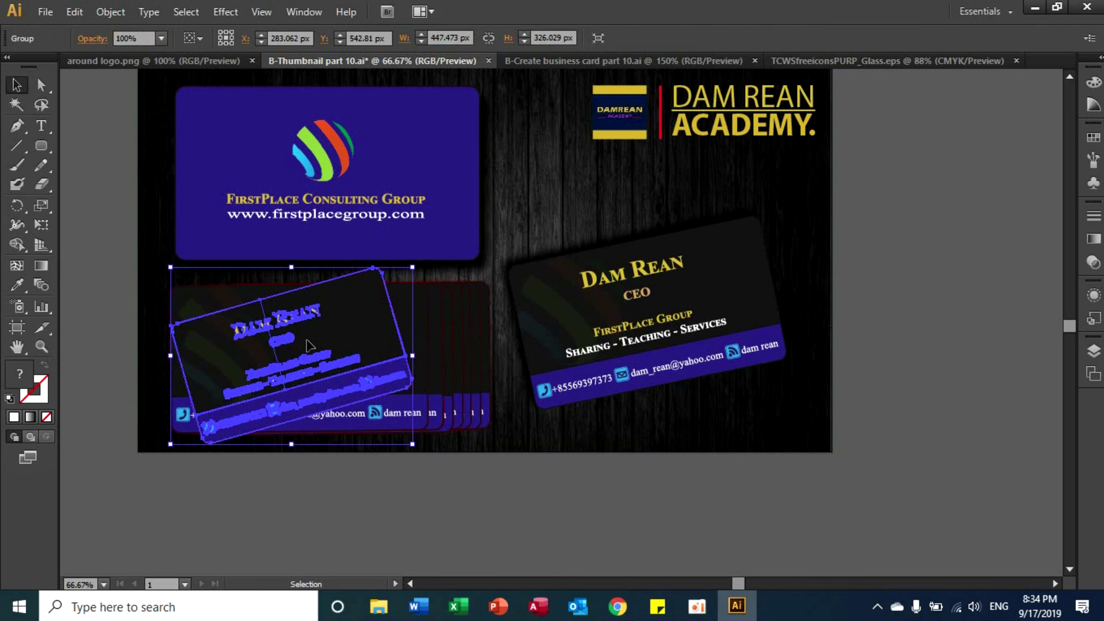
pyautogui.hotkey('ctrl', 'z')
pyautogui.click(308, 344)
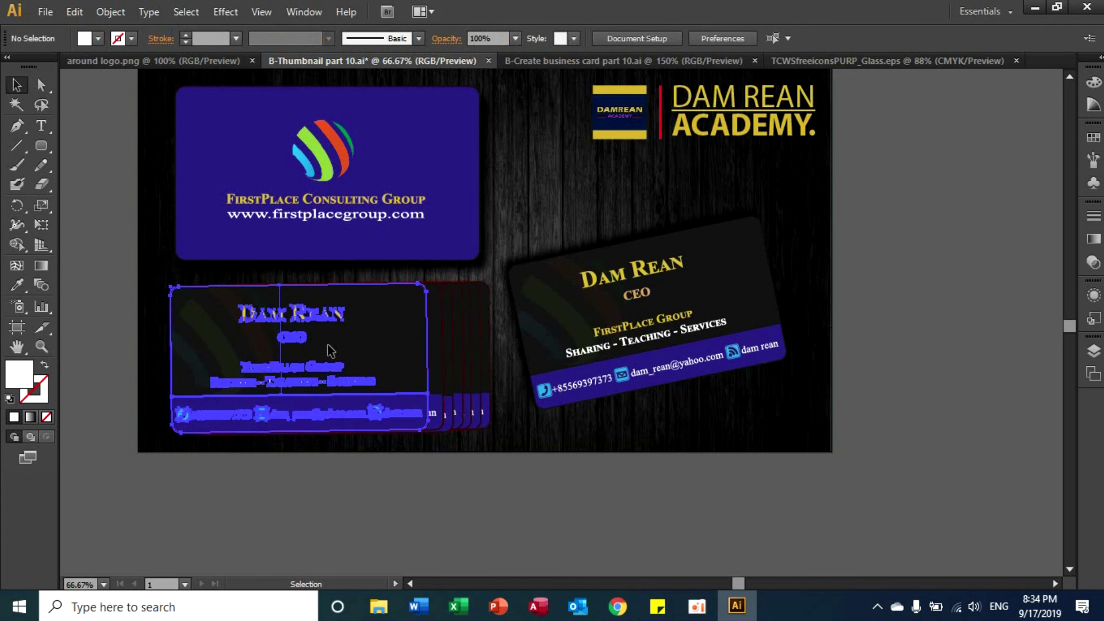
pyautogui.moveTo(417, 285)
pyautogui.mouseDown()
pyautogui.moveTo(431, 285)
pyautogui.moveTo(418, 284)
pyautogui.mouseUp()
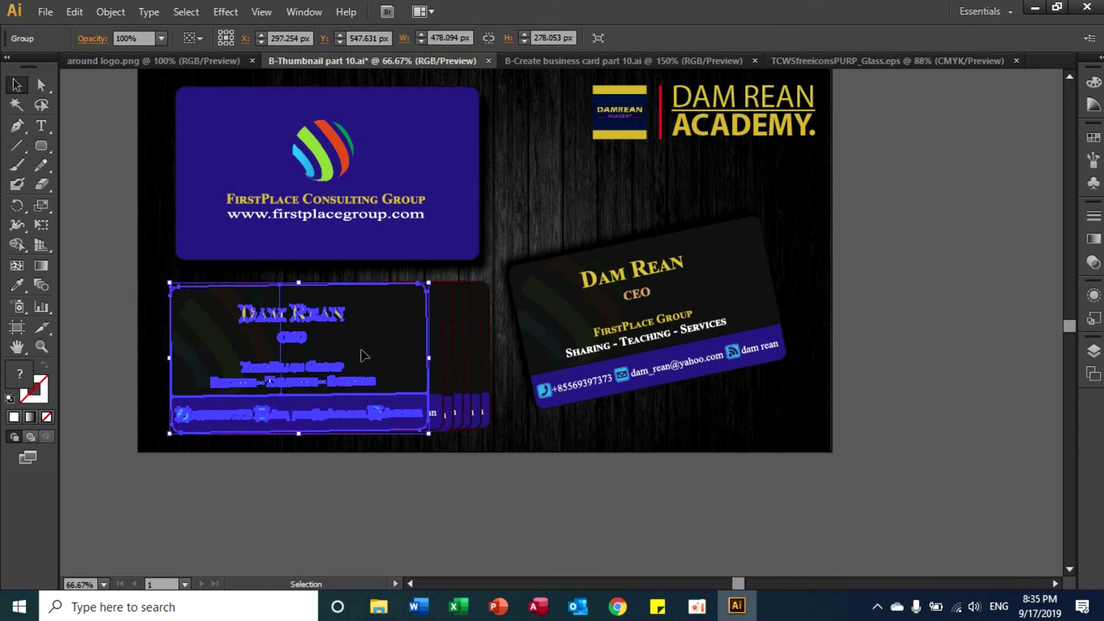
pyautogui.moveTo(365, 355); pyautogui.dragTo(351, 355)
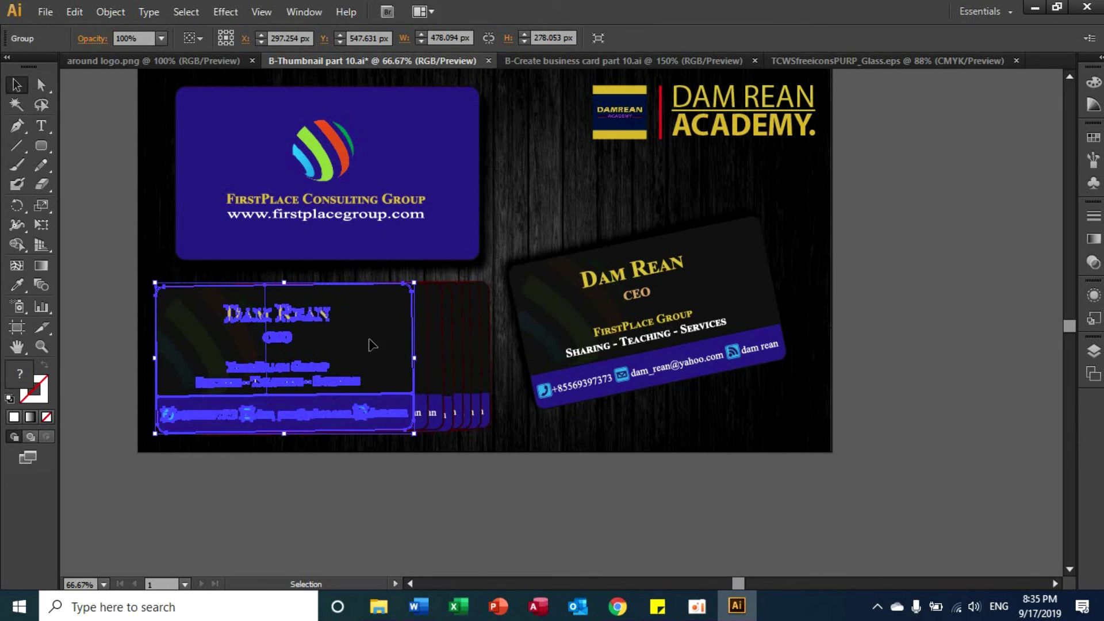
pyautogui.moveTo(422, 276); pyautogui.dragTo(409, 260)
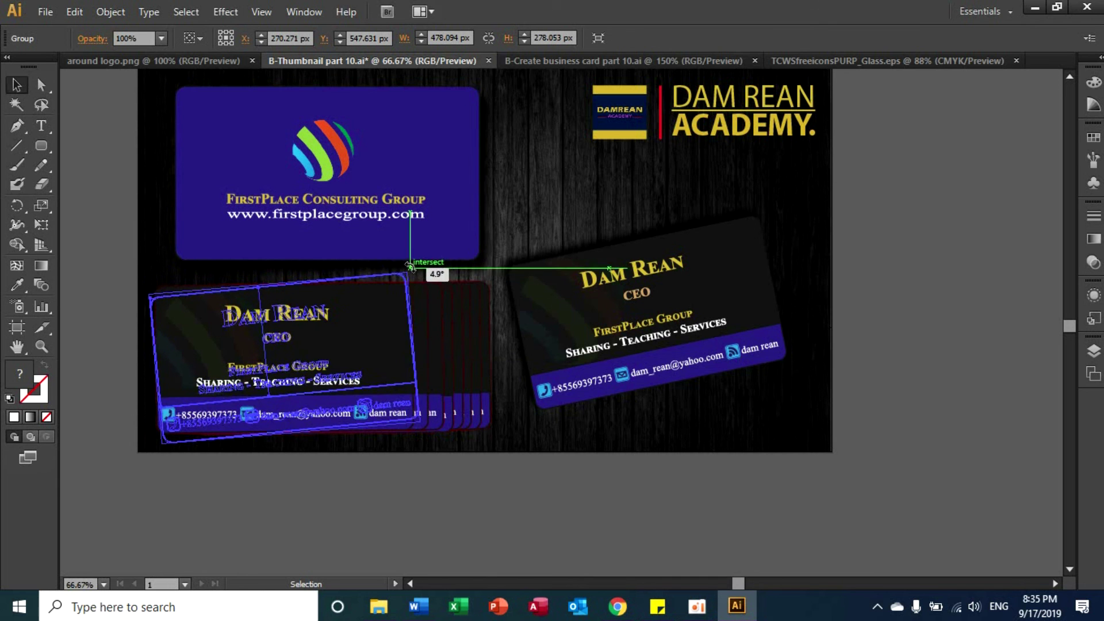
pyautogui.click(933, 341)
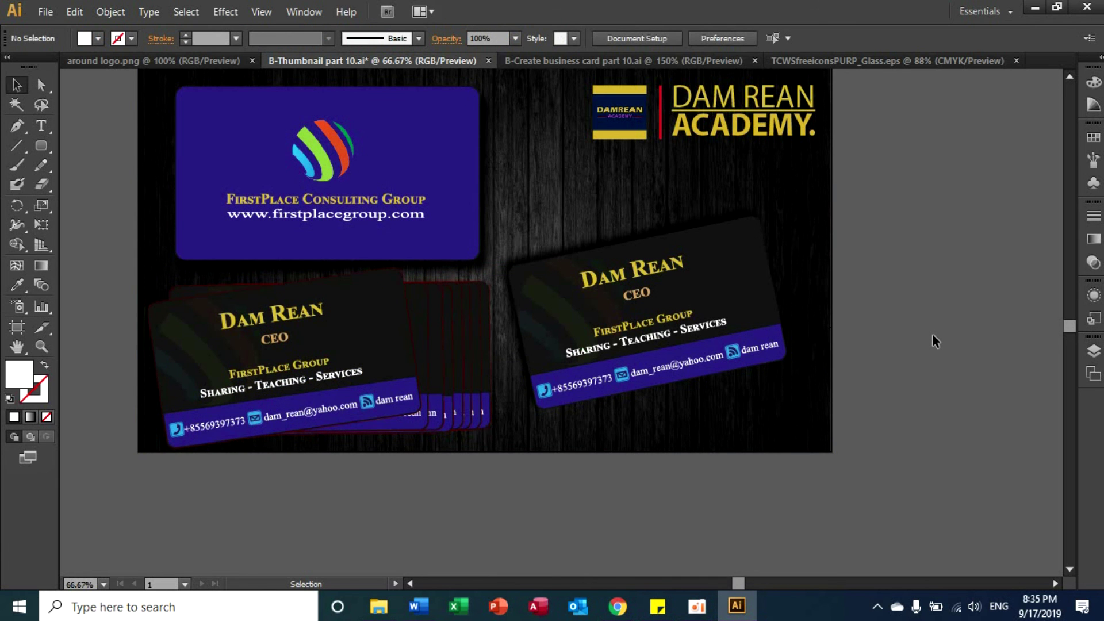
pyautogui.scroll(-1, 564, 383)
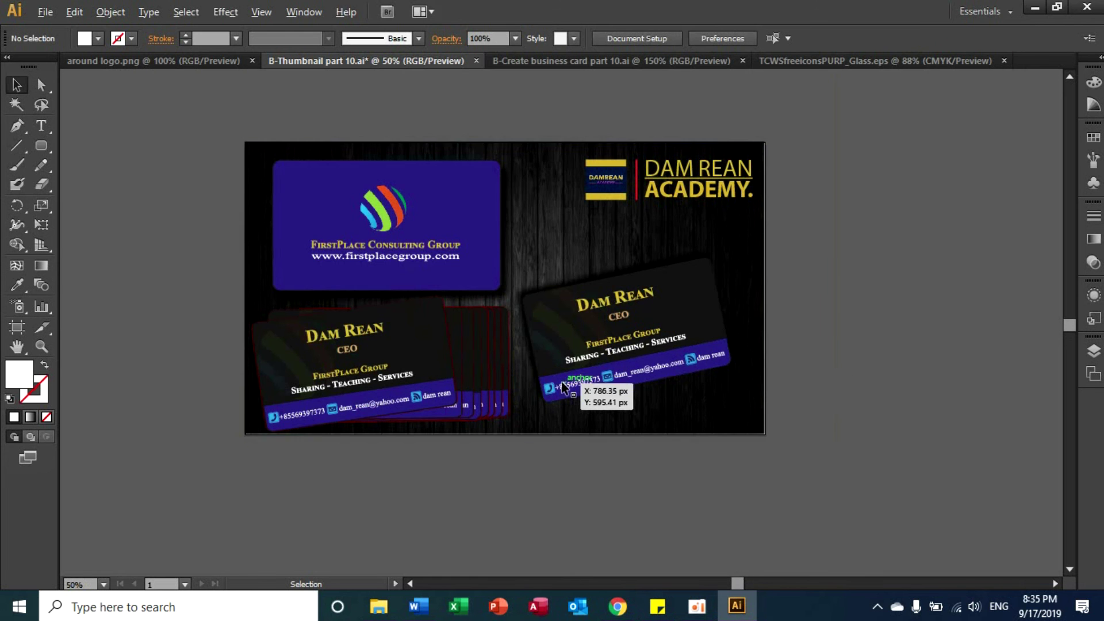
pyautogui.scroll(3, 454, 418)
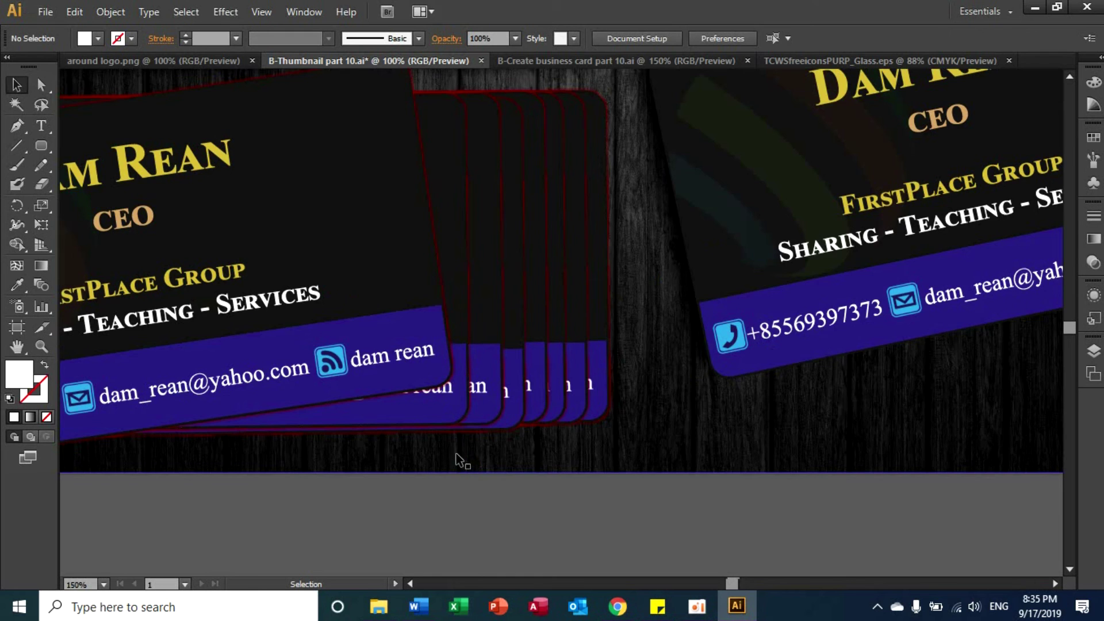
pyautogui.scroll(-2, 464, 450)
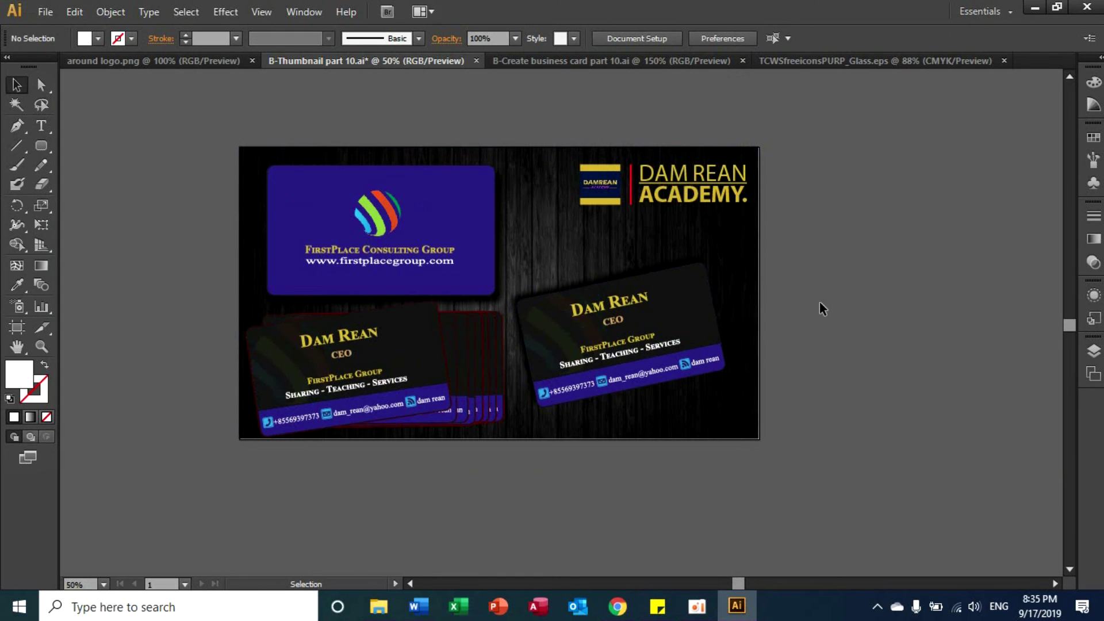
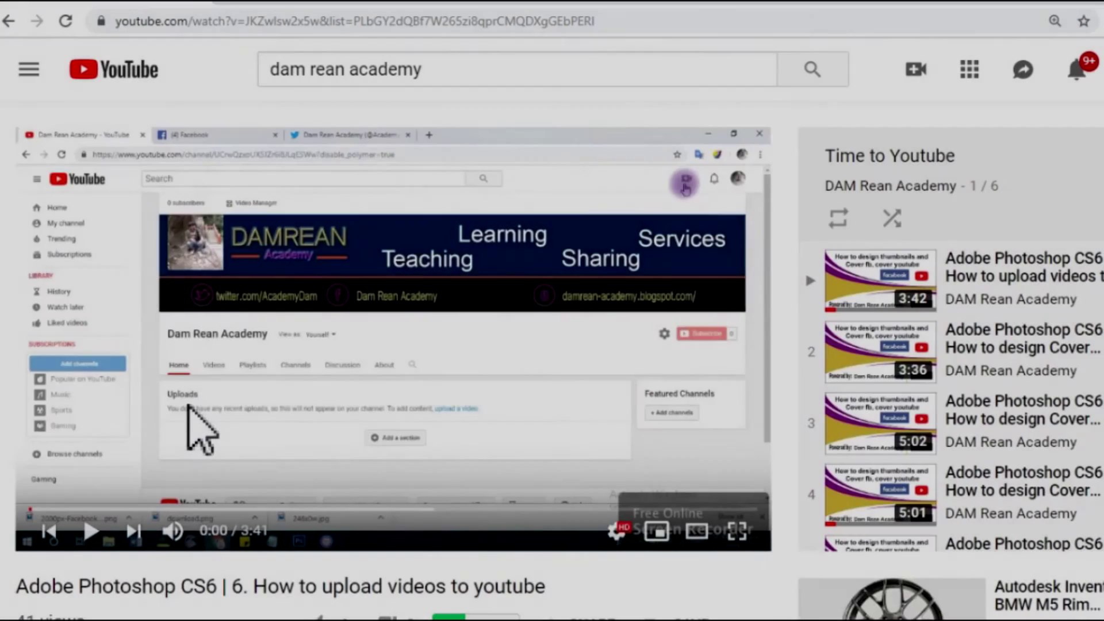
# Thumbs-up the Photoshop CS6 upload tutorial and subscribe to DAM Rean Academy with the red SUBSCRIBE button
pyautogui.scroll(-6, 190, 409)
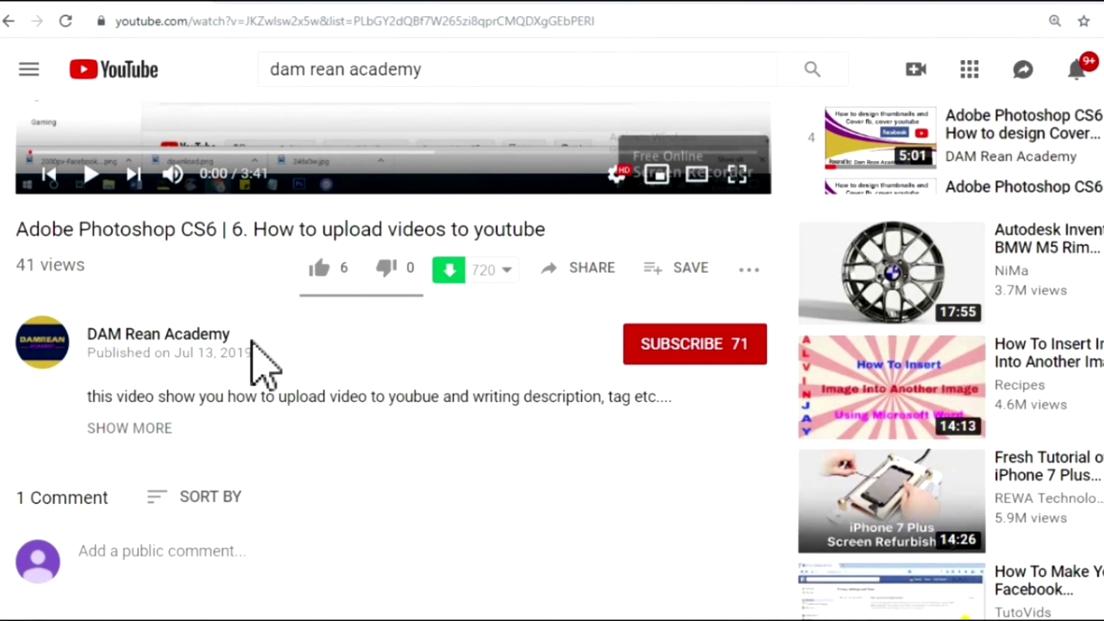
pyautogui.click(319, 268)
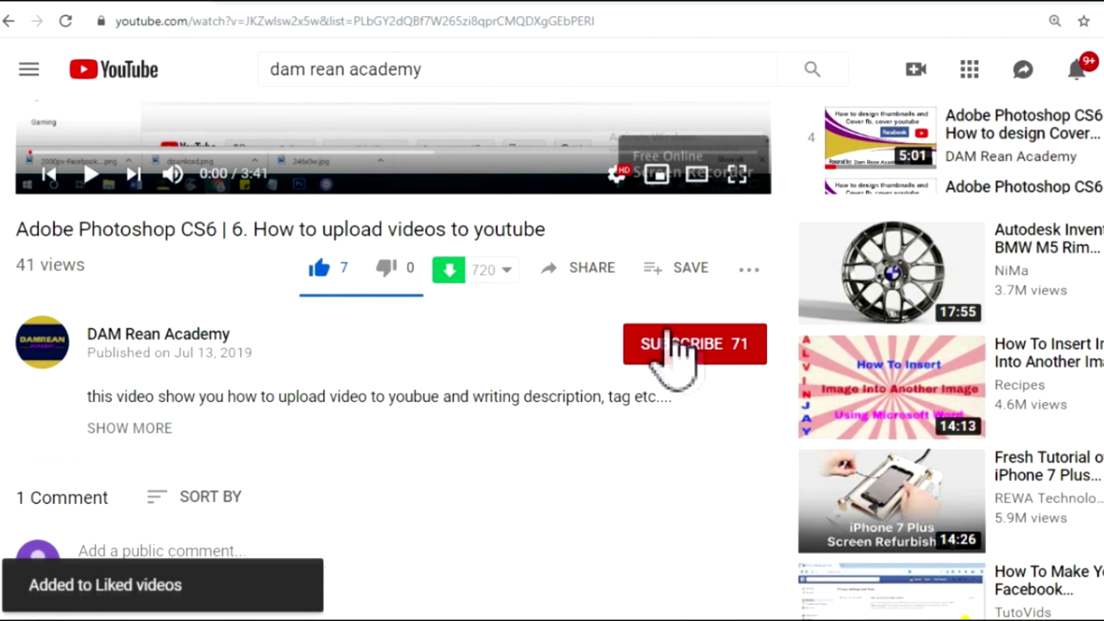
pyautogui.click(697, 344)
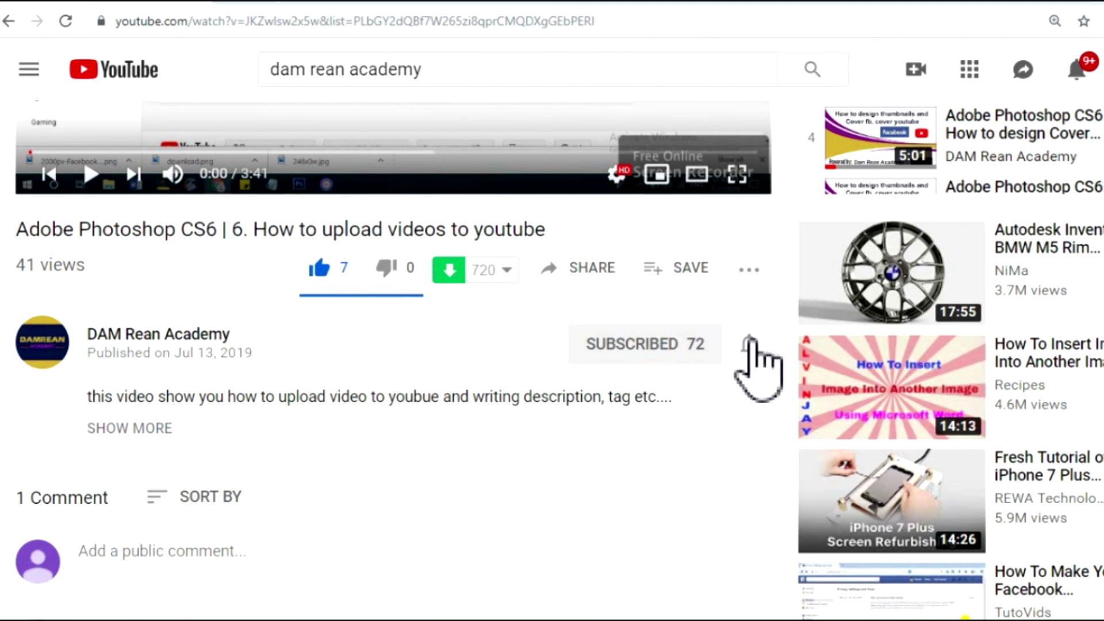